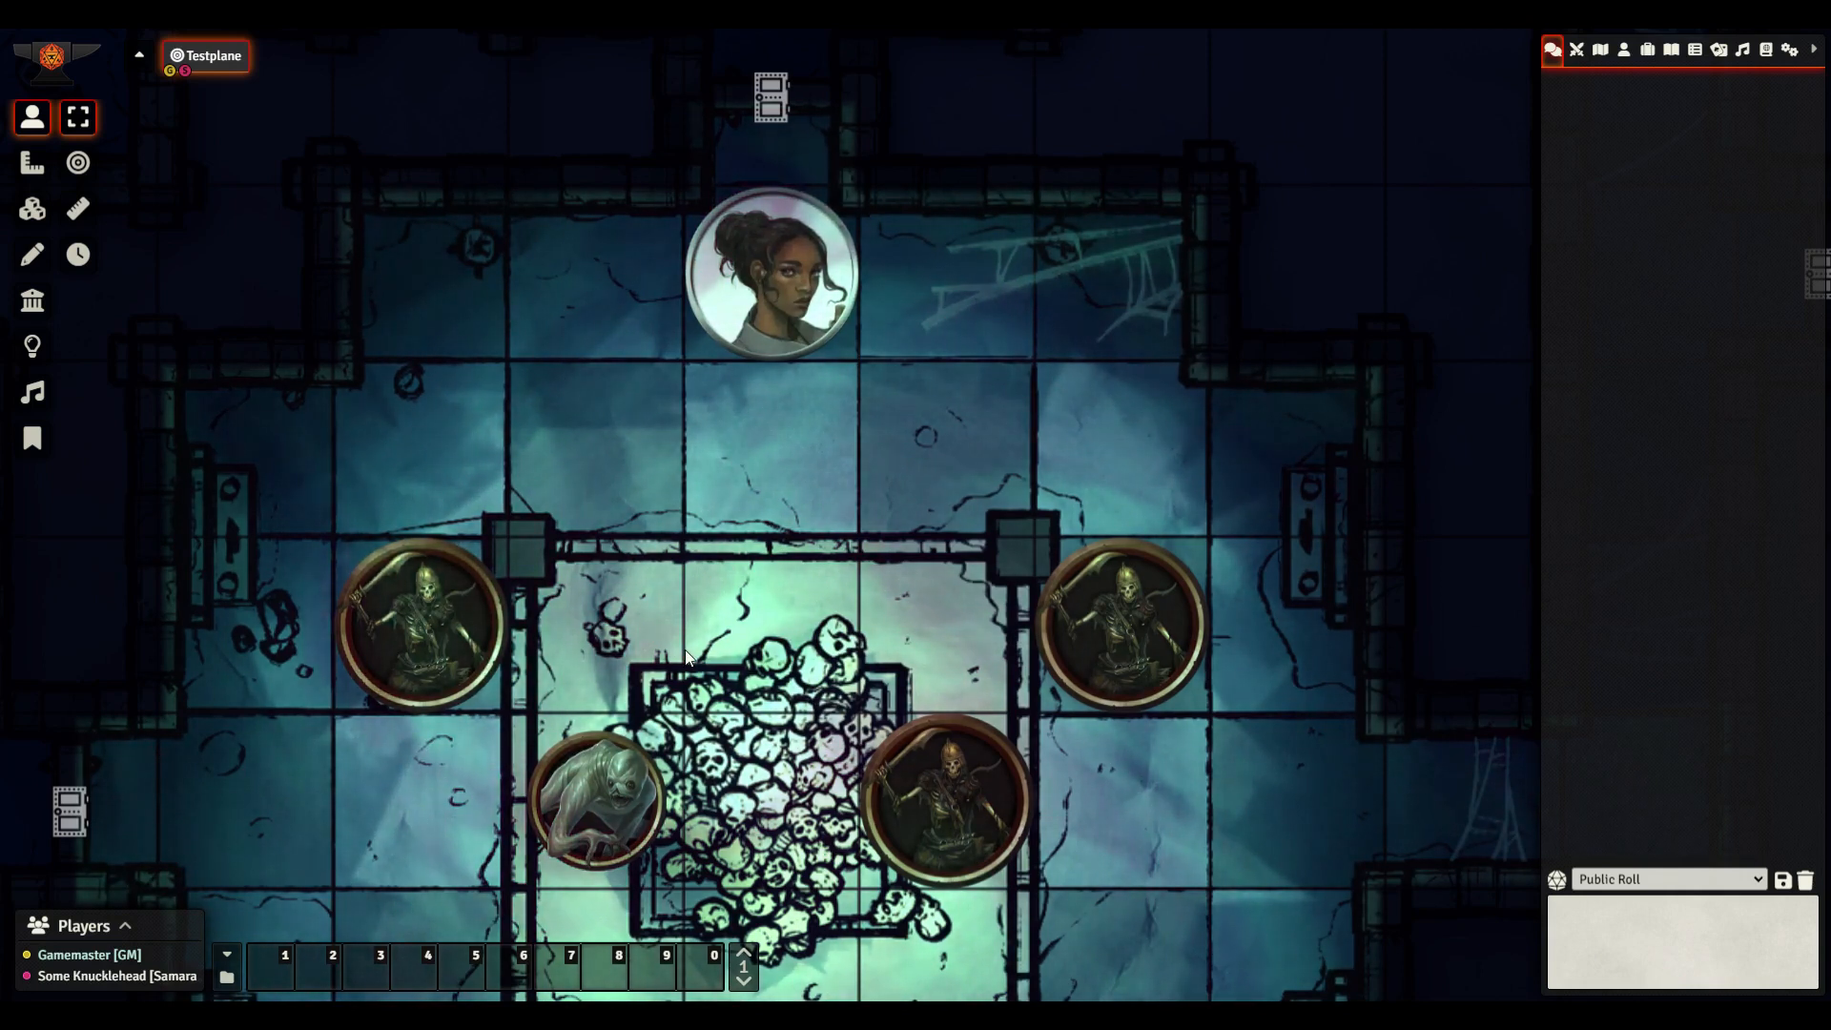
Open the Choker's creature sheet from the Monsters actor folder, collapse the folder and reposition the sheet over the map
left_click(1624, 49)
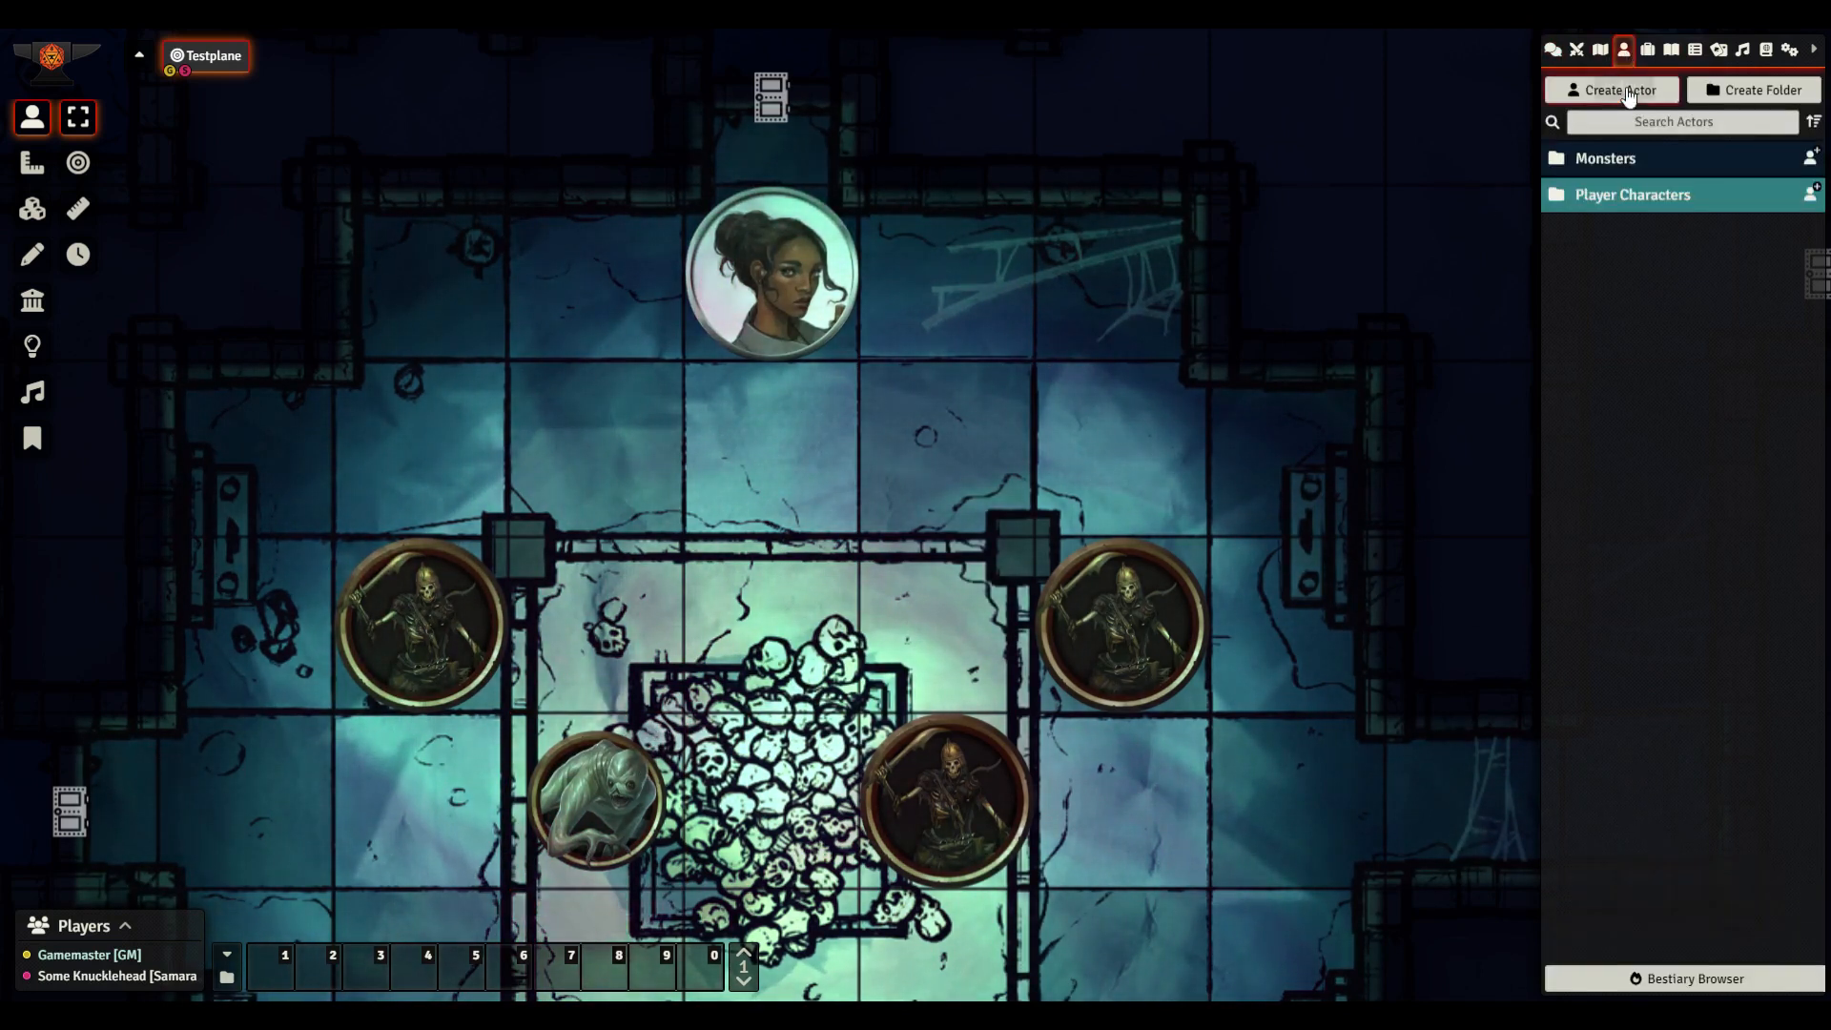
left_click(1635, 158)
left_click(1619, 193)
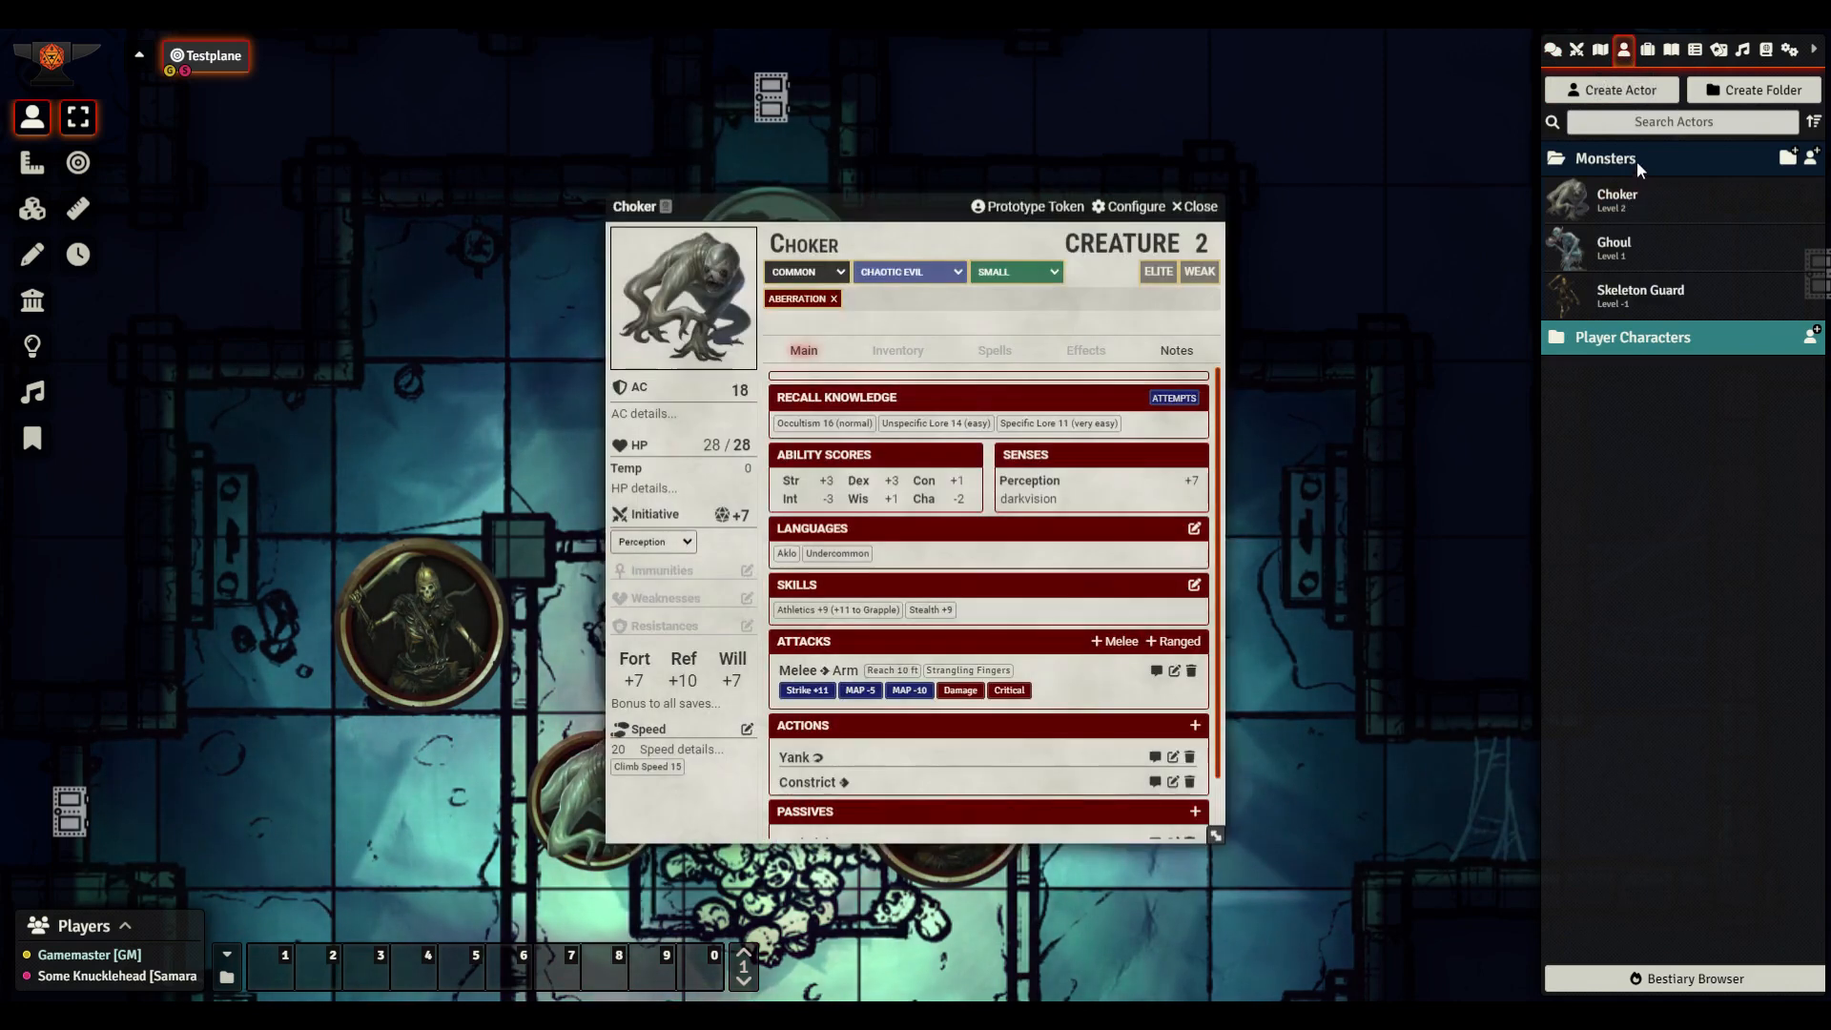
left_click(1636, 160)
left_click_drag(931, 218, 880, 262)
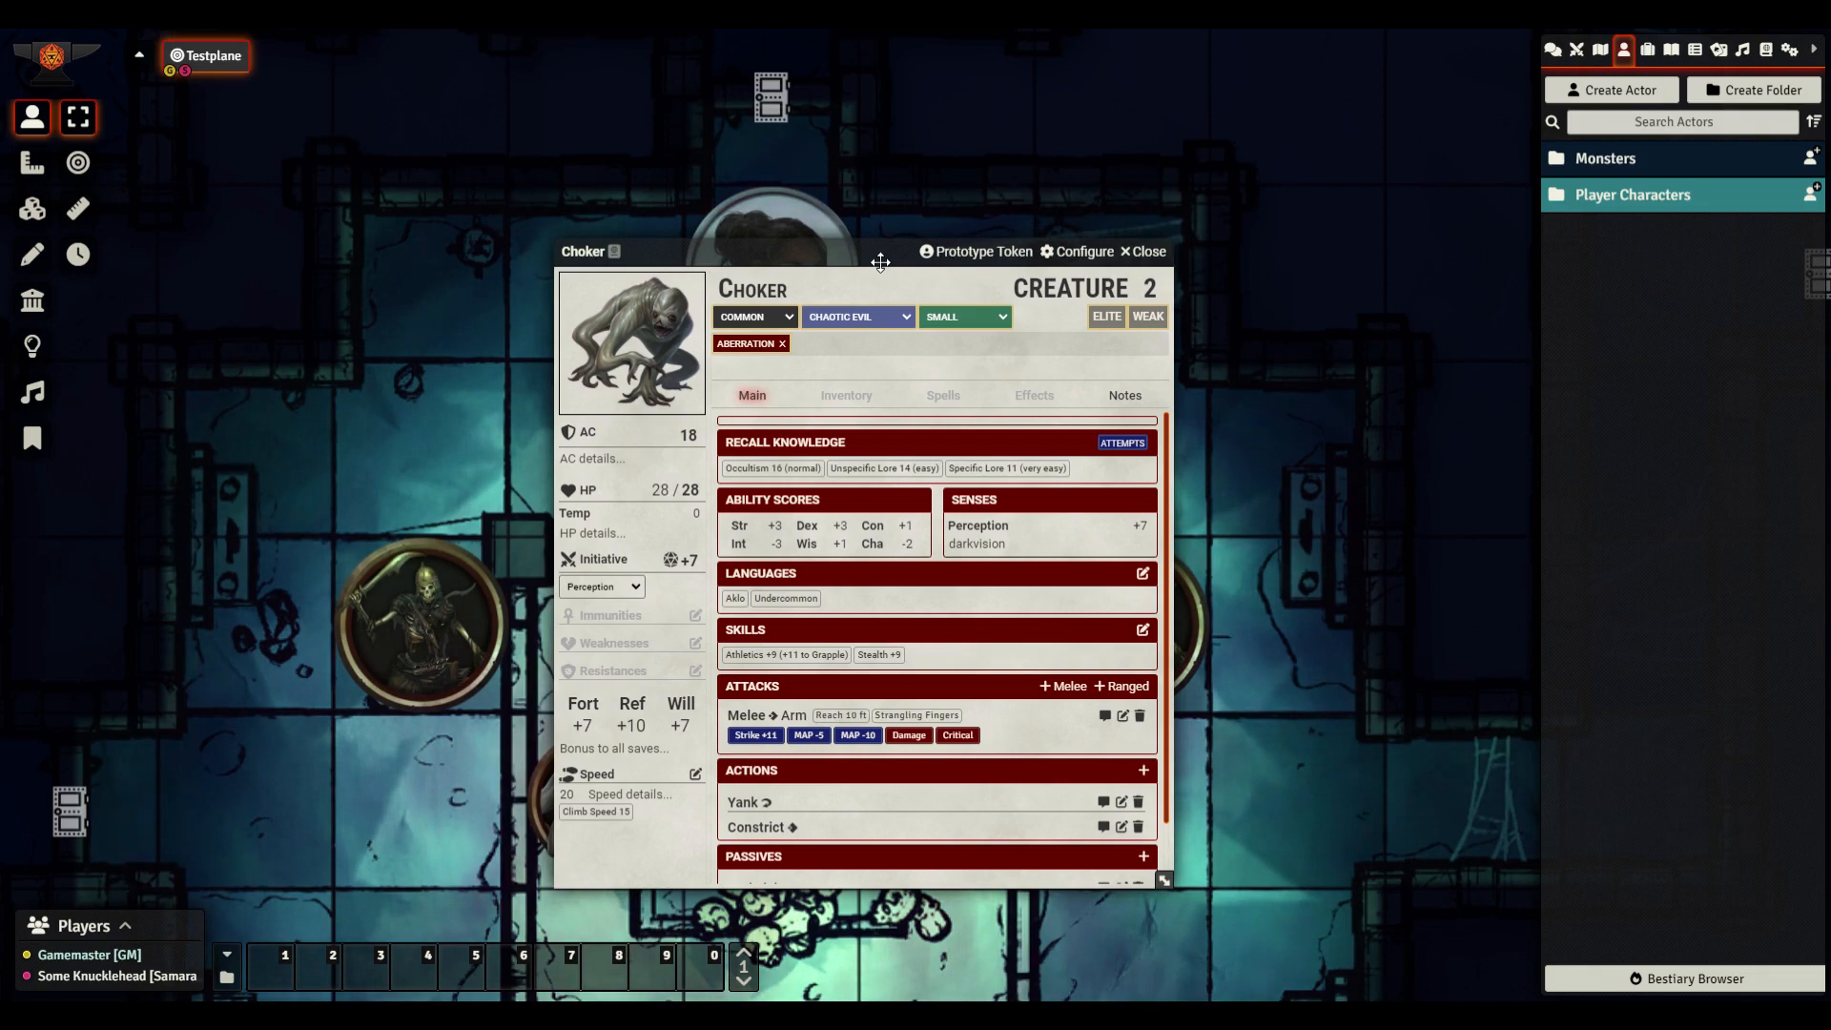
View the Choker's full-size artwork, show it to the players and close the image
mouse_move(628, 332)
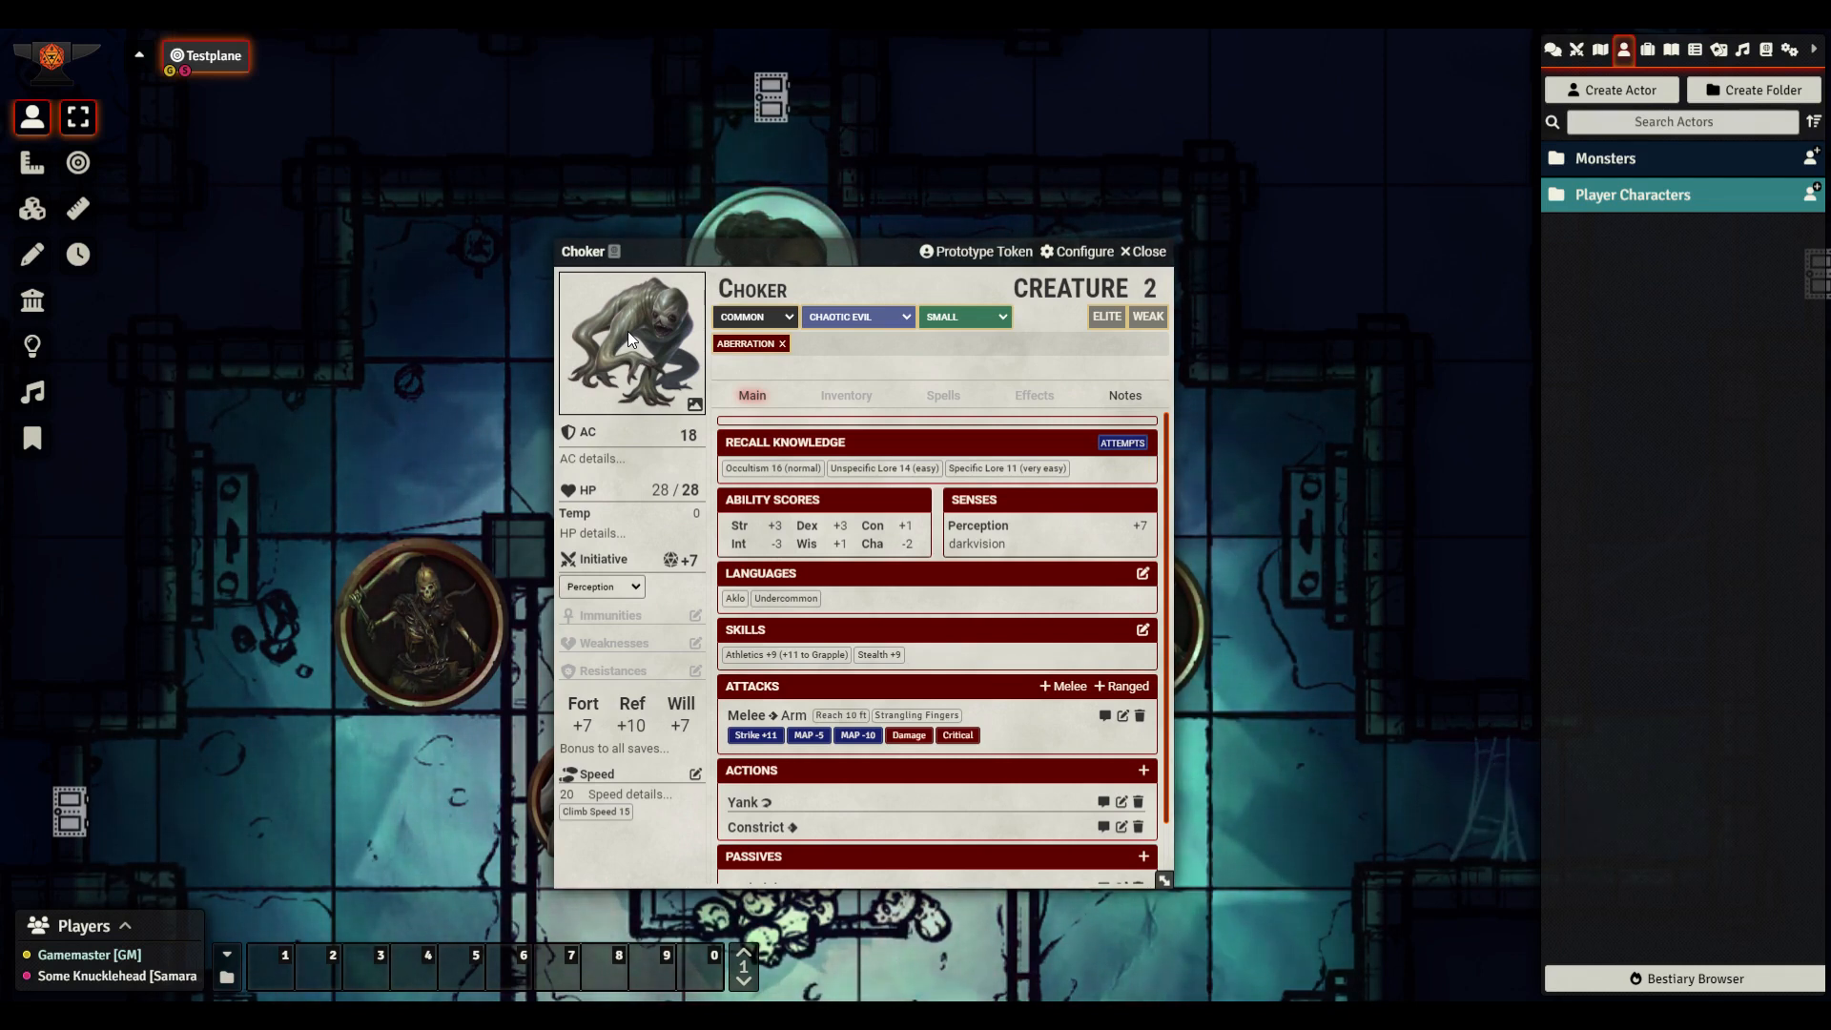
left_click(695, 406)
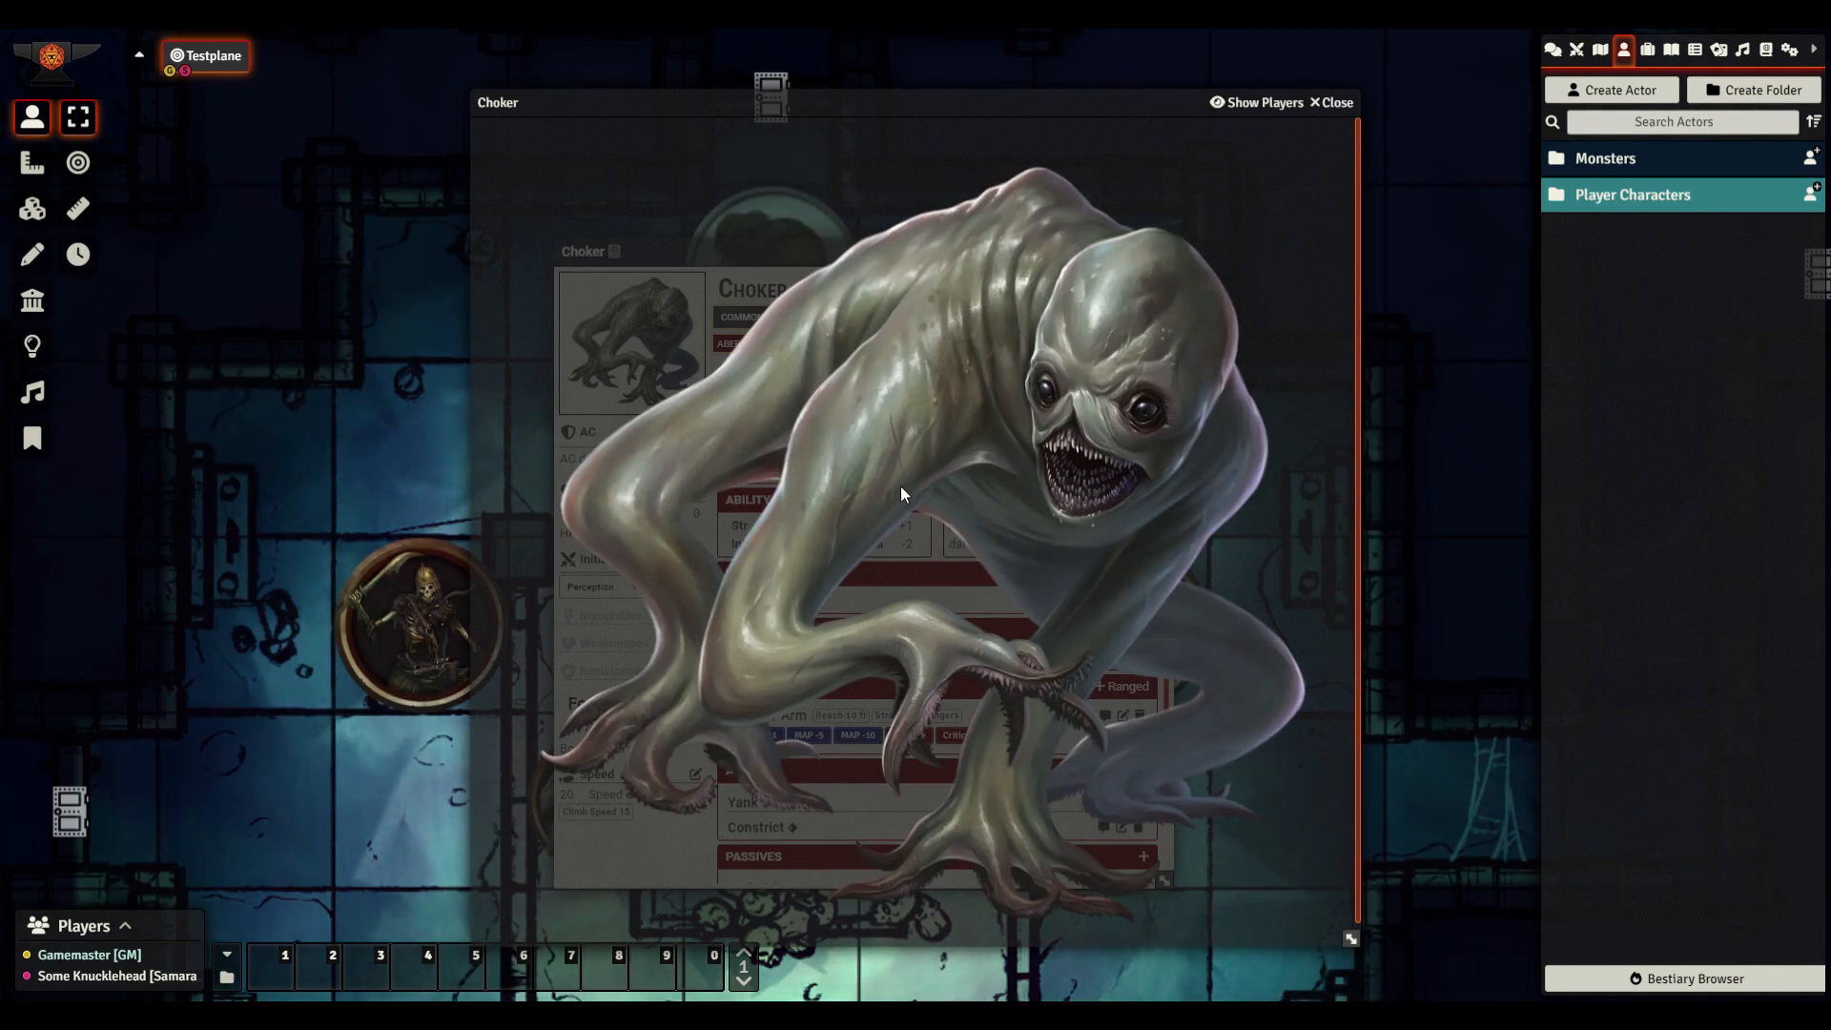
left_click(1265, 103)
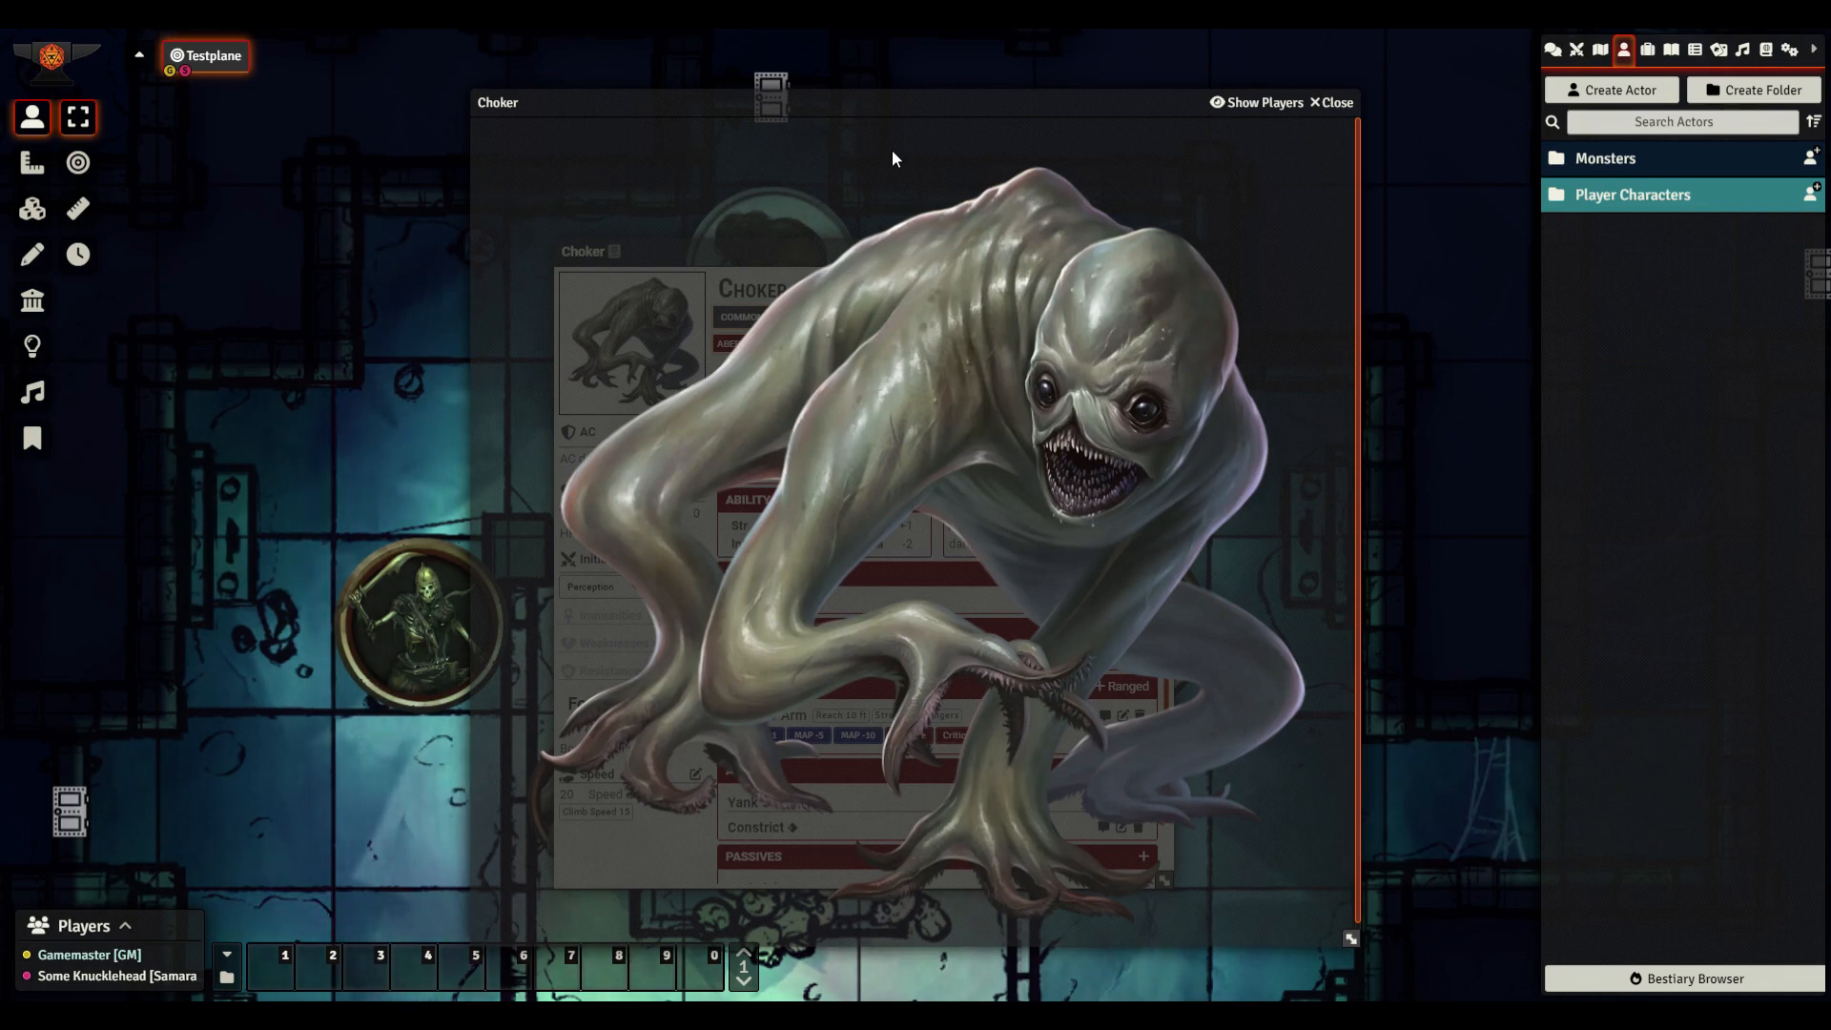
left_click(1331, 102)
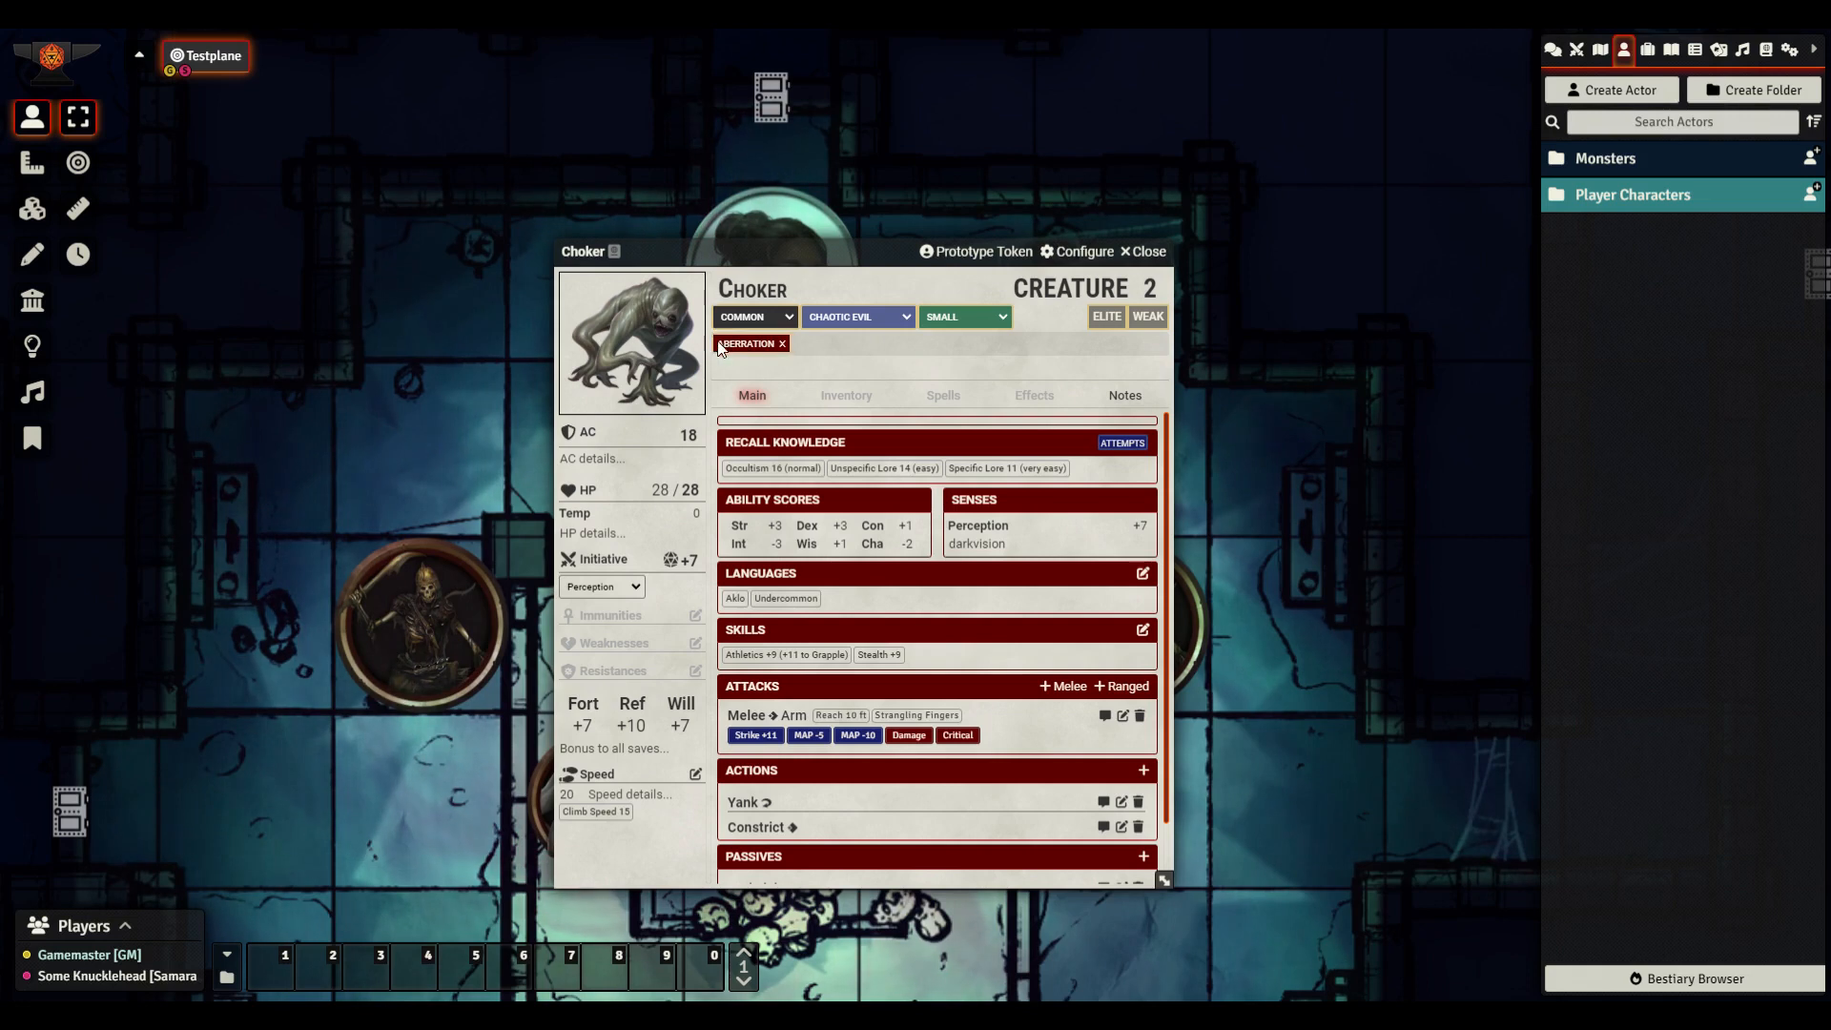
Add the Angel trait to the Choker
left_click(821, 356)
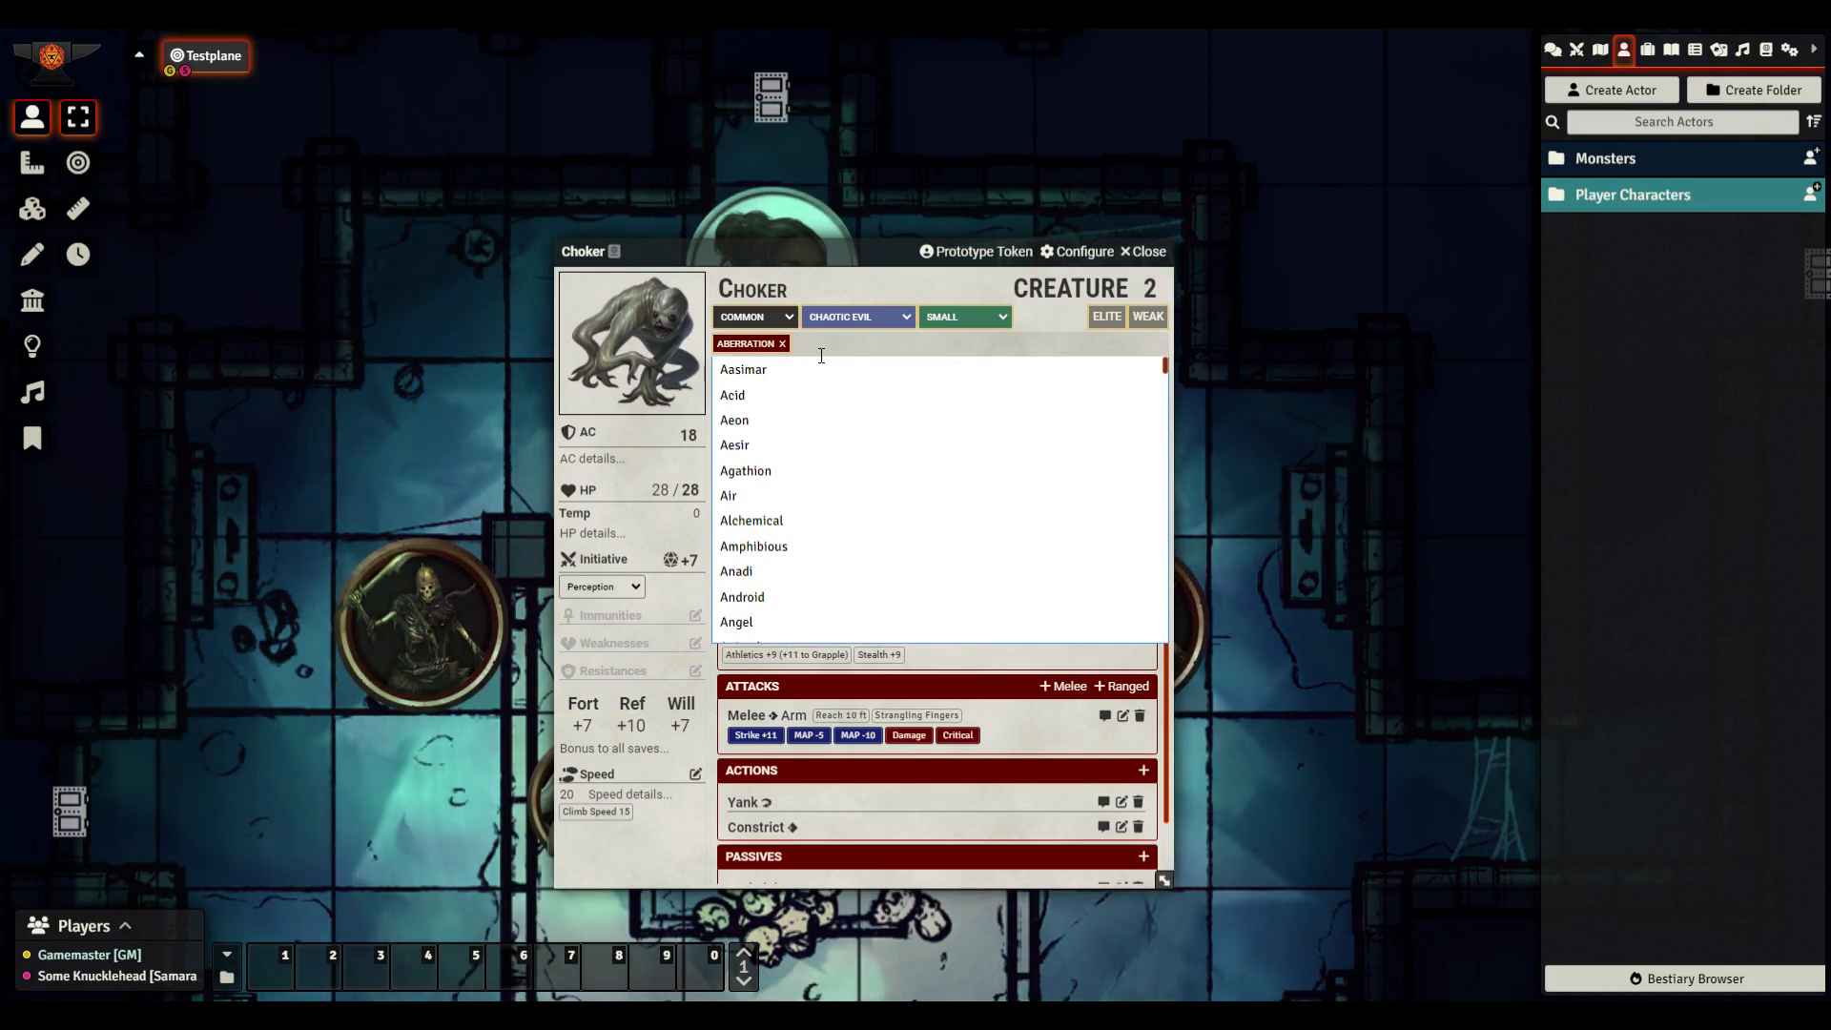
type("an")
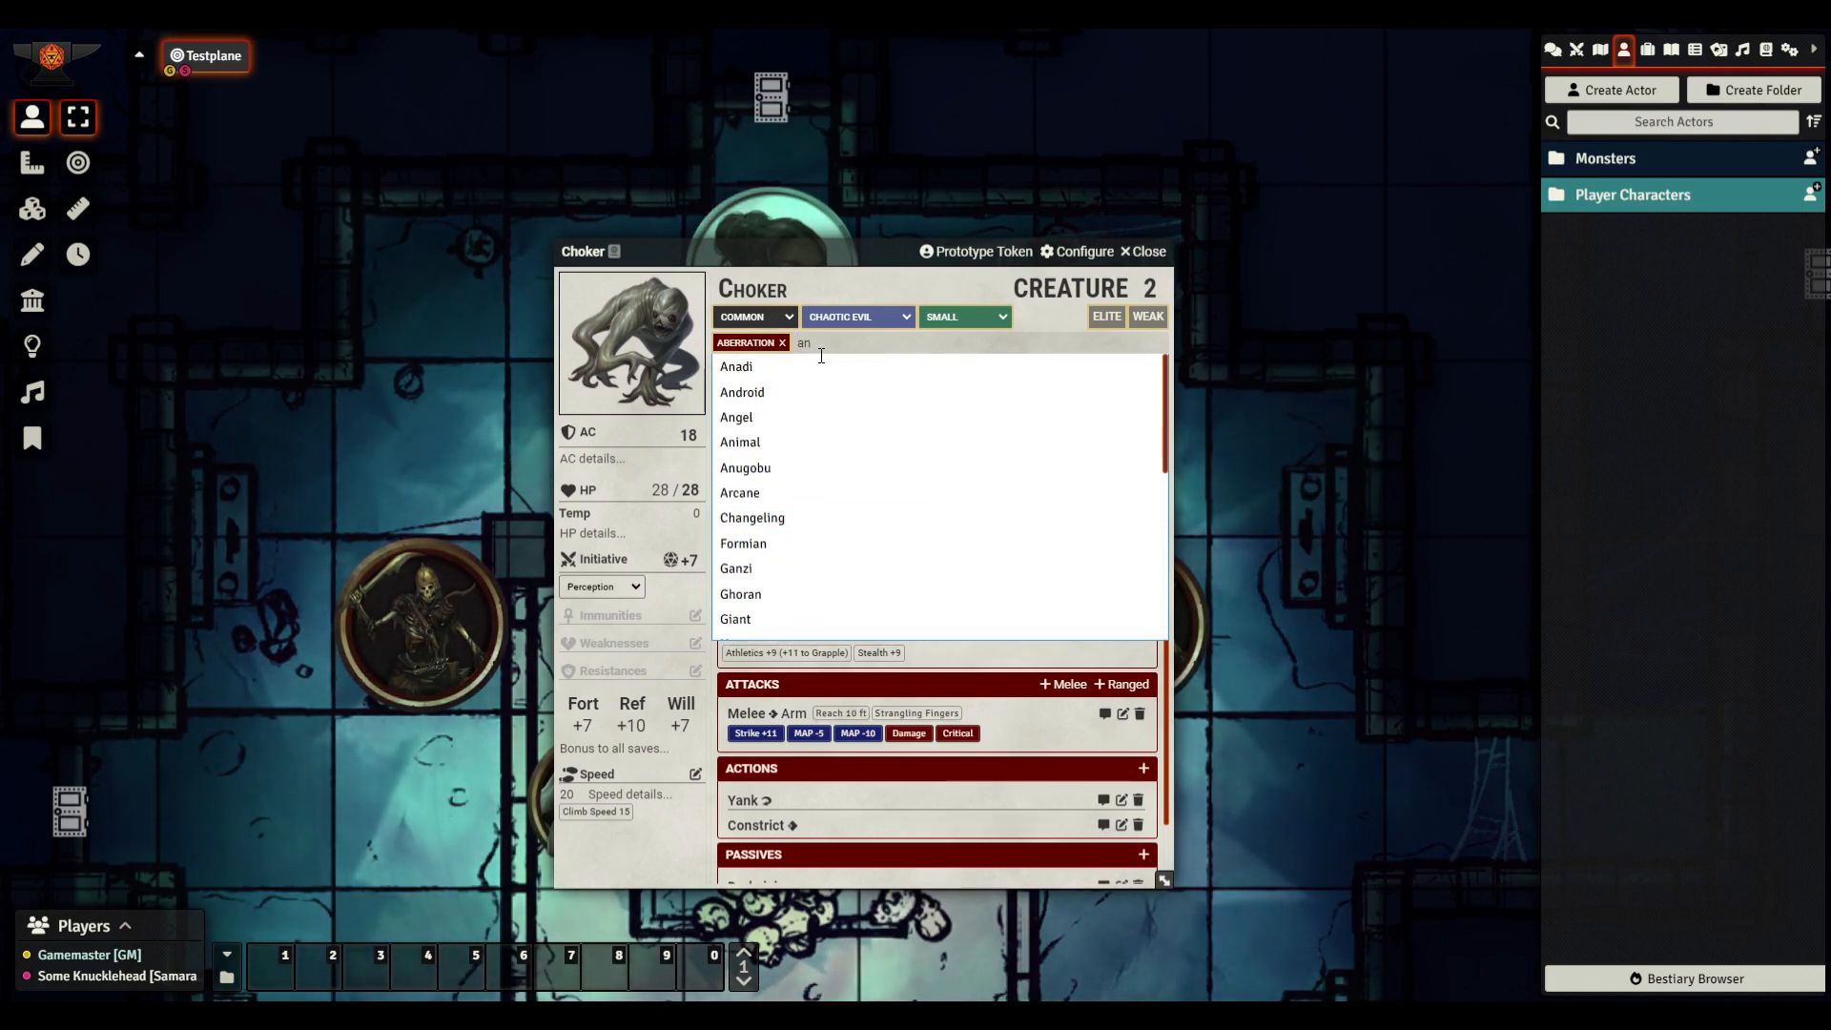
type("g")
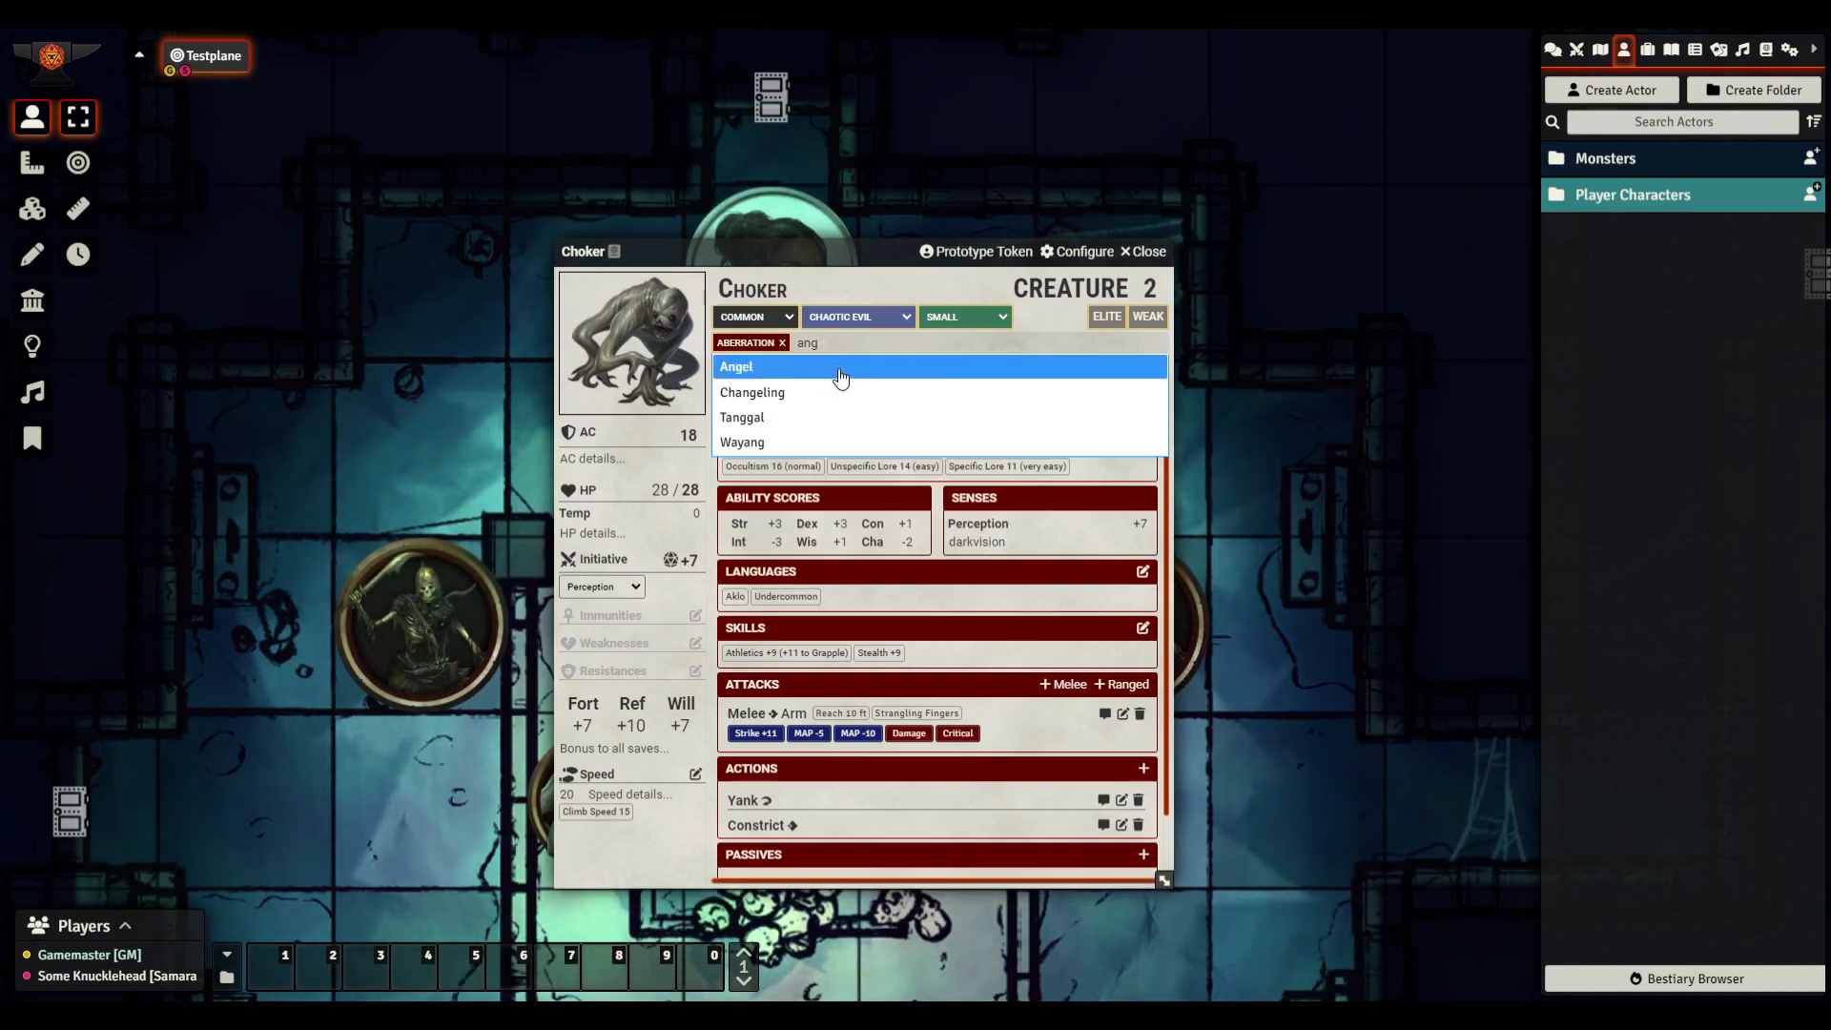
left_click(840, 378)
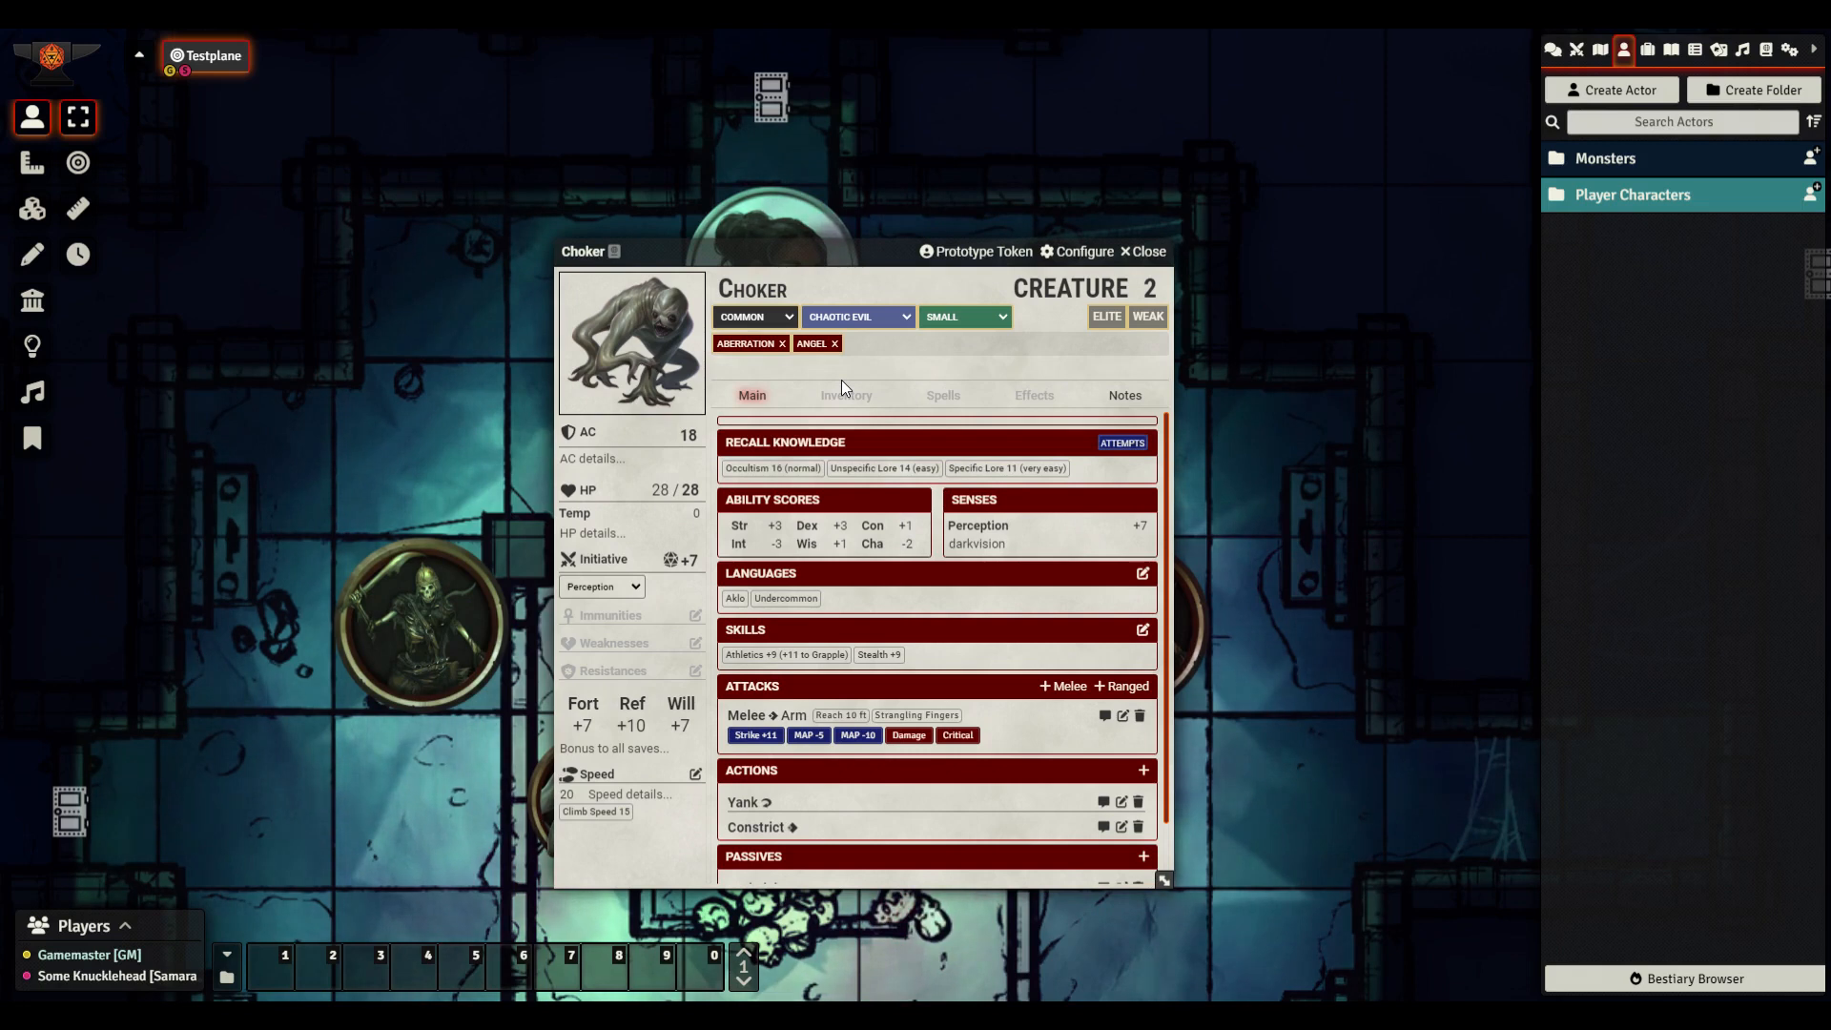
Add a custom trait named Toothy to the Choker and dismiss the trait suggestions
left_click(893, 355)
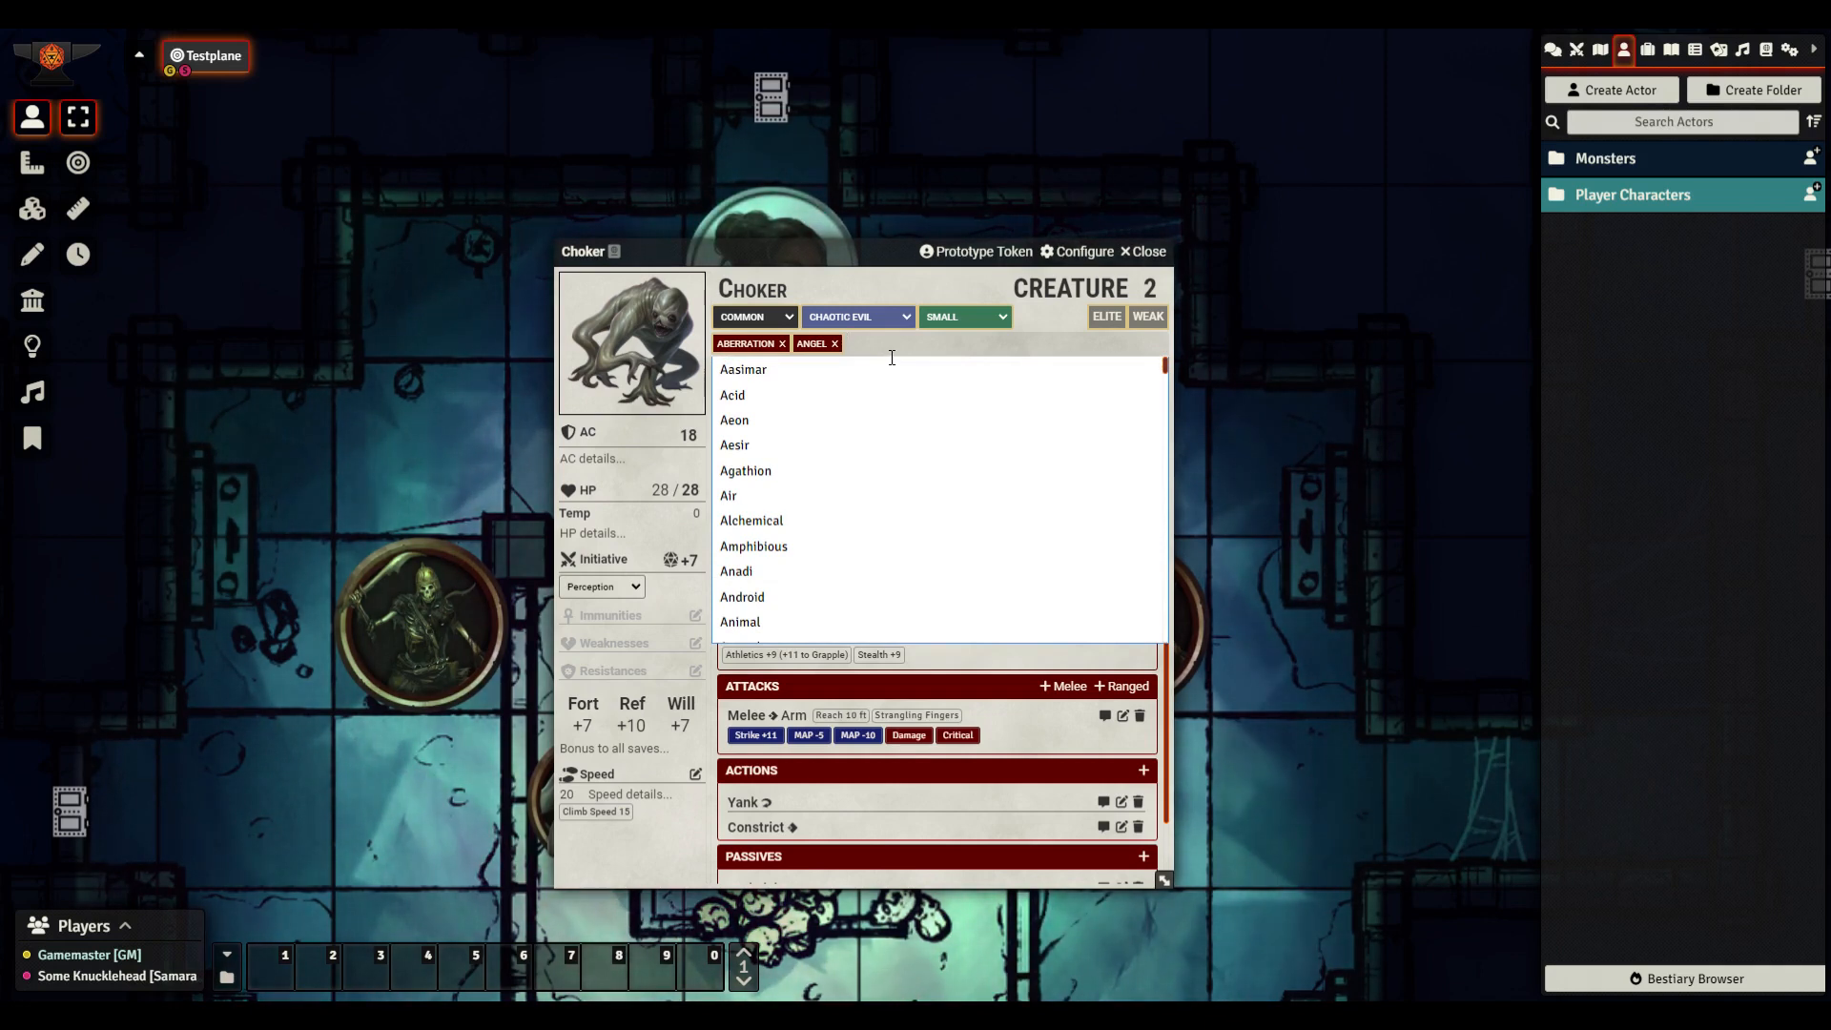
type("Toothy")
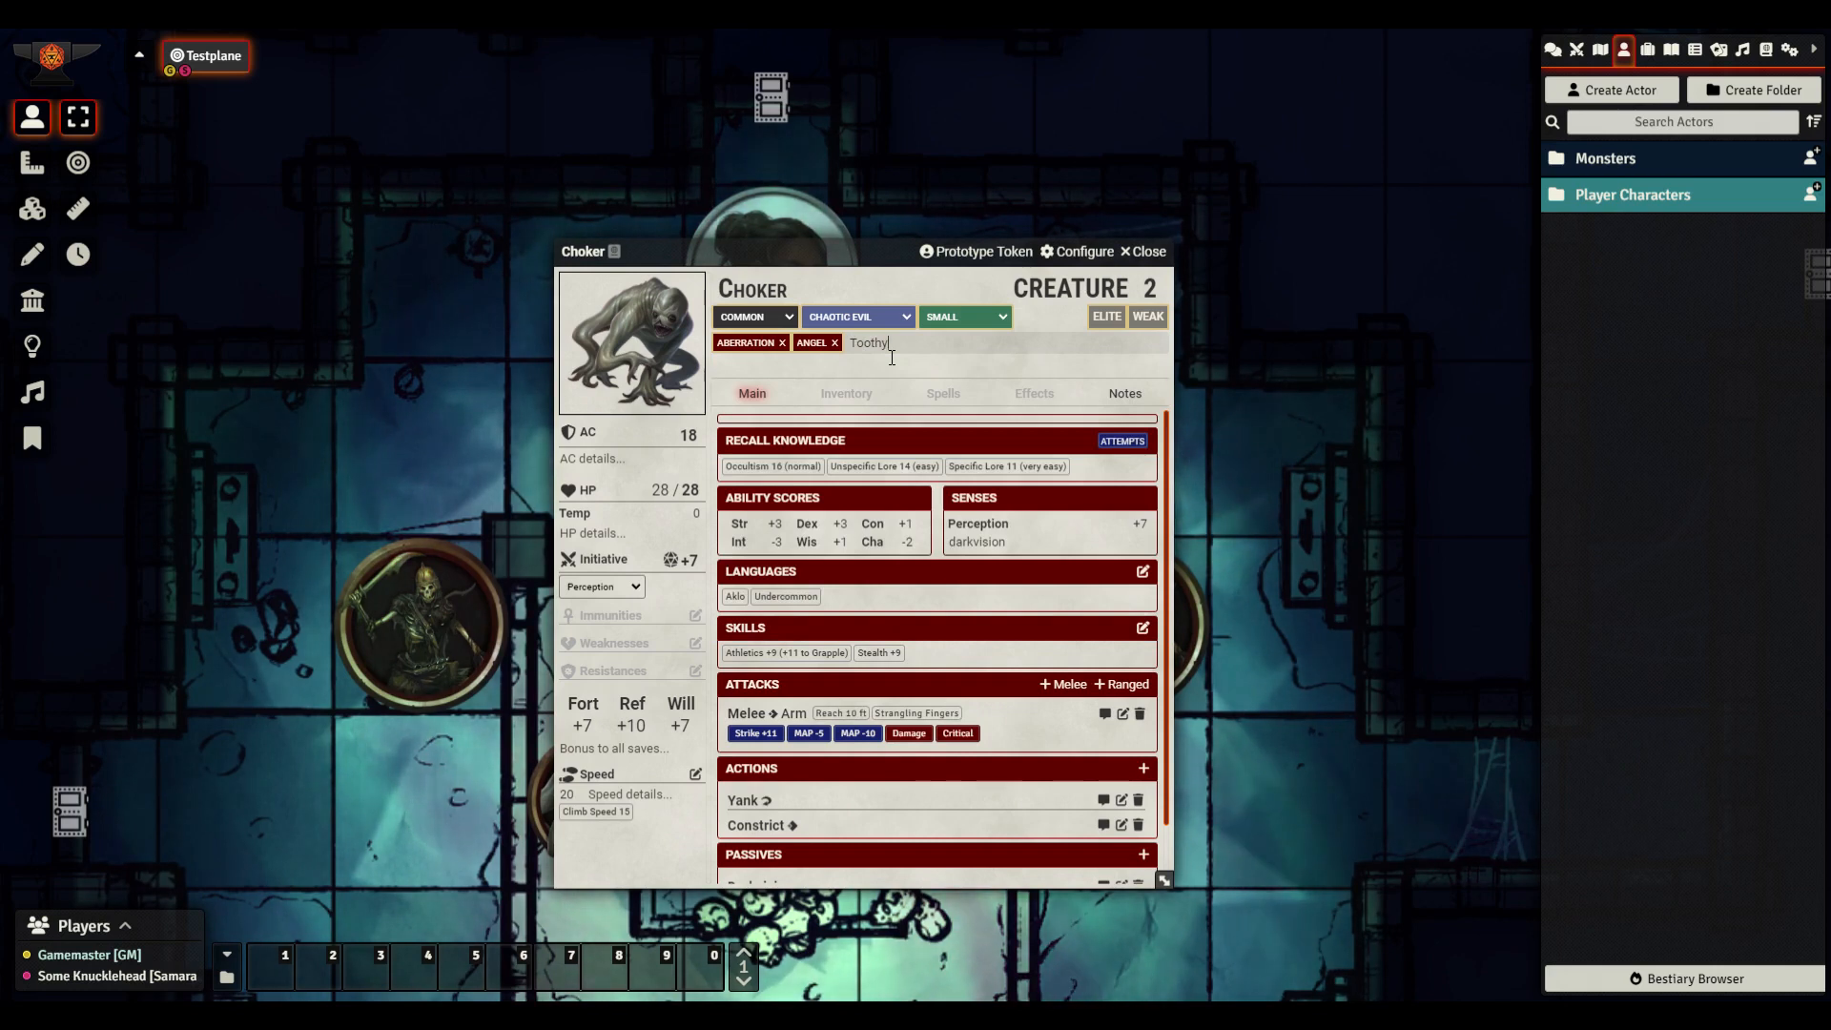
key("Return")
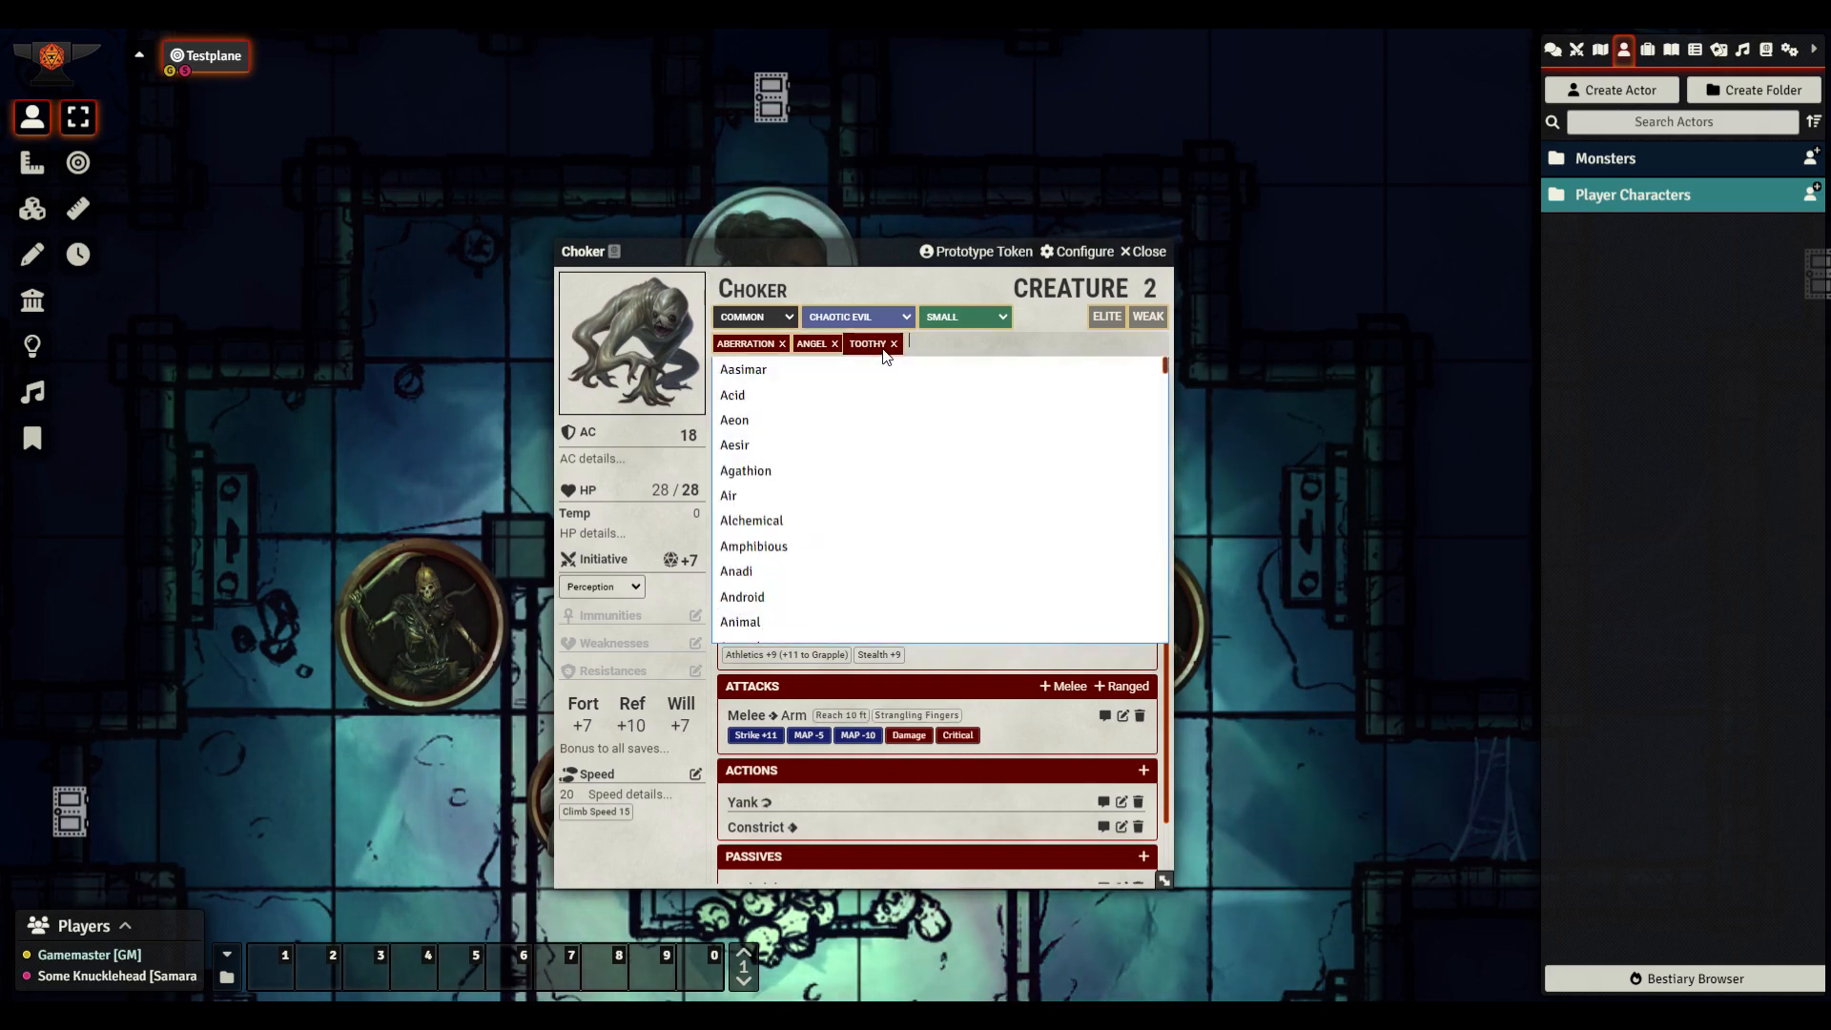
left_click(1053, 316)
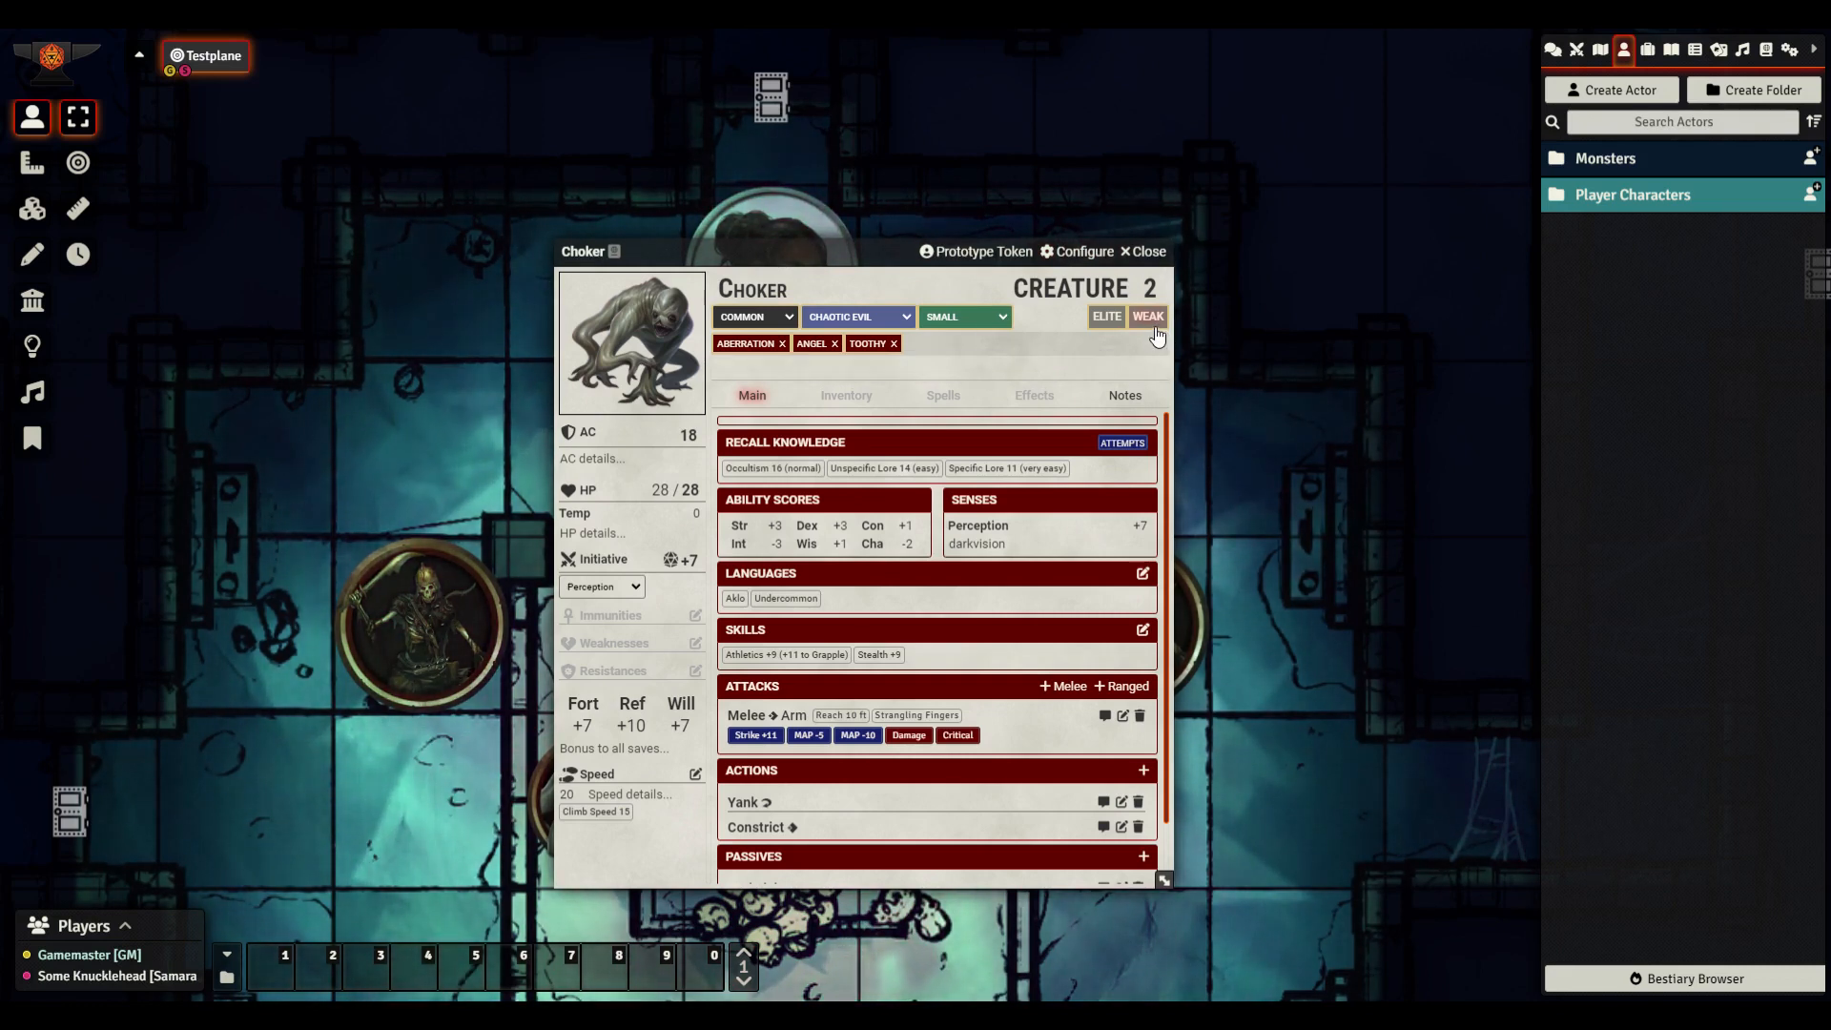
Try the Elite adjustment on the Choker, expand the Constrict action to compare its values, and remove the adjustment
left_click(1108, 316)
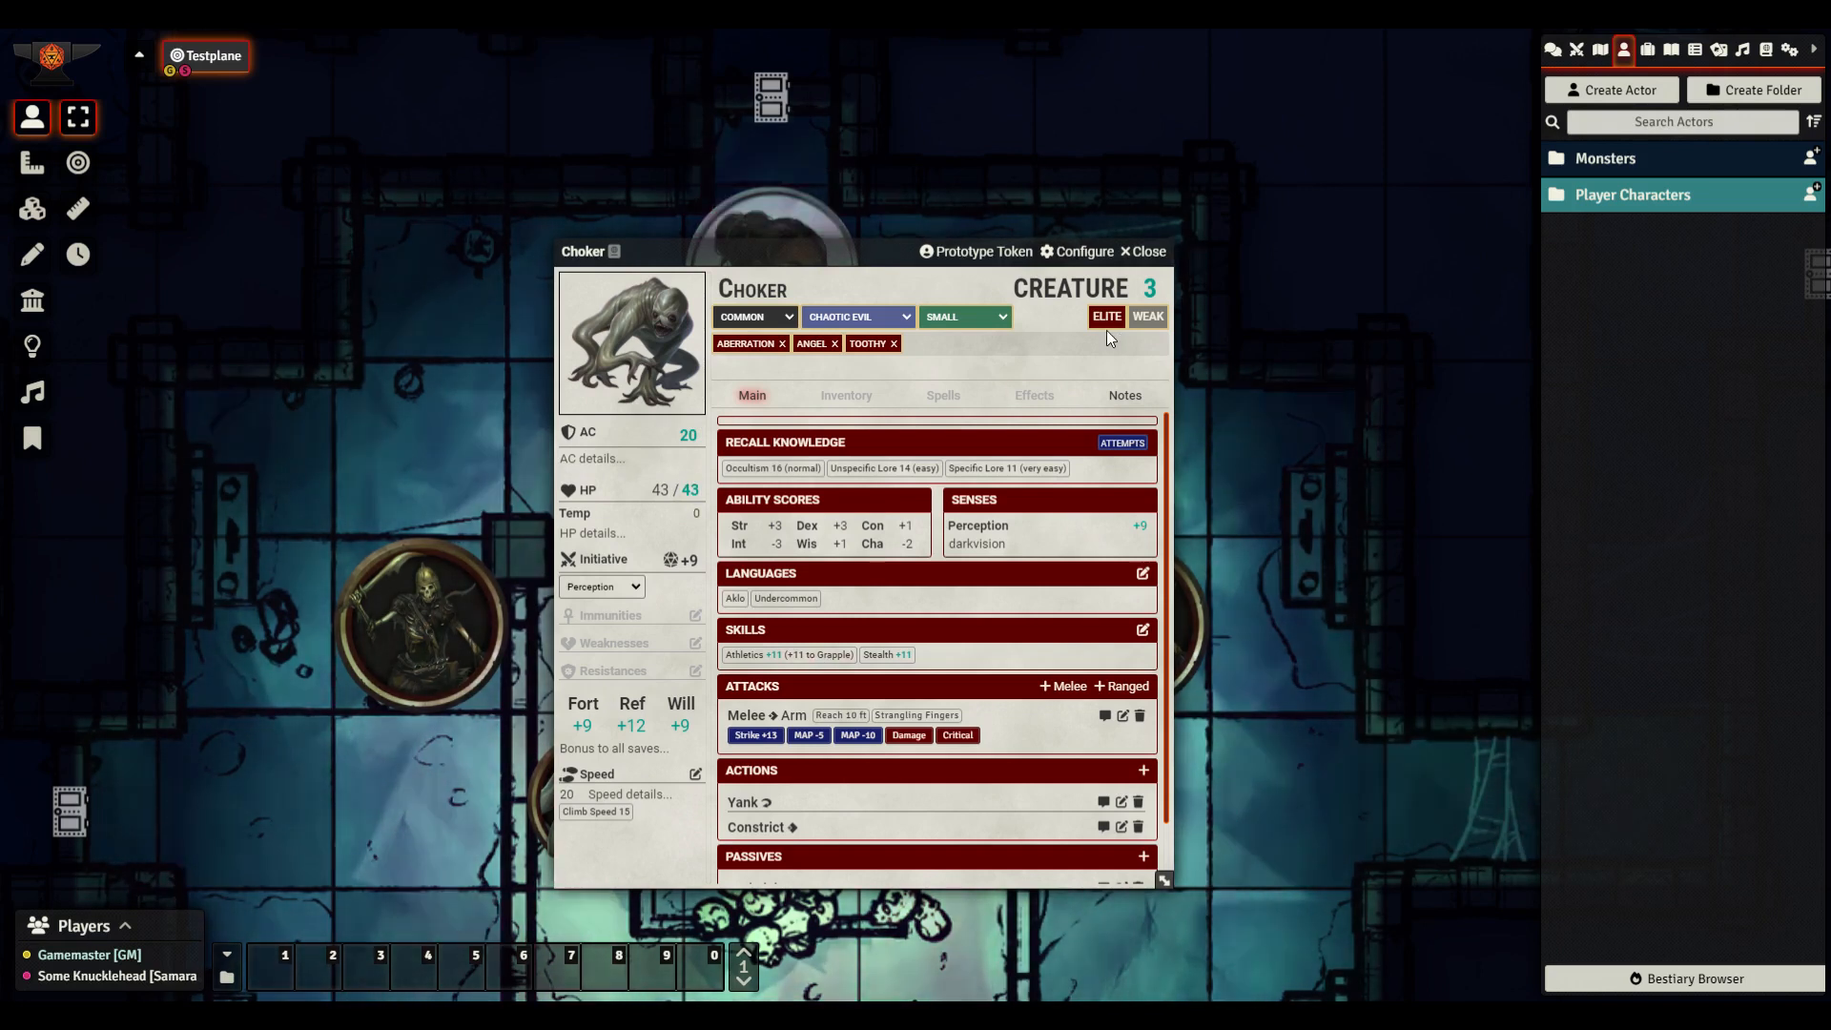
scroll(975, 682, "down", 1)
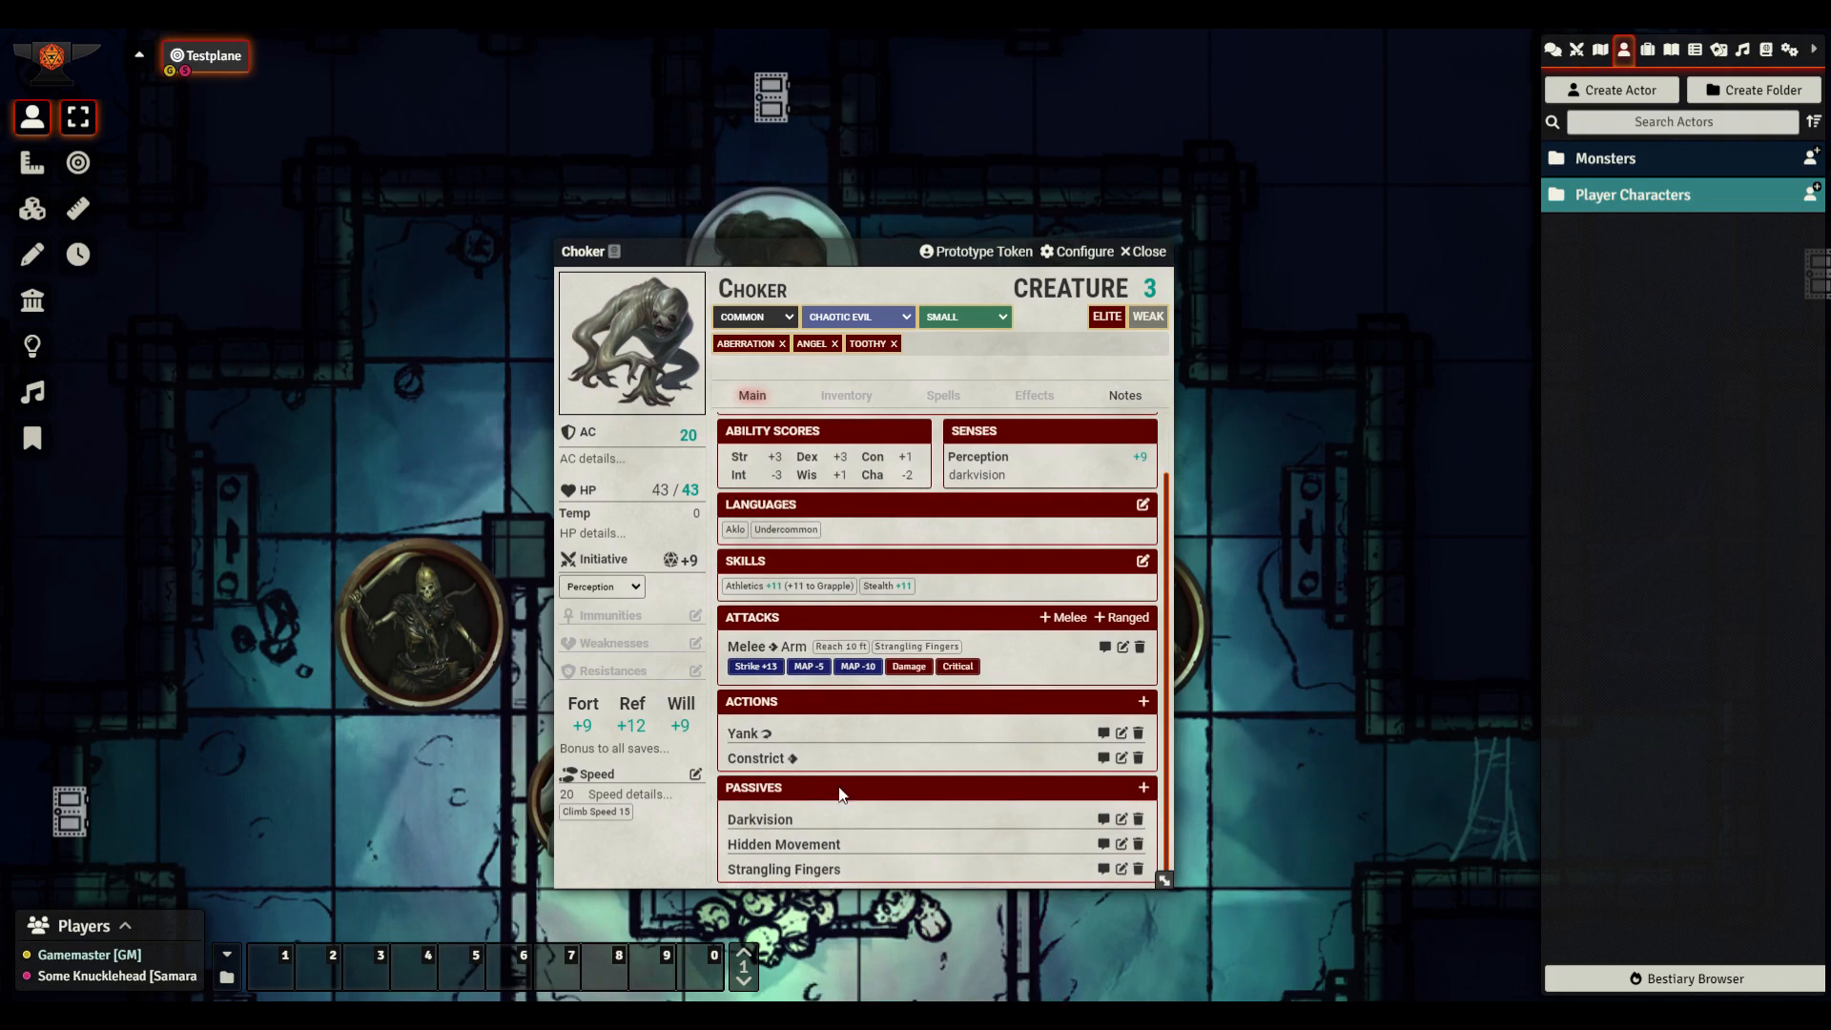
left_click(790, 758)
scroll(948, 700, "down", 2)
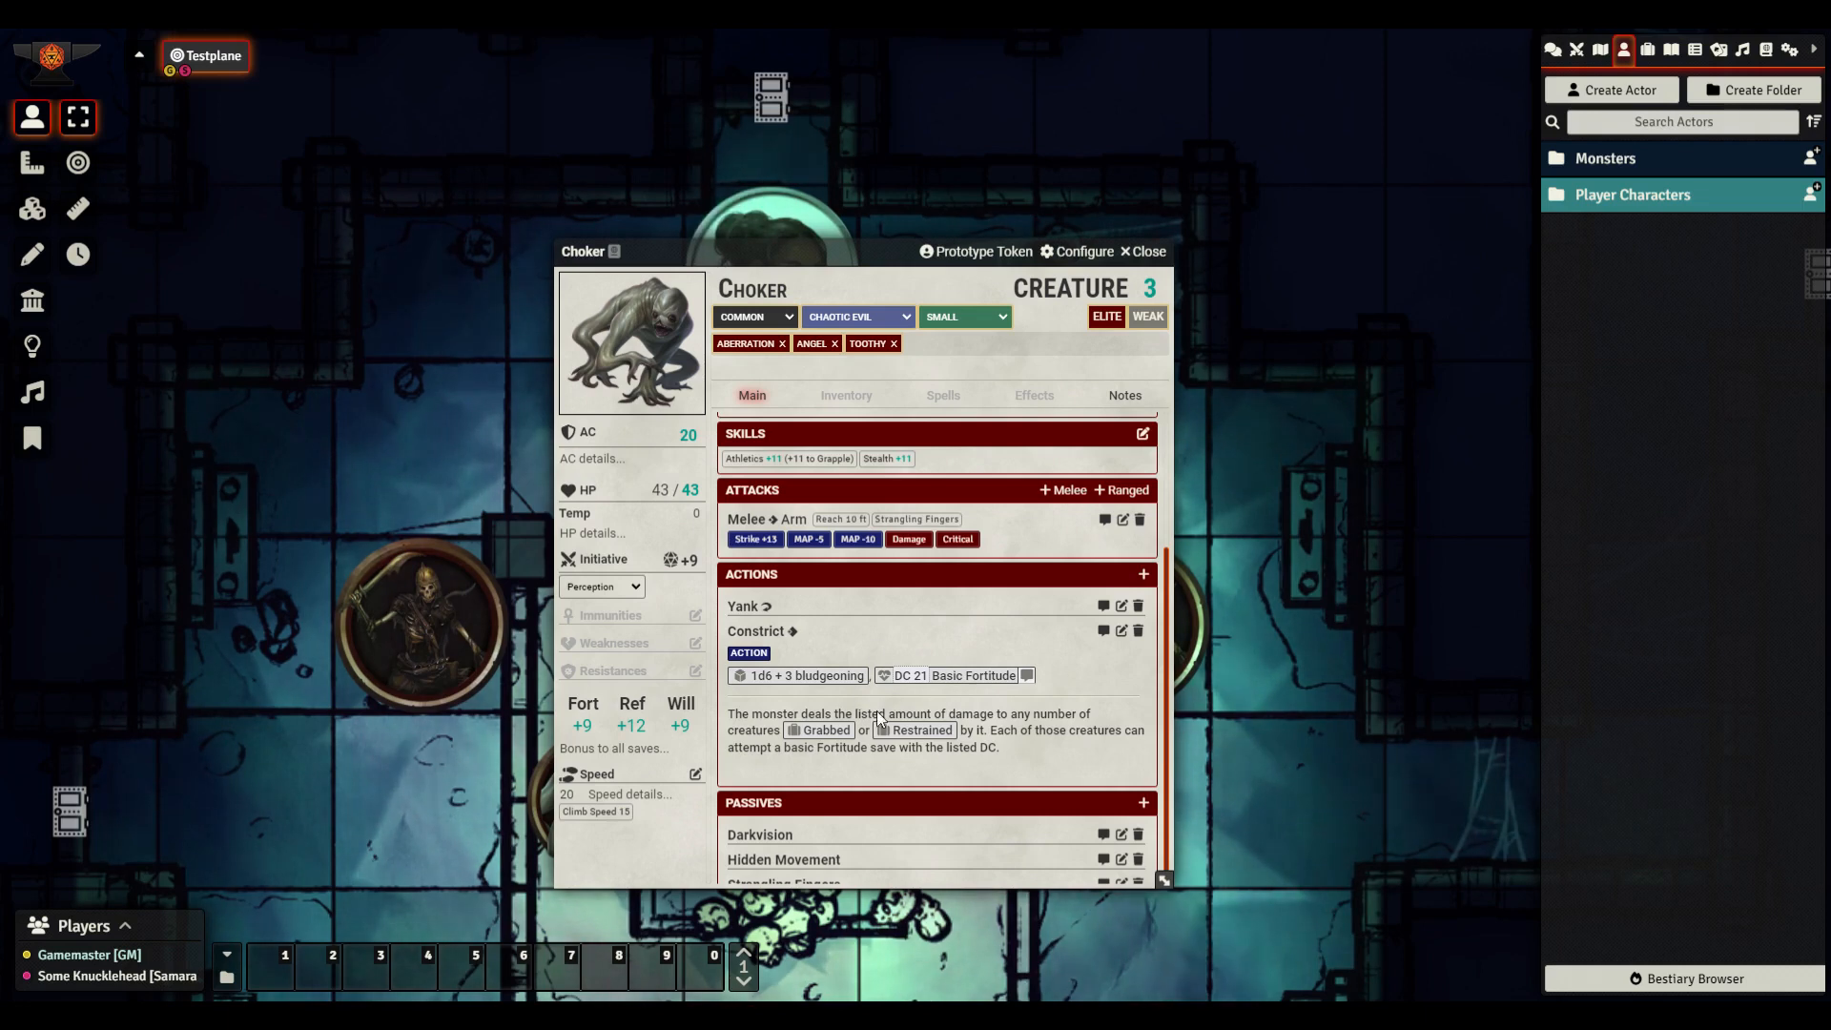
left_click(1110, 319)
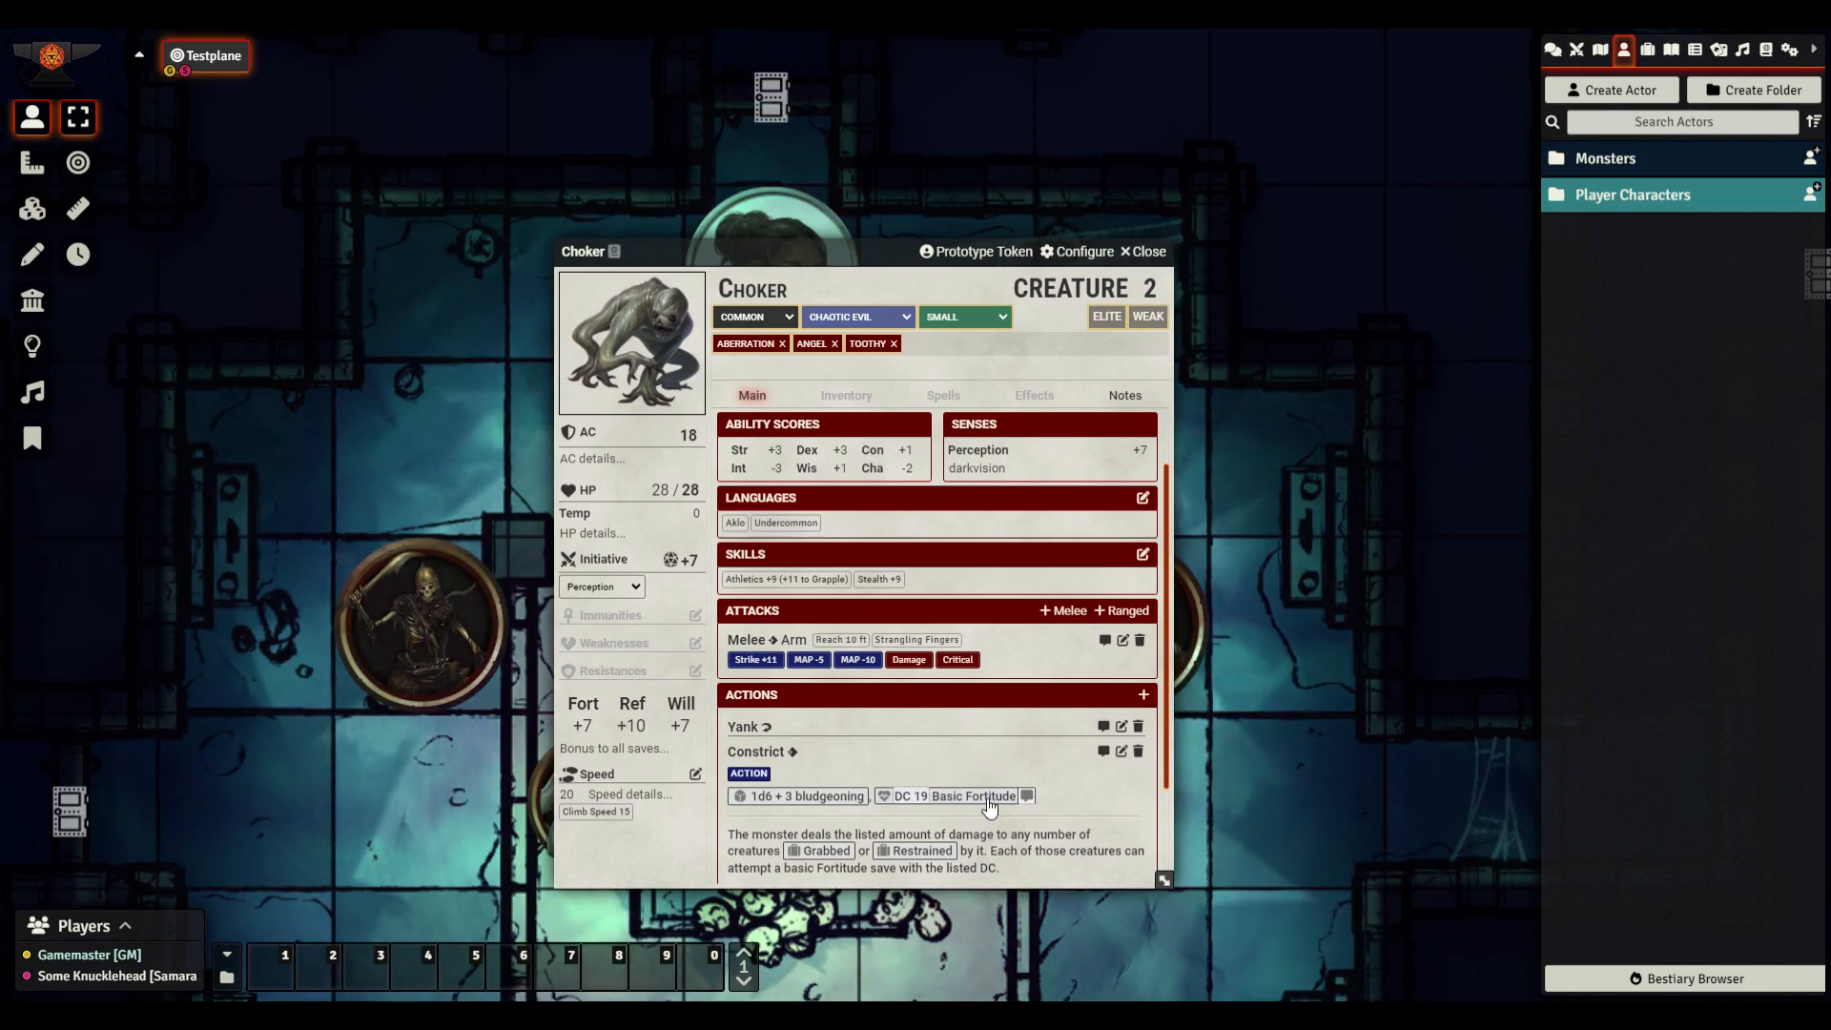
scroll(871, 692, "down", 1)
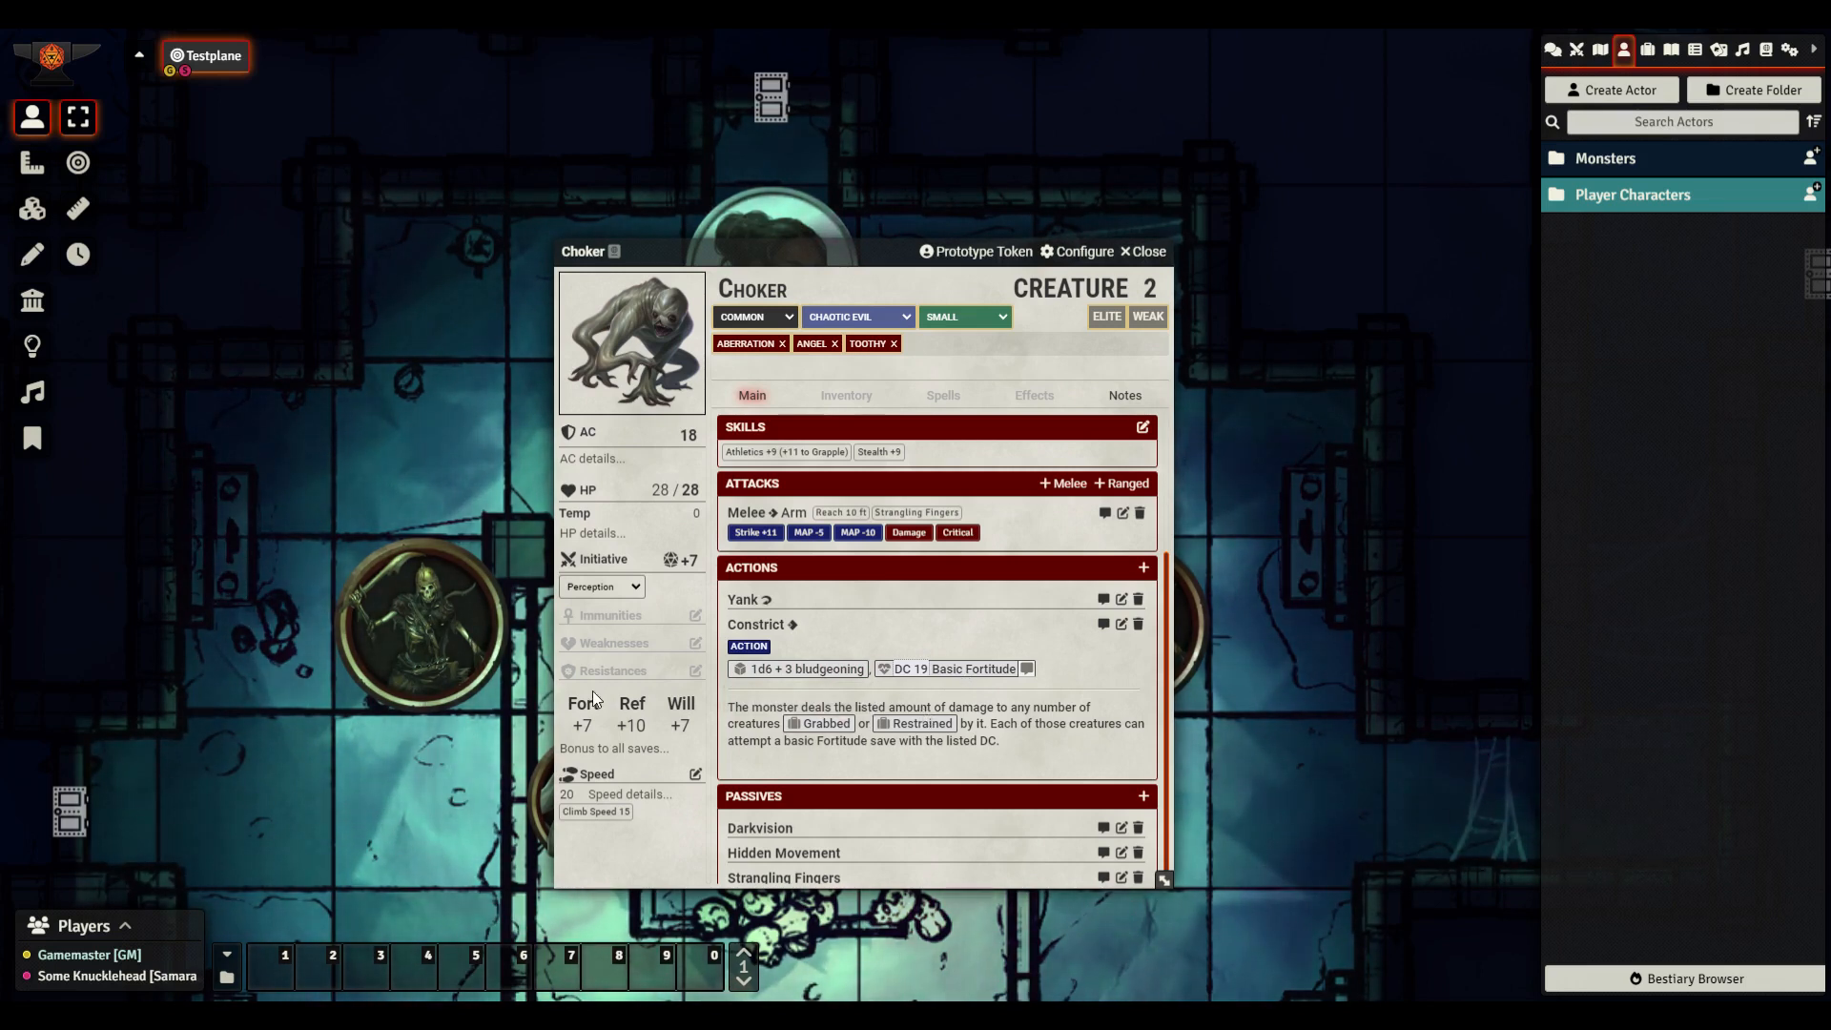
Try the Weak adjustment on the Choker and return the creature to its standard version
left_click(1103, 319)
left_click(1147, 319)
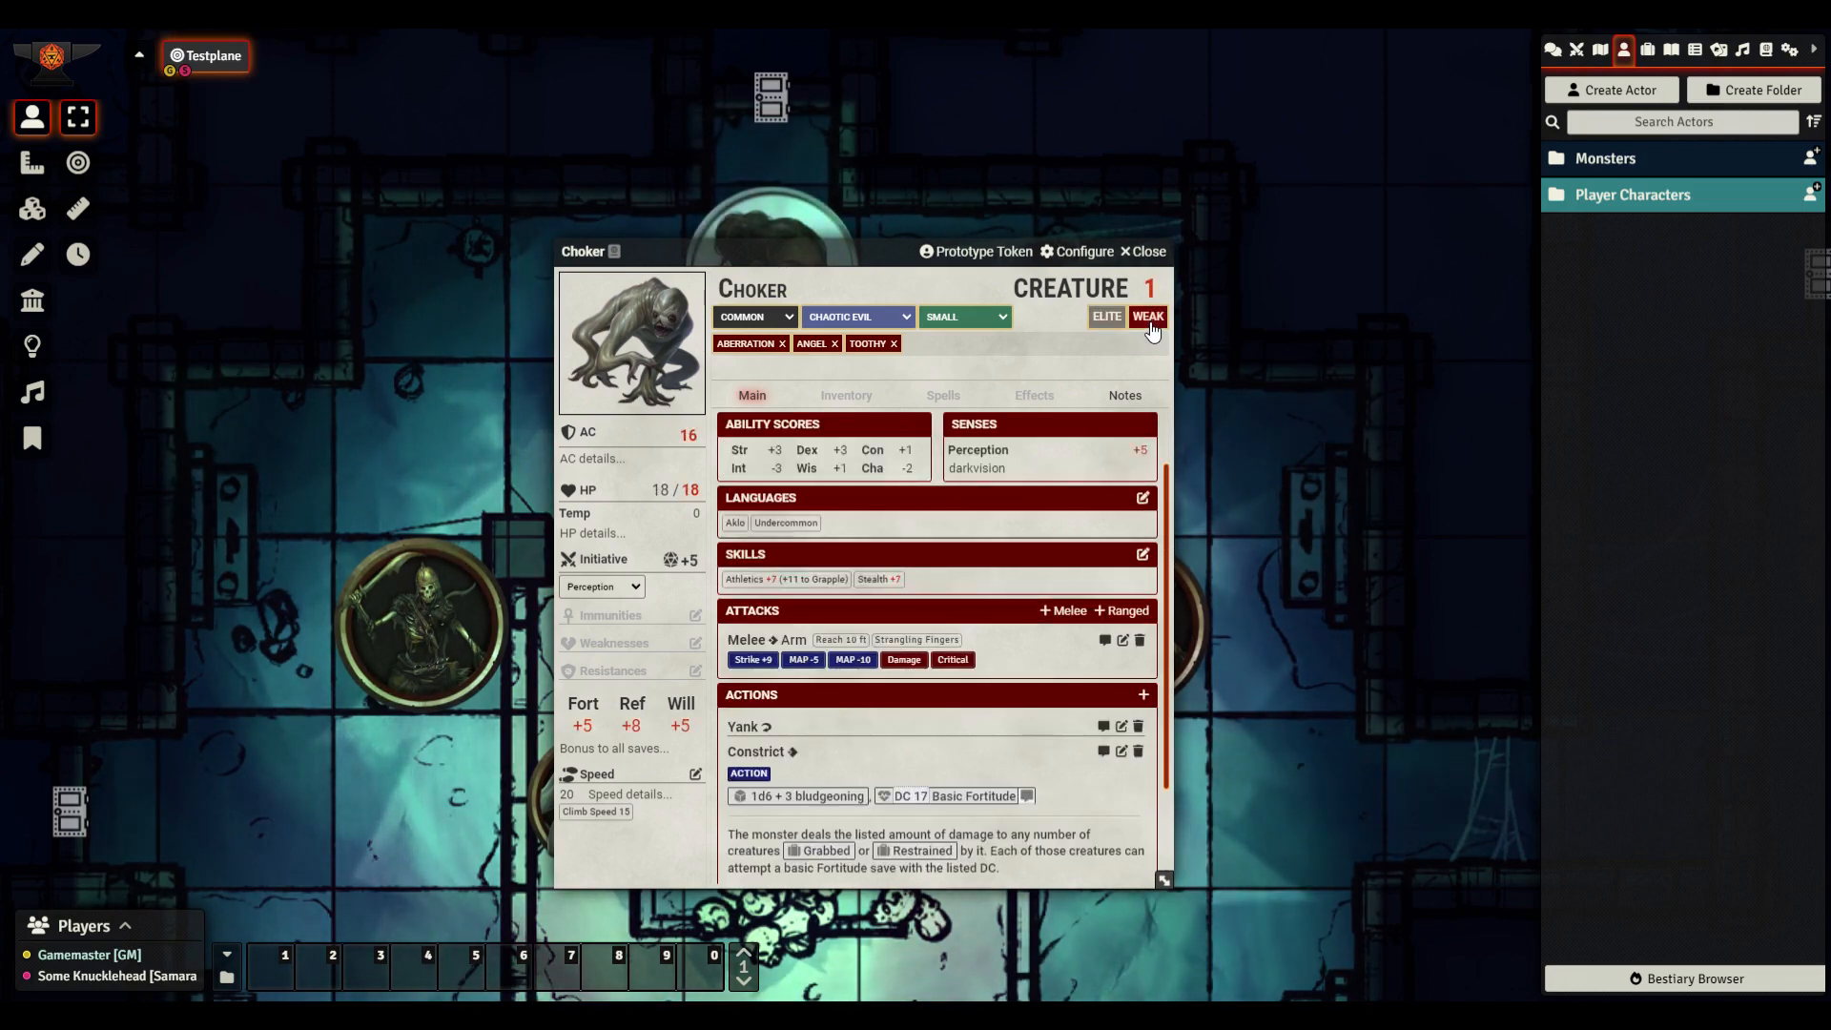
left_click(1150, 324)
left_click(1150, 324)
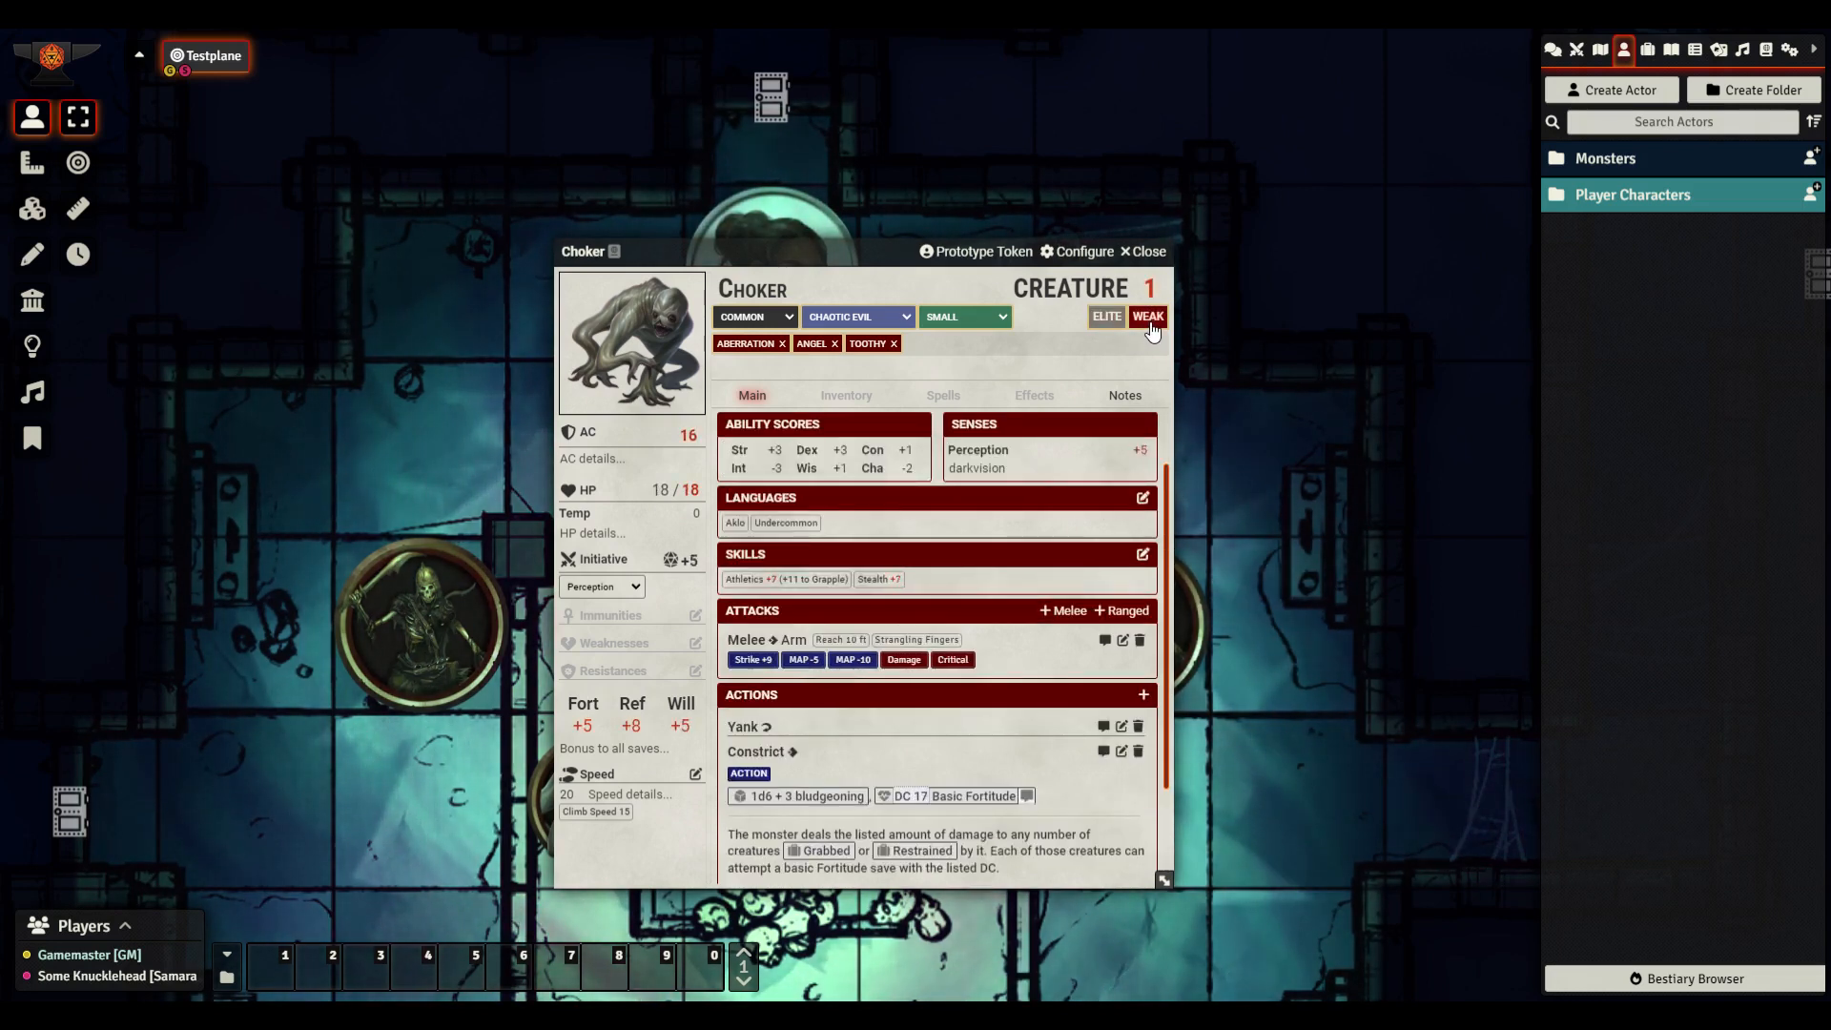
left_click(1148, 320)
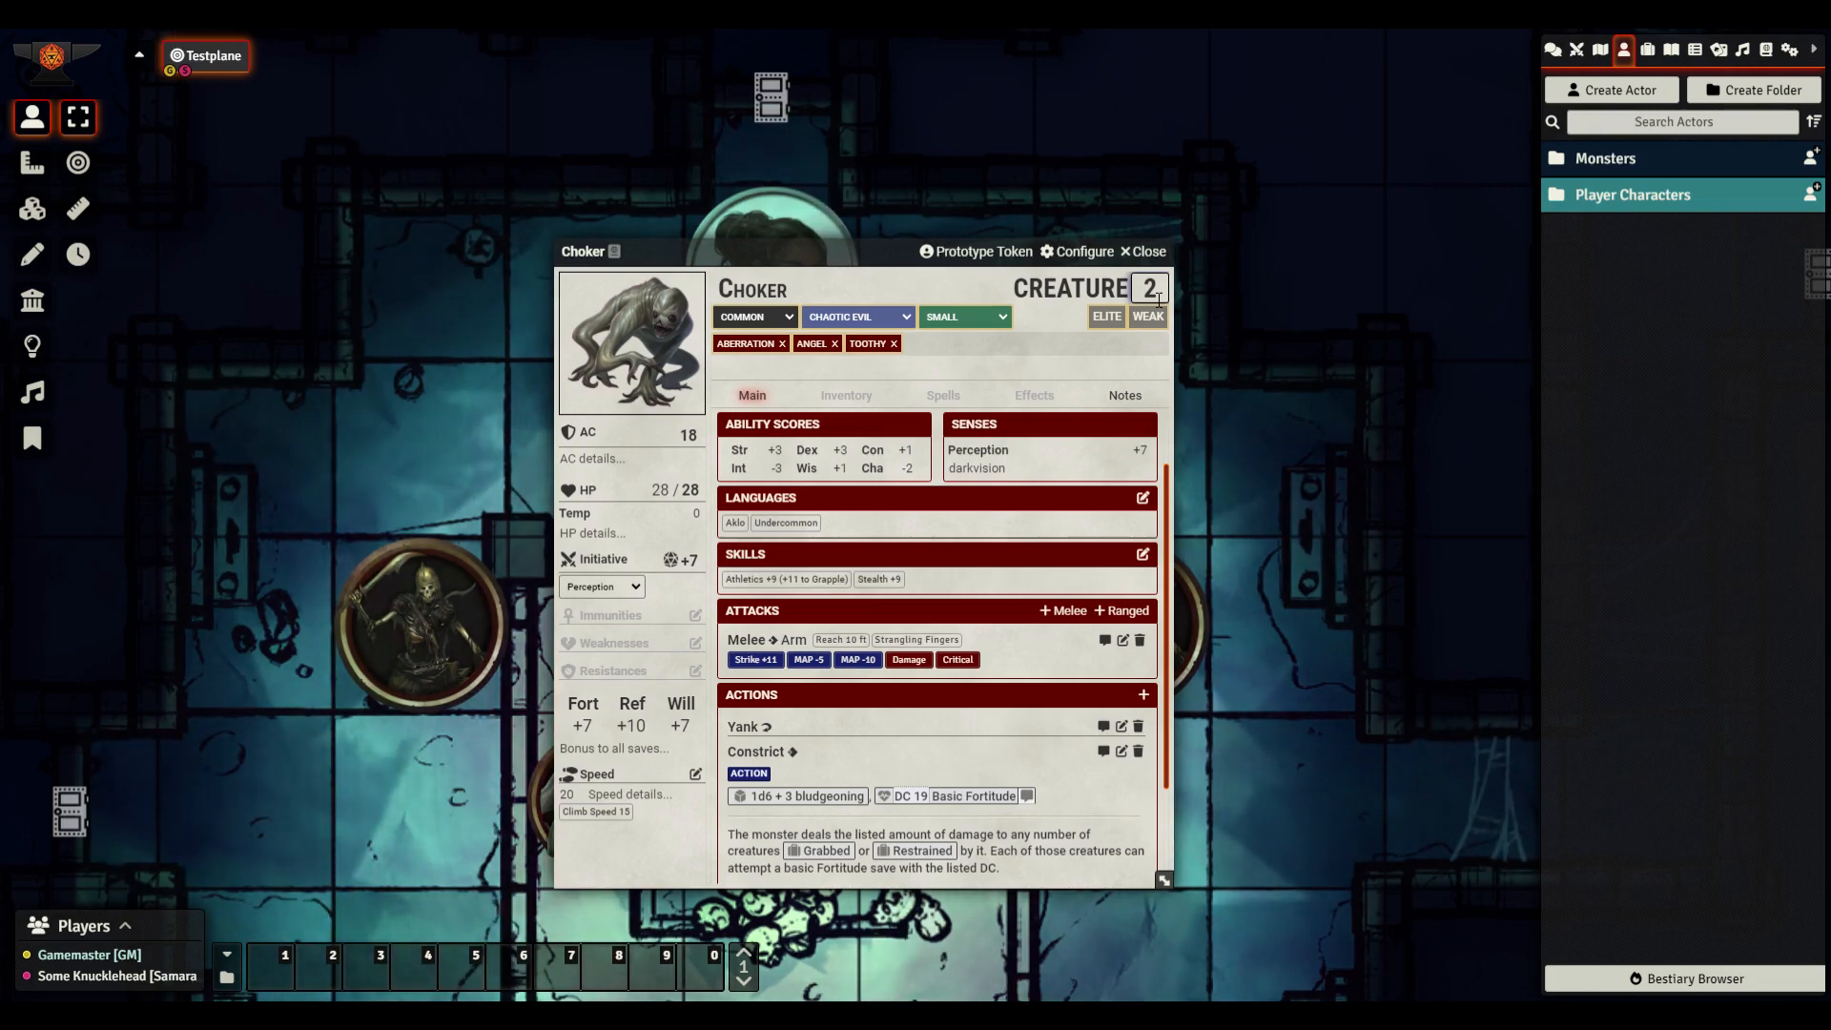
Display the chat log and roll a Strength check from the Choker's ability scores
scroll(946, 522, "up", 1)
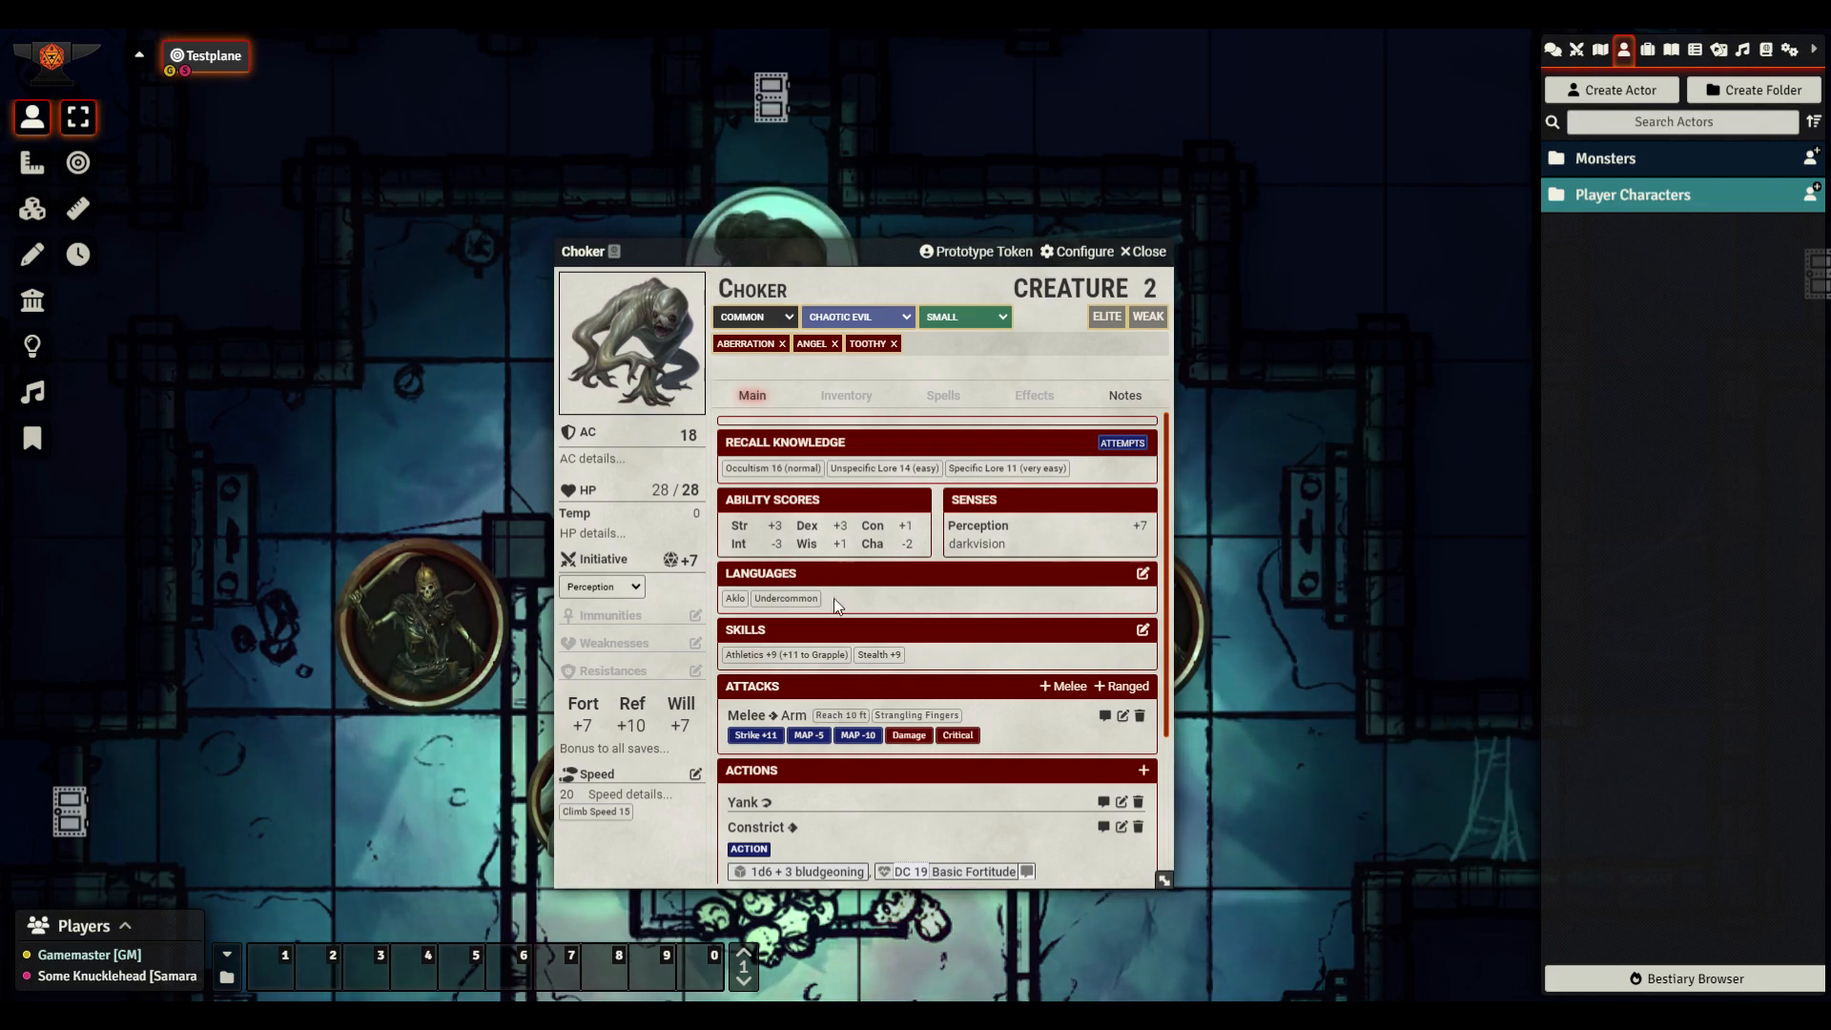
left_click(1004, 545)
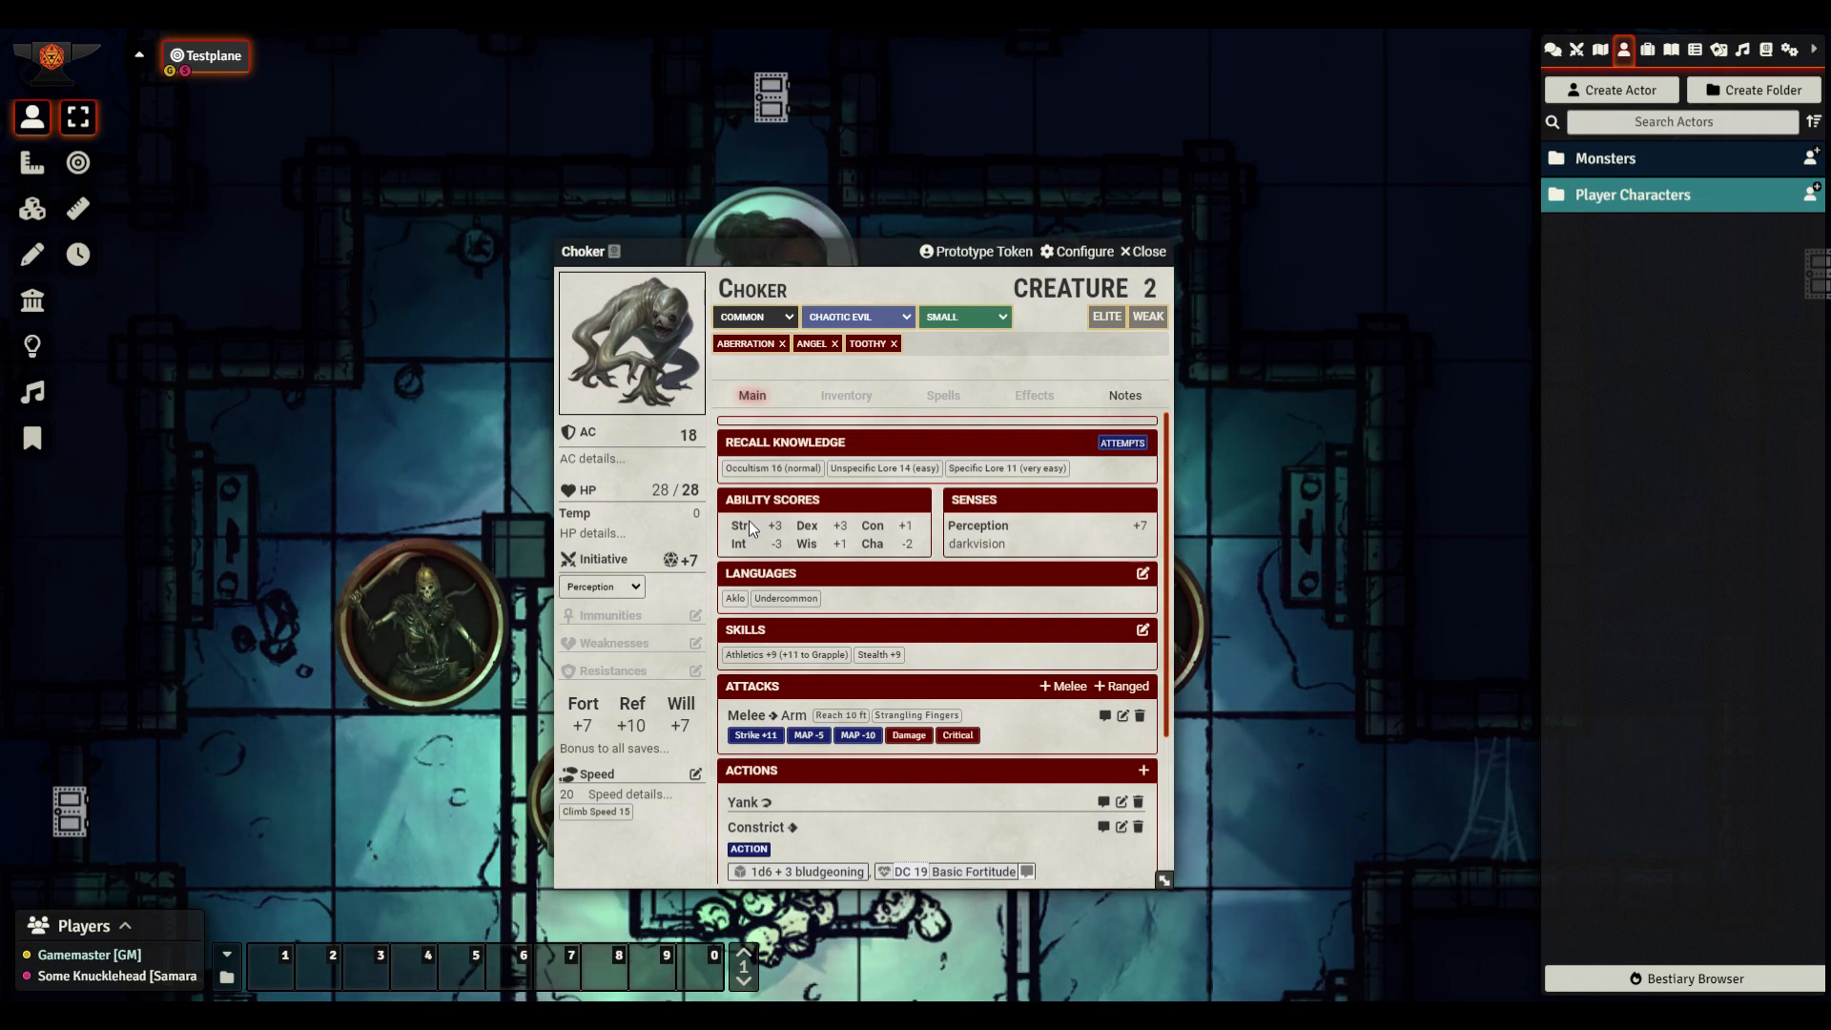
left_click(1557, 57)
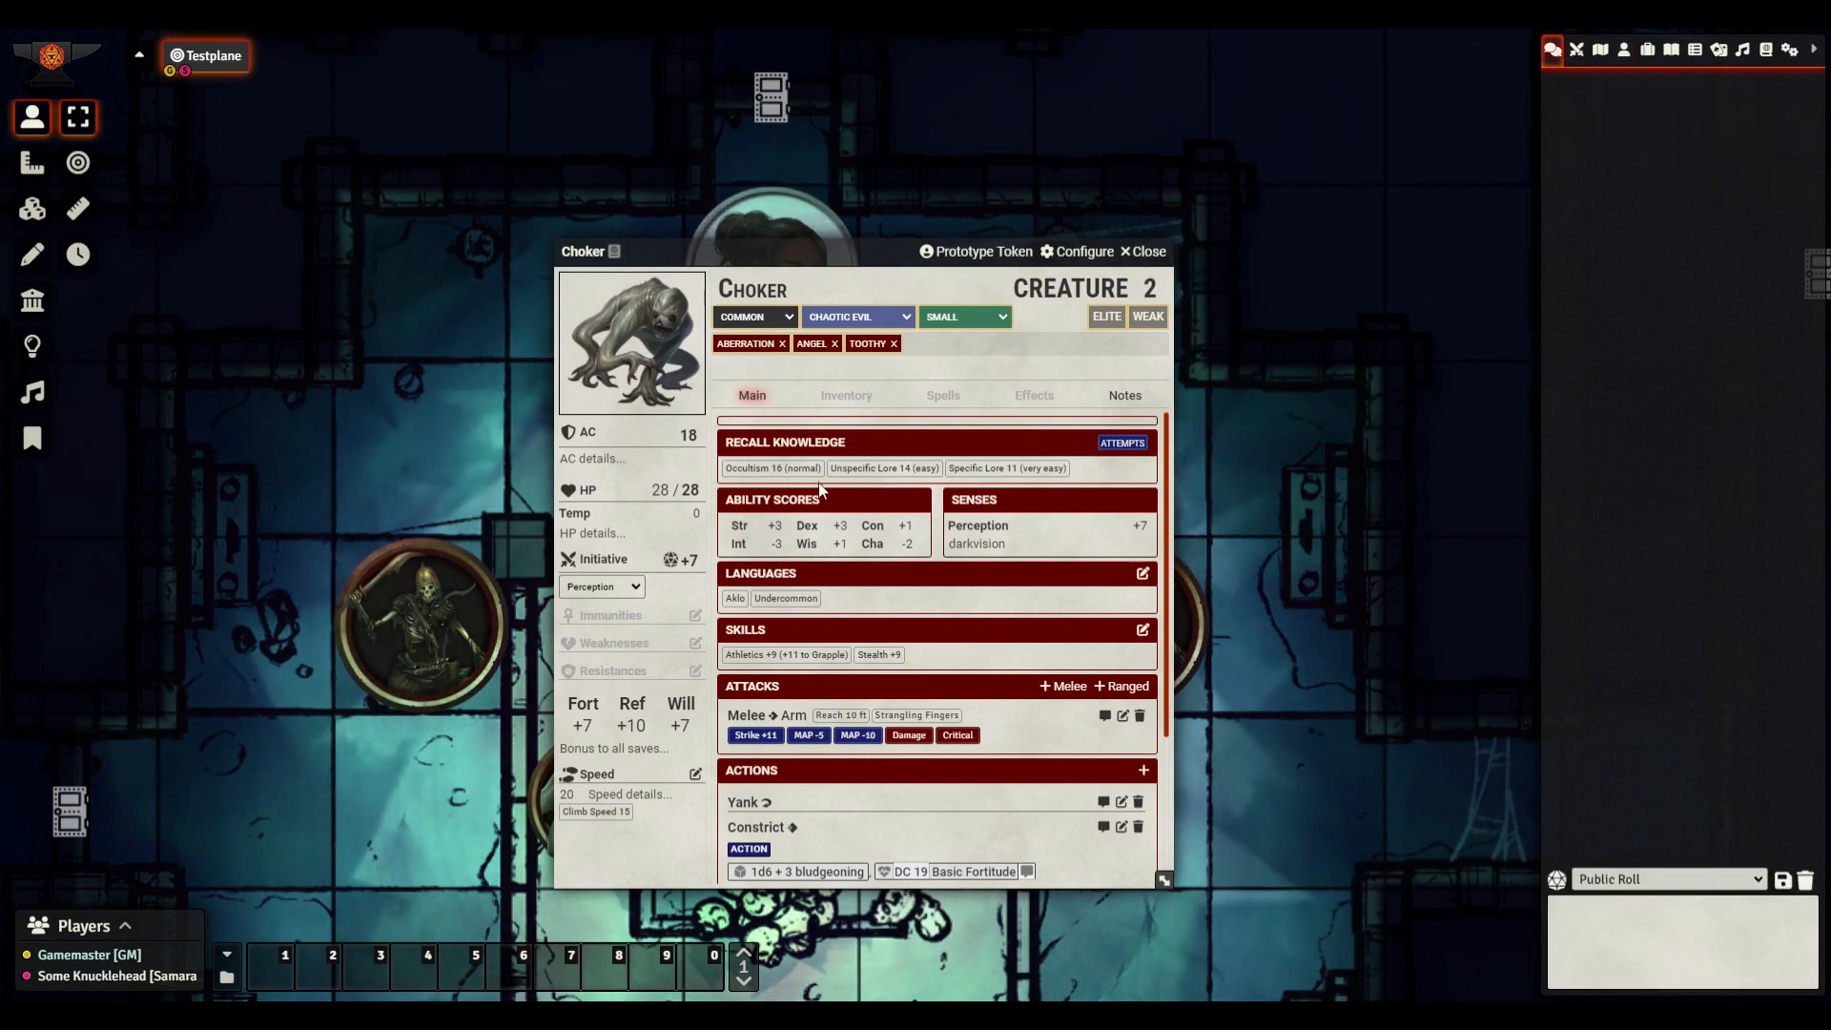
left_click(742, 527)
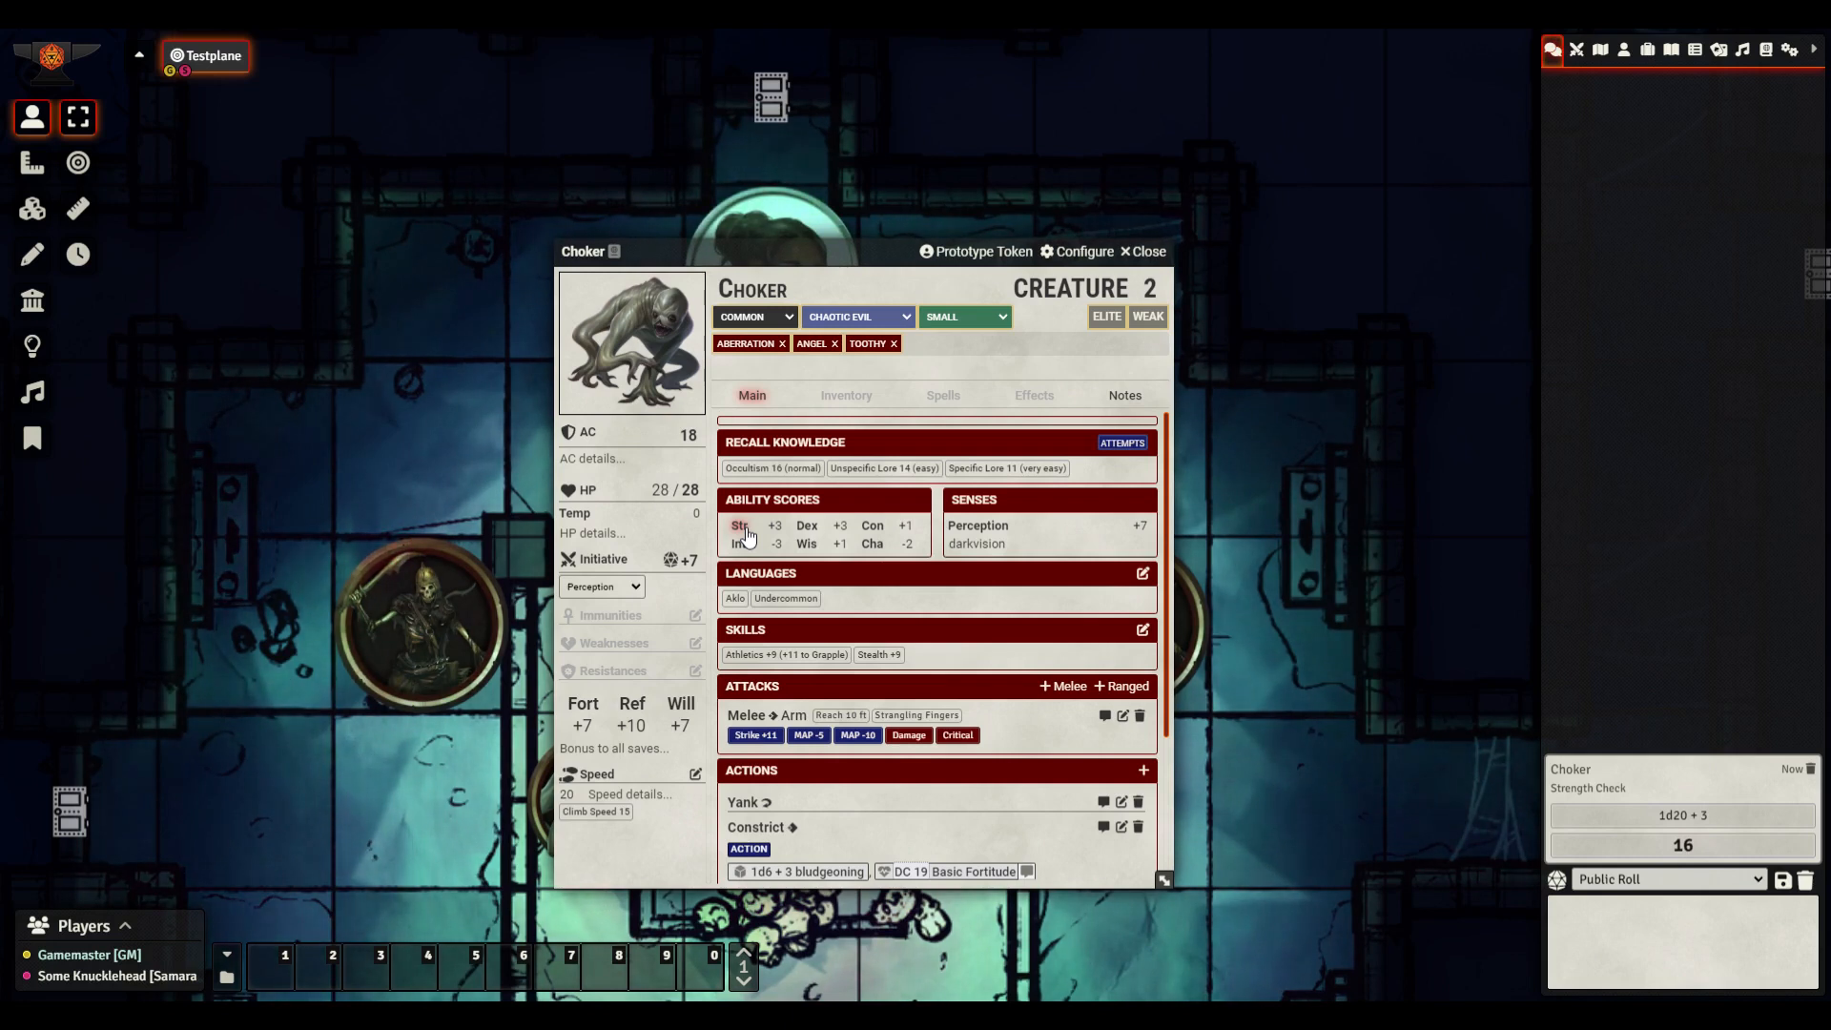
Roll a public Perception check for the Choker with an added circumstance penalty of -2
left_click(979, 525)
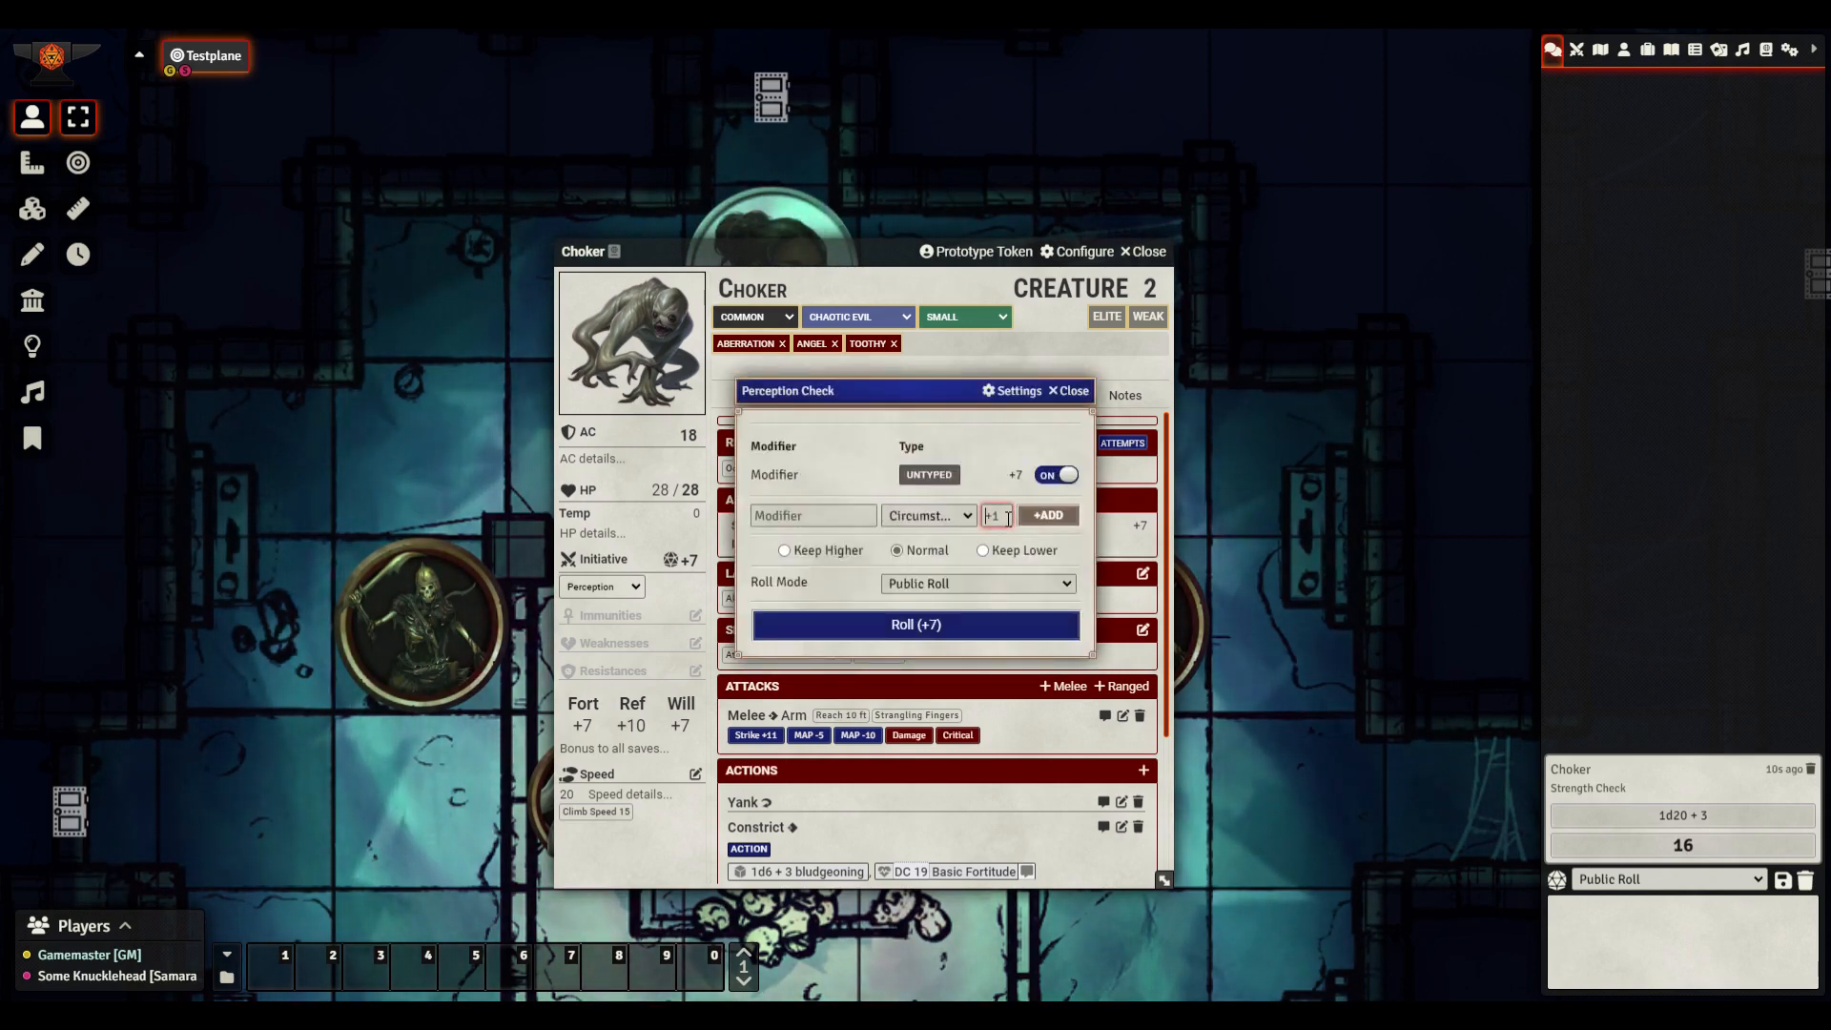
left_click(1074, 517)
left_click(1018, 673)
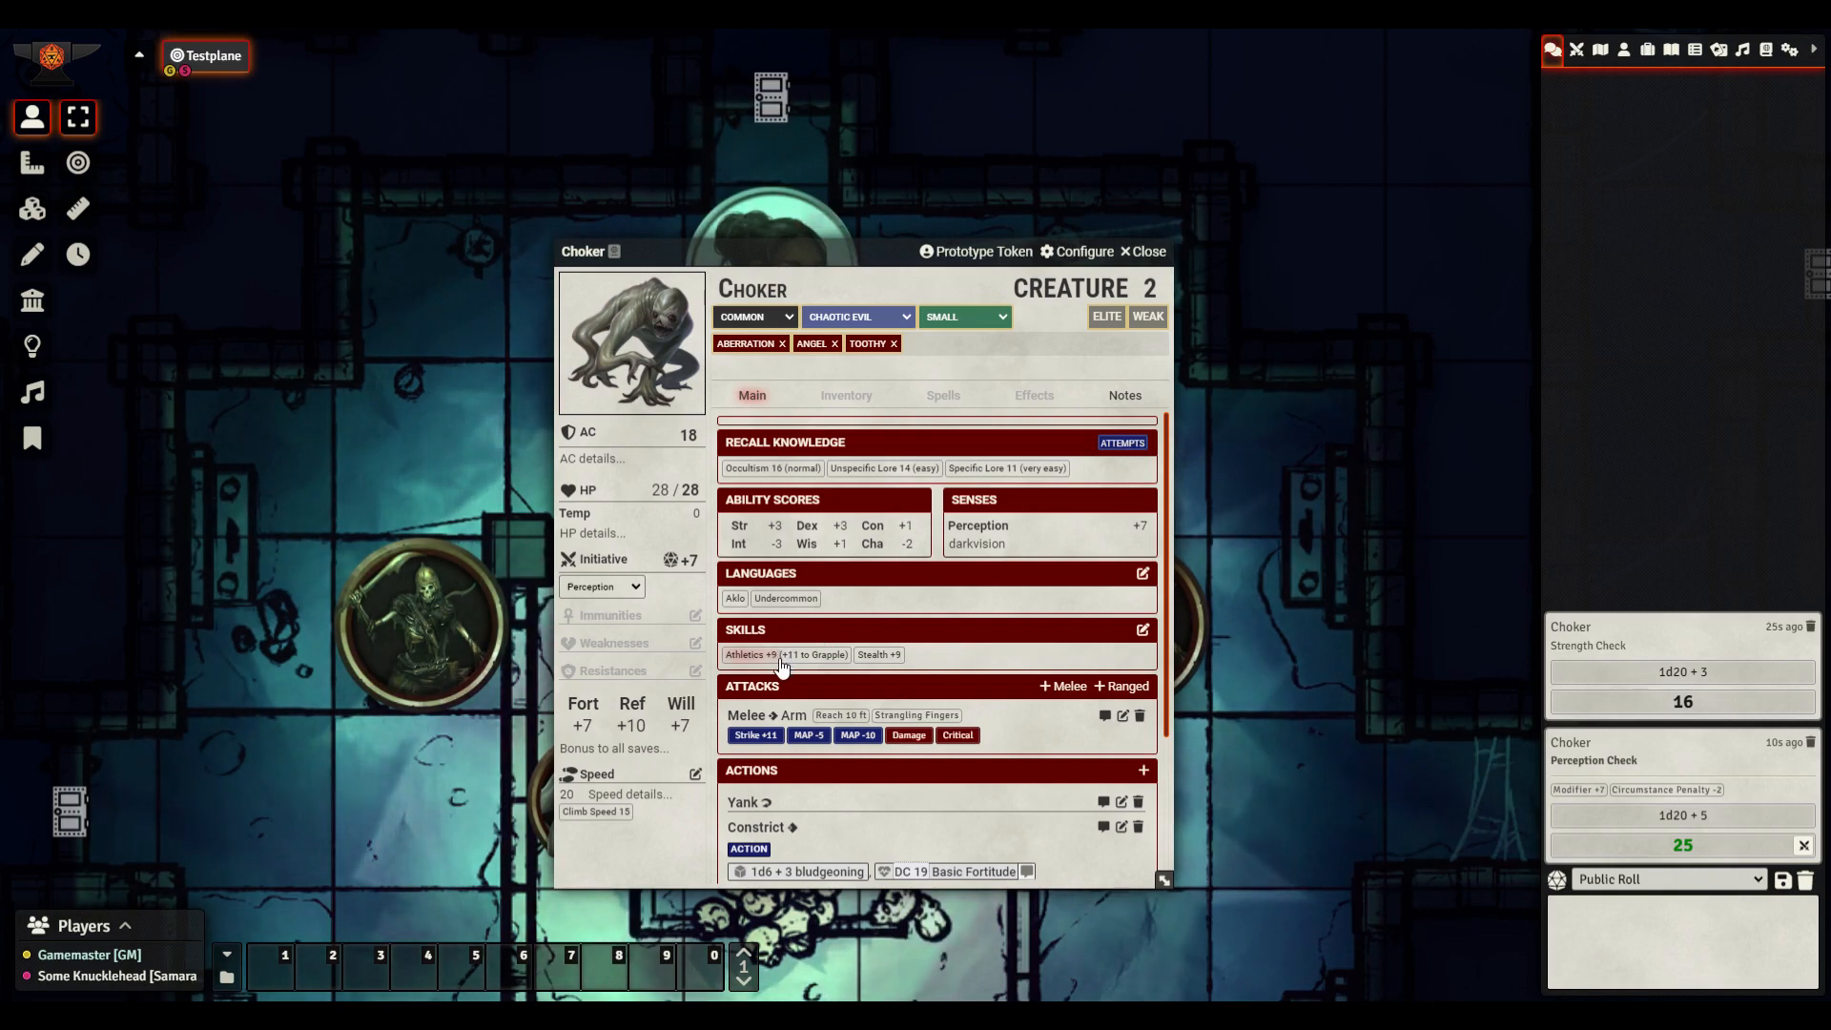
Roll the Choker's Athletics check both normally and with the Grapple bonus, and collapse the Constrict description
left_click(782, 656)
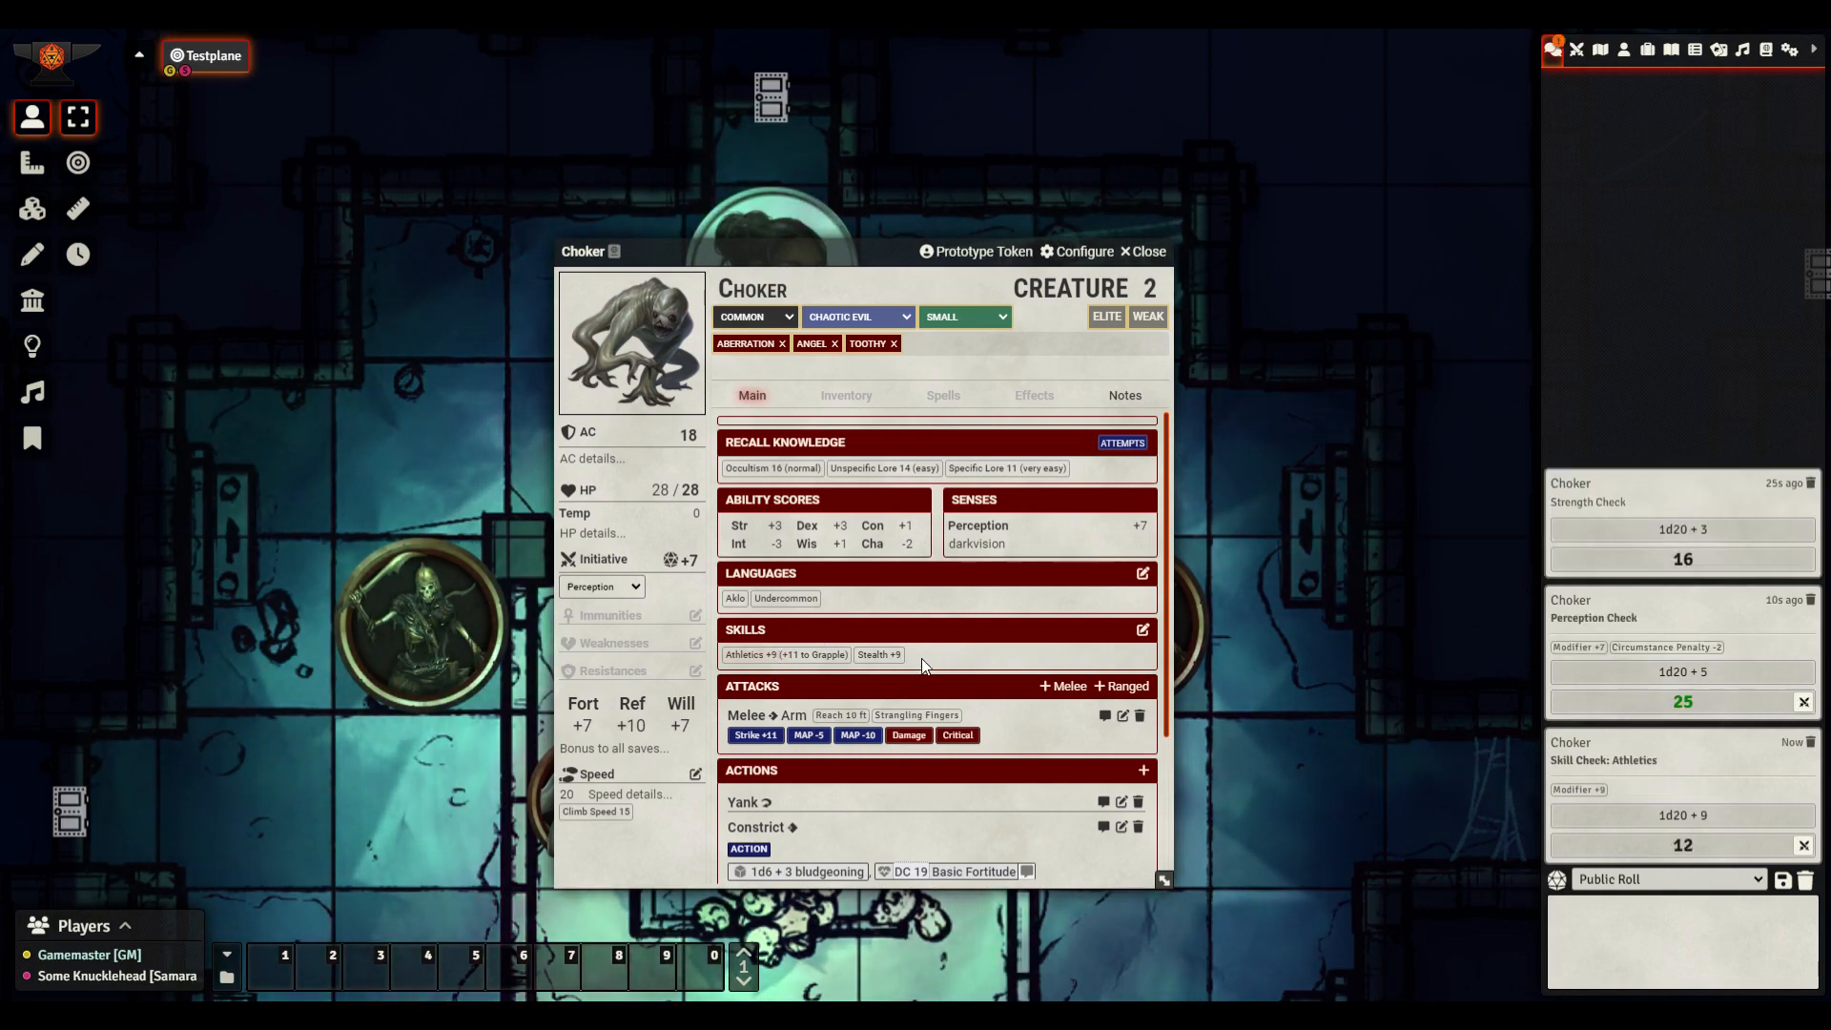
left_click(810, 656)
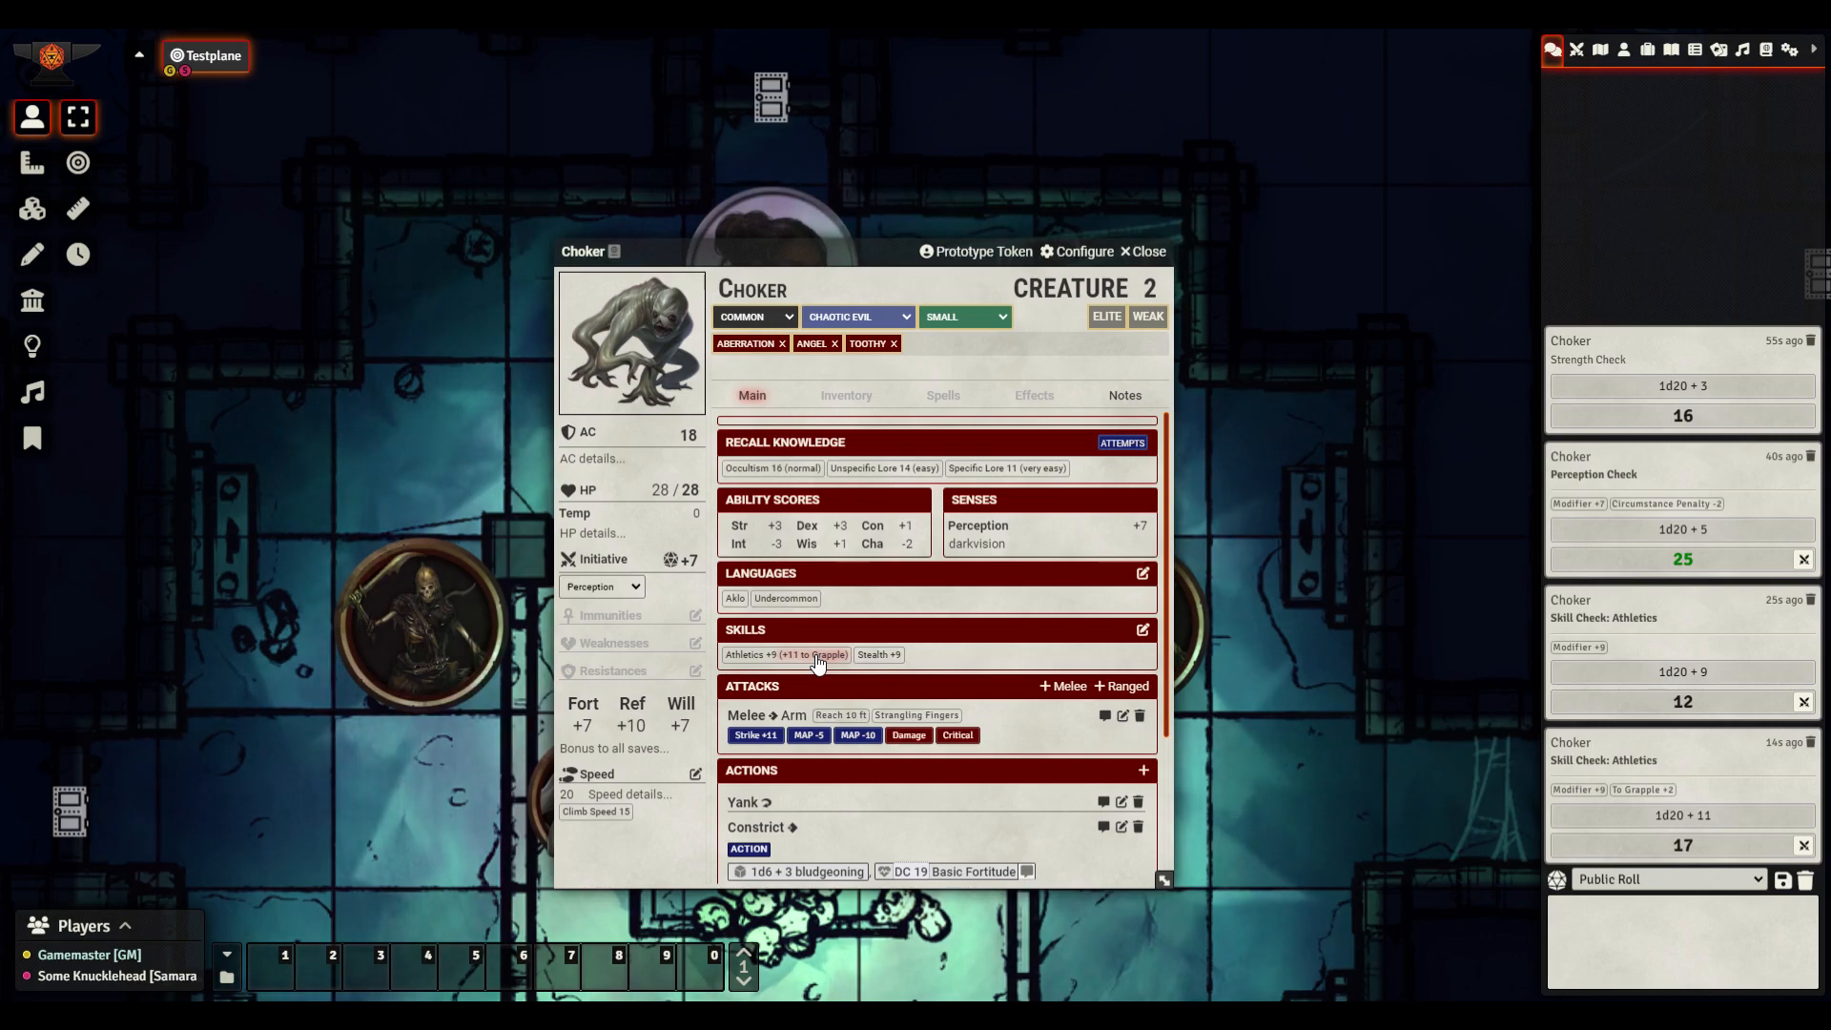
left_click(772, 825)
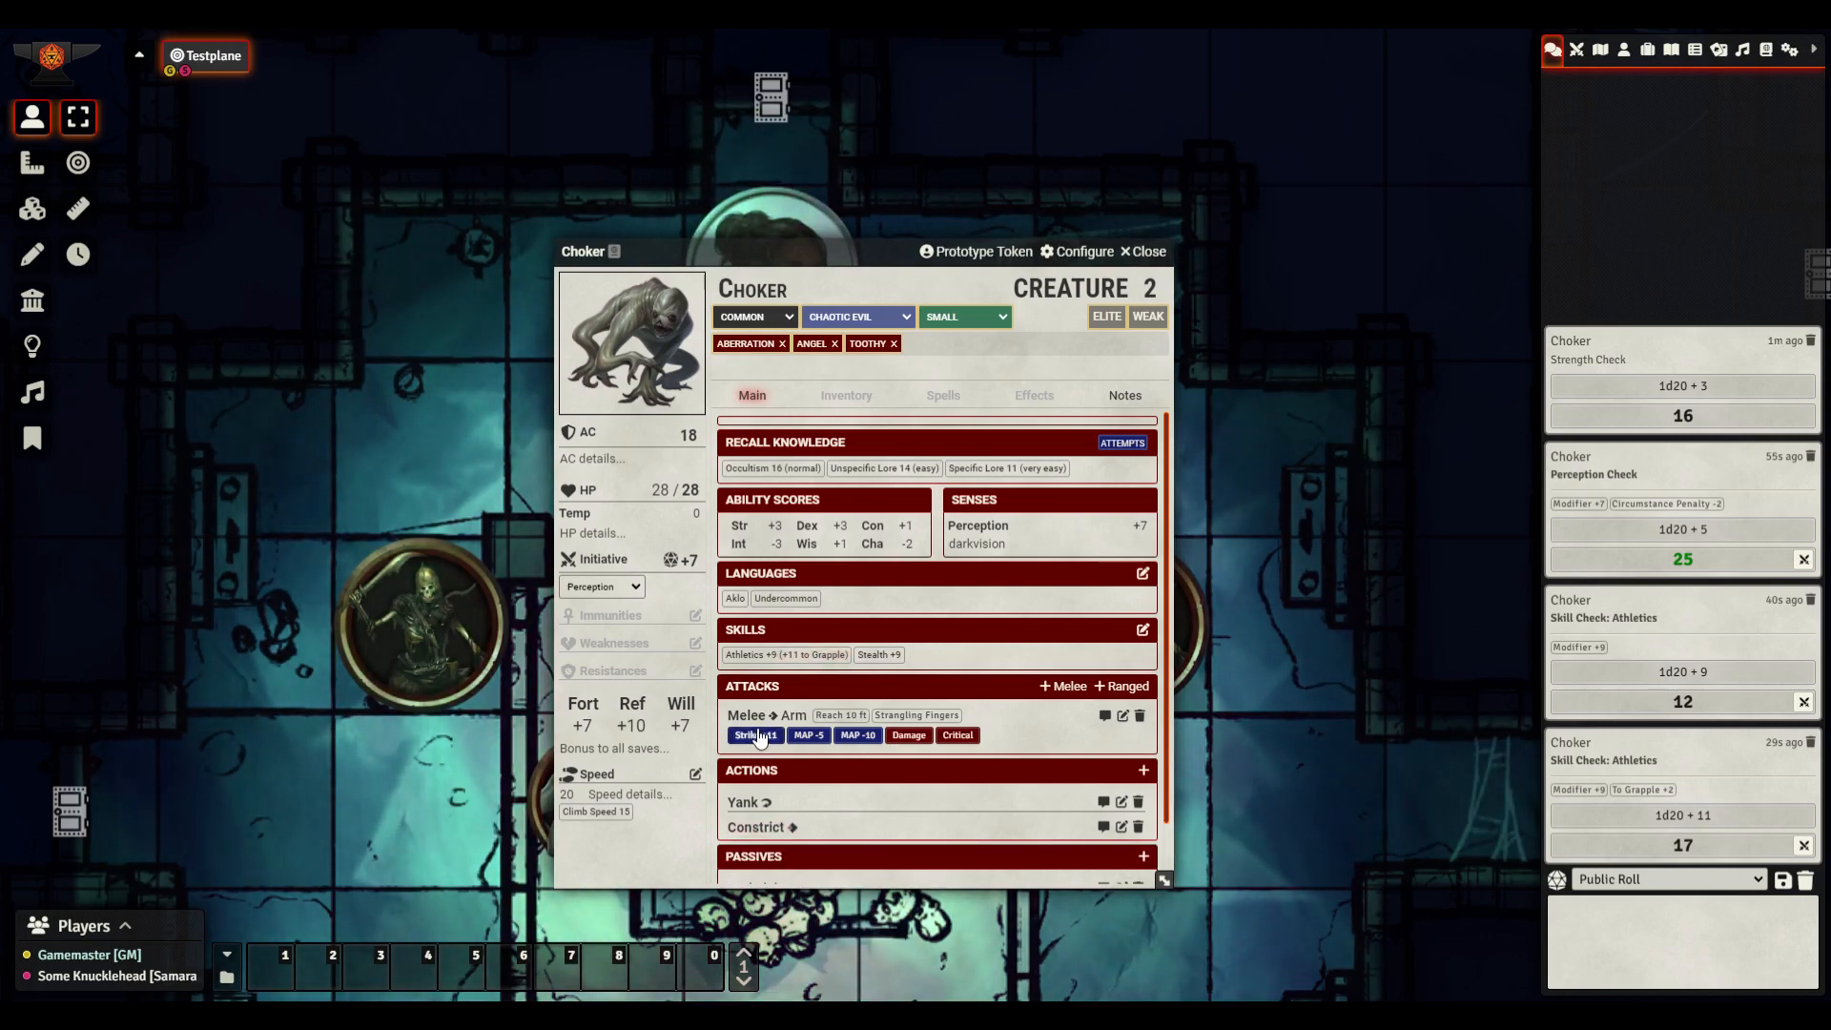
Roll the Choker's Arm attack as a first Strike and at MAP -5, plus its normal and critical damage
left_click(758, 735)
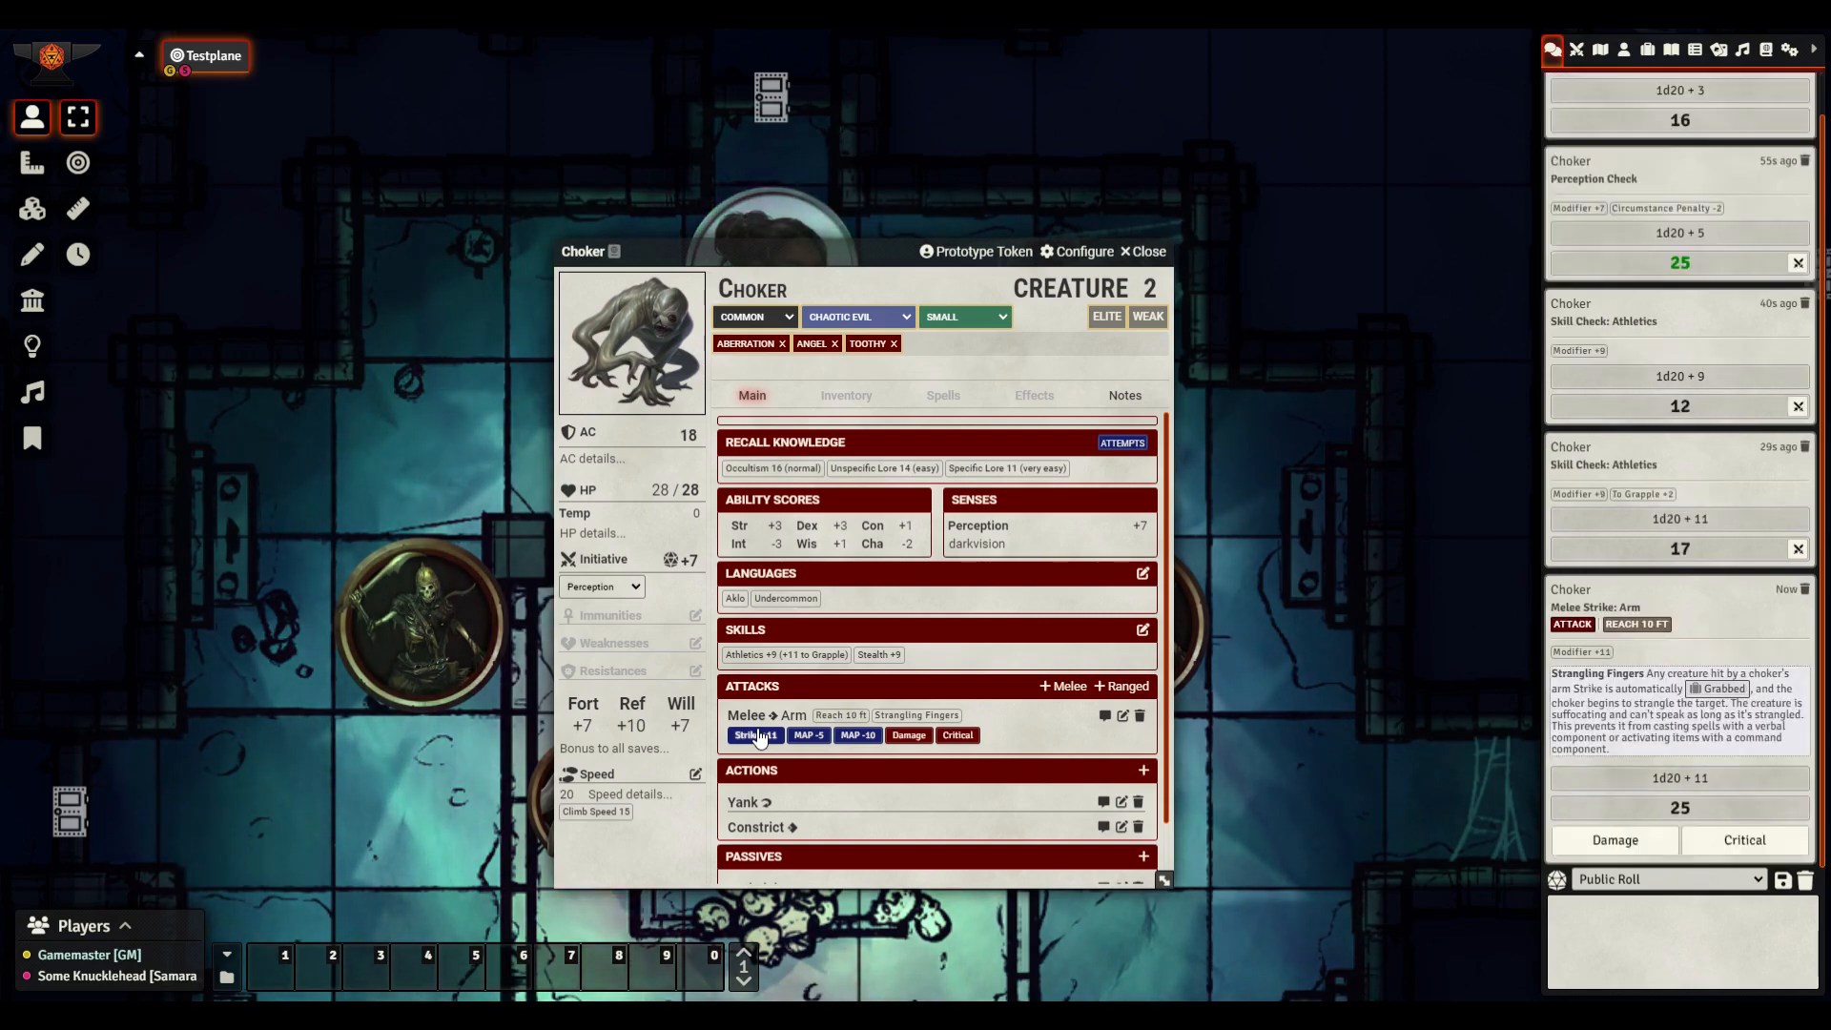
left_click(811, 735)
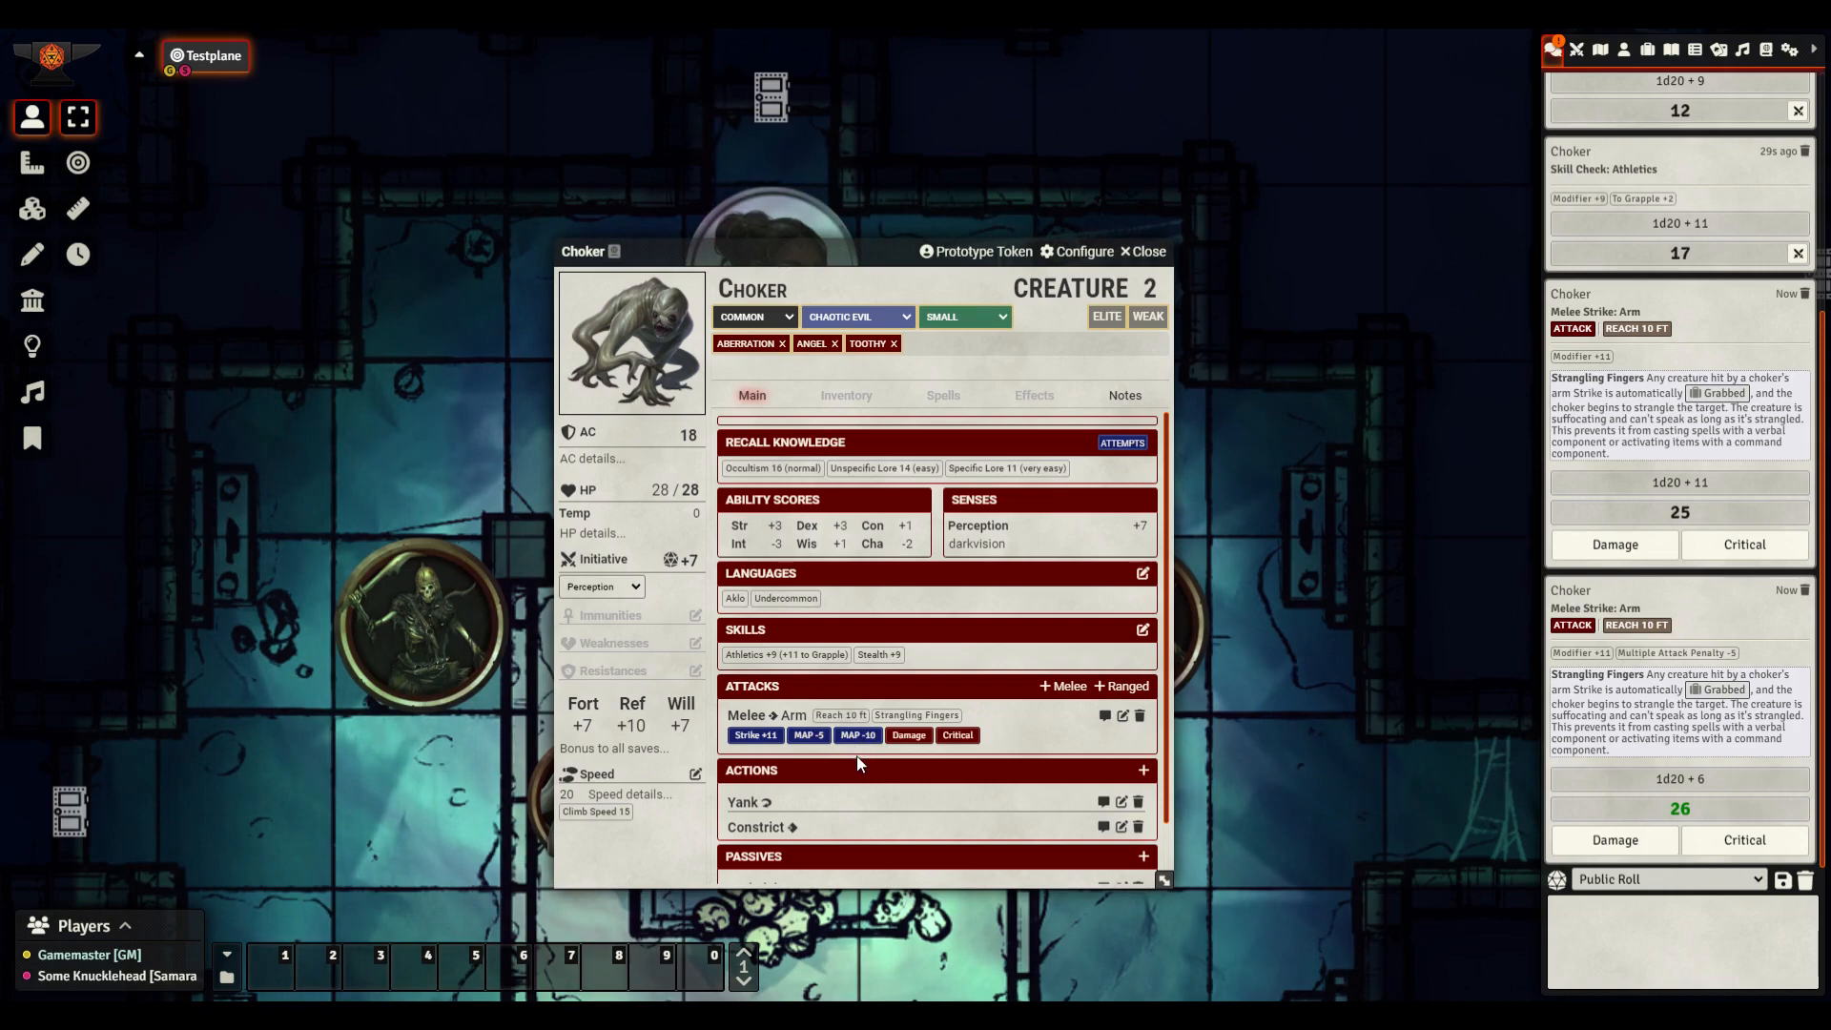
left_click(907, 736)
left_click(972, 737)
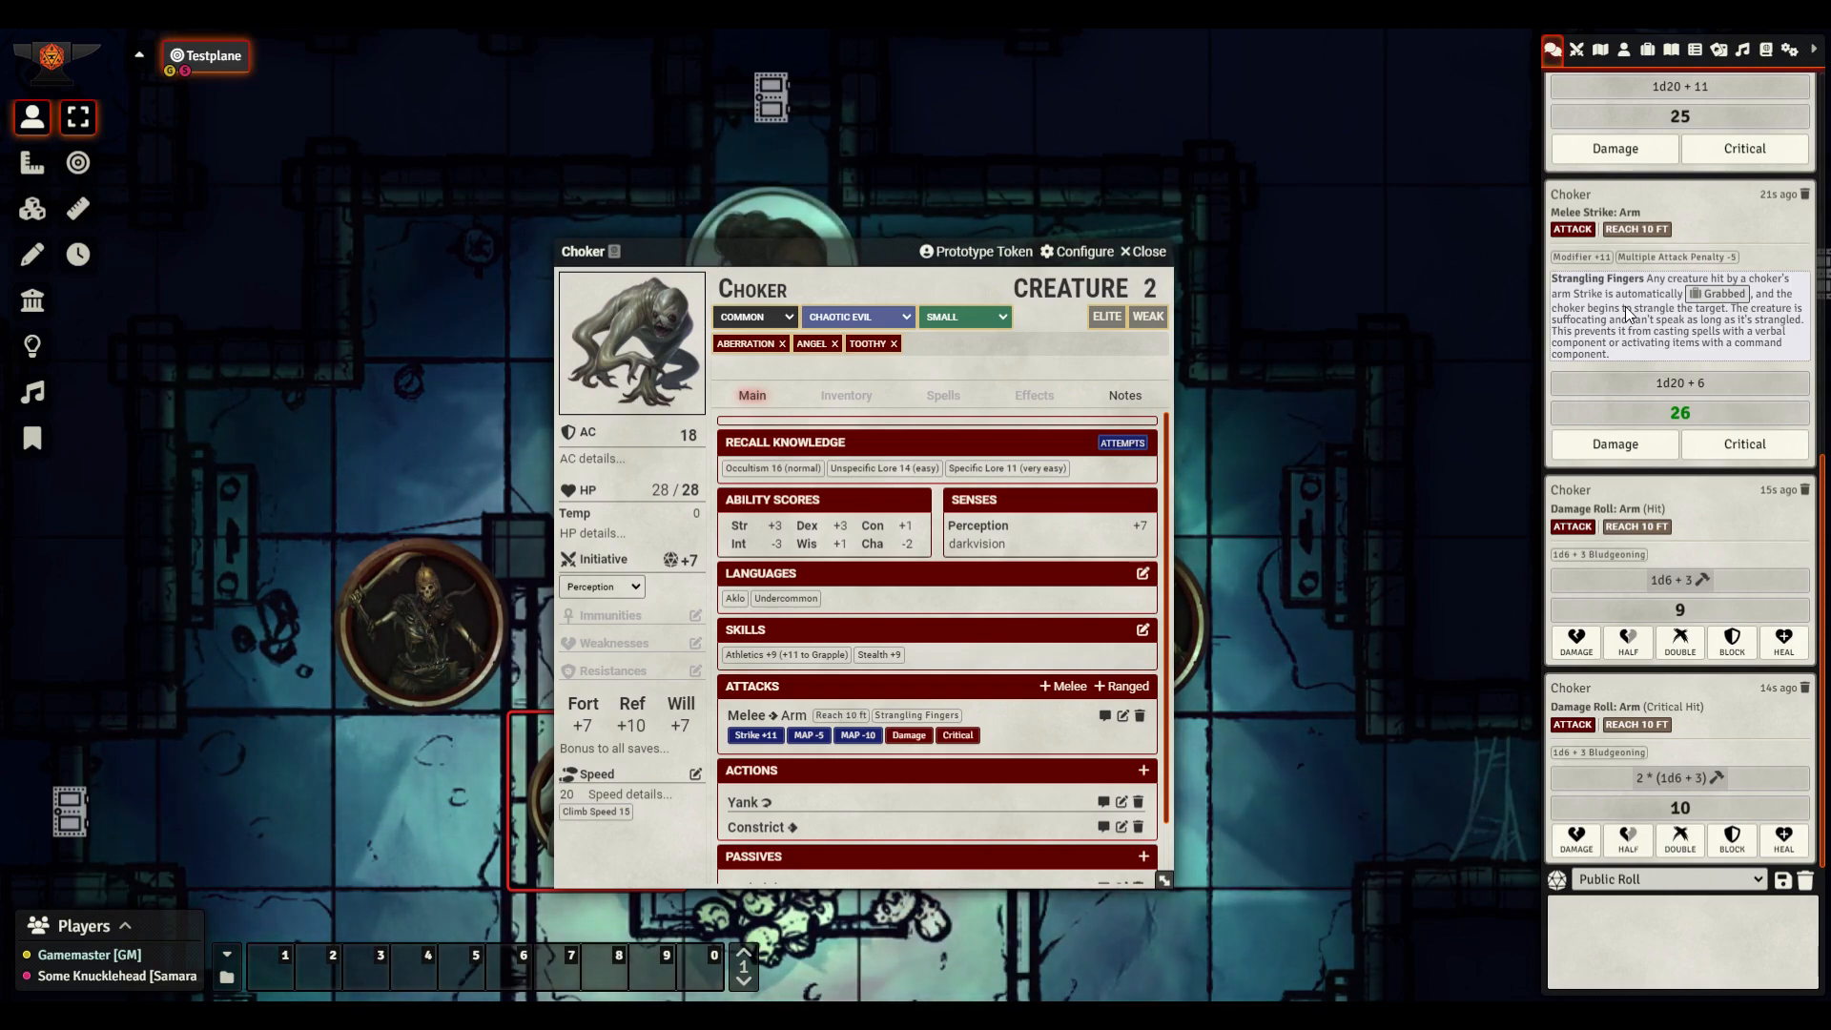
Examine the Arm attack's details and its list of additional attack effects, keeping Strangling Fingers selected
left_click(1123, 717)
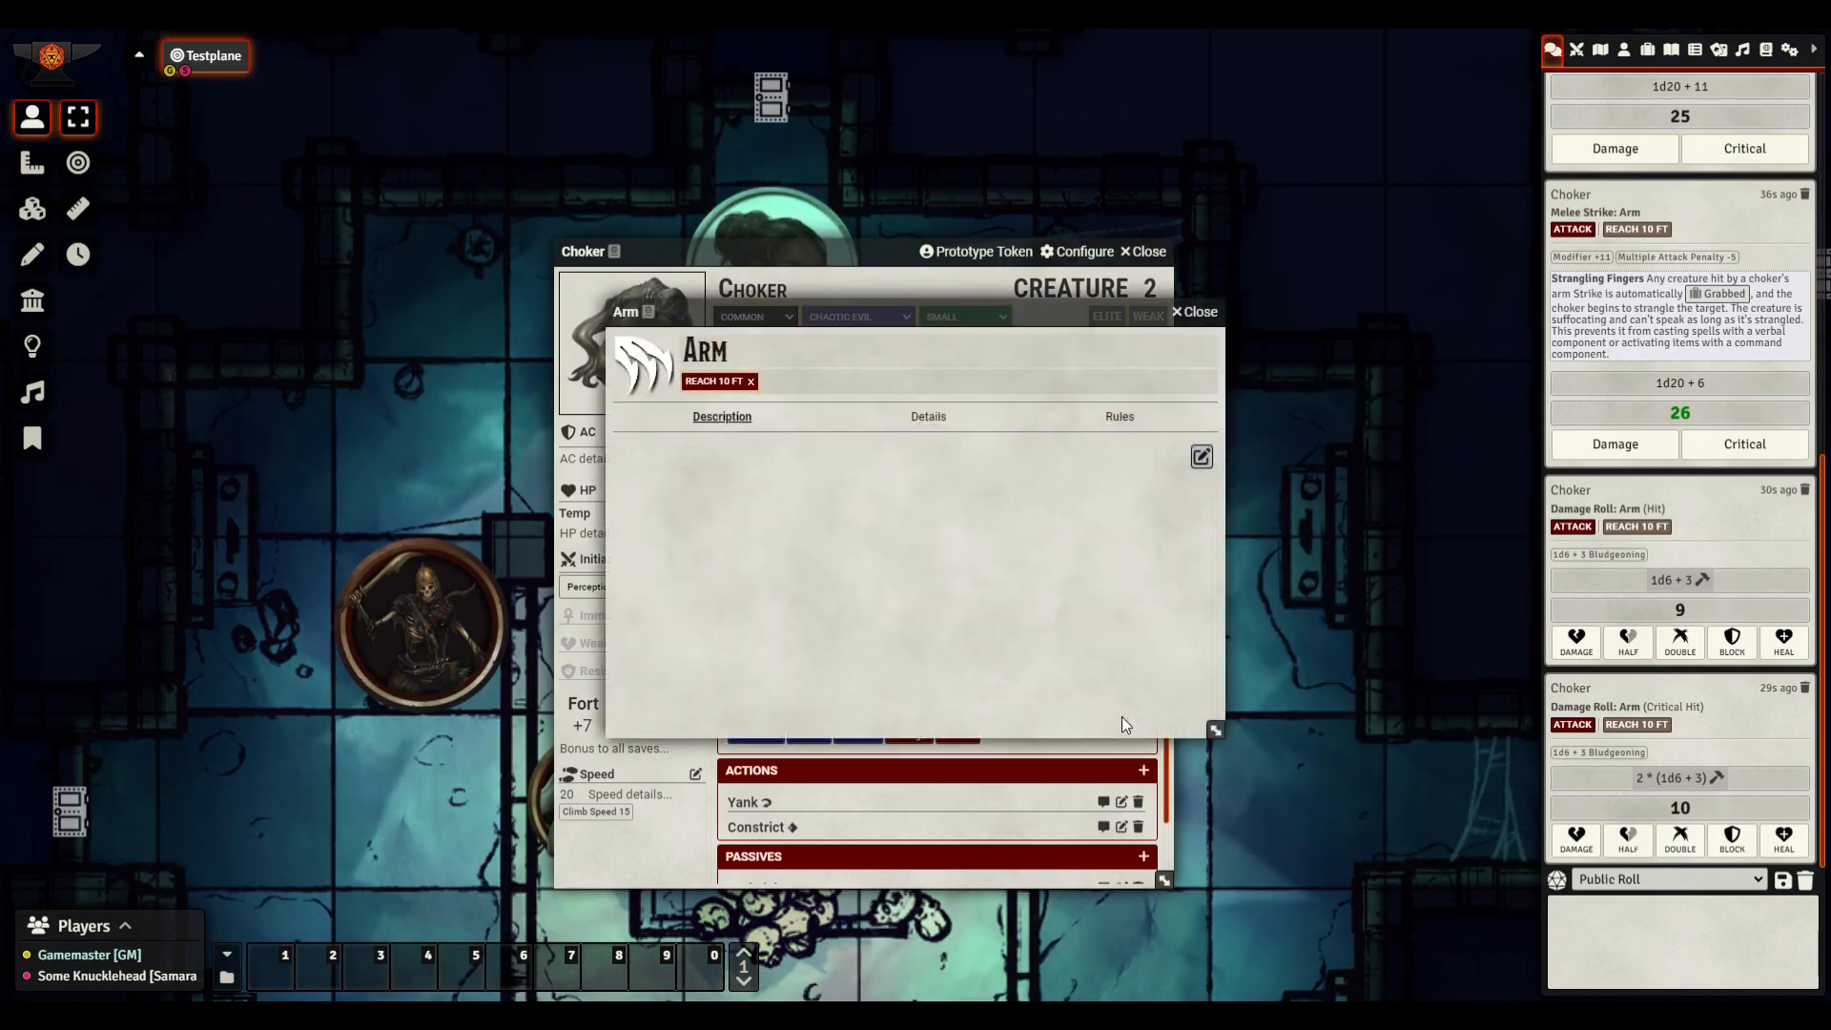
left_click(939, 417)
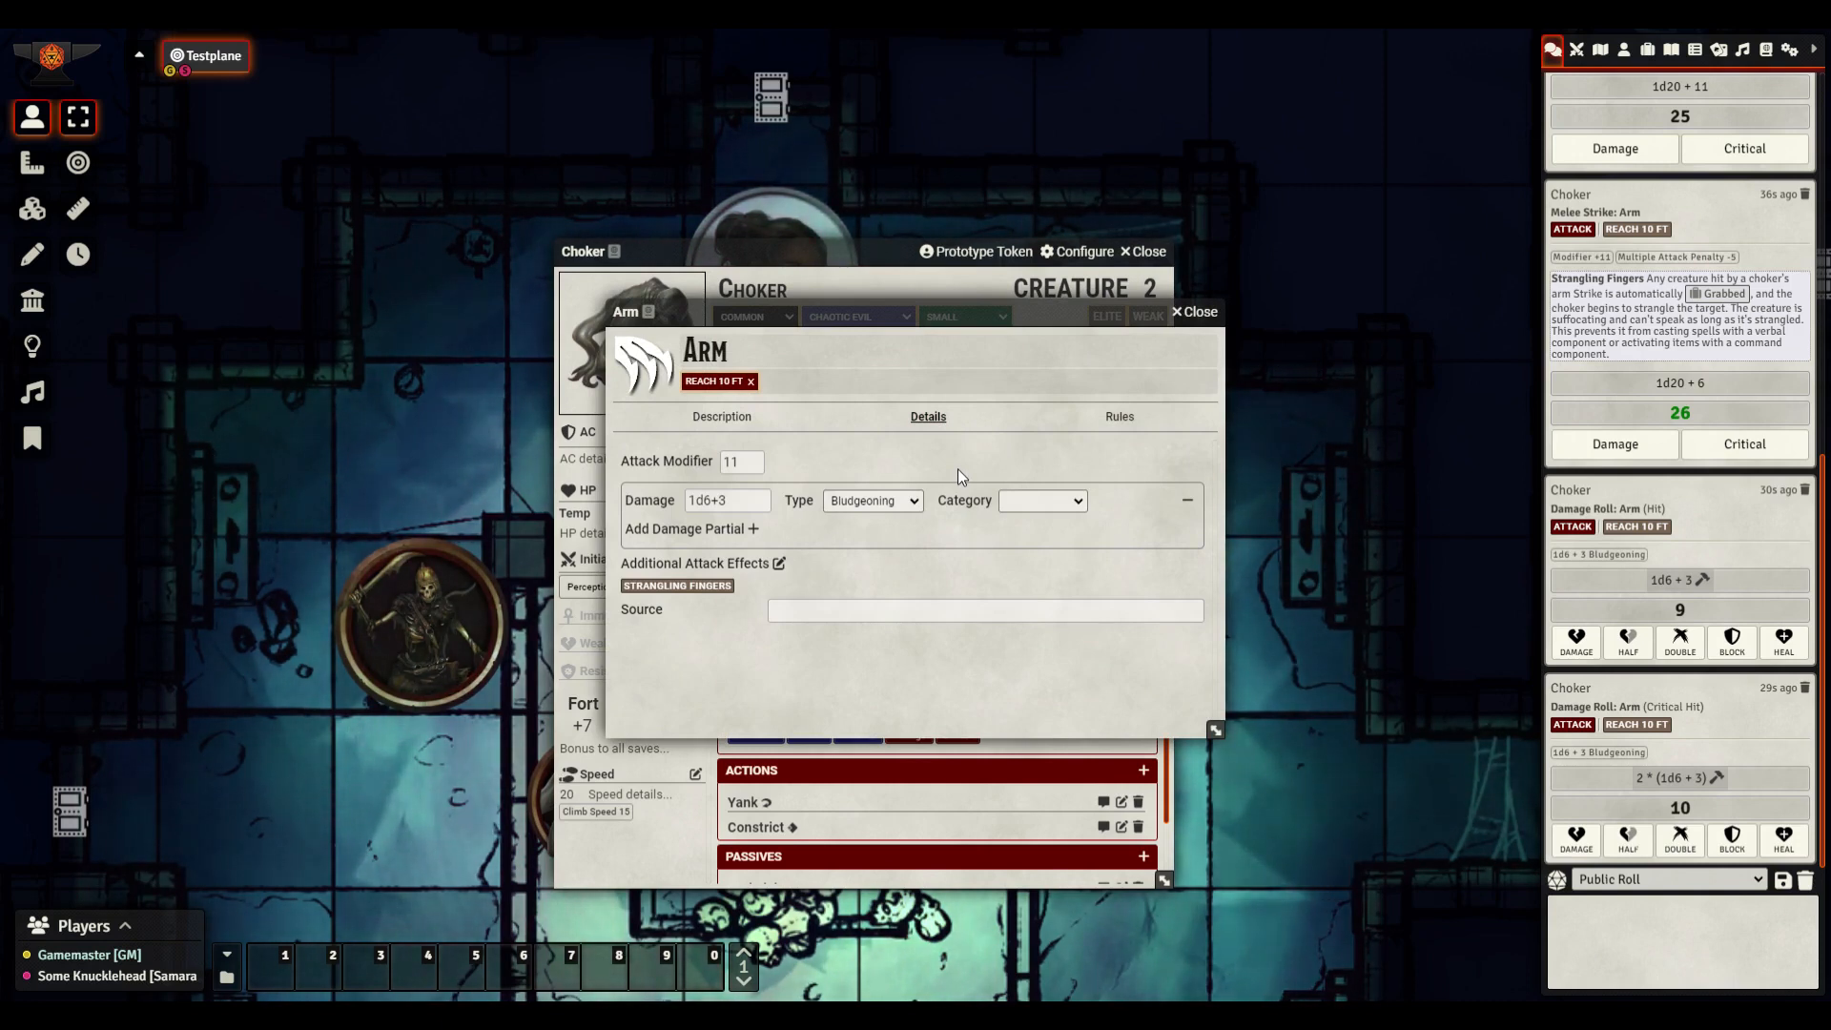
left_click(780, 565)
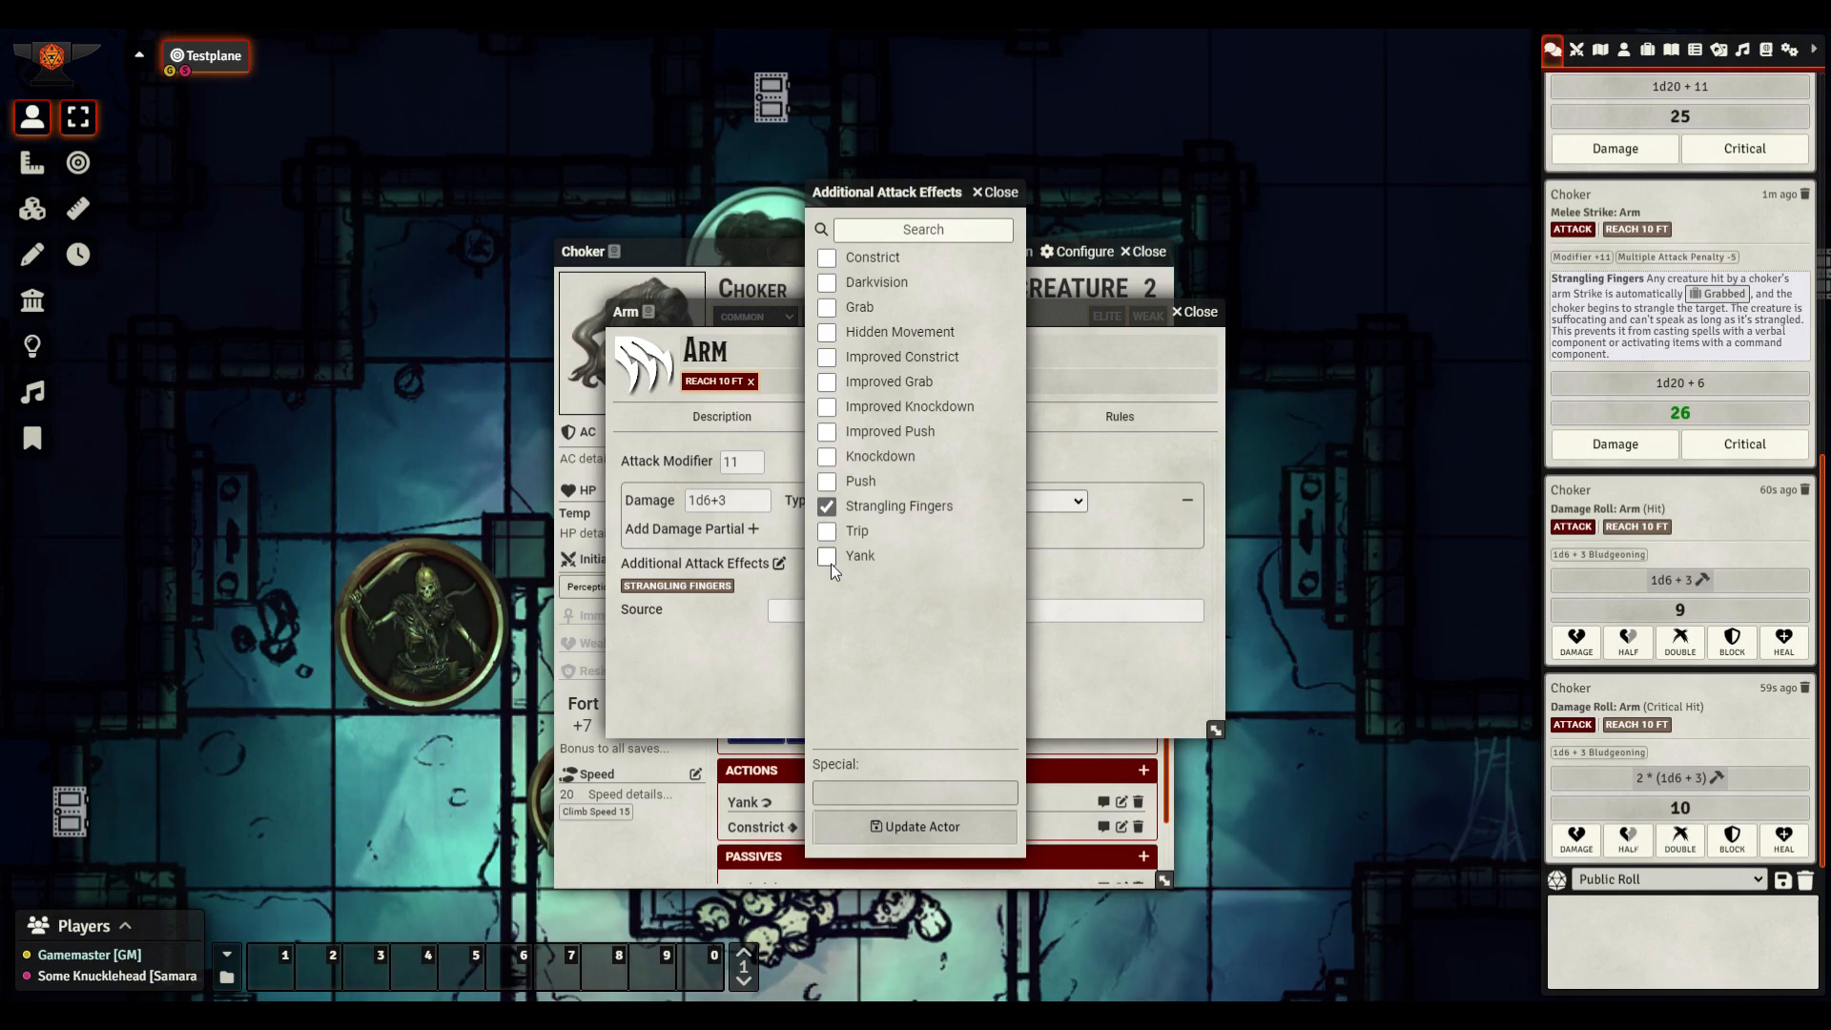
left_click(920, 828)
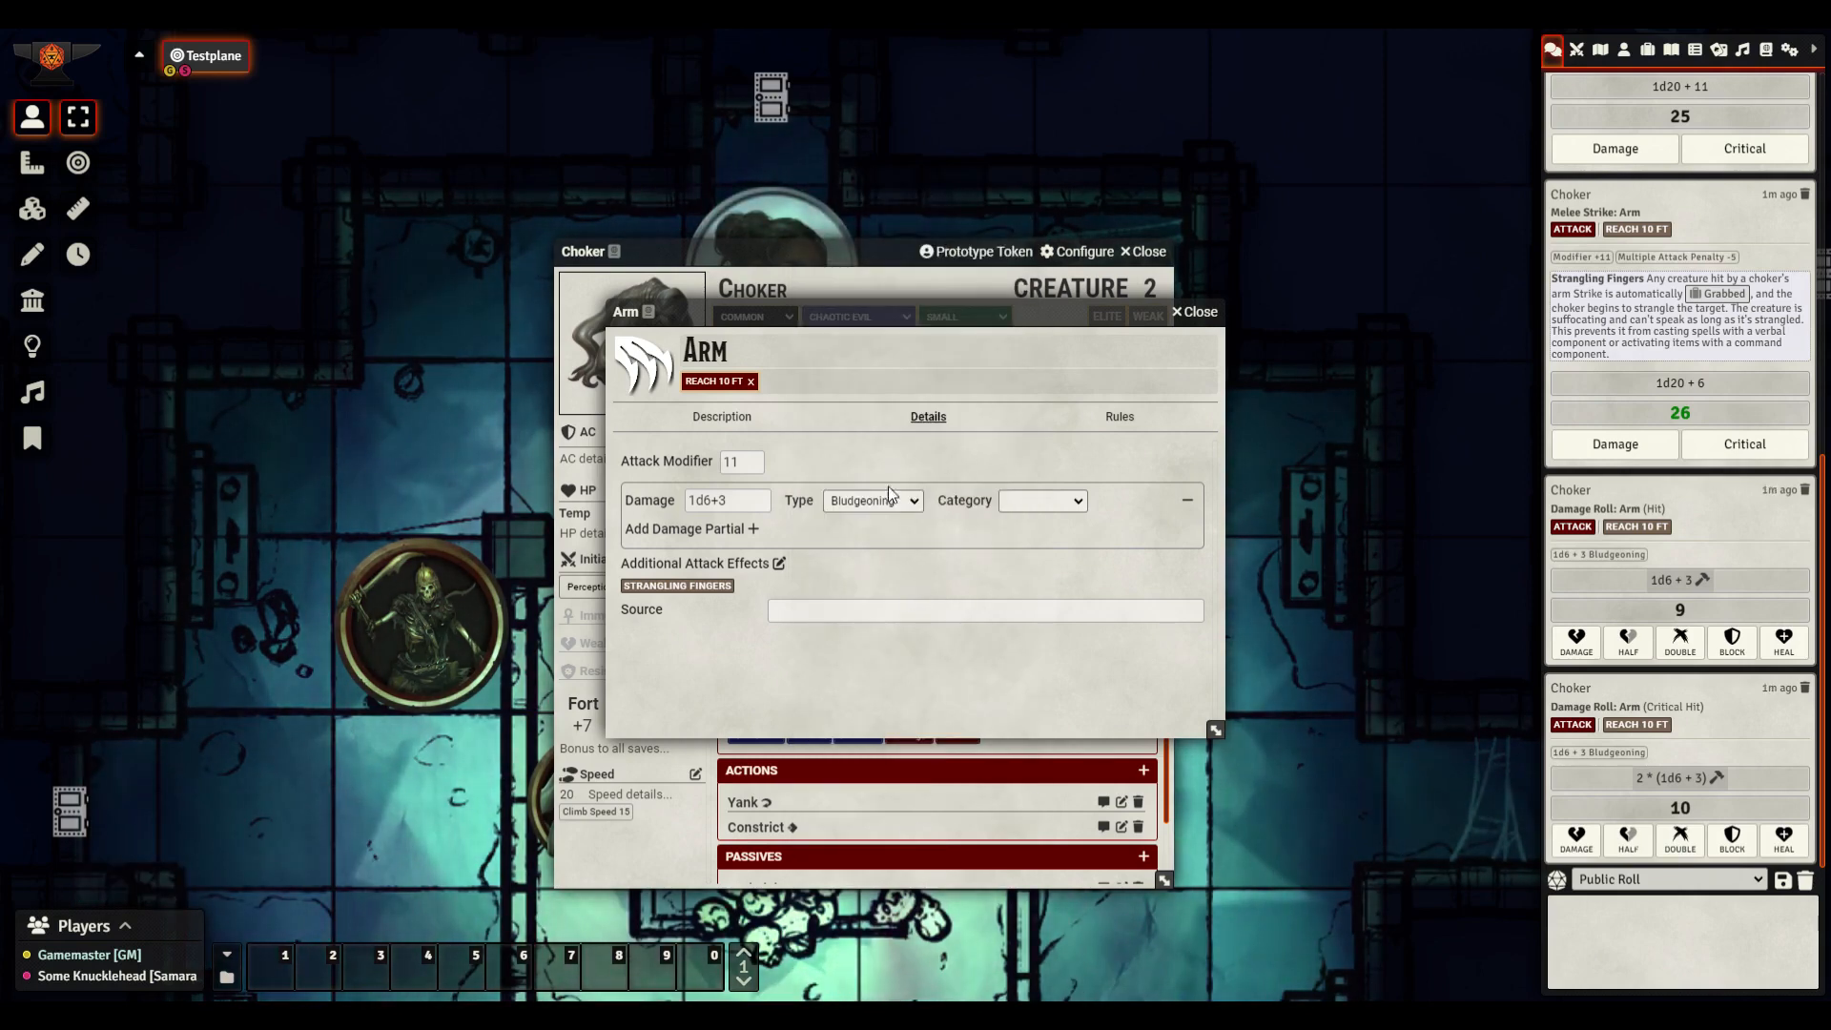
Browse the traits available for the Arm attack without adding one, and close the attack's sheet
left_click(865, 387)
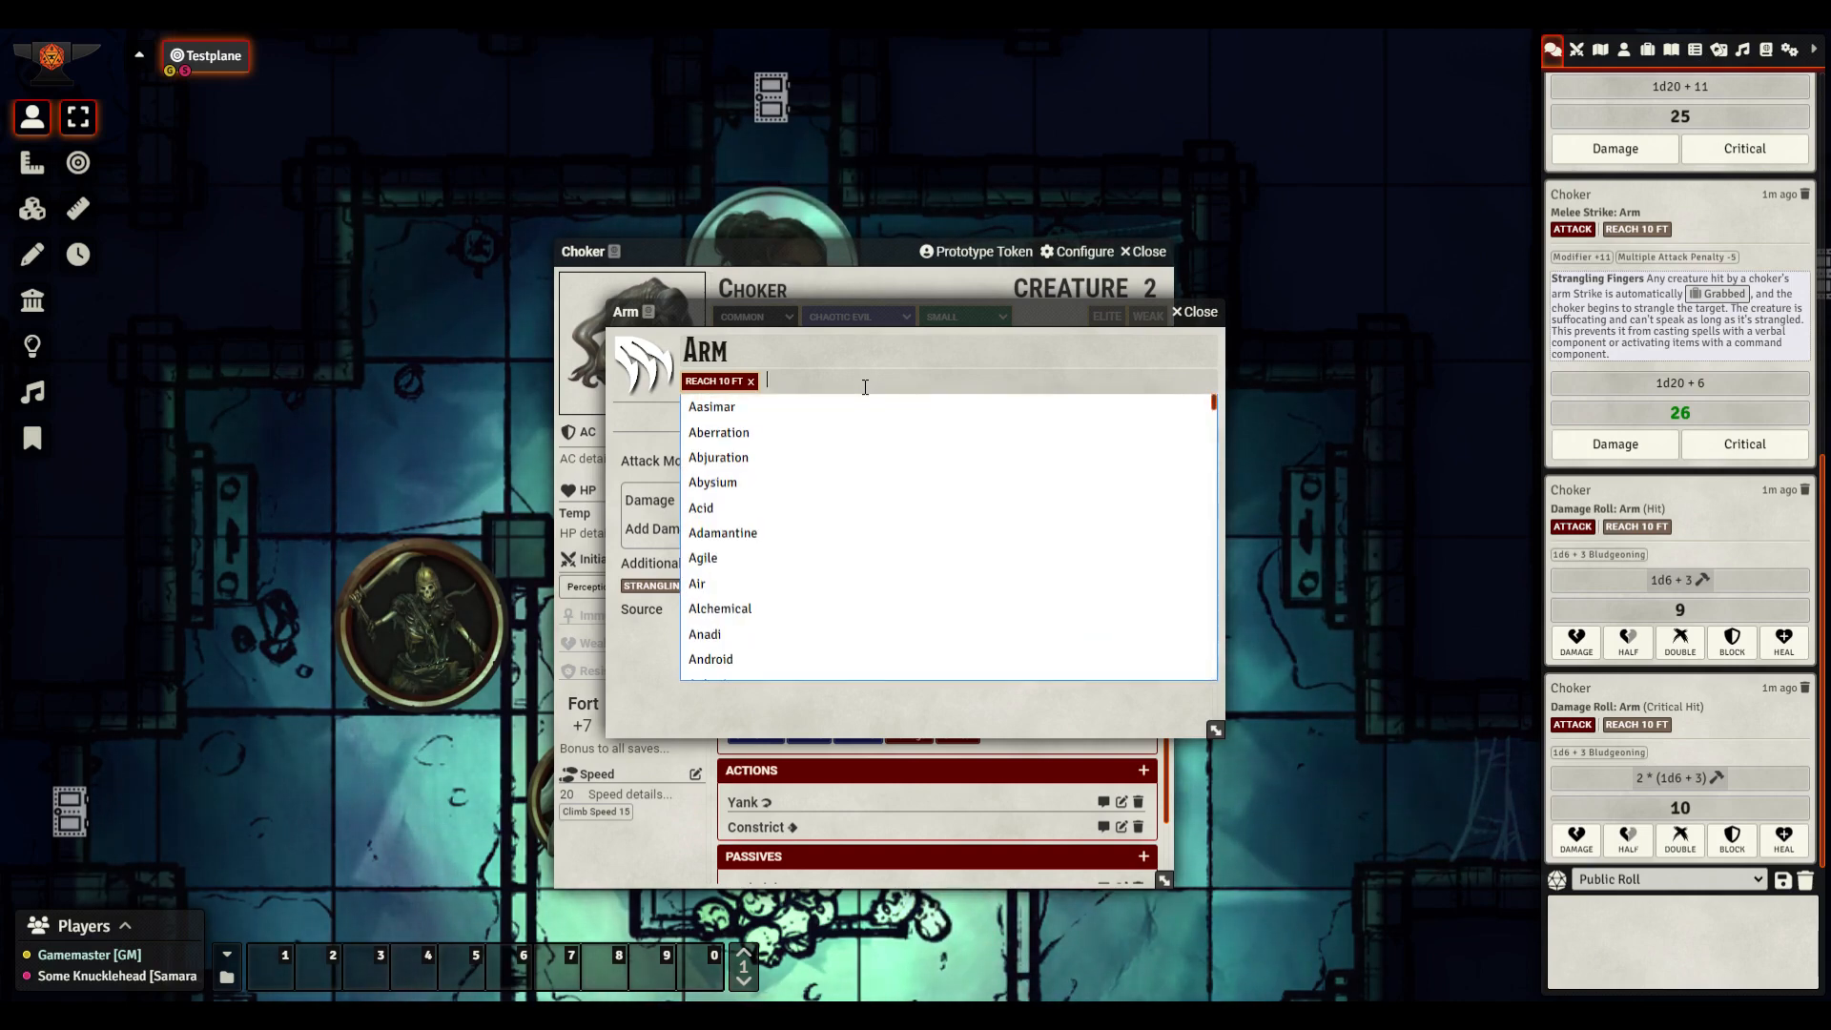
scroll(842, 463, "down", 10)
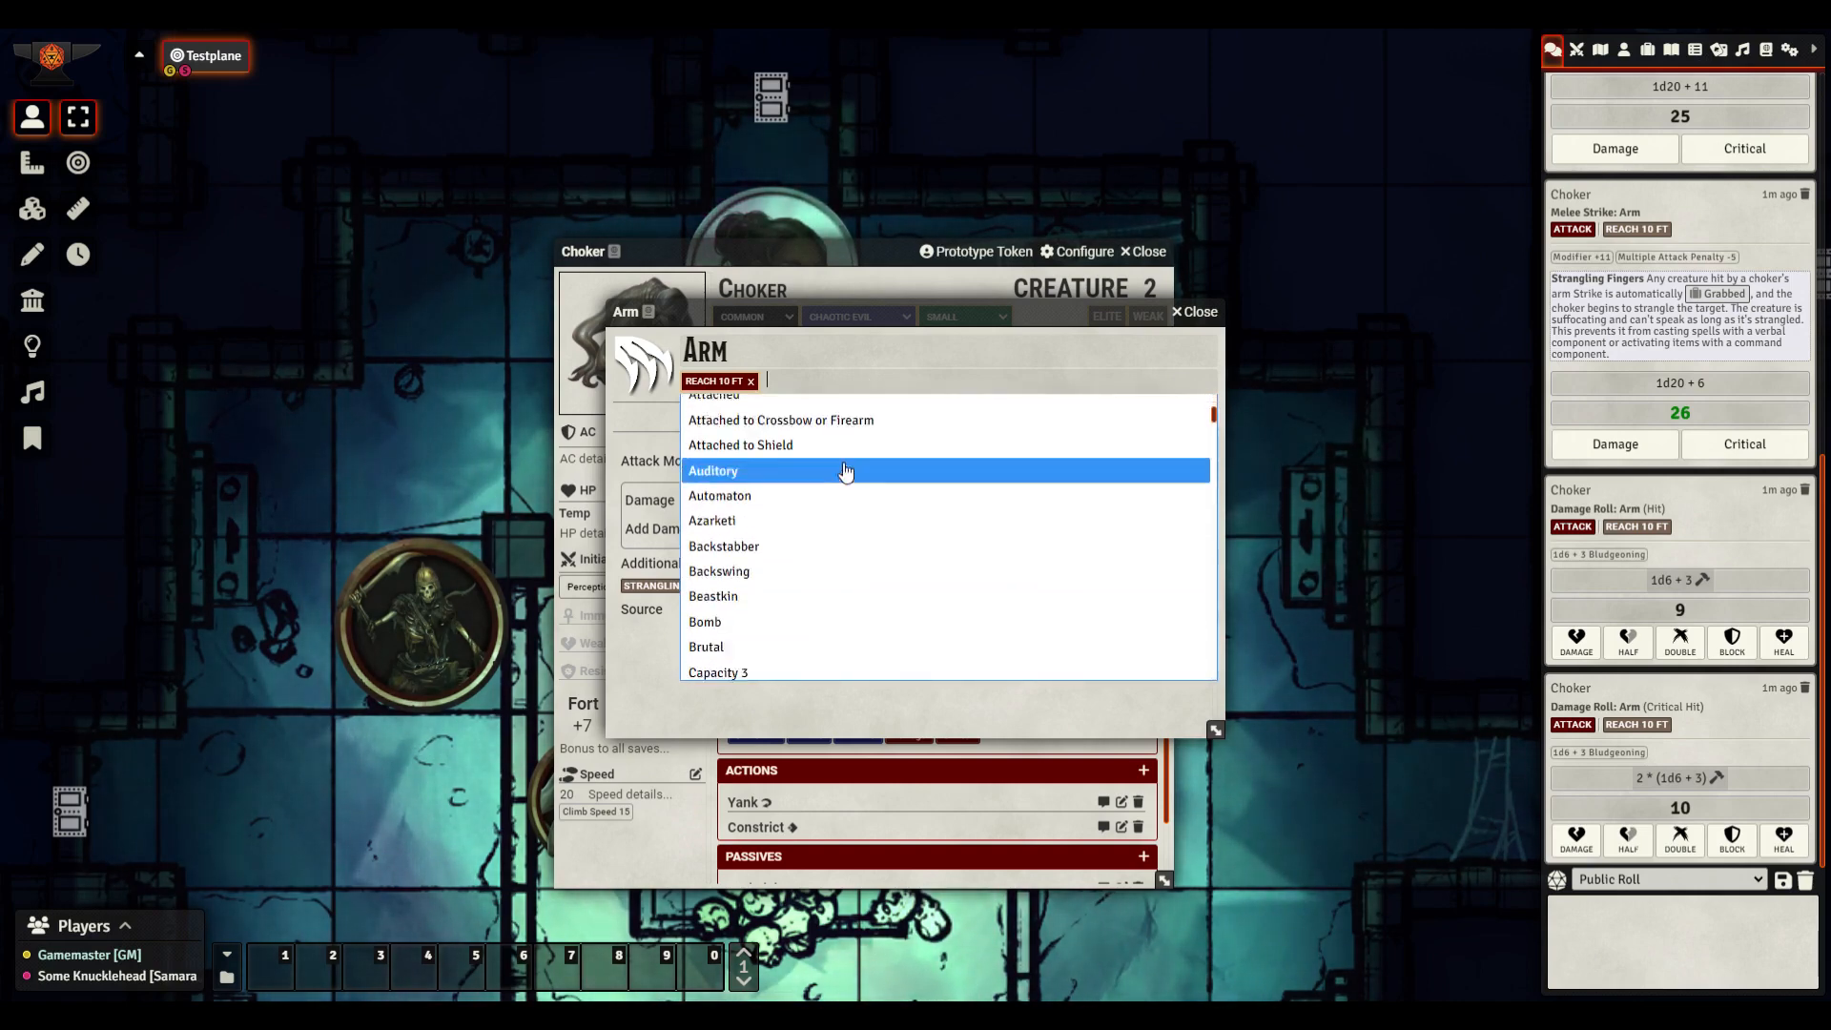
scroll(837, 485, "down", 5)
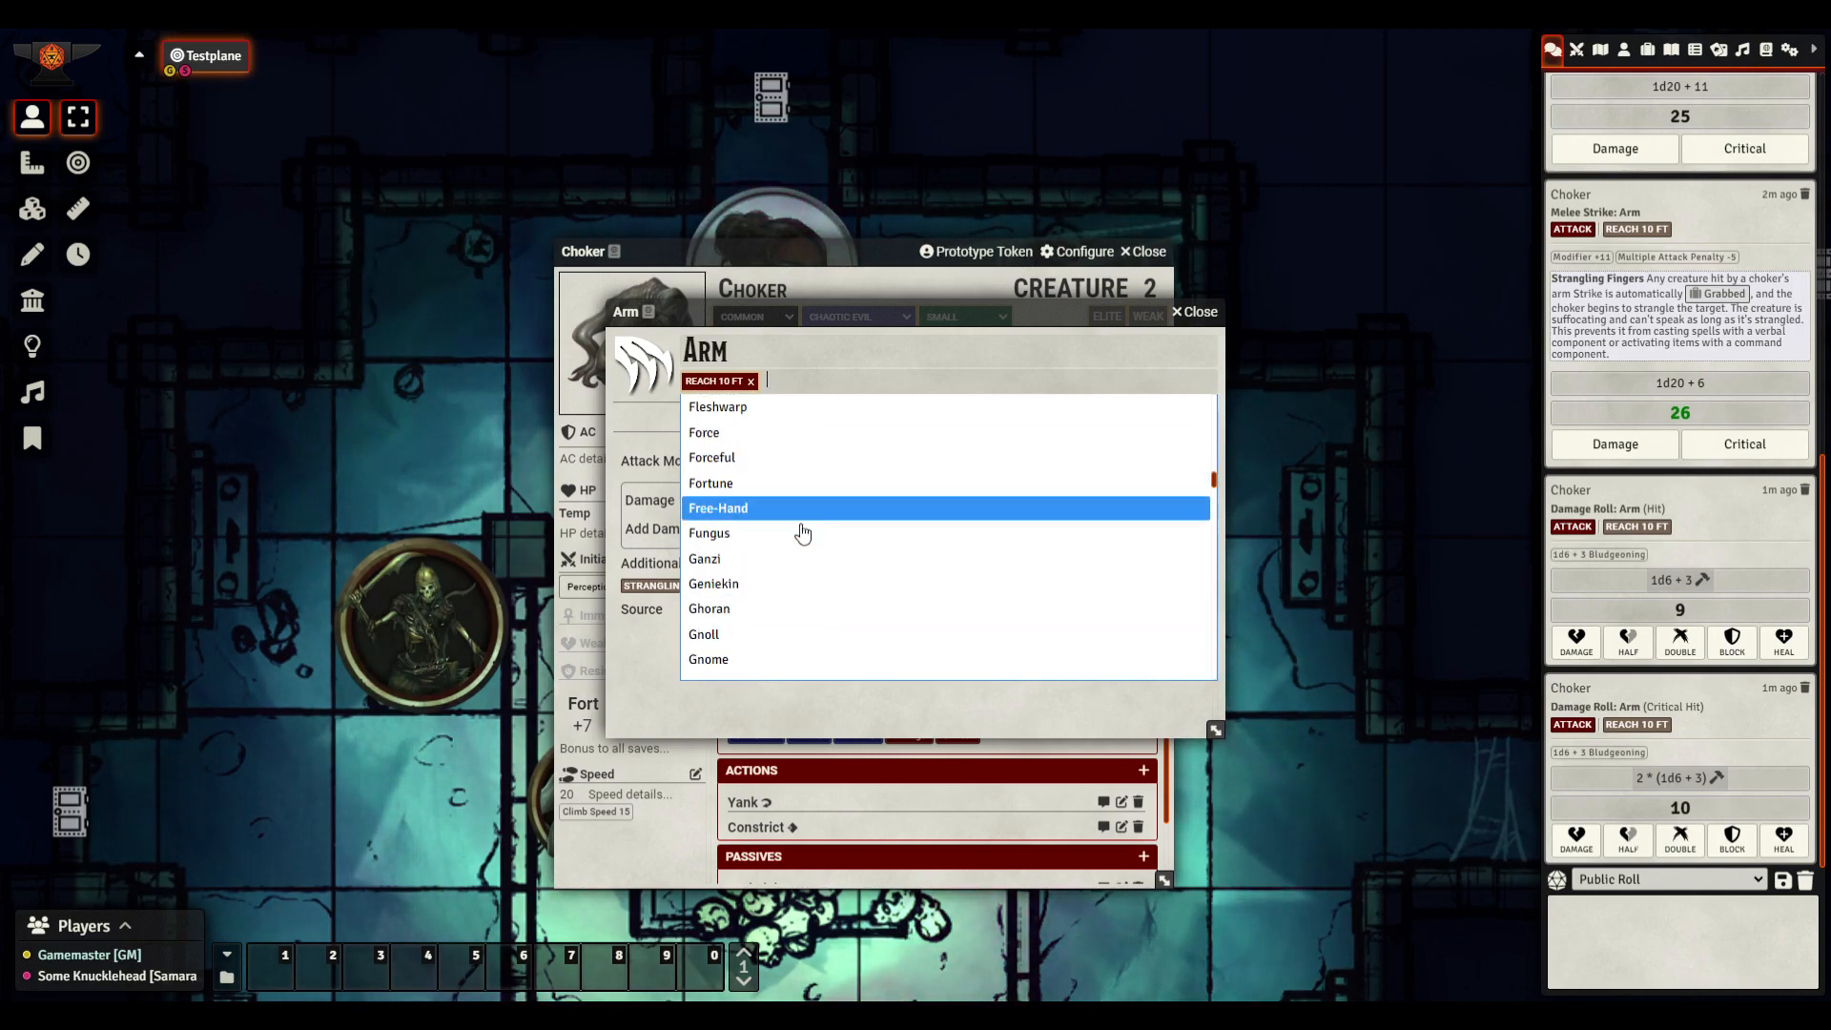
left_click(861, 699)
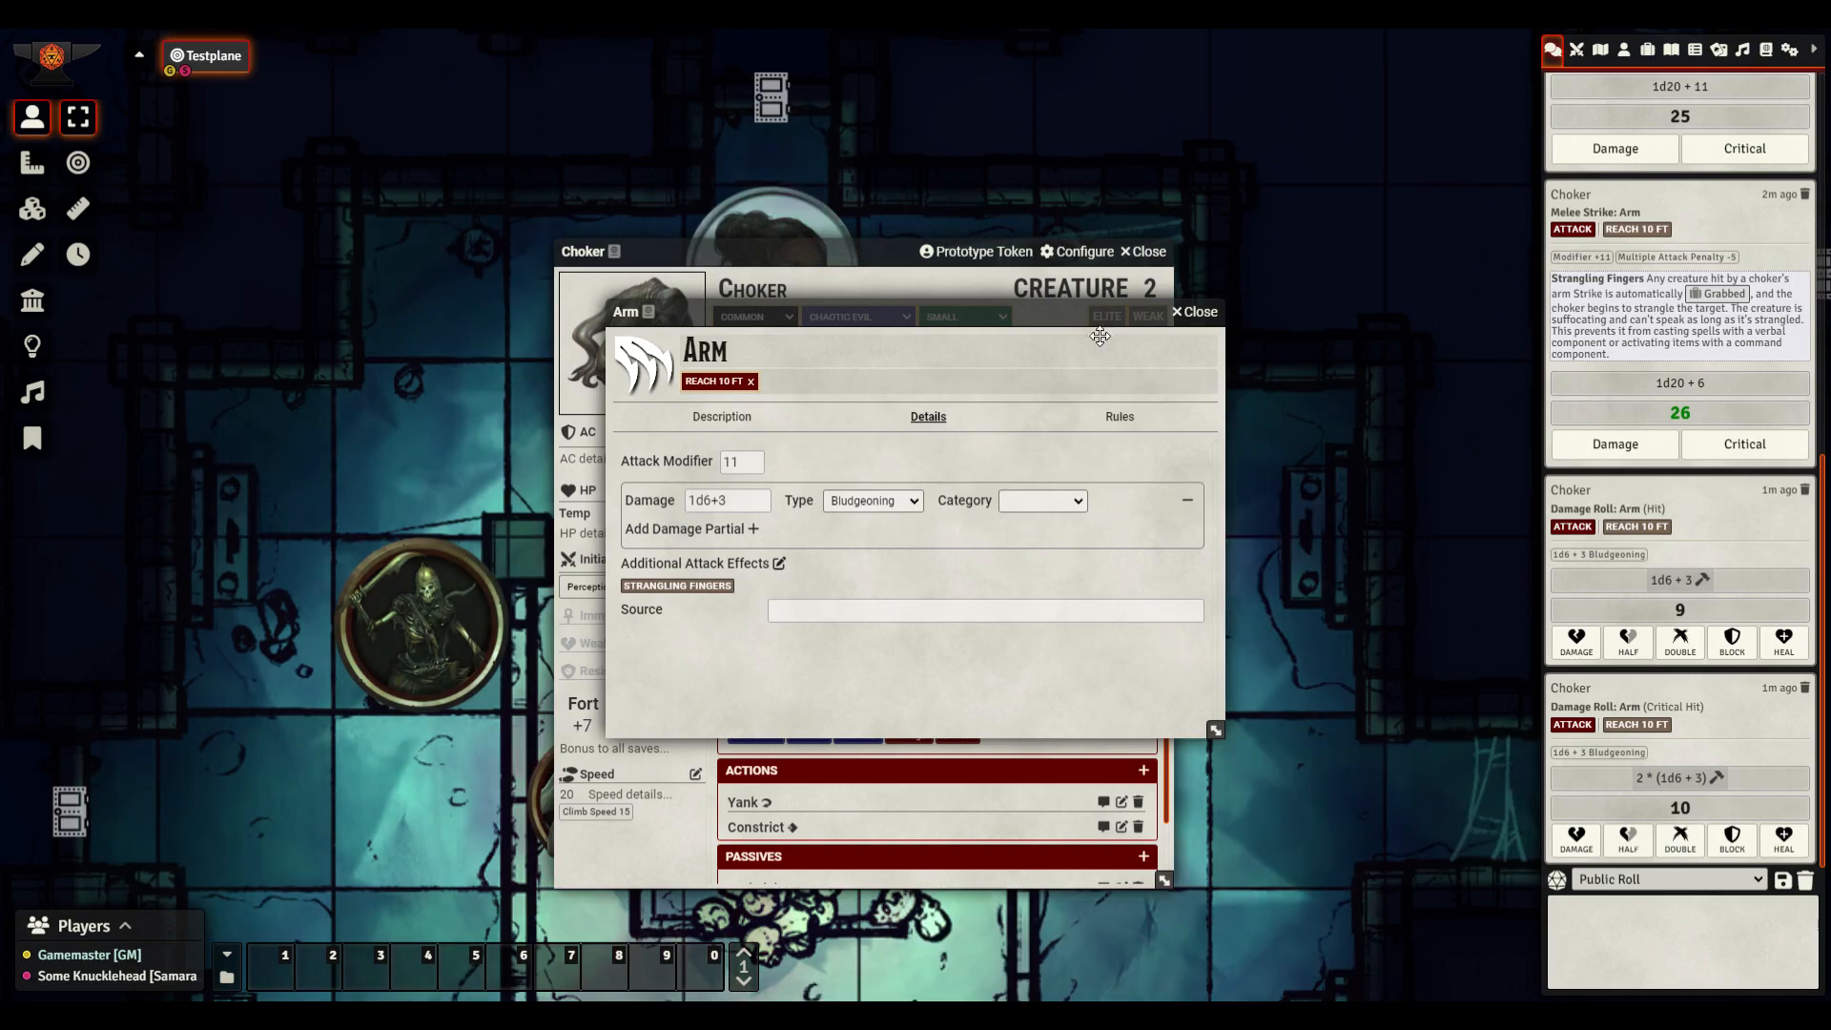
left_click(1196, 312)
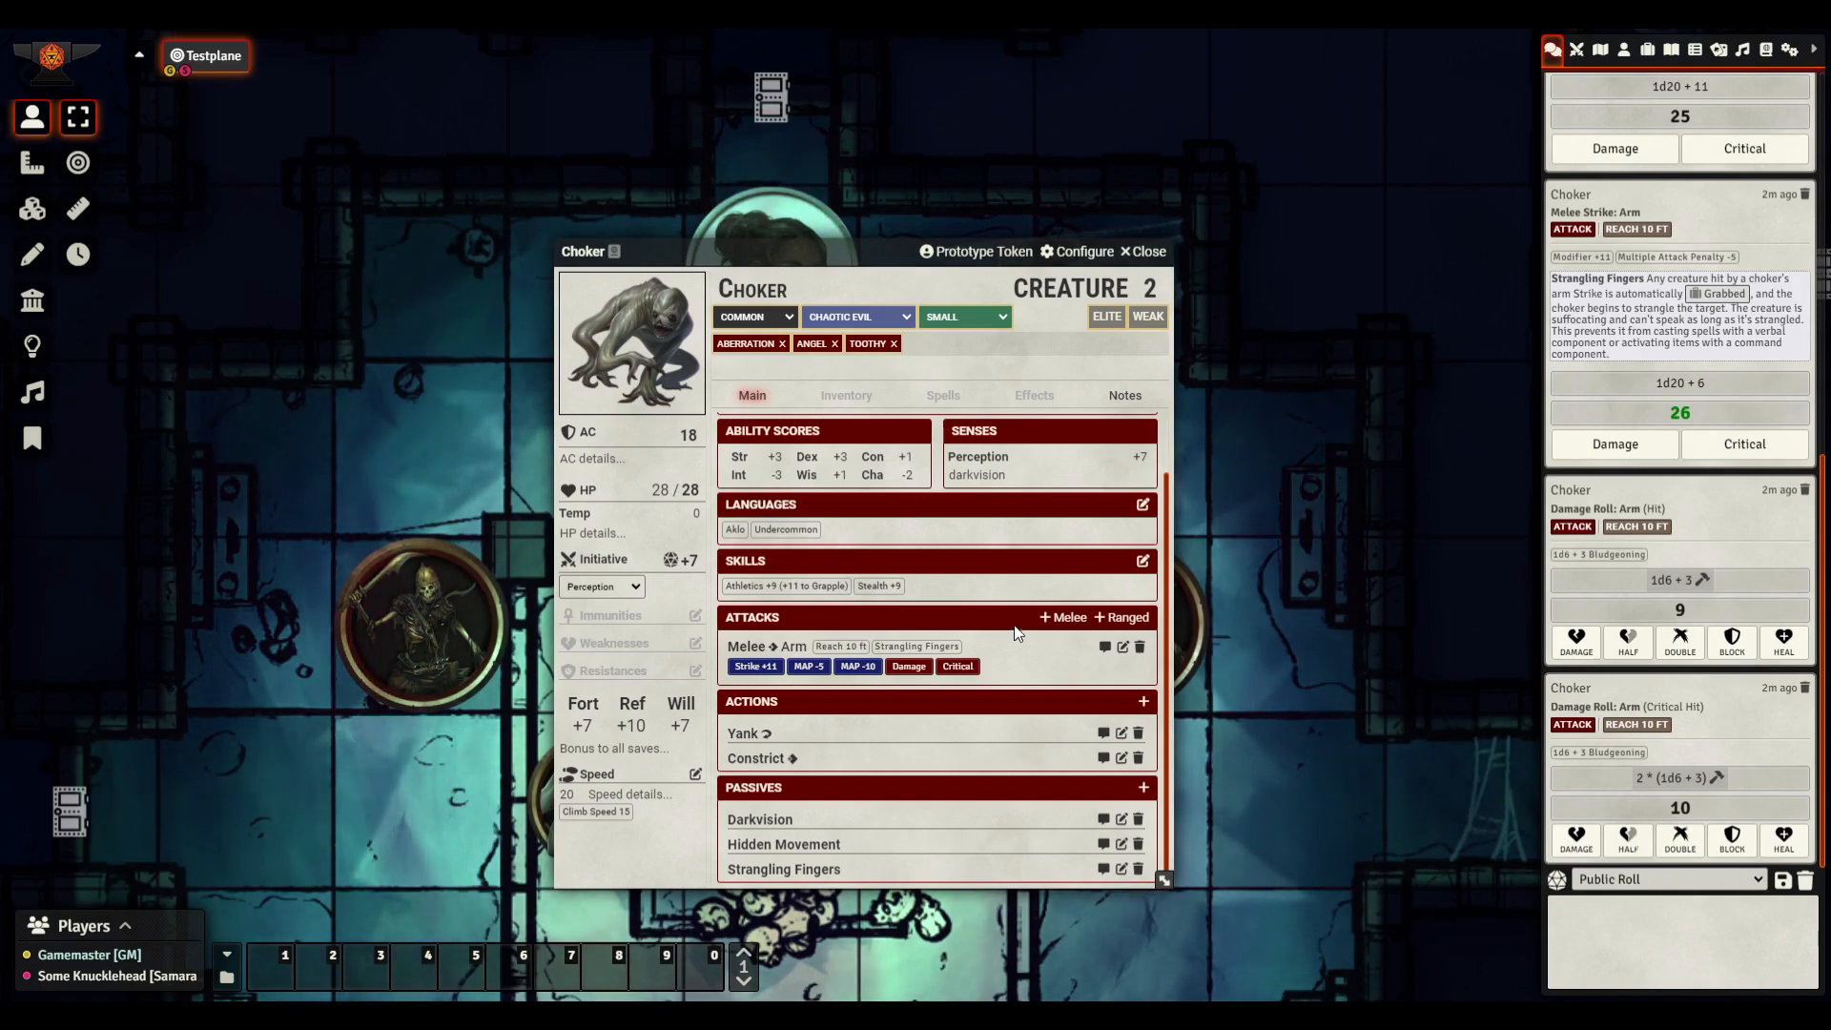
Add a new melee attack to the Choker and name it Dagger
left_click(1068, 620)
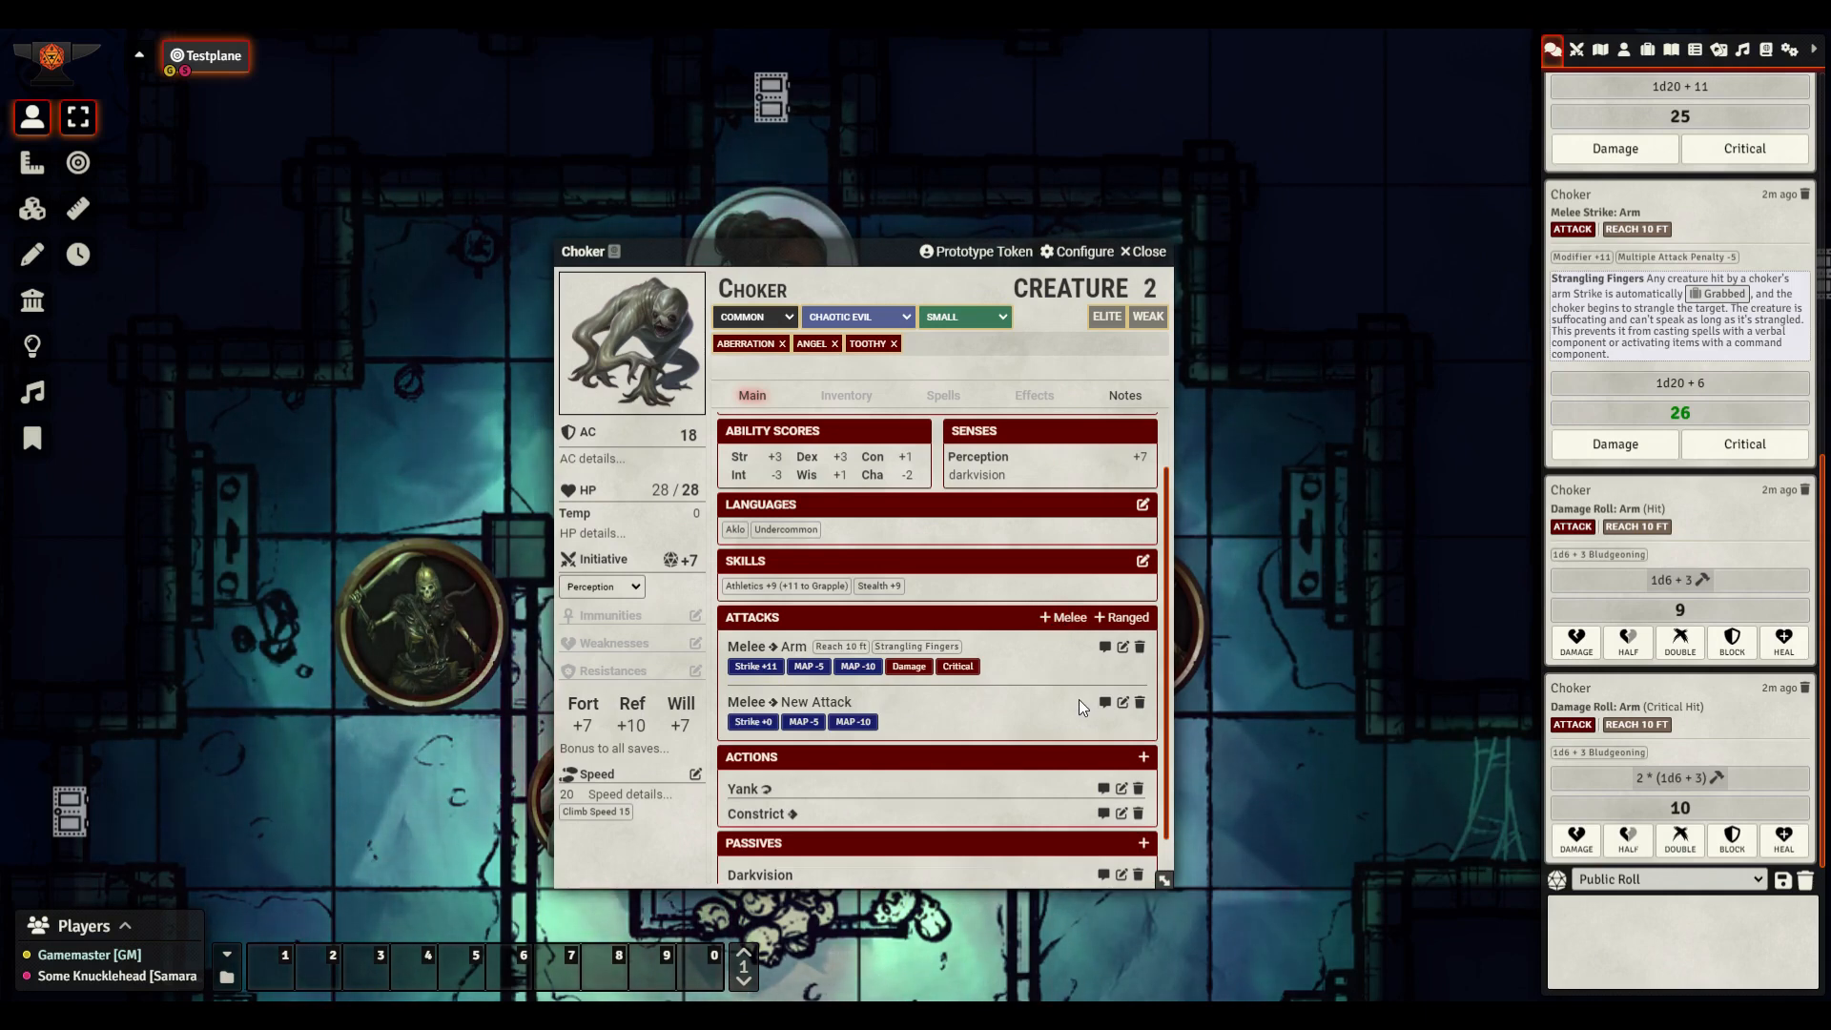
left_click(1122, 702)
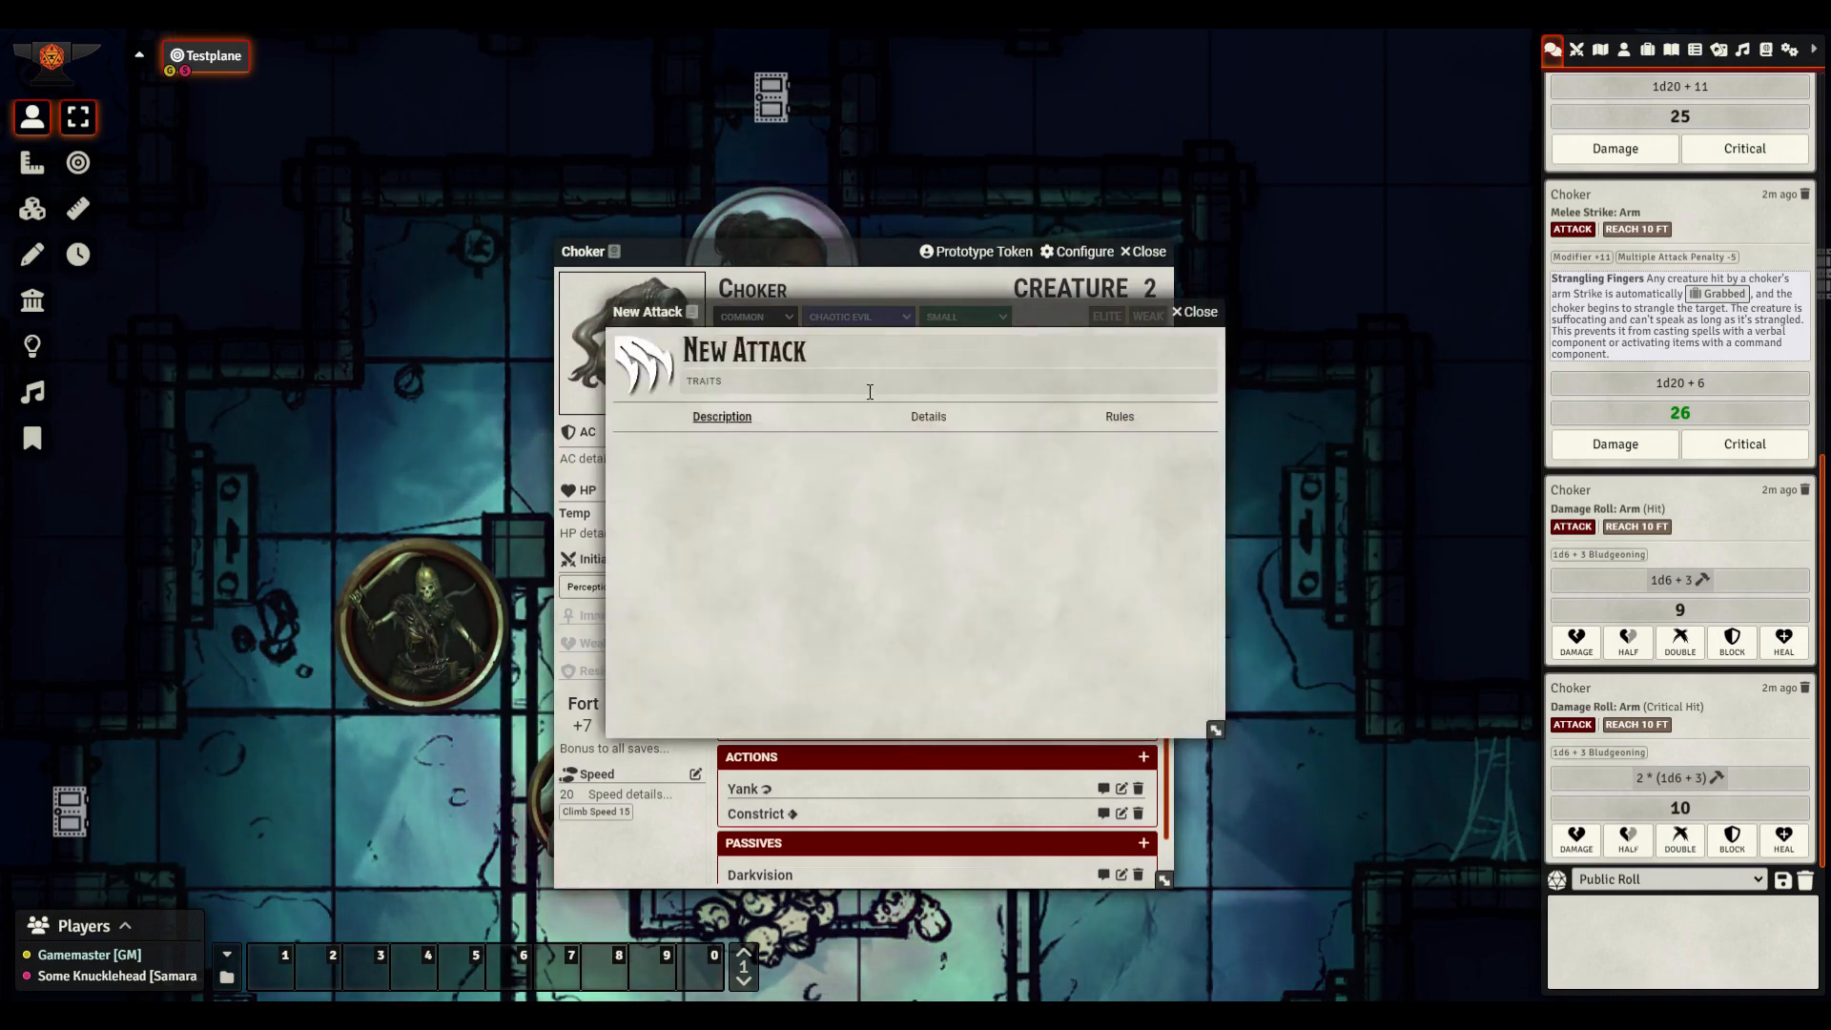
triple_click(856, 351)
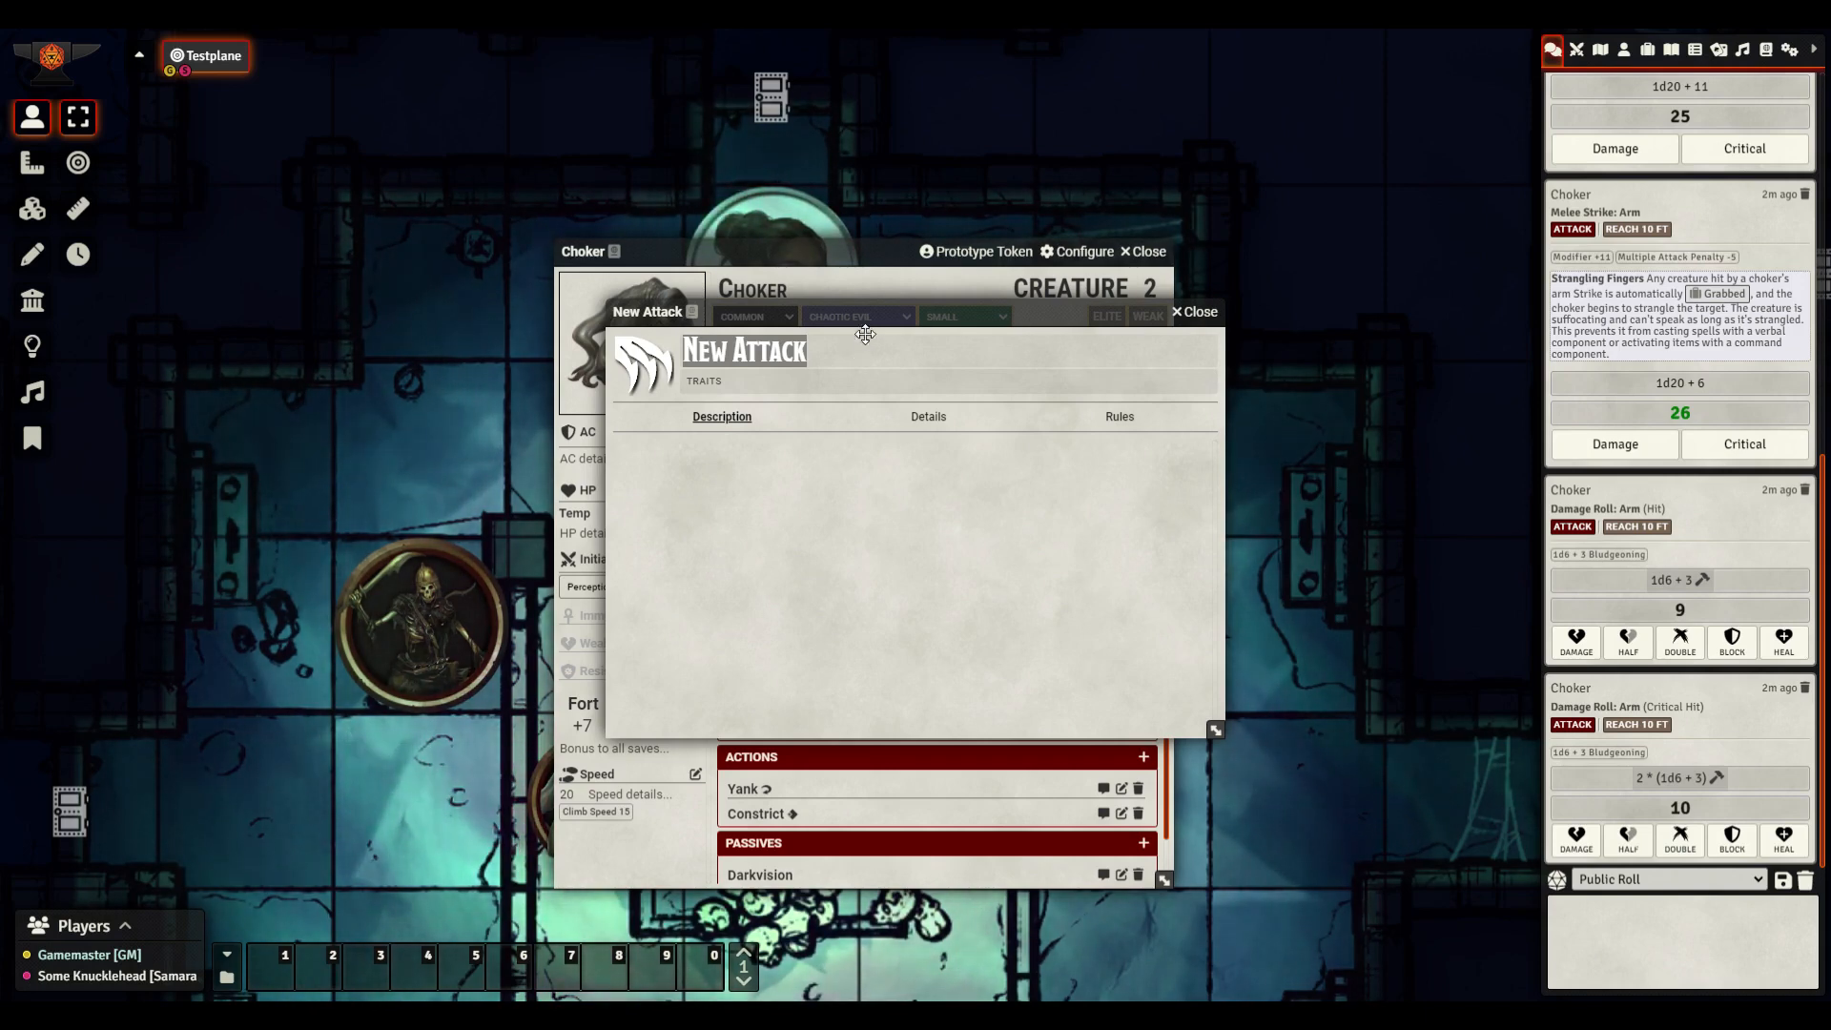
left_click_drag(871, 320, 860, 201)
type("Dagger")
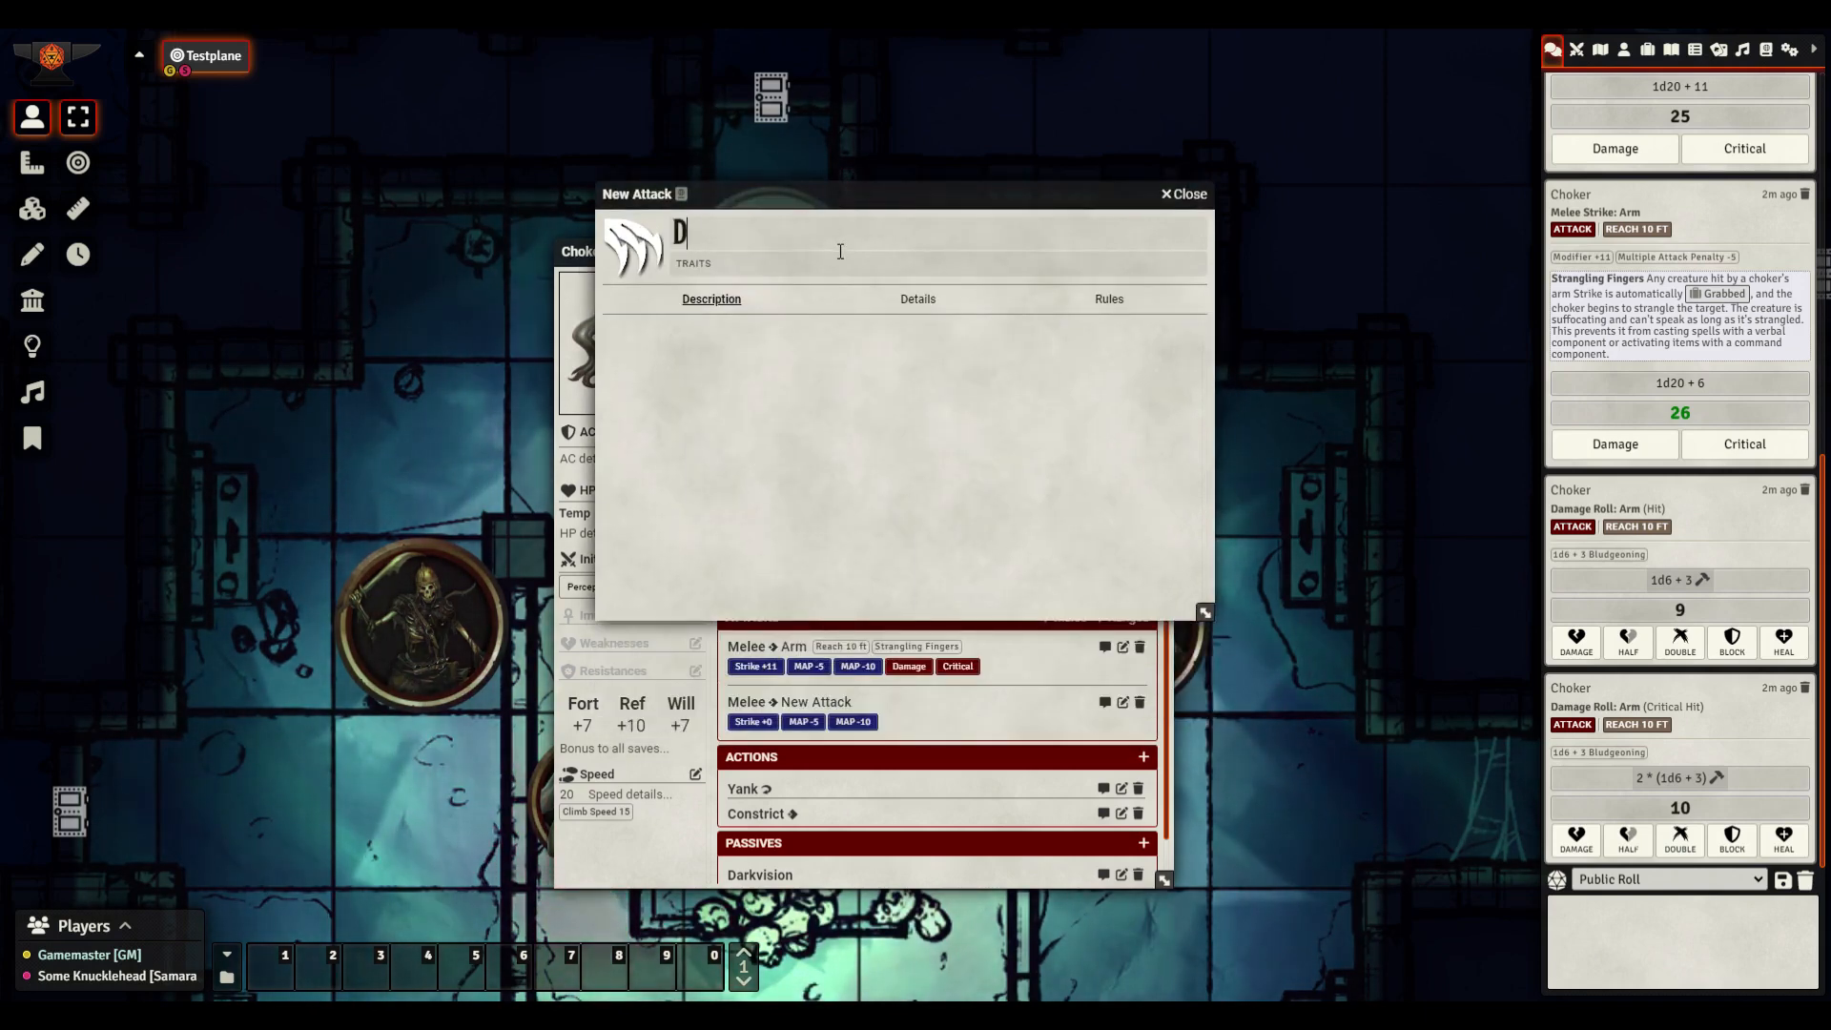
Give the Dagger attack the traits Finesse, Versatile S and Thrown 10 ft
left_click(817, 272)
type("fin")
left_click(805, 289)
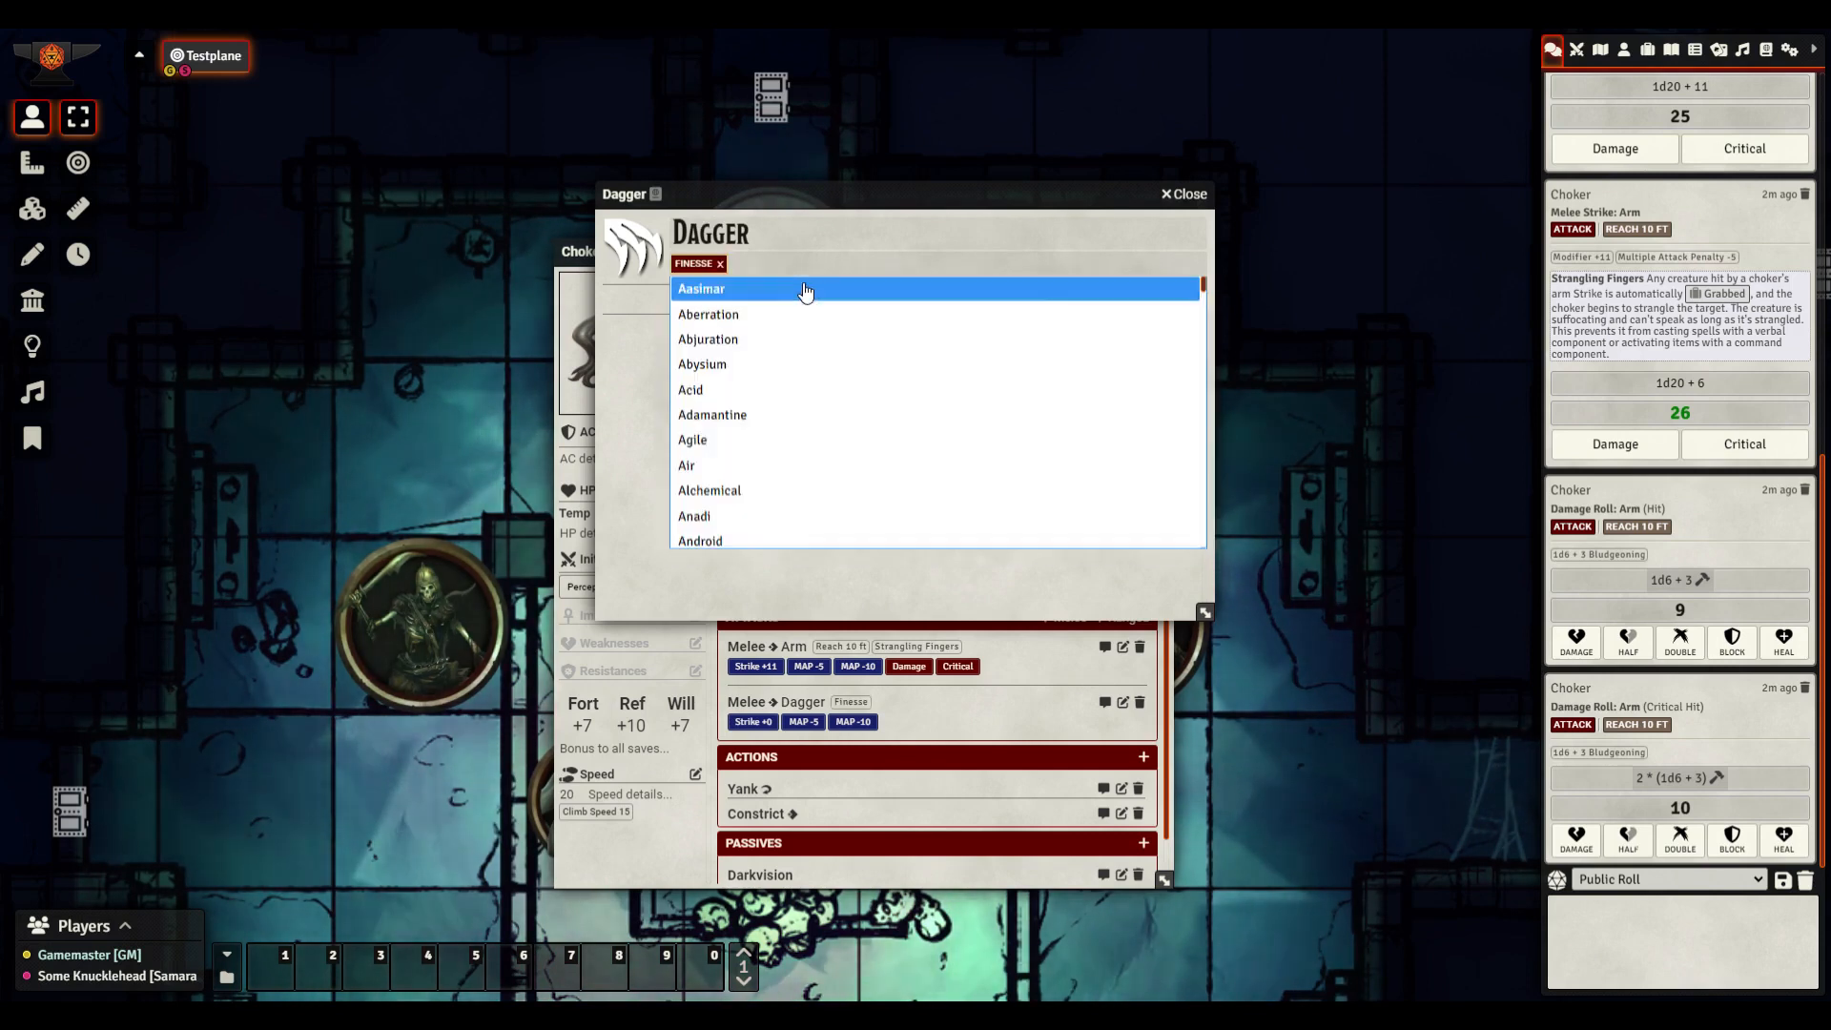
type("versa")
scroll(794, 370, "down", 2)
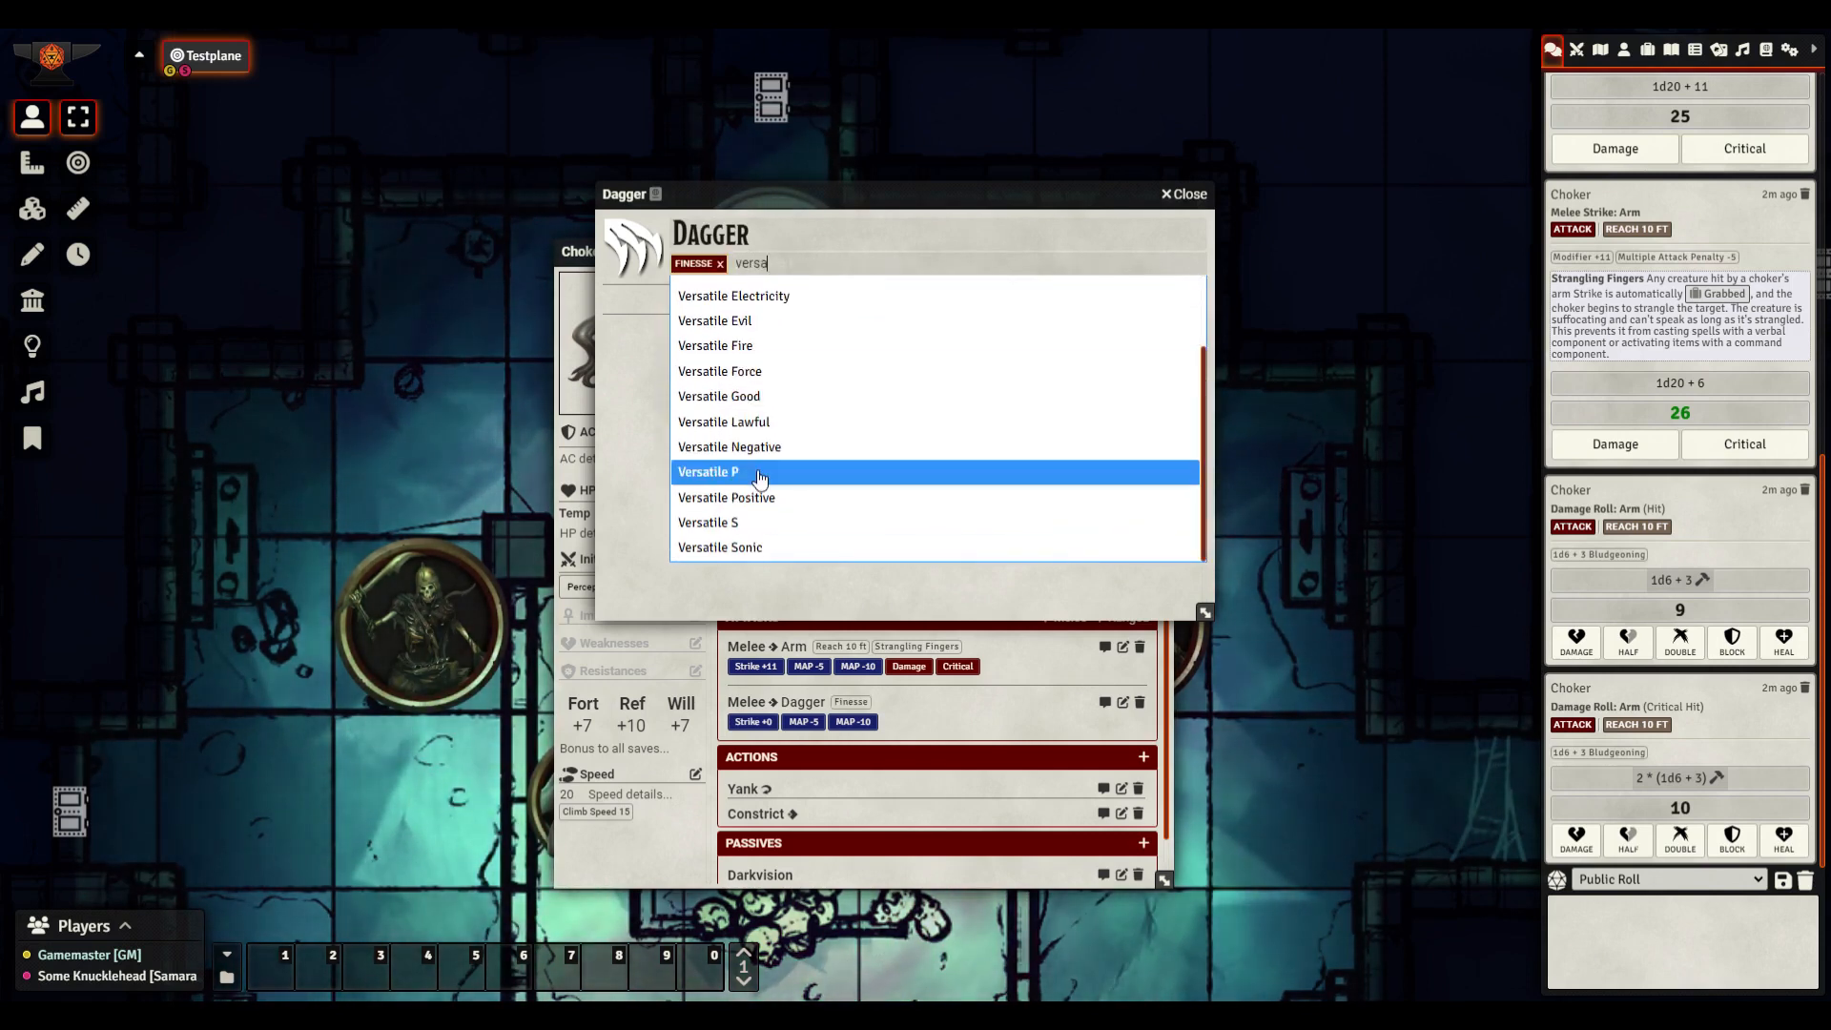
left_click(747, 474)
type("thro")
left_click(724, 314)
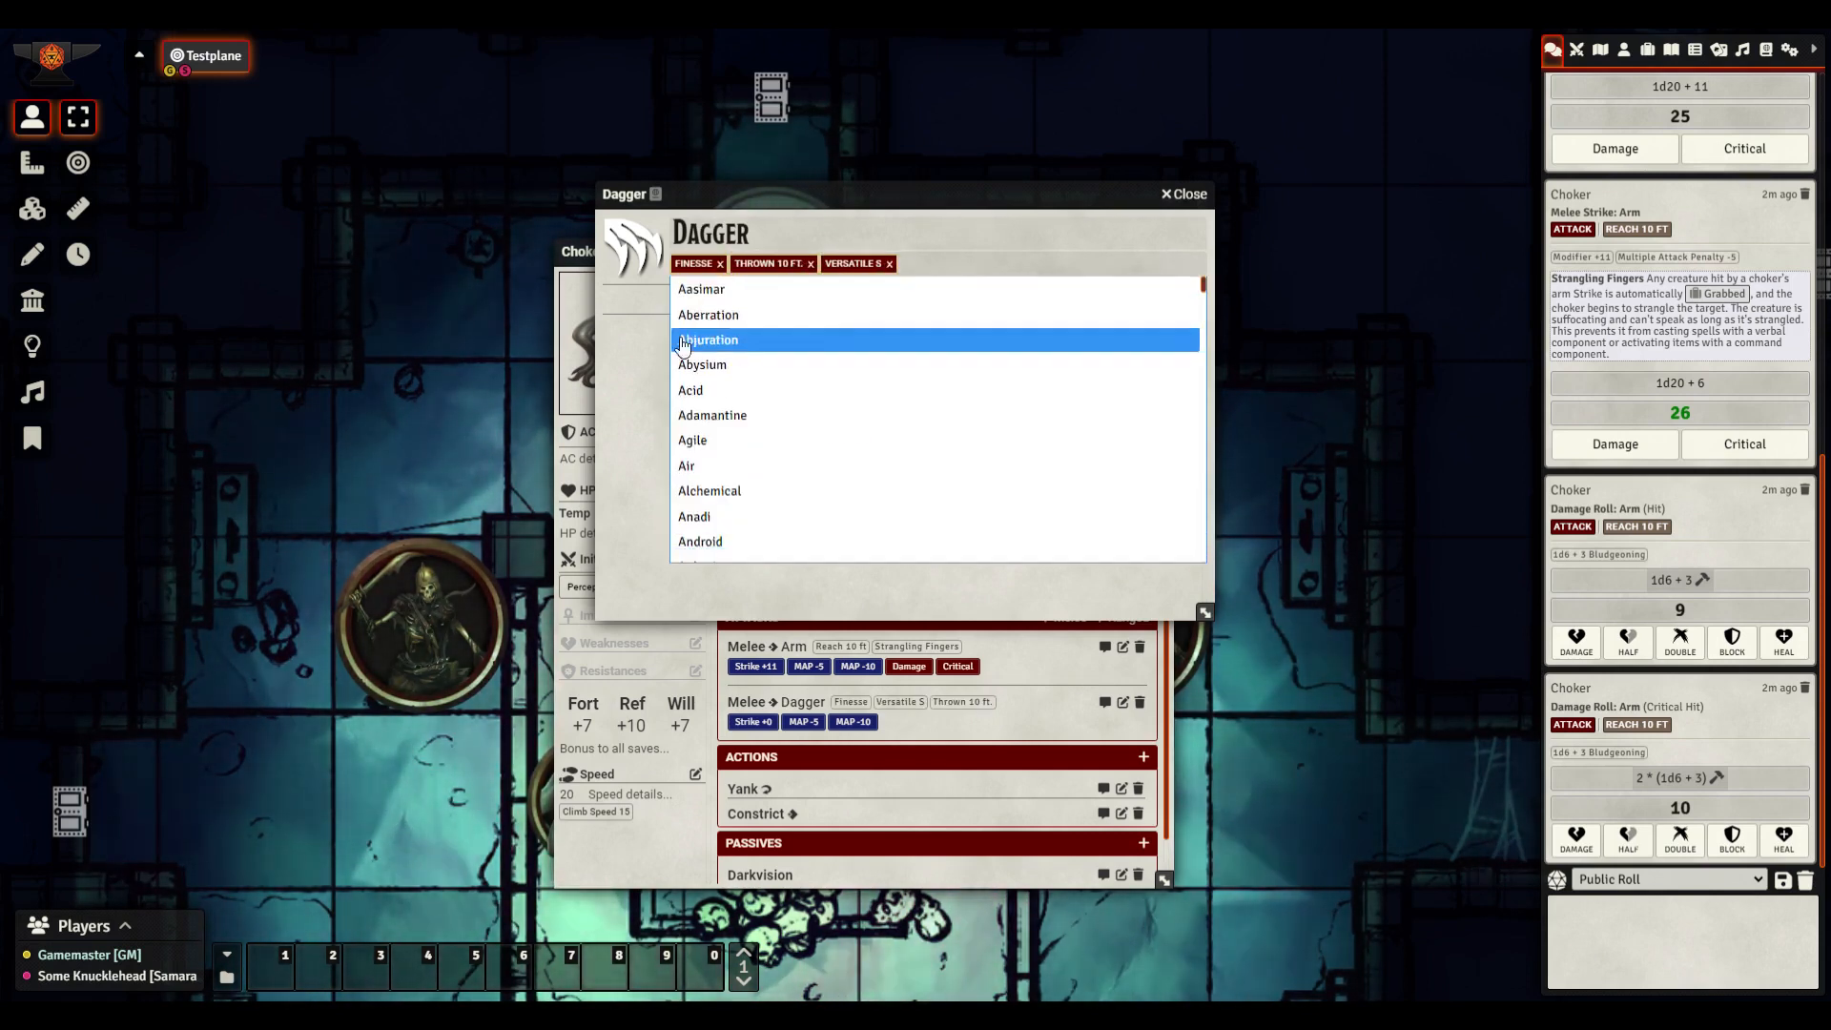
left_click(644, 339)
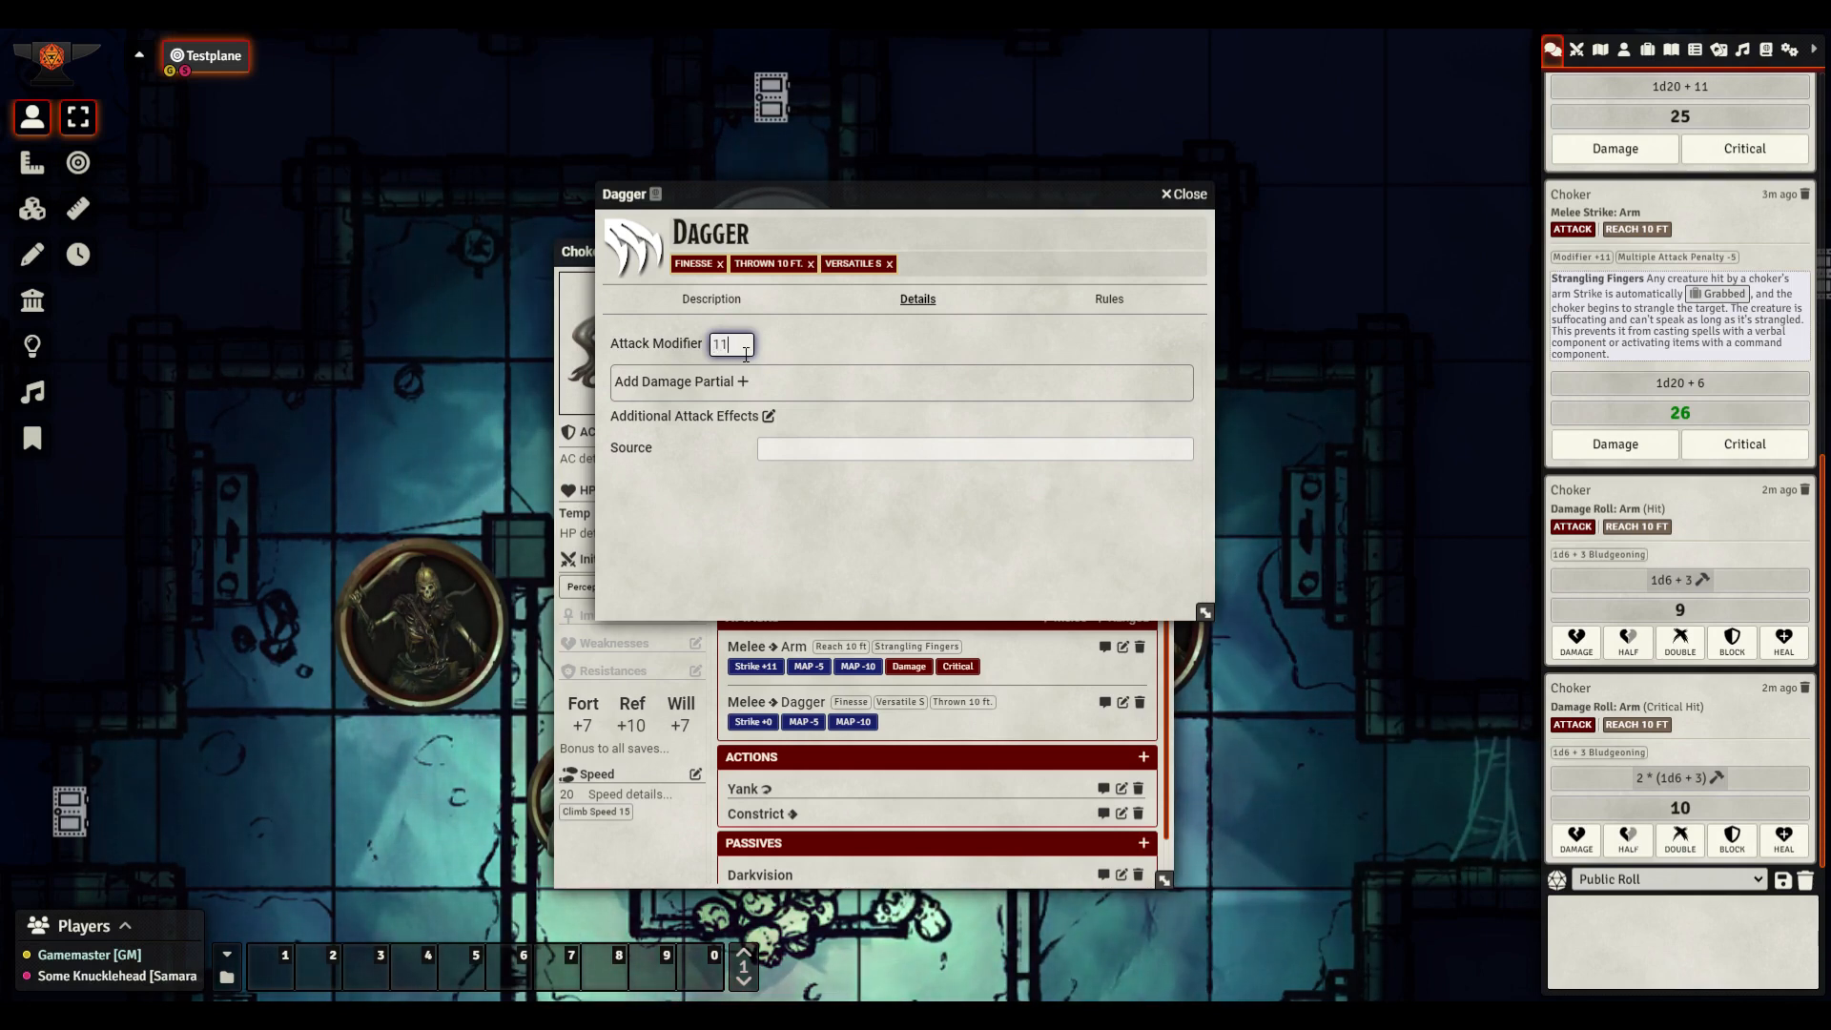
Set the Dagger's attack modifier to 11 and add a damage partial of 1d4 Piercing
left_click(755, 386)
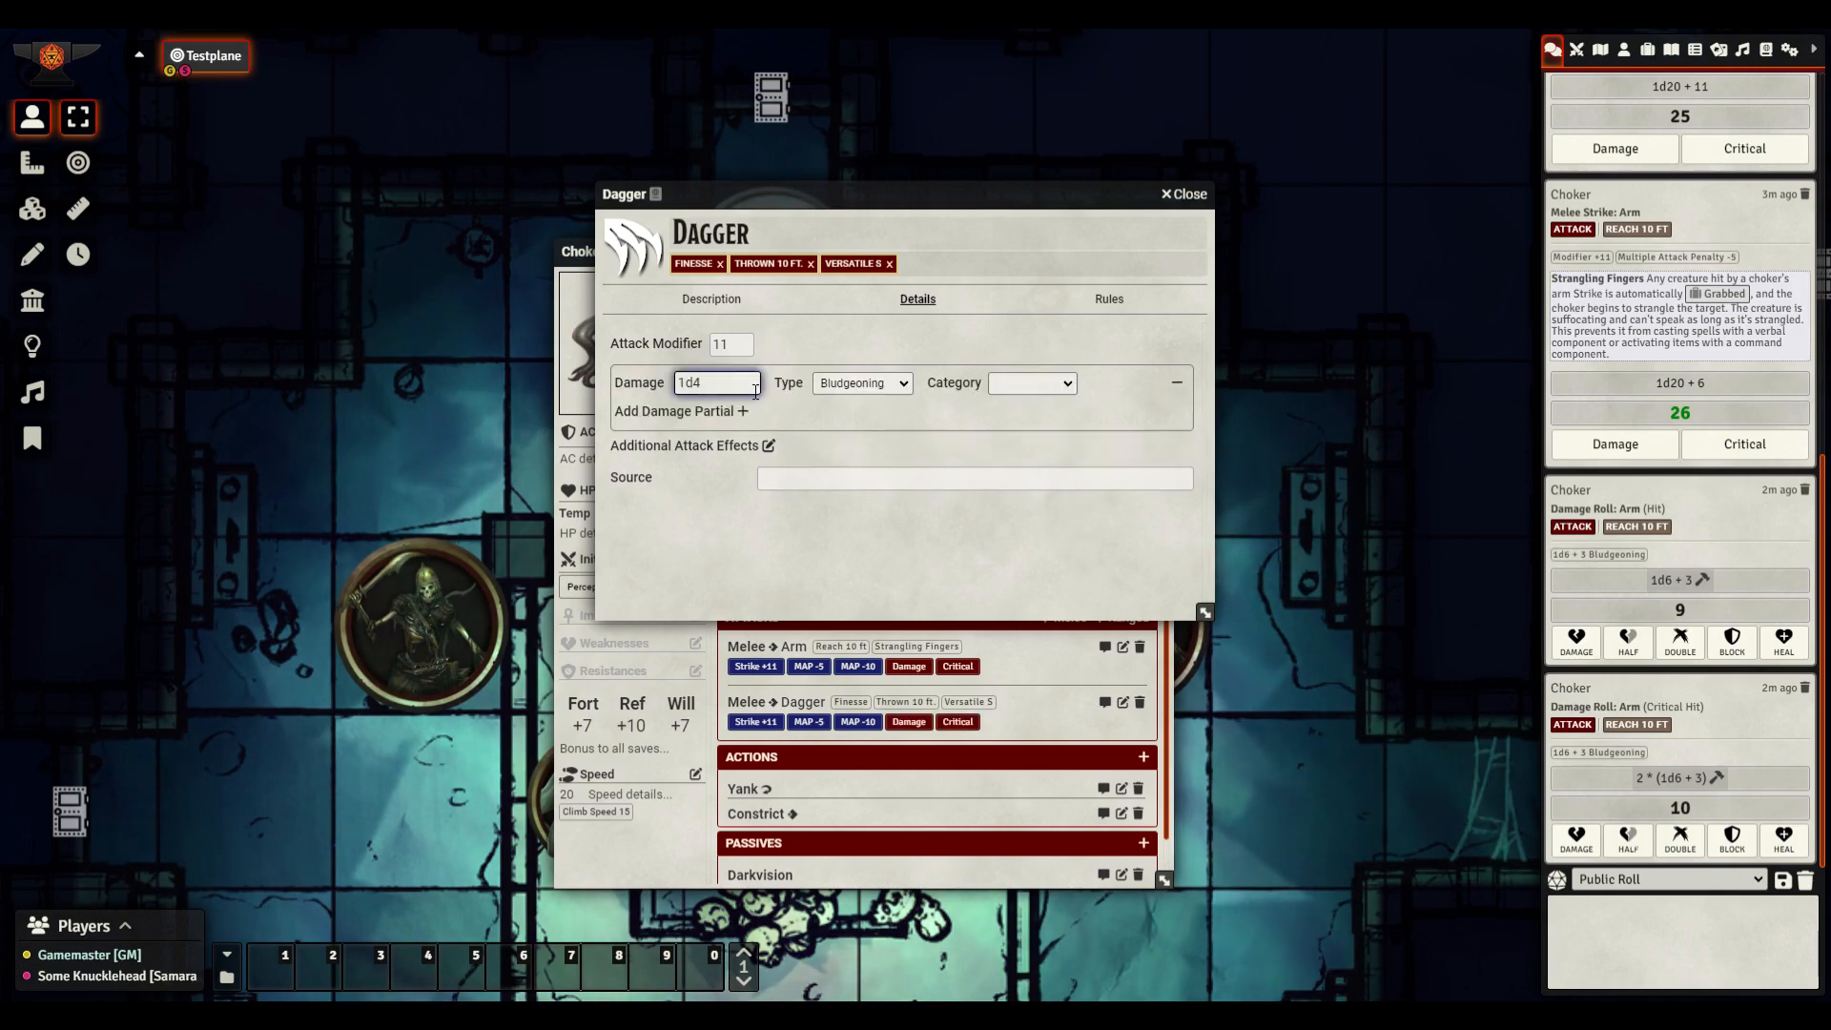
left_click(733, 386)
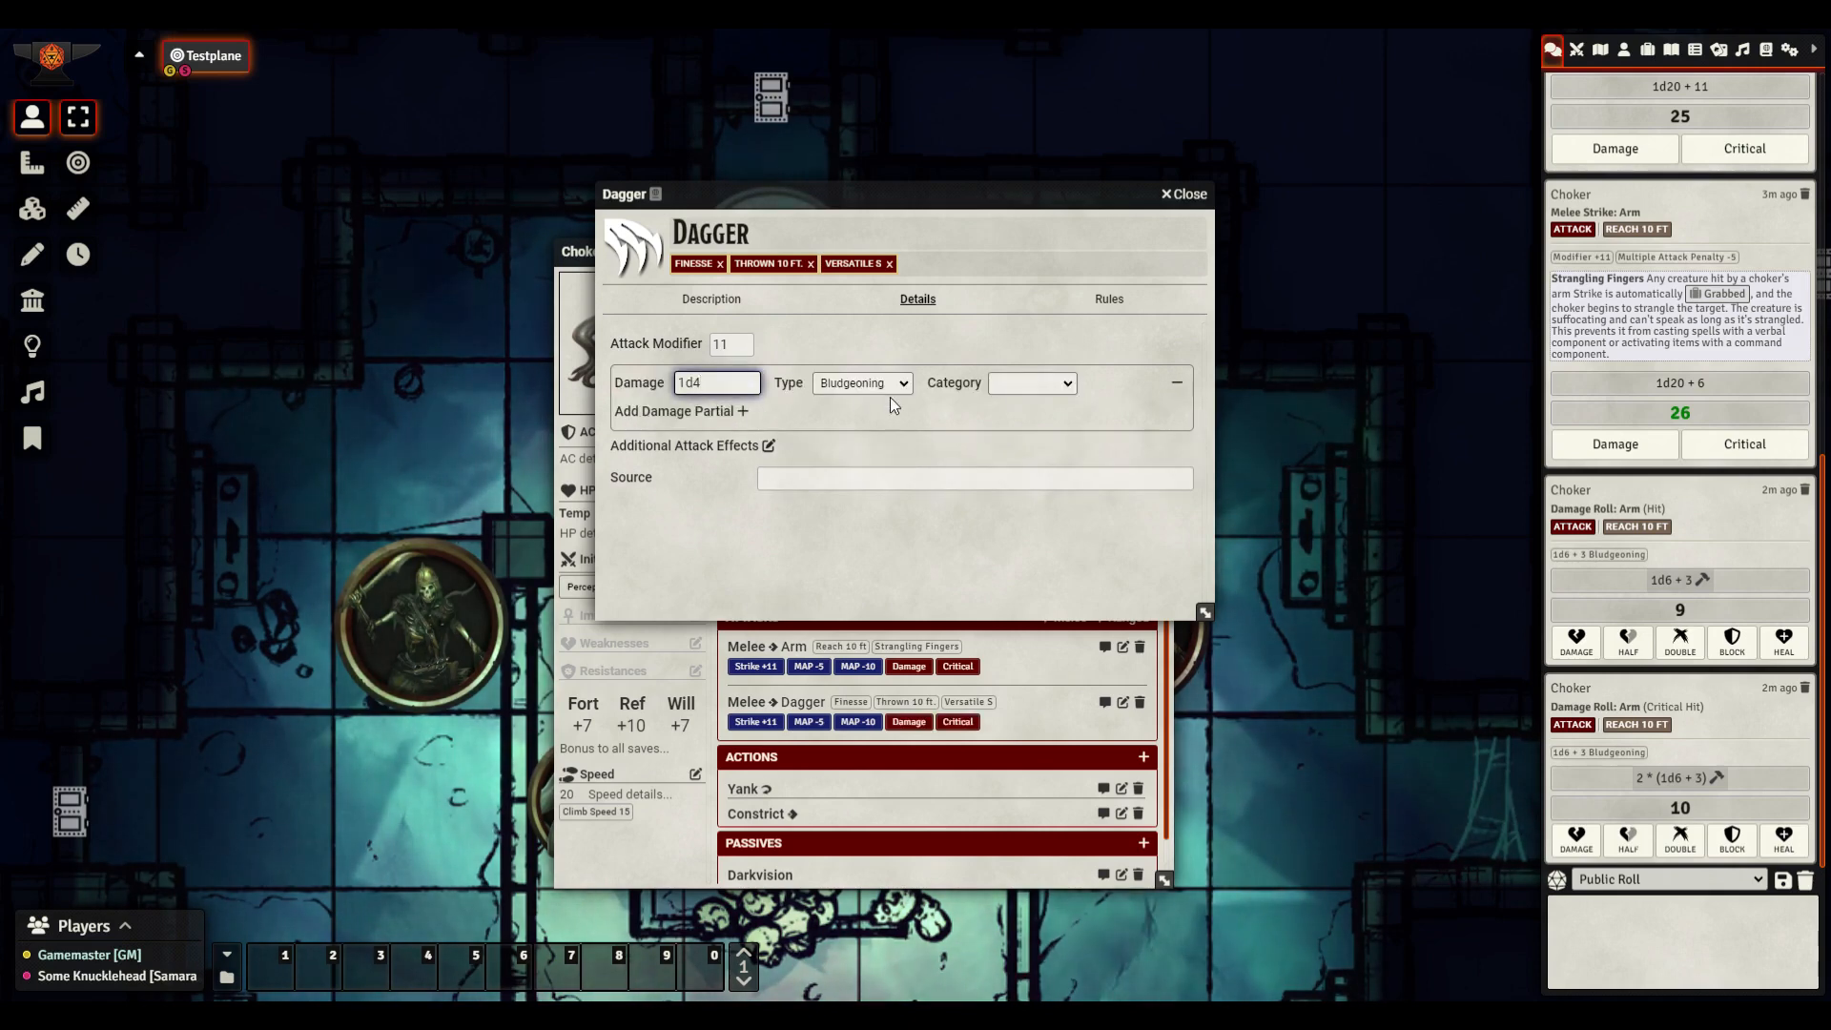
left_click(952, 405)
left_click(1035, 385)
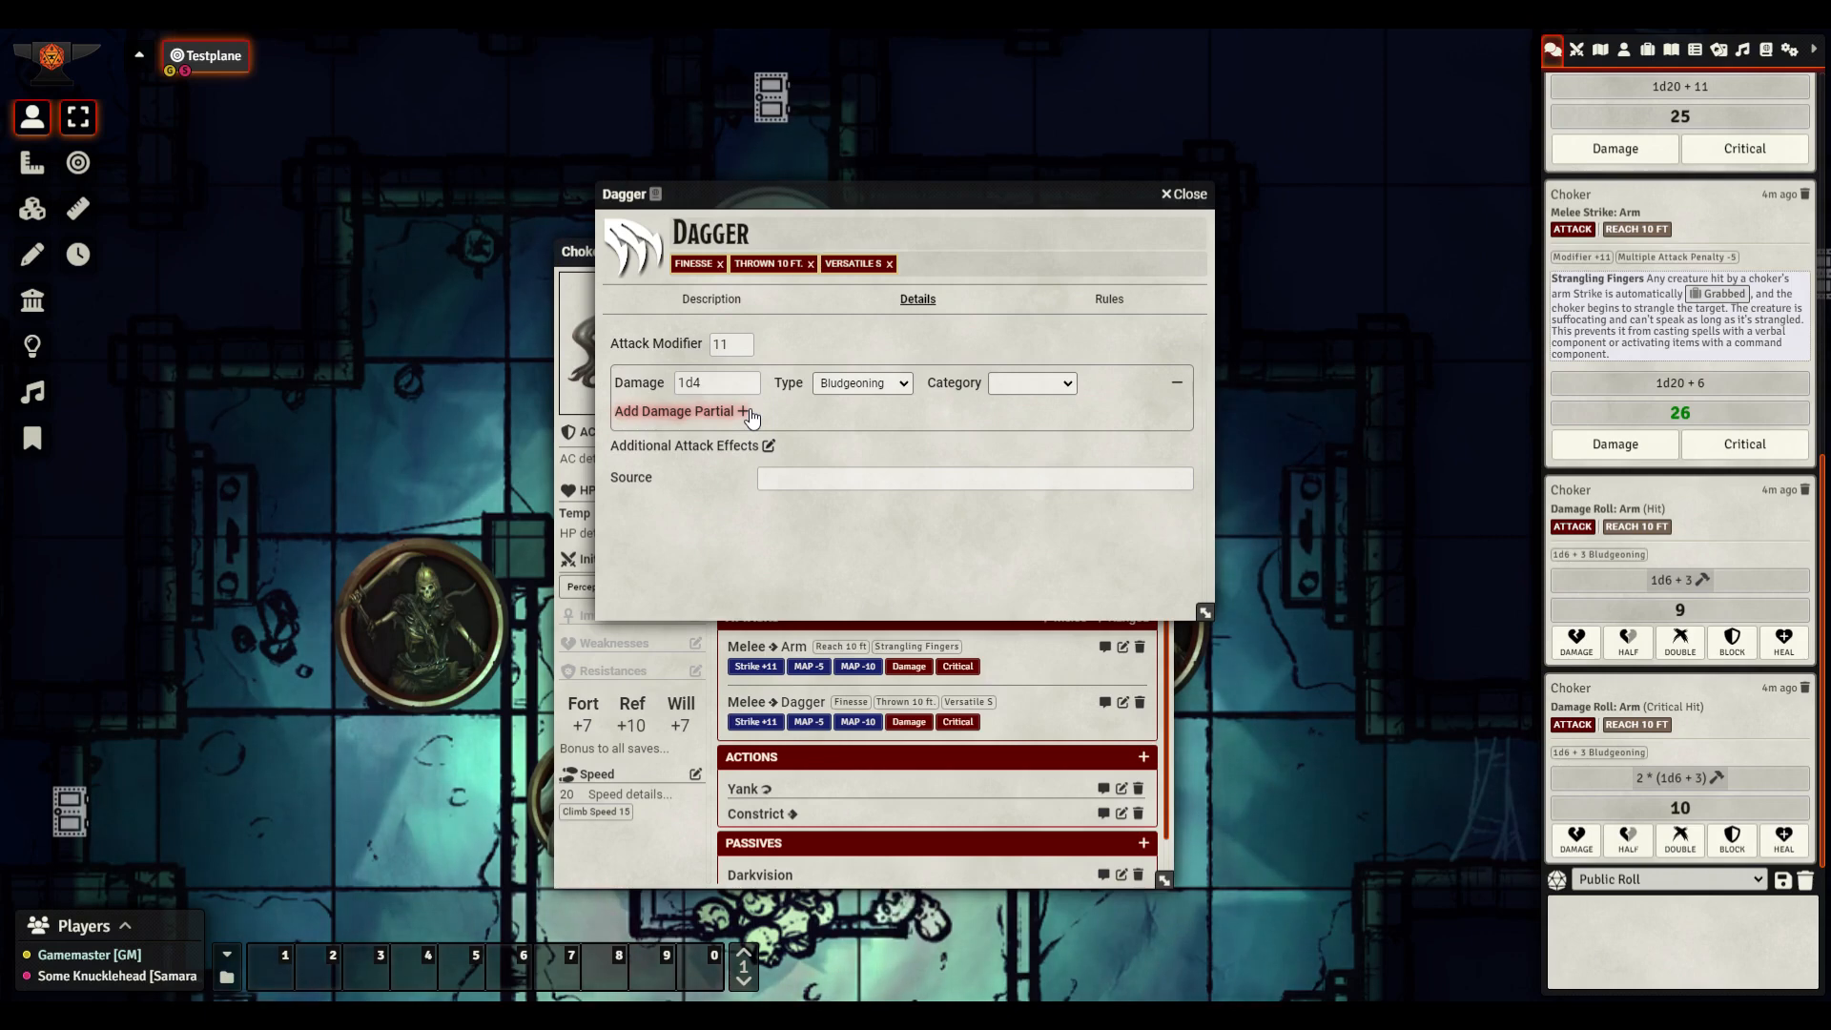
left_click(844, 599)
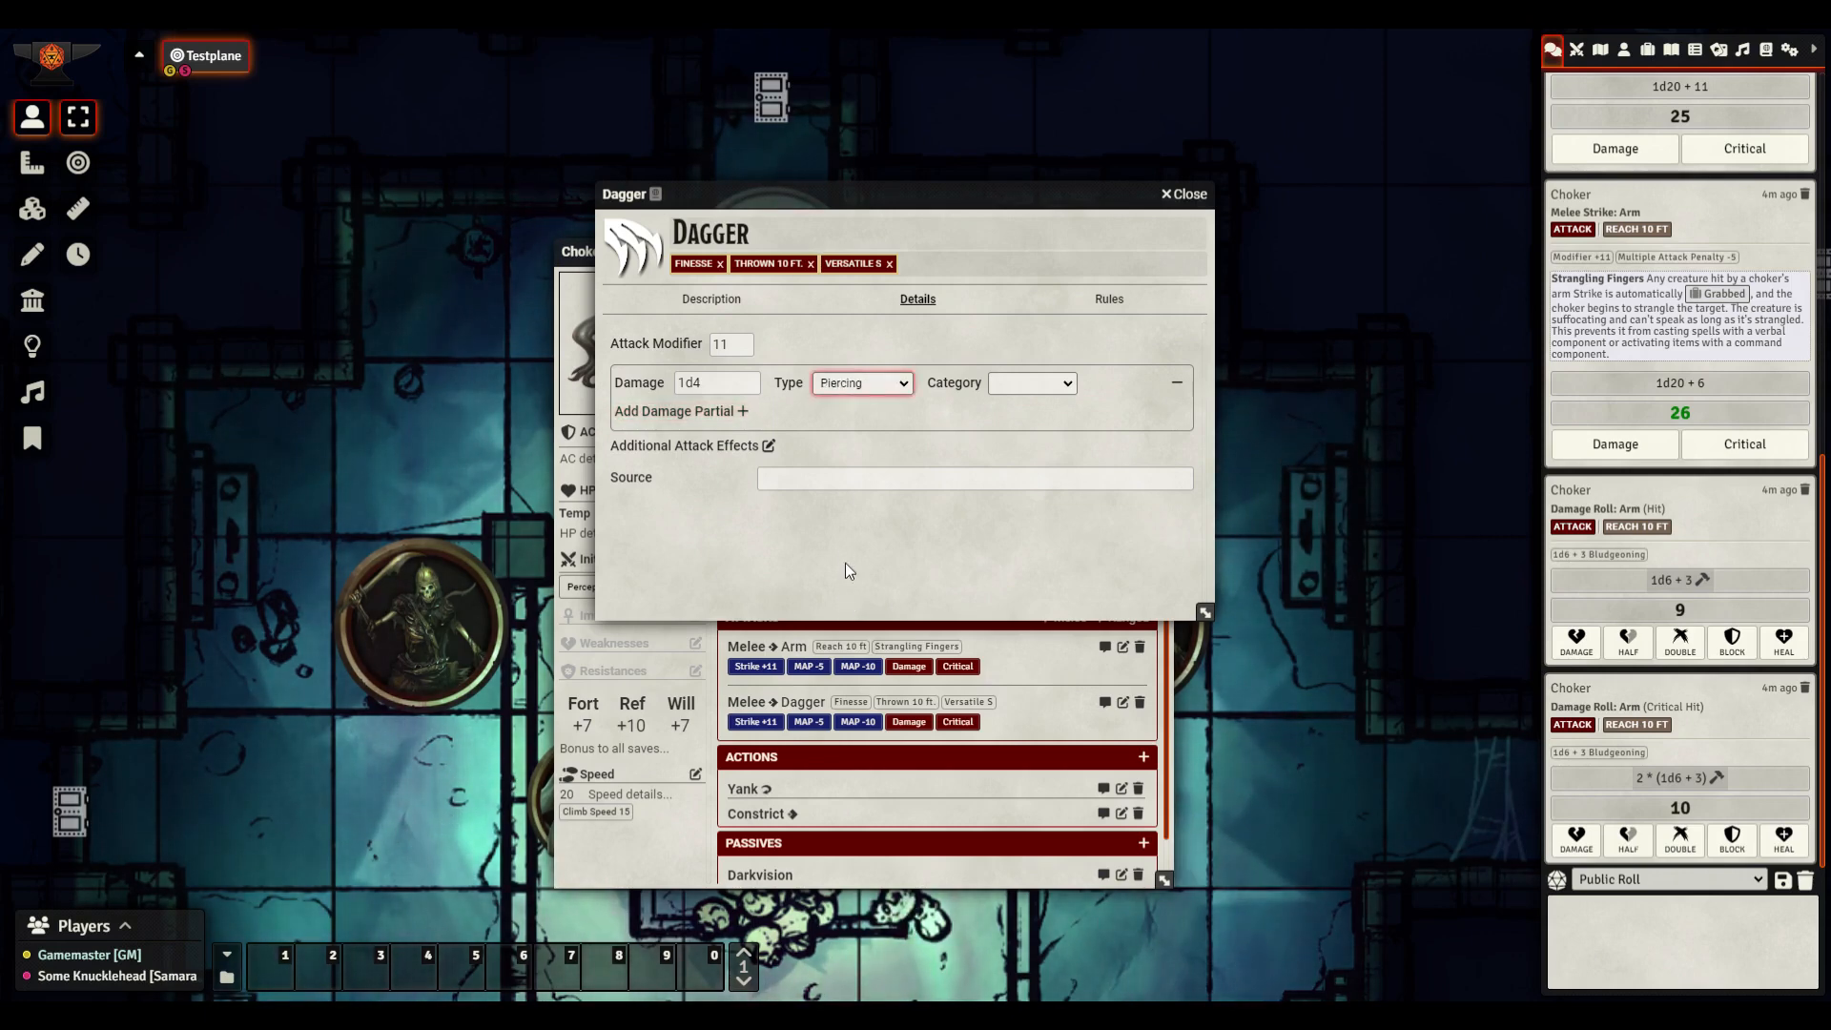
Add a second Dagger damage partial of 1d4 Bleed in the Persistent category and close the attack's sheet
left_click(743, 412)
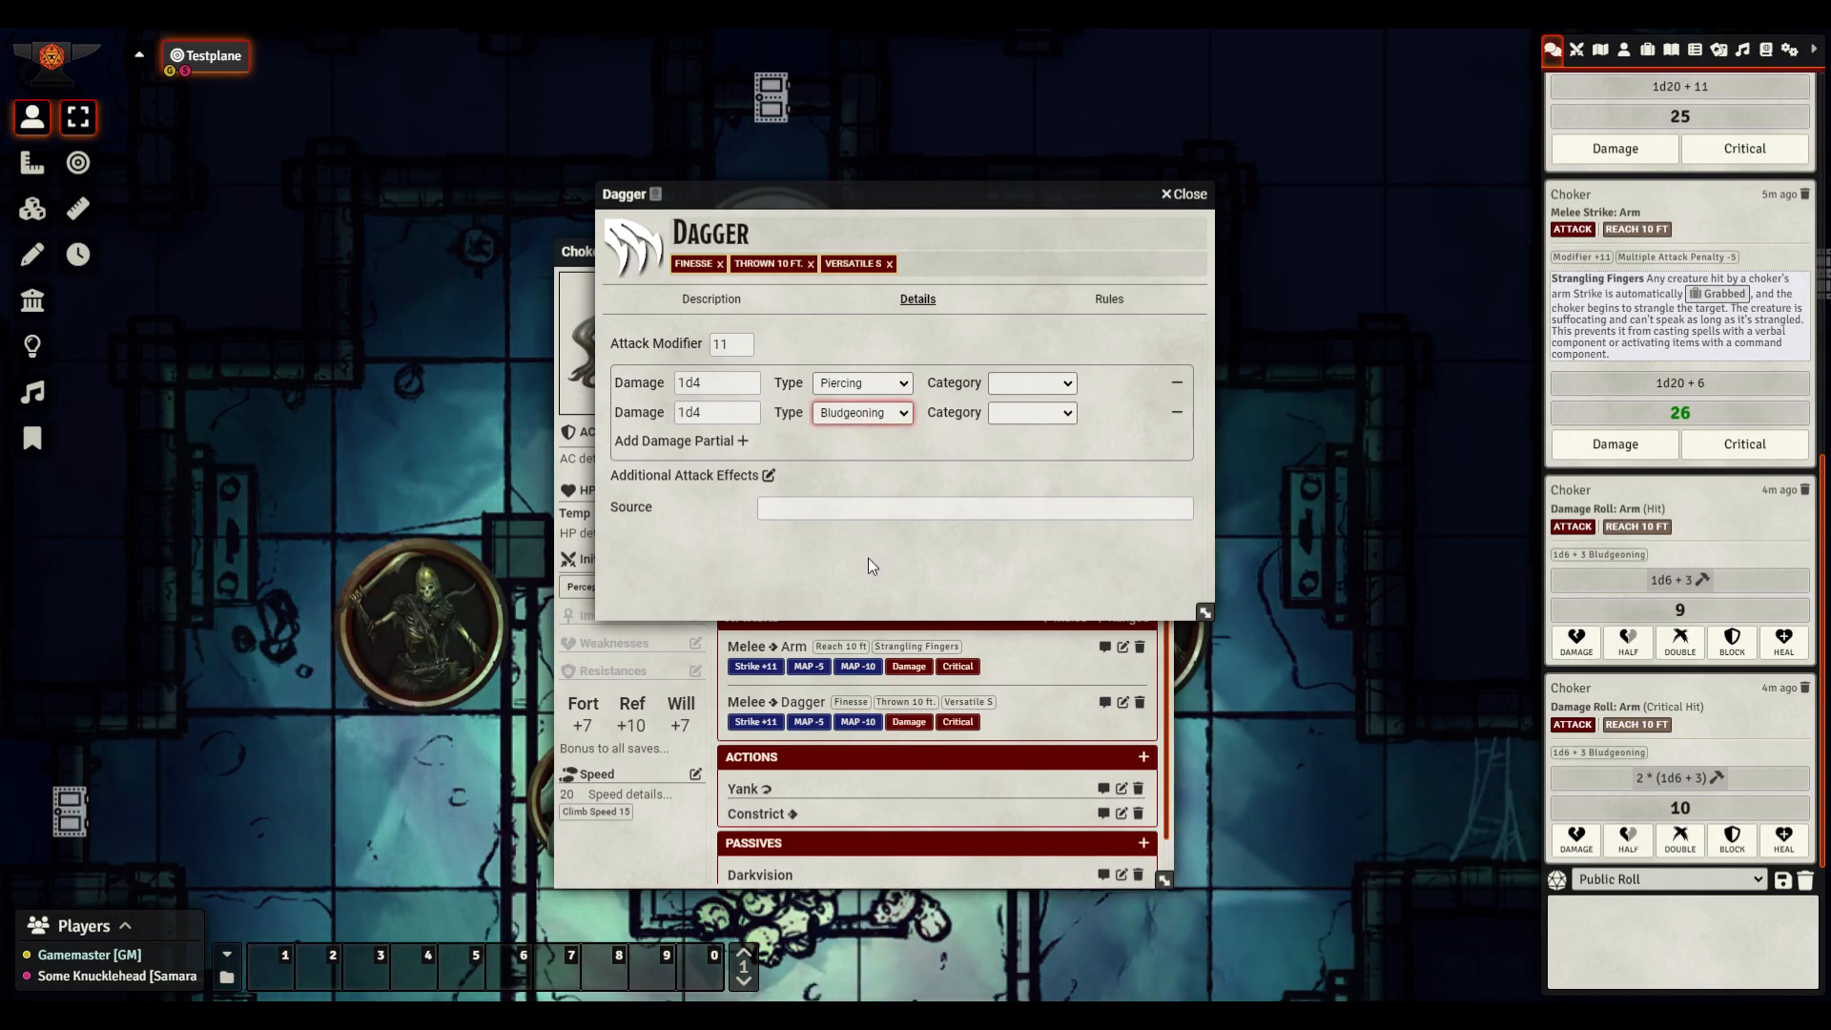
left_click(866, 605)
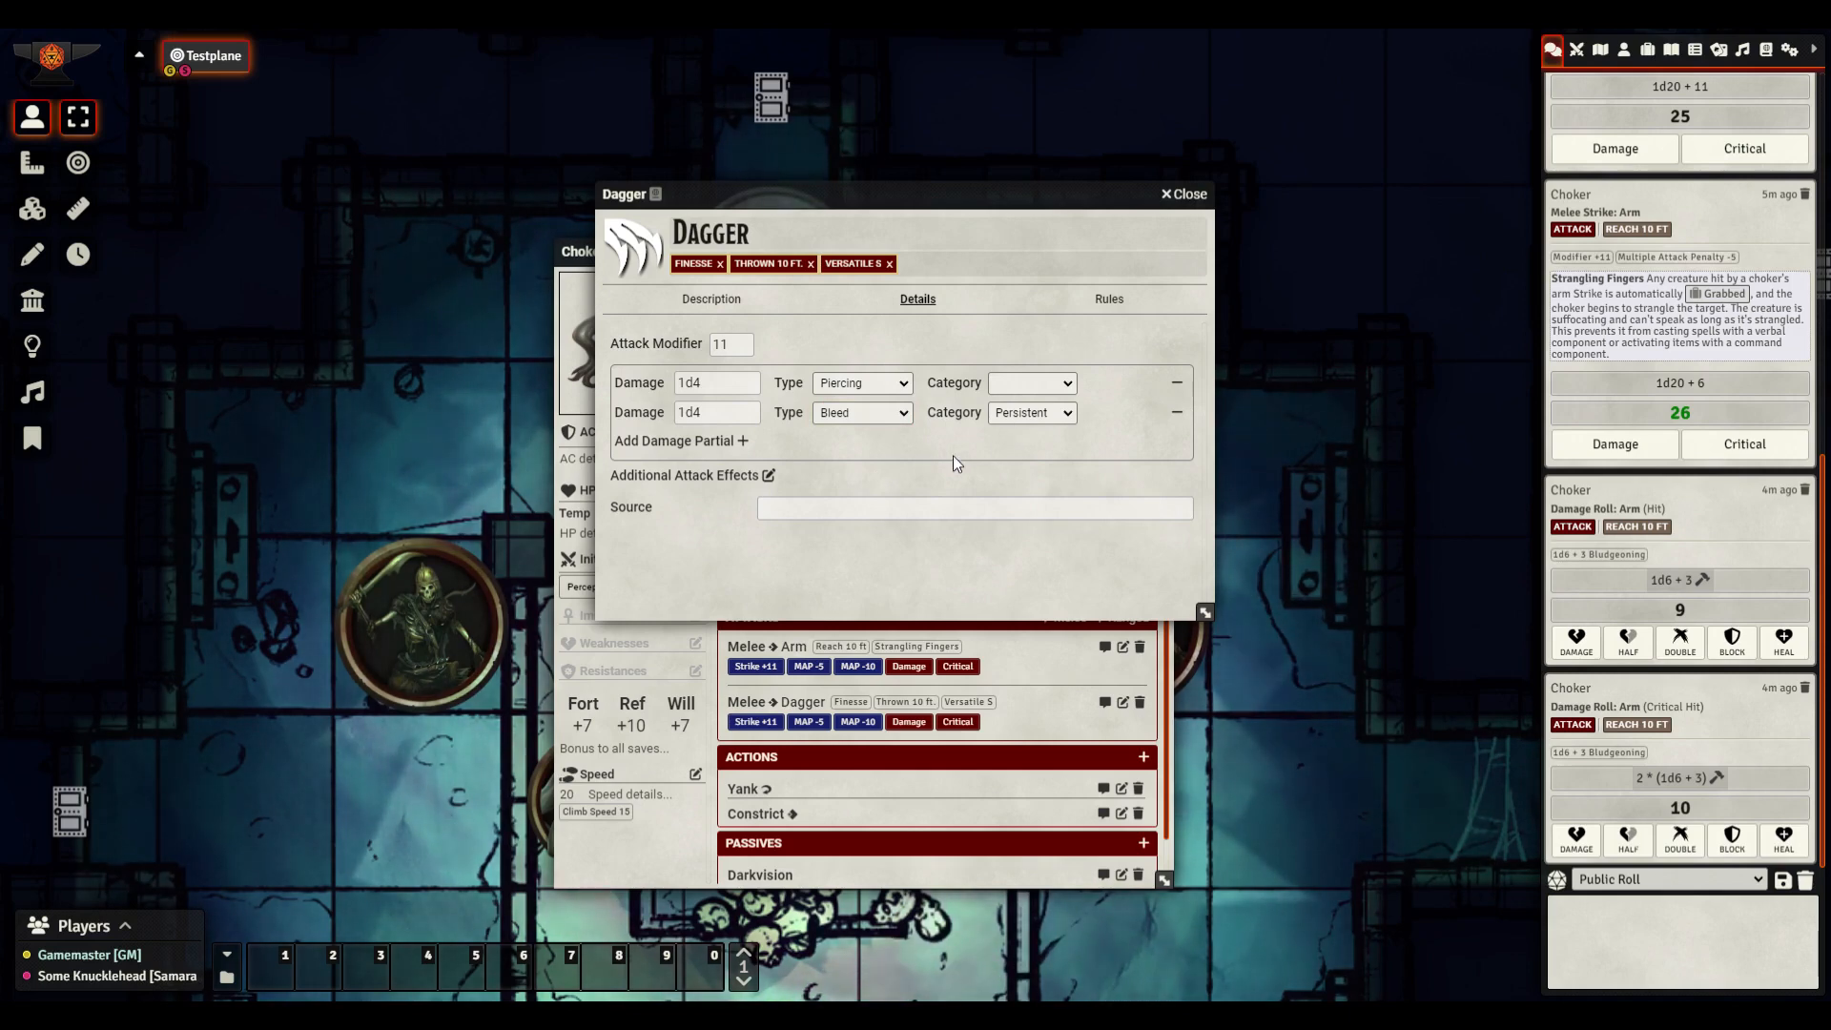
left_click(1188, 194)
Roll the Dagger's damage, view its dice breakdown in chat, and apply the damage to the player character's token
left_click_drag(890, 263, 577, 272)
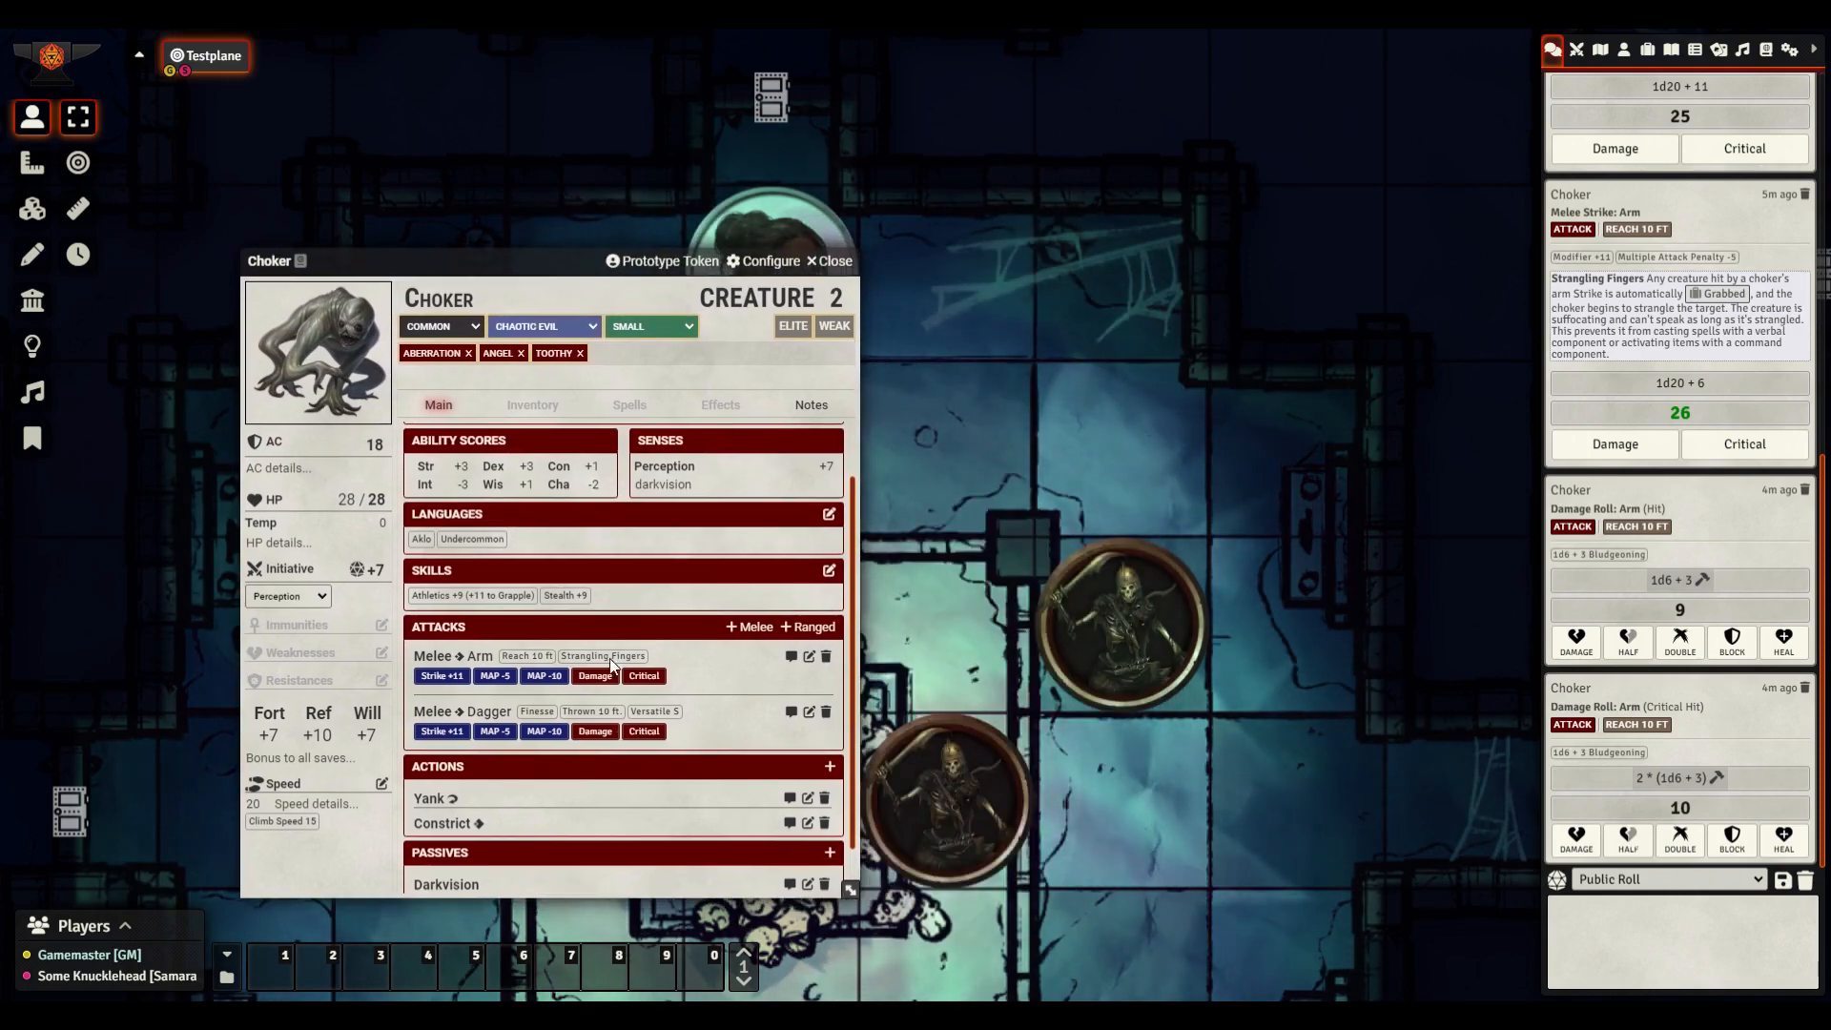
left_click(595, 731)
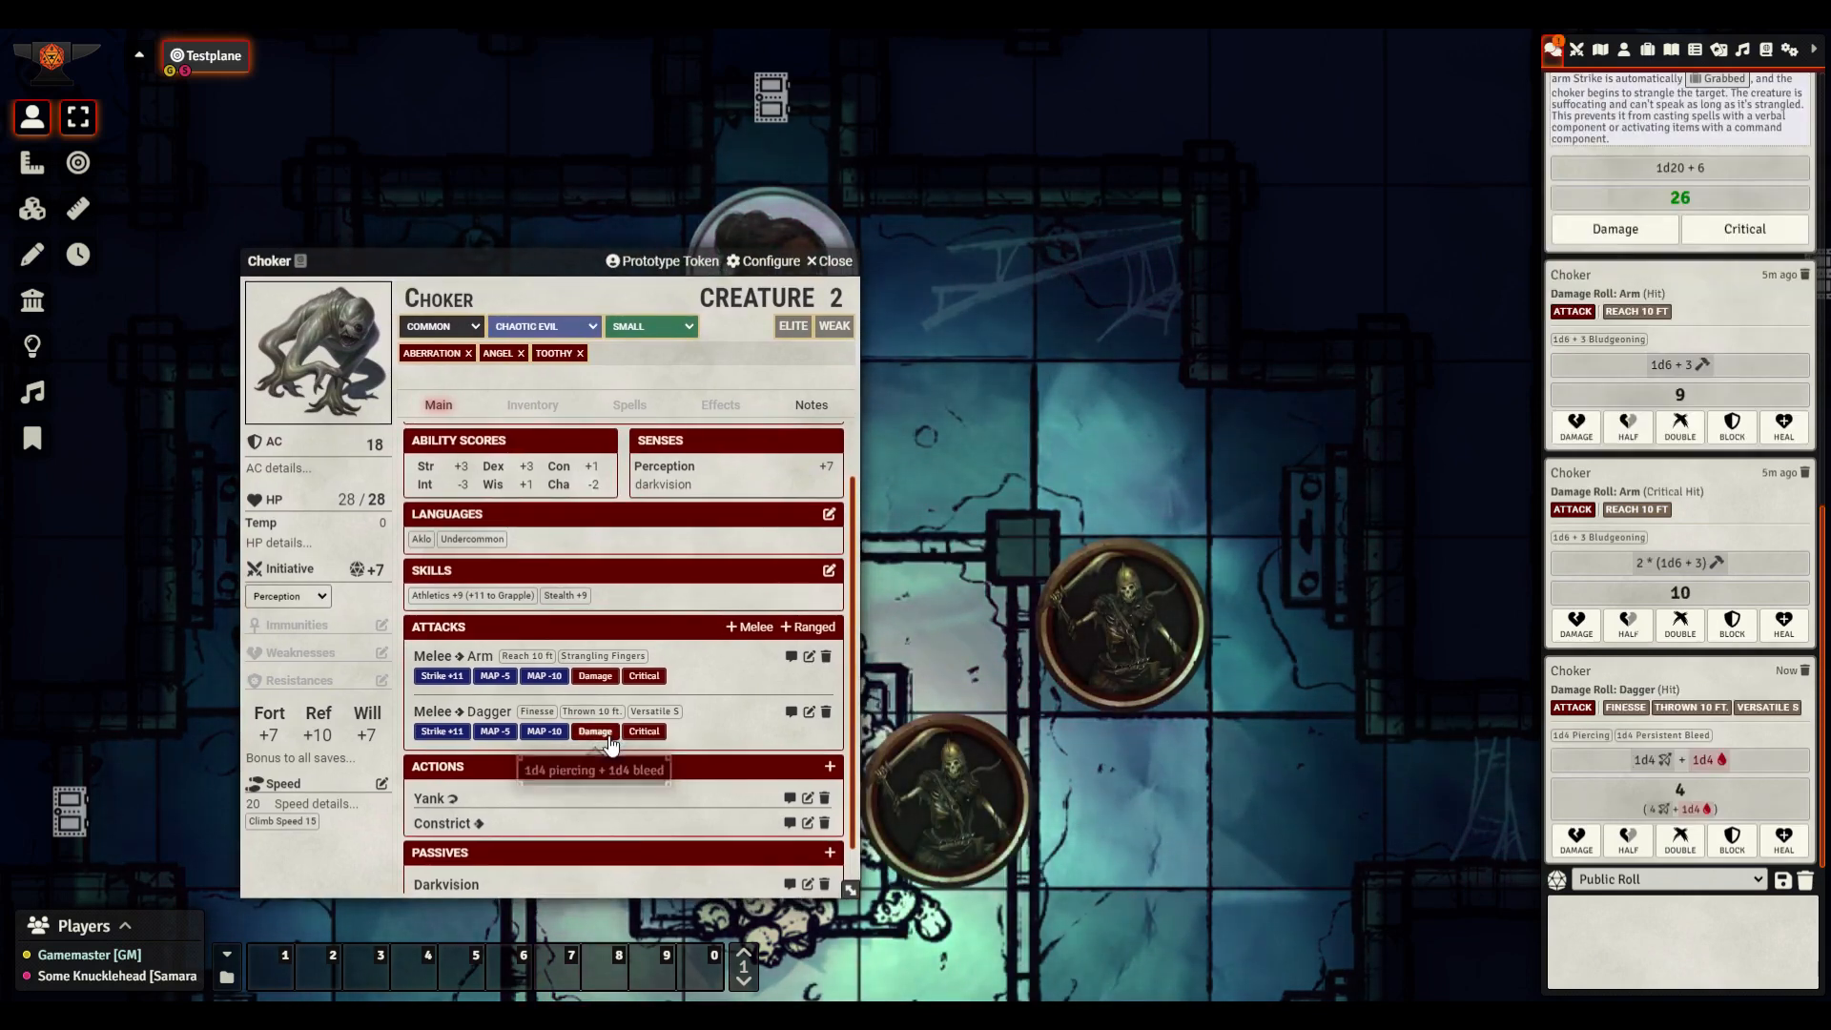
left_click(1734, 761)
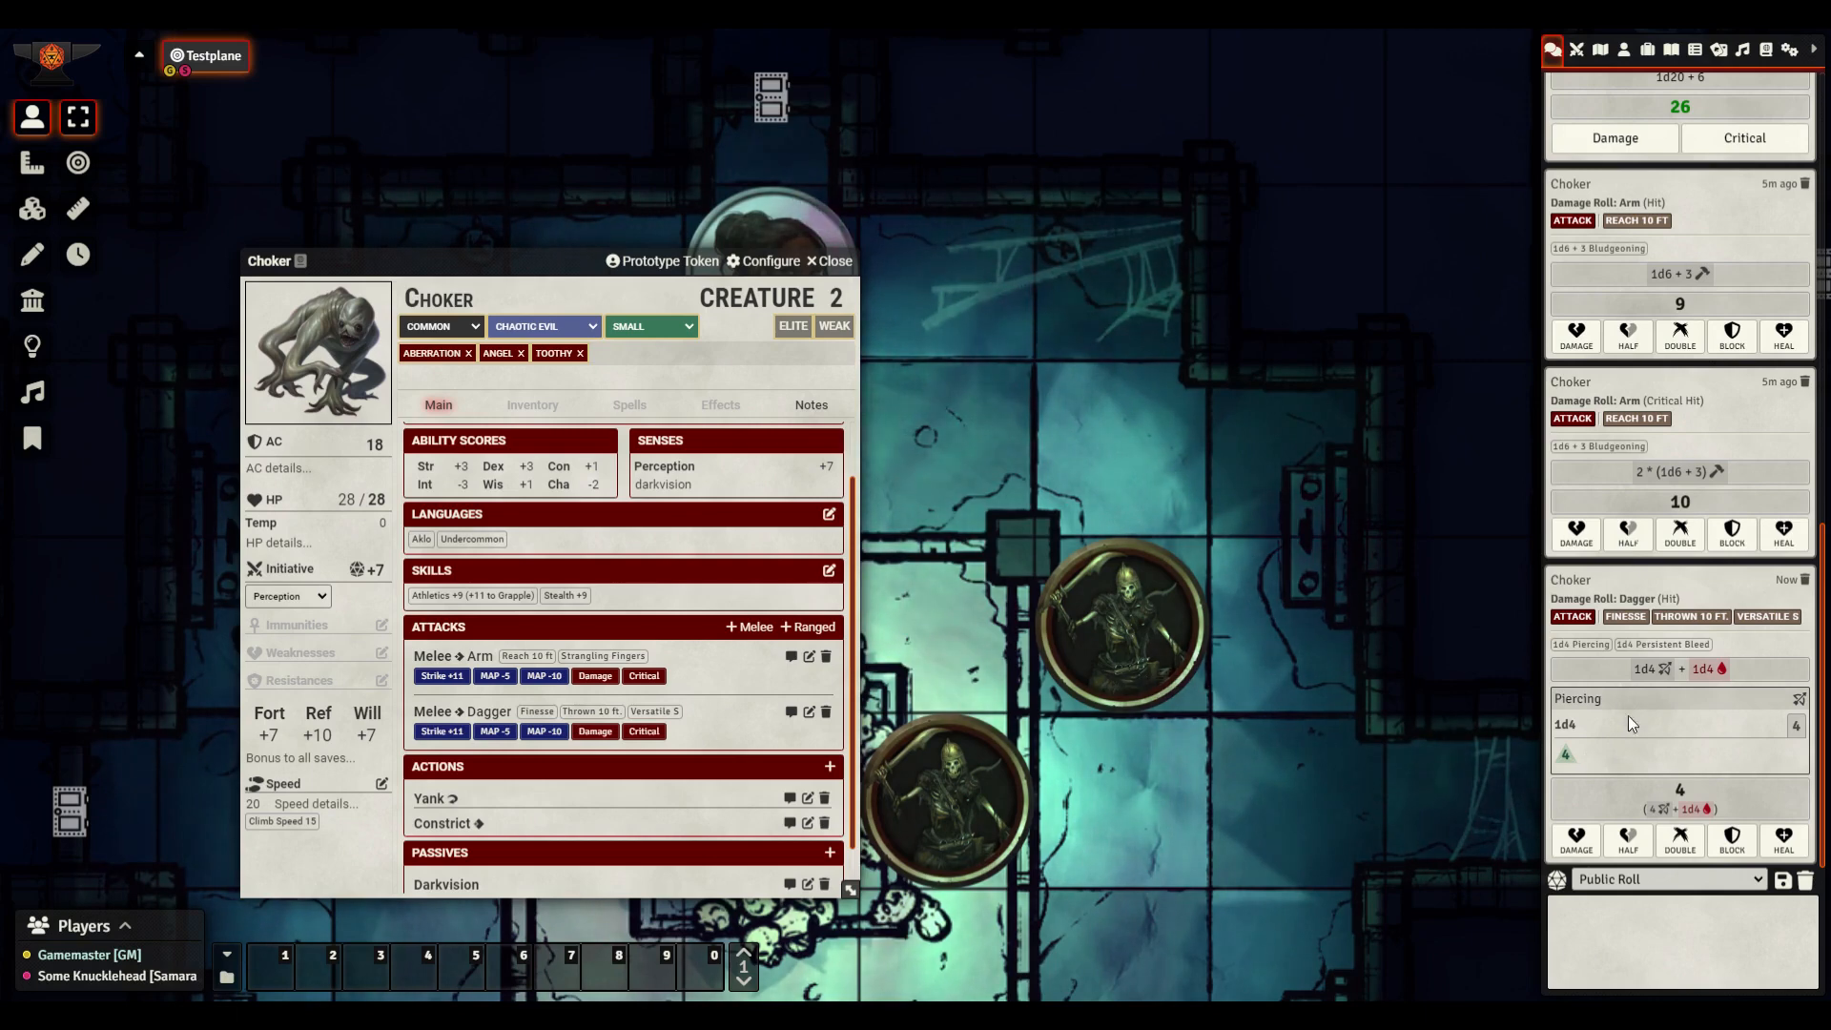
left_click(1610, 670)
left_click(1009, 272)
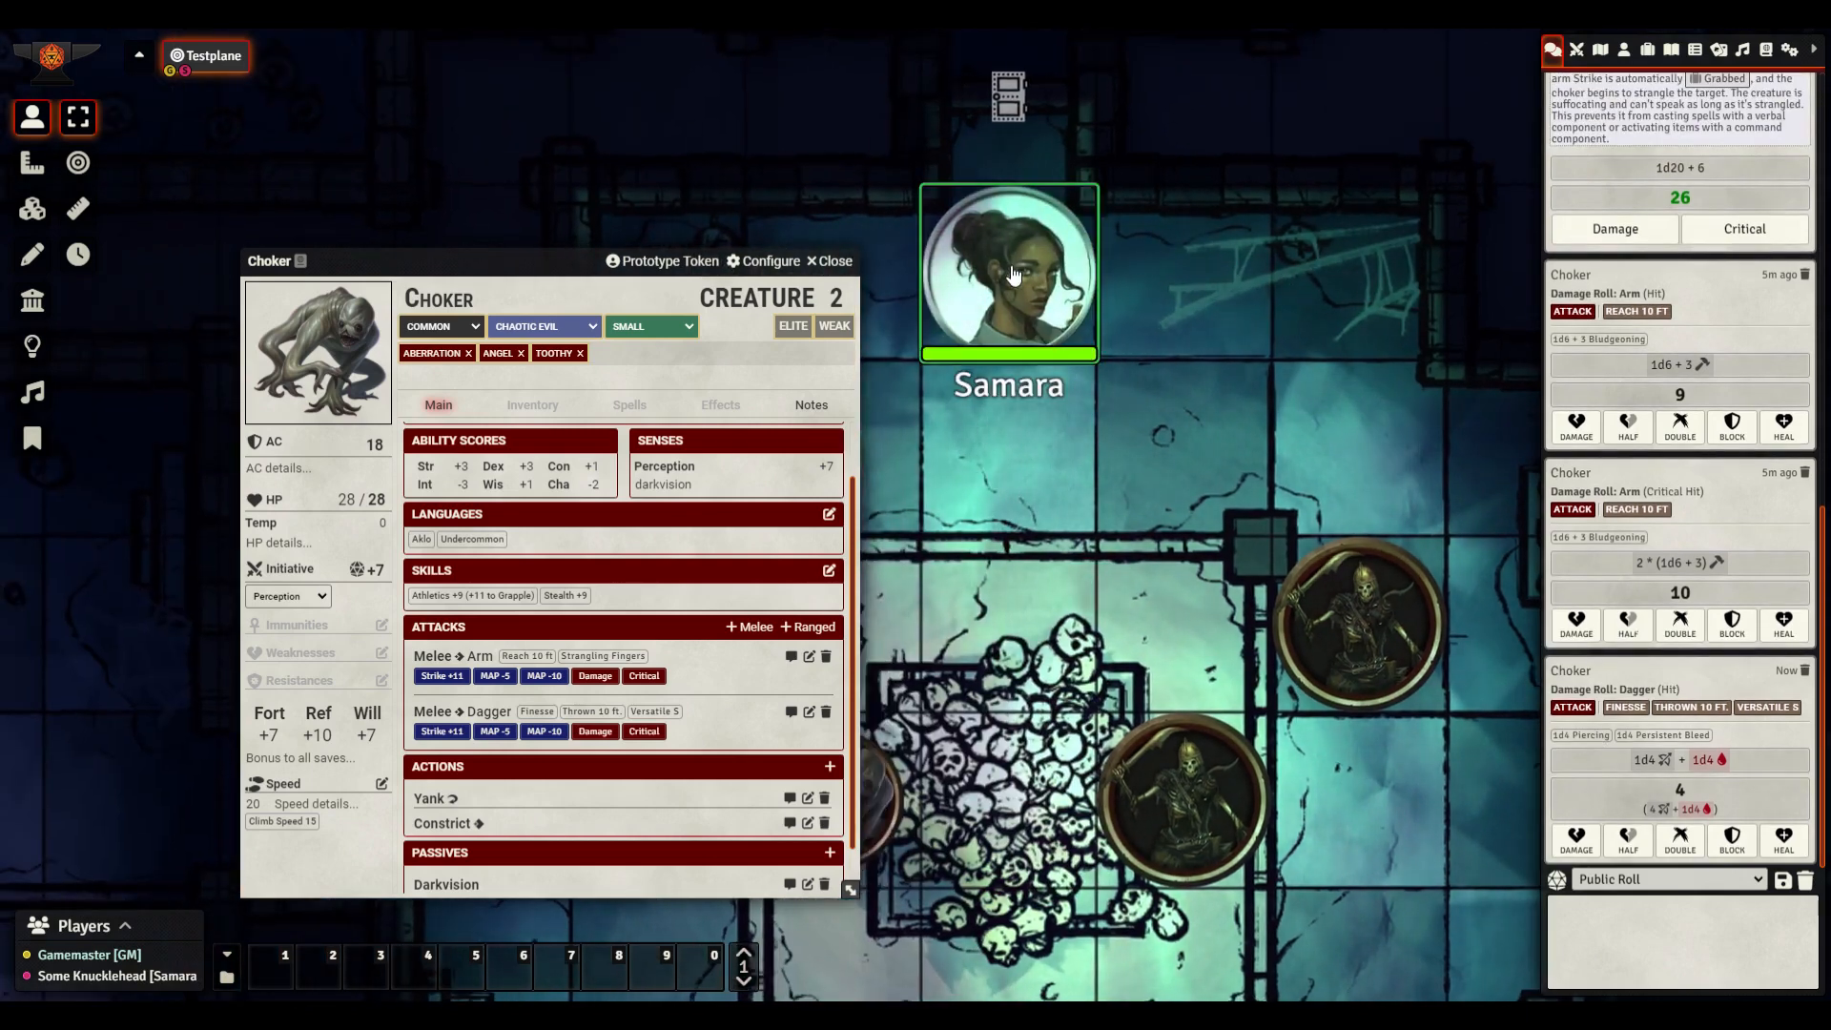
left_click(1576, 839)
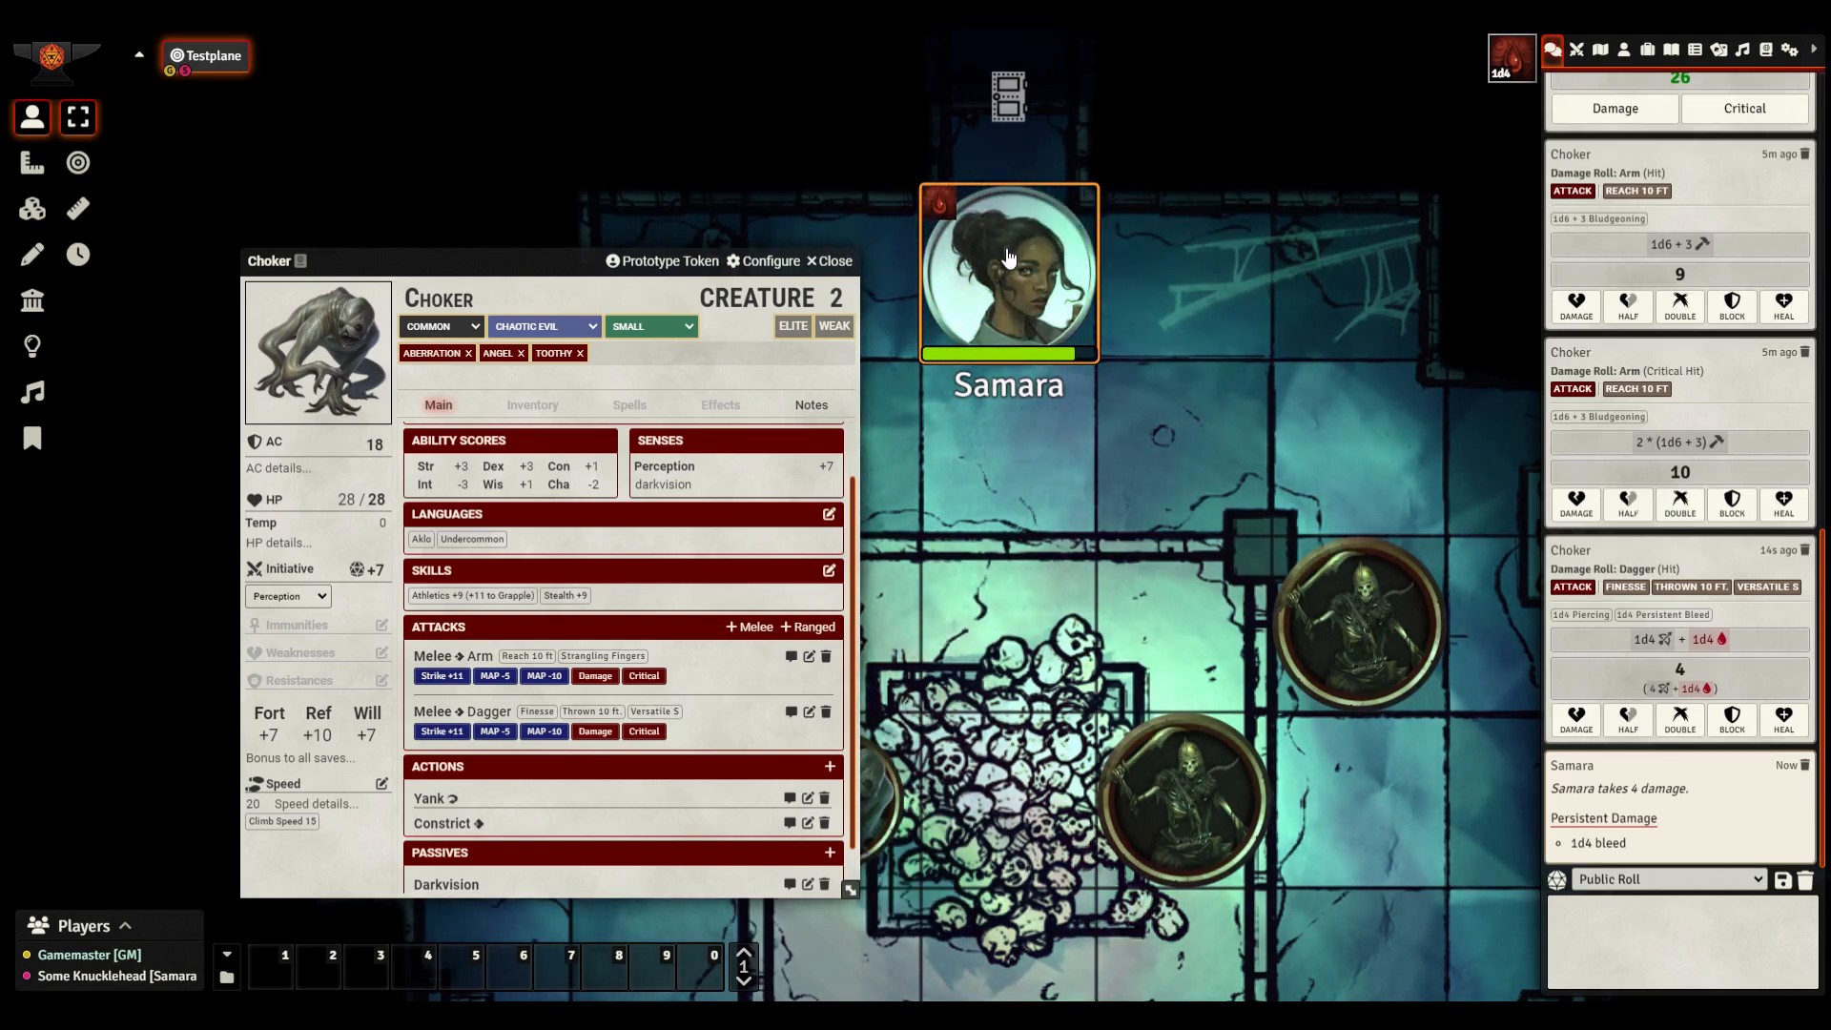
Expand the Choker's Constrict action, post its DC 19 Basic Fortitude save to chat, and collapse the action again
left_click_drag(1158, 454, 1072, 473)
left_click_drag(557, 283, 855, 193)
scroll(838, 619, "down", 1)
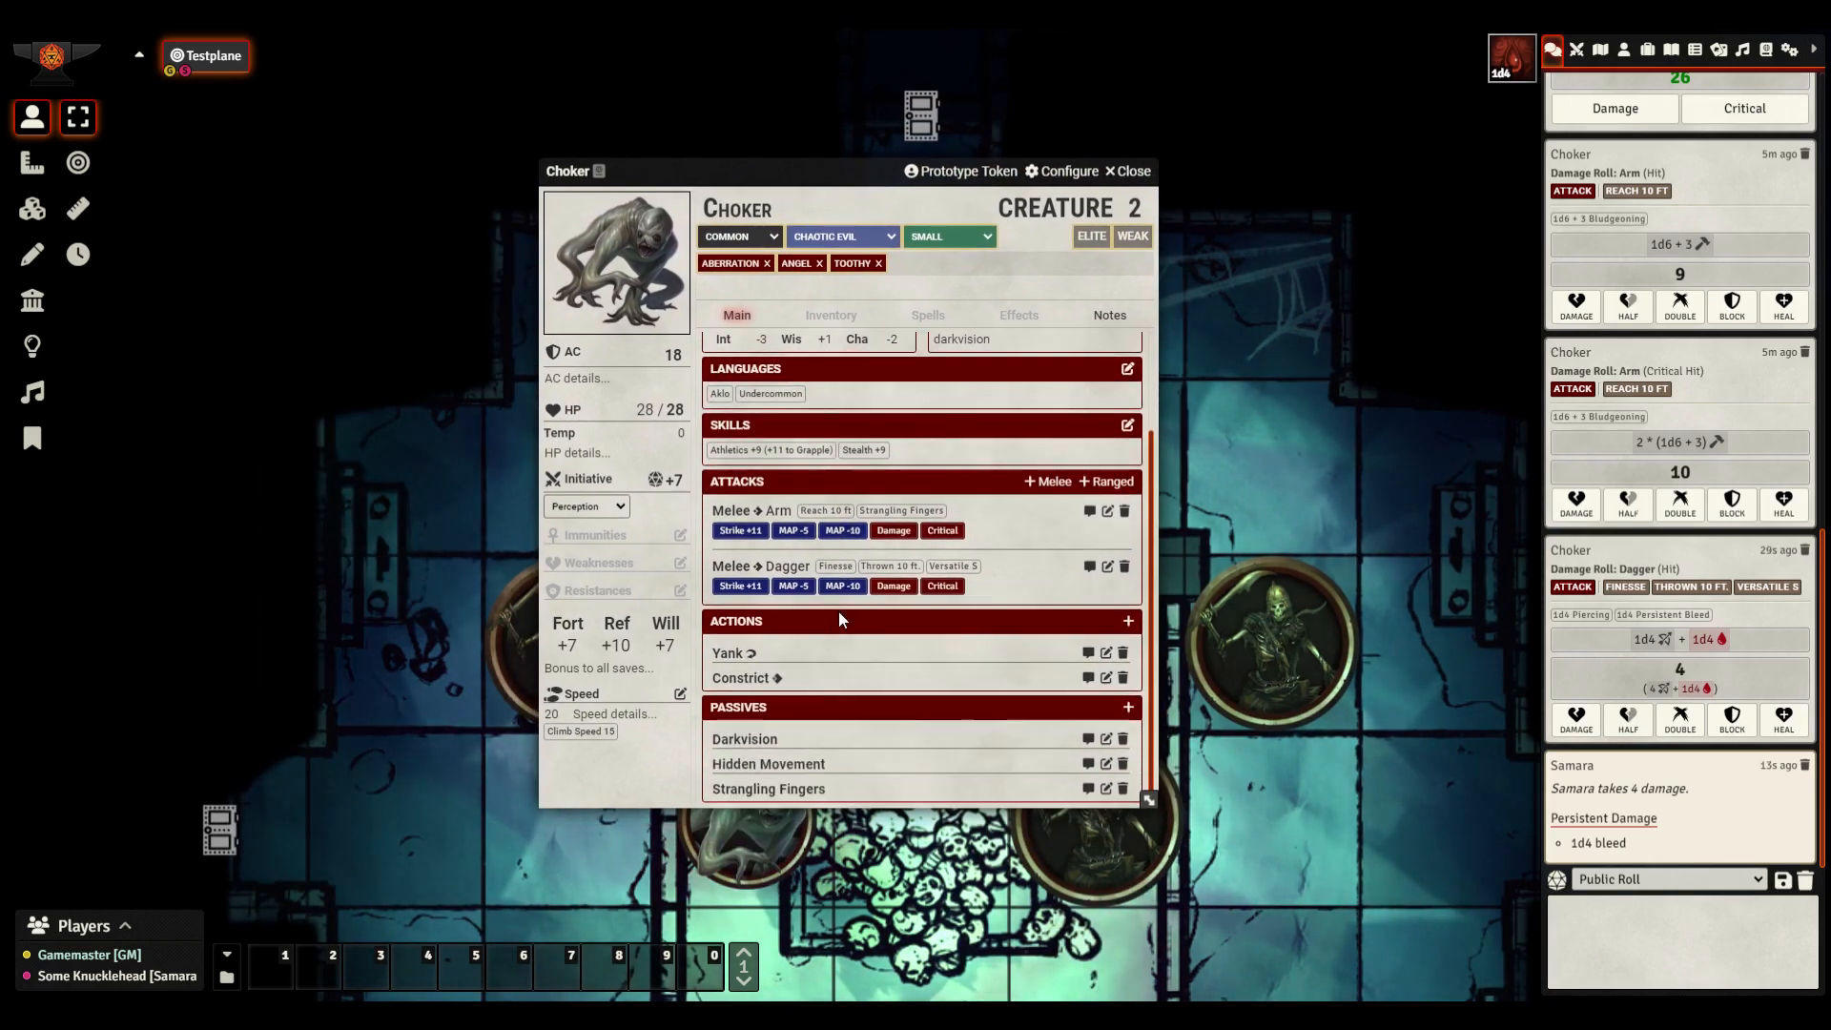
left_click(763, 679)
scroll(890, 635, "down", 1)
scroll(890, 635, "down", 1)
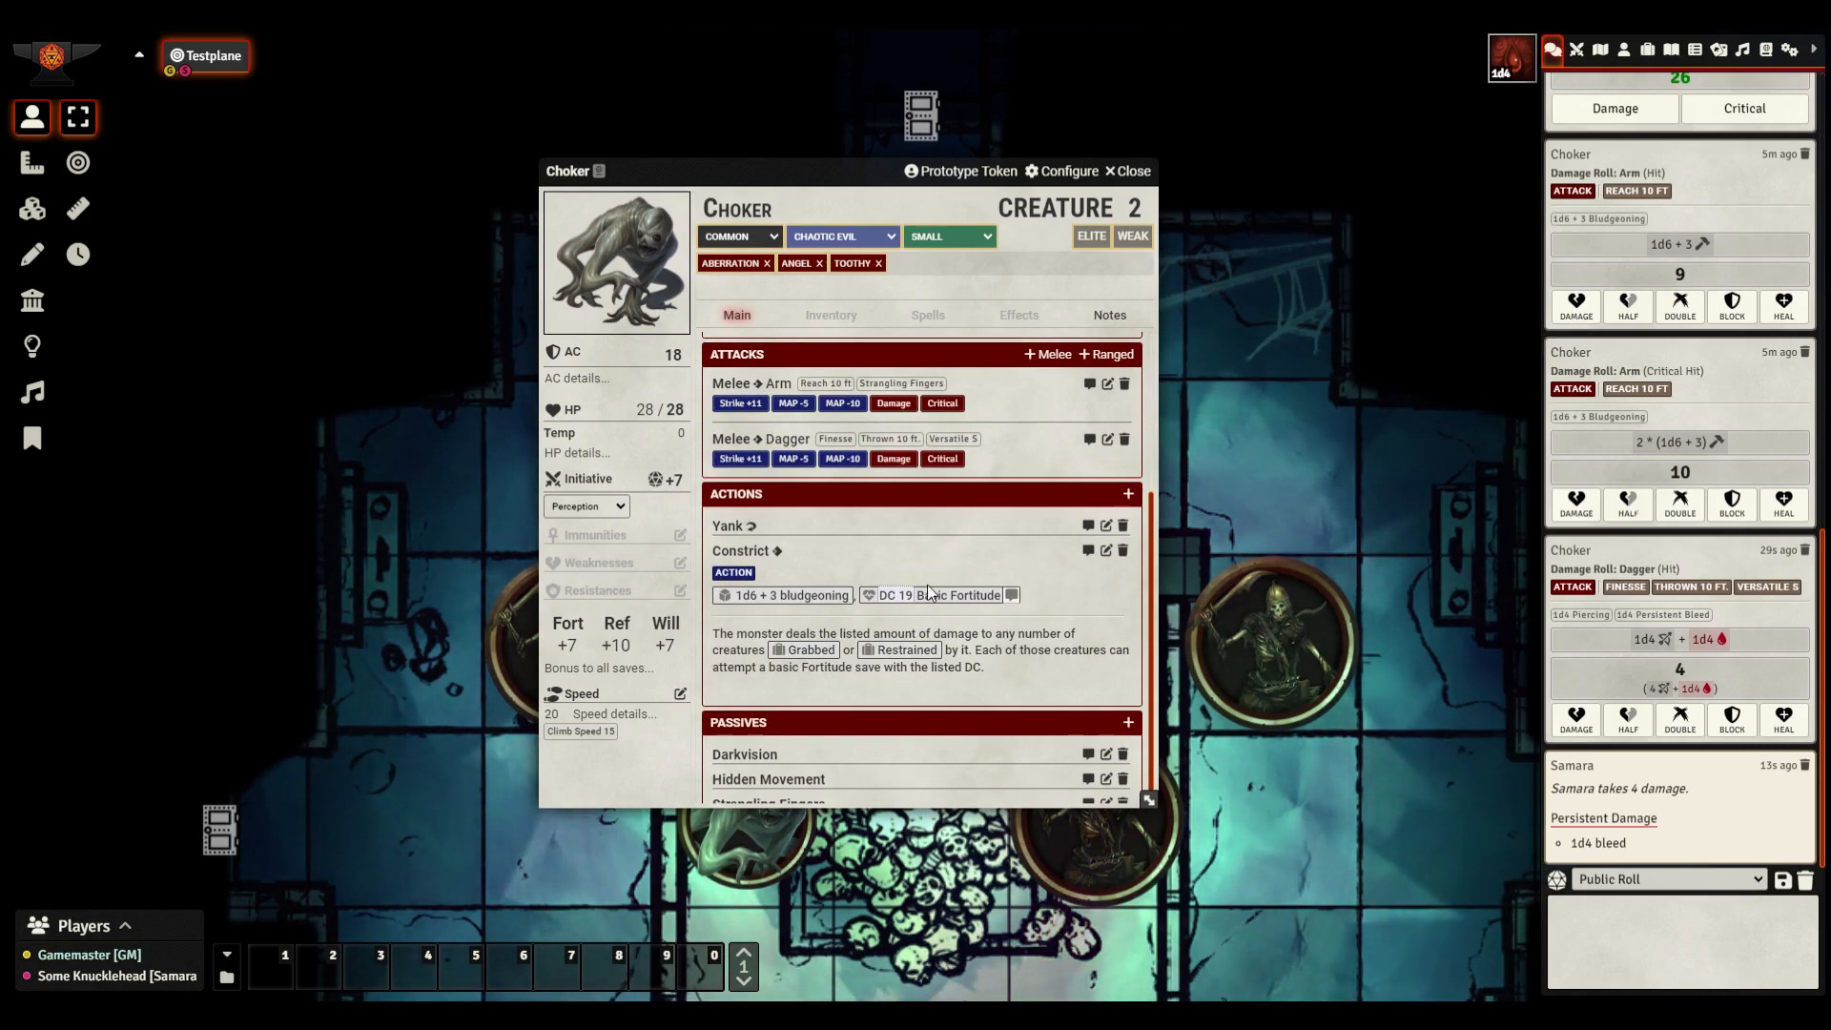
left_click(1014, 596)
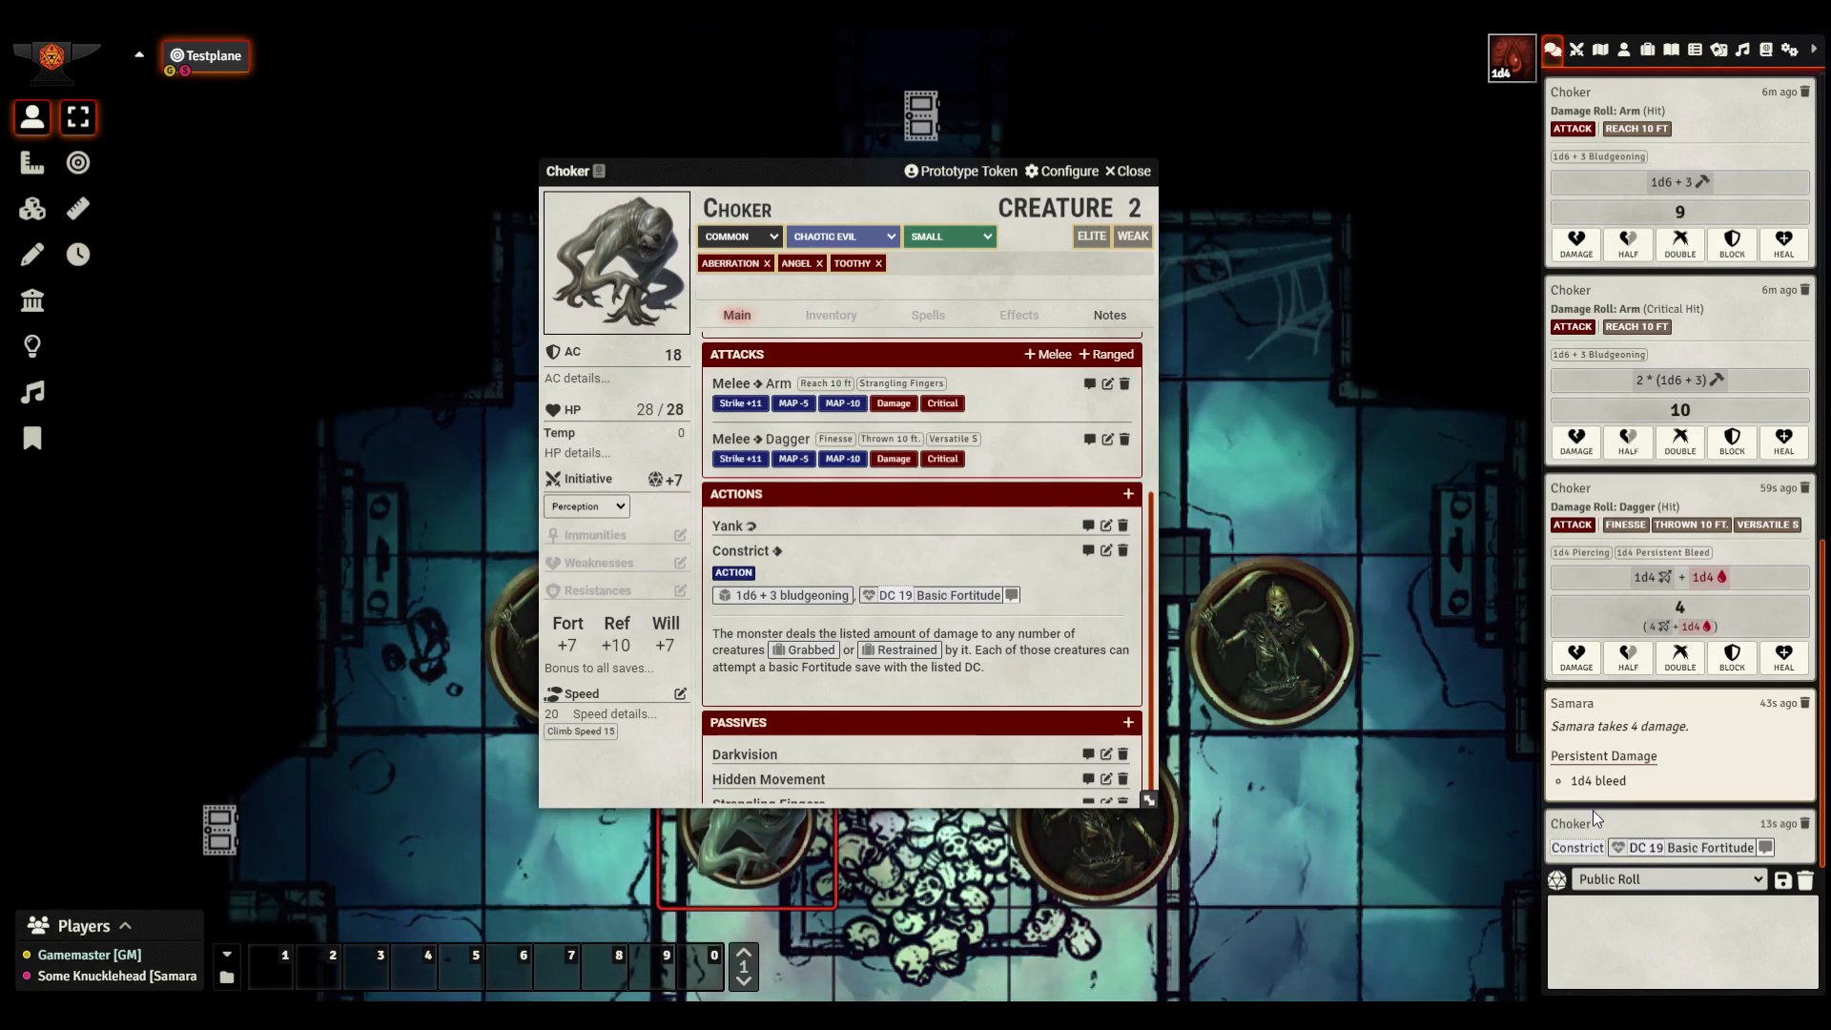
left_click(762, 555)
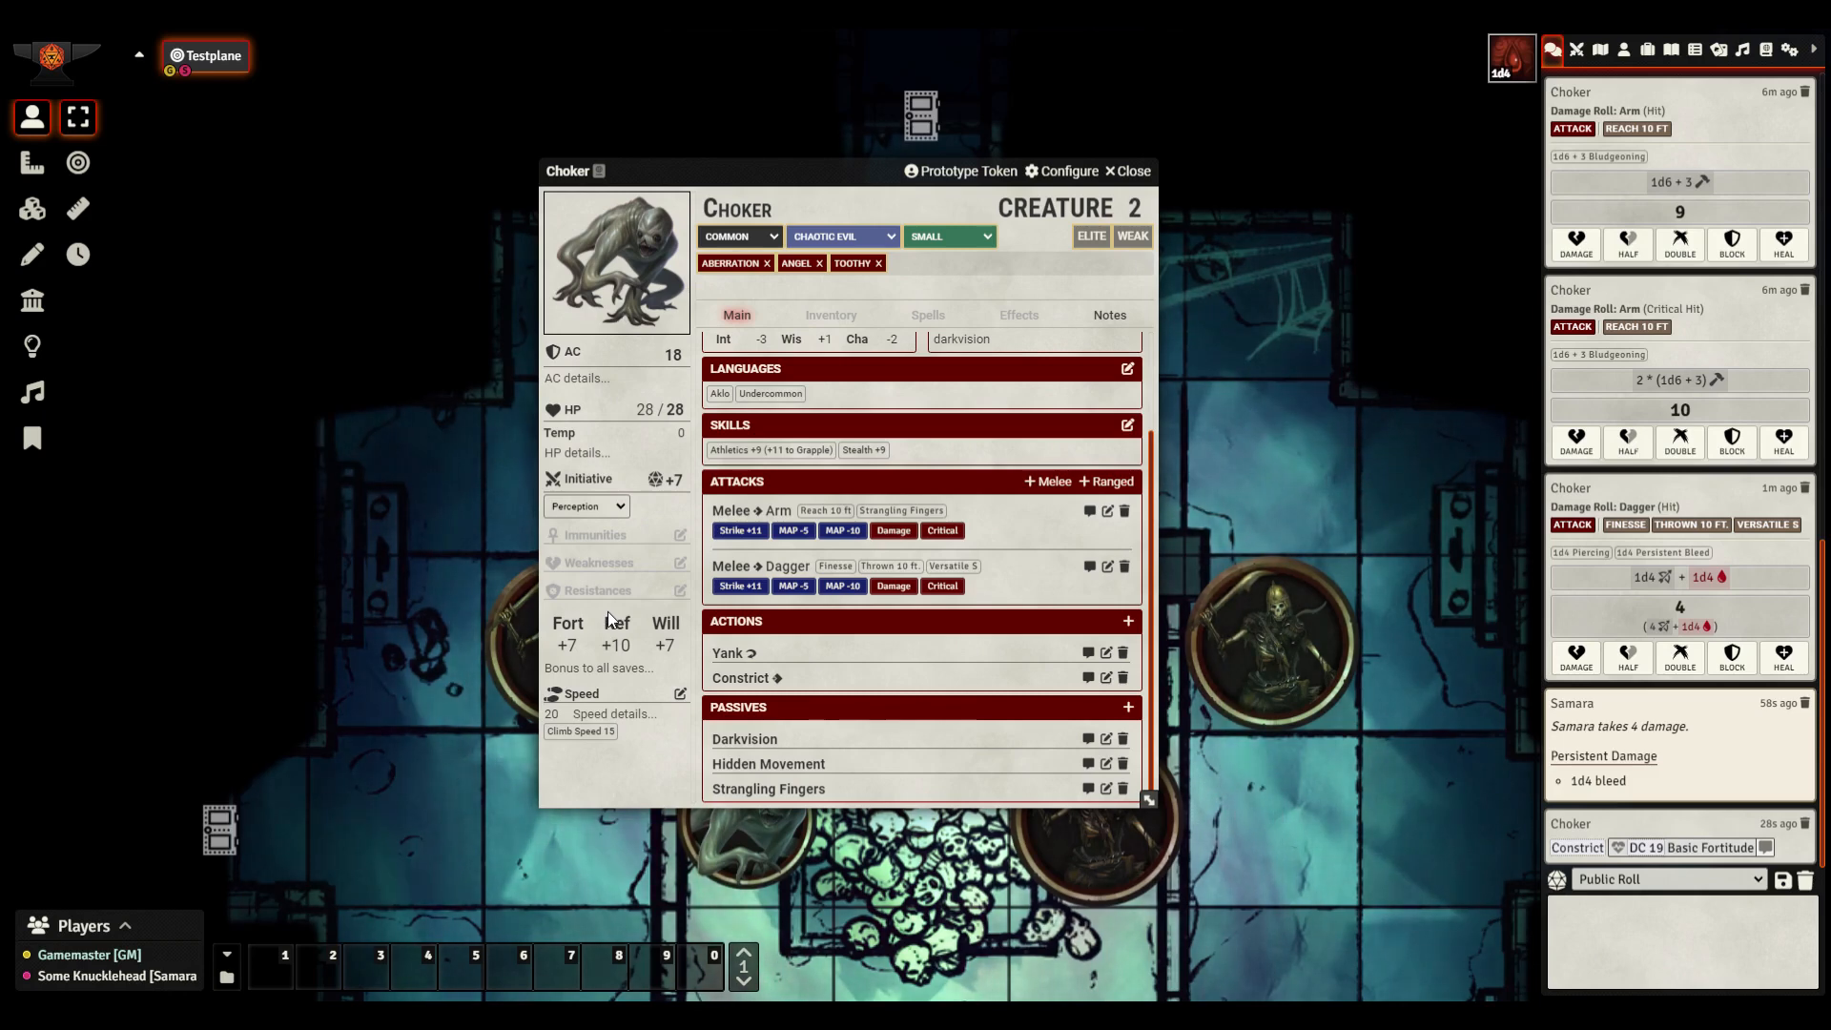
Add a deafened immunity to the Choker, save it, and close the immunities editor
left_click(678, 536)
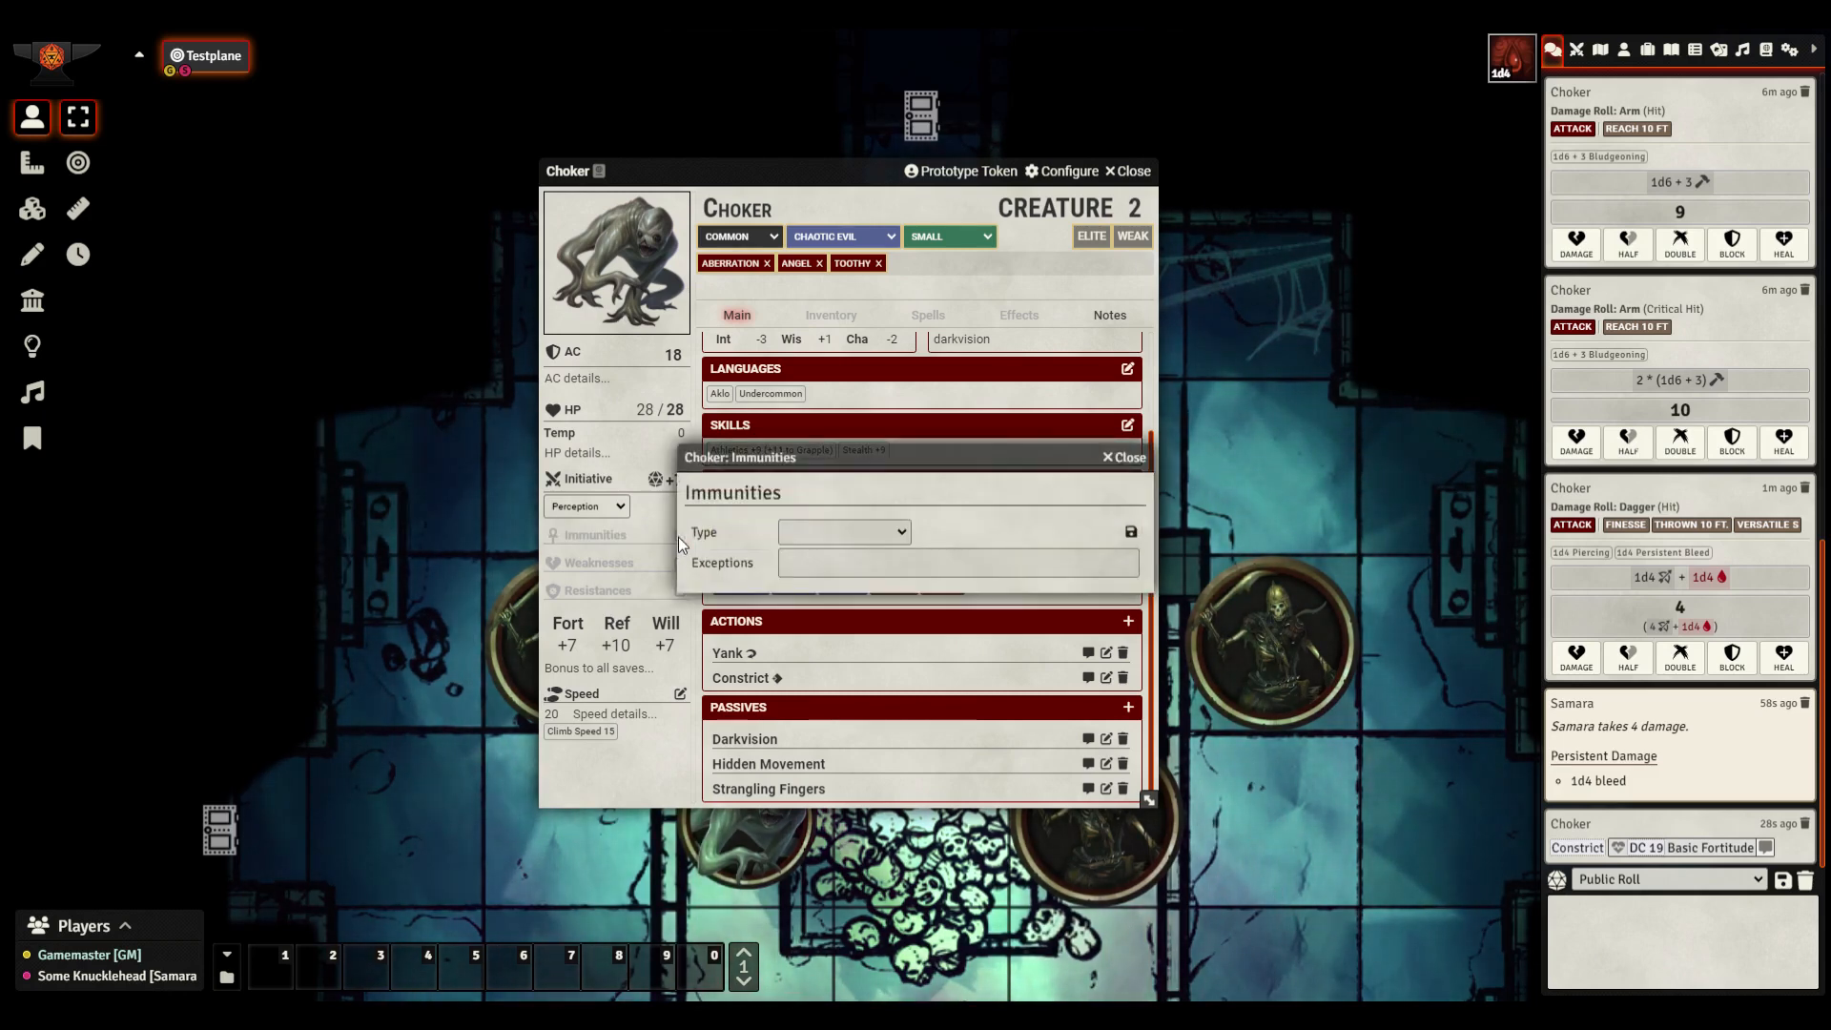
left_click(894, 536)
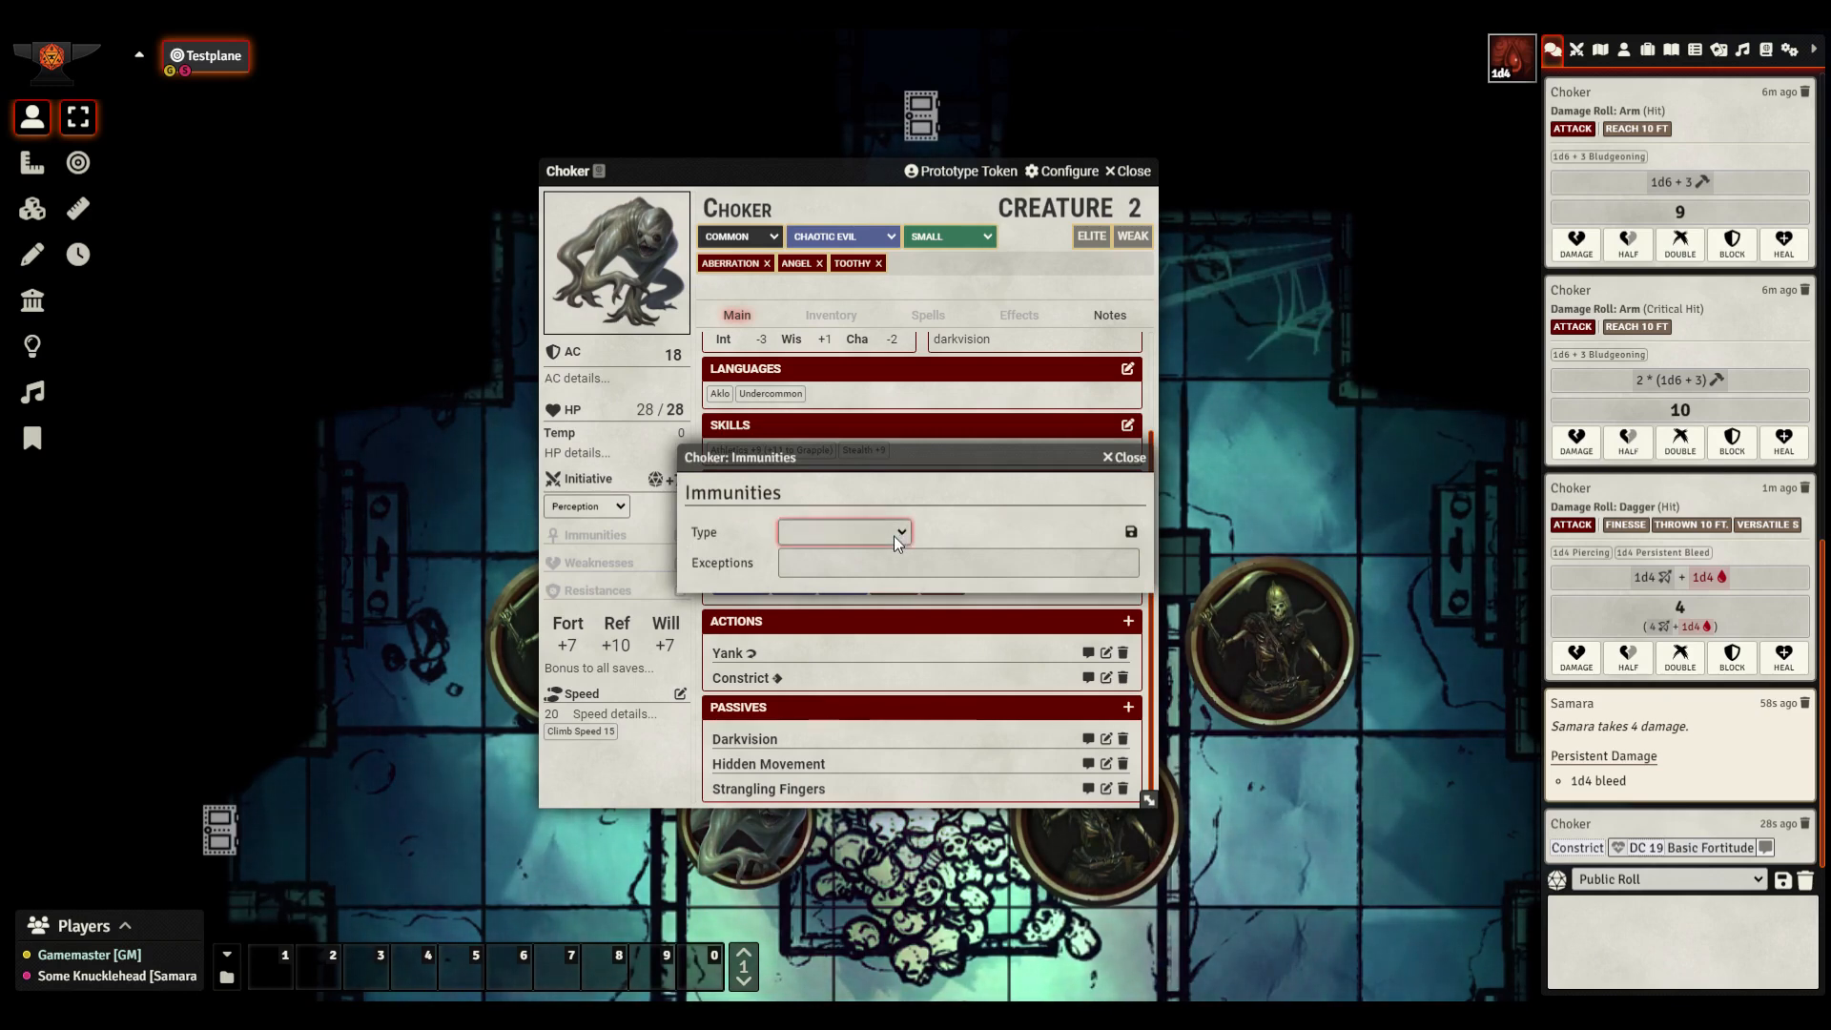
left_click(844, 645)
left_click(975, 530)
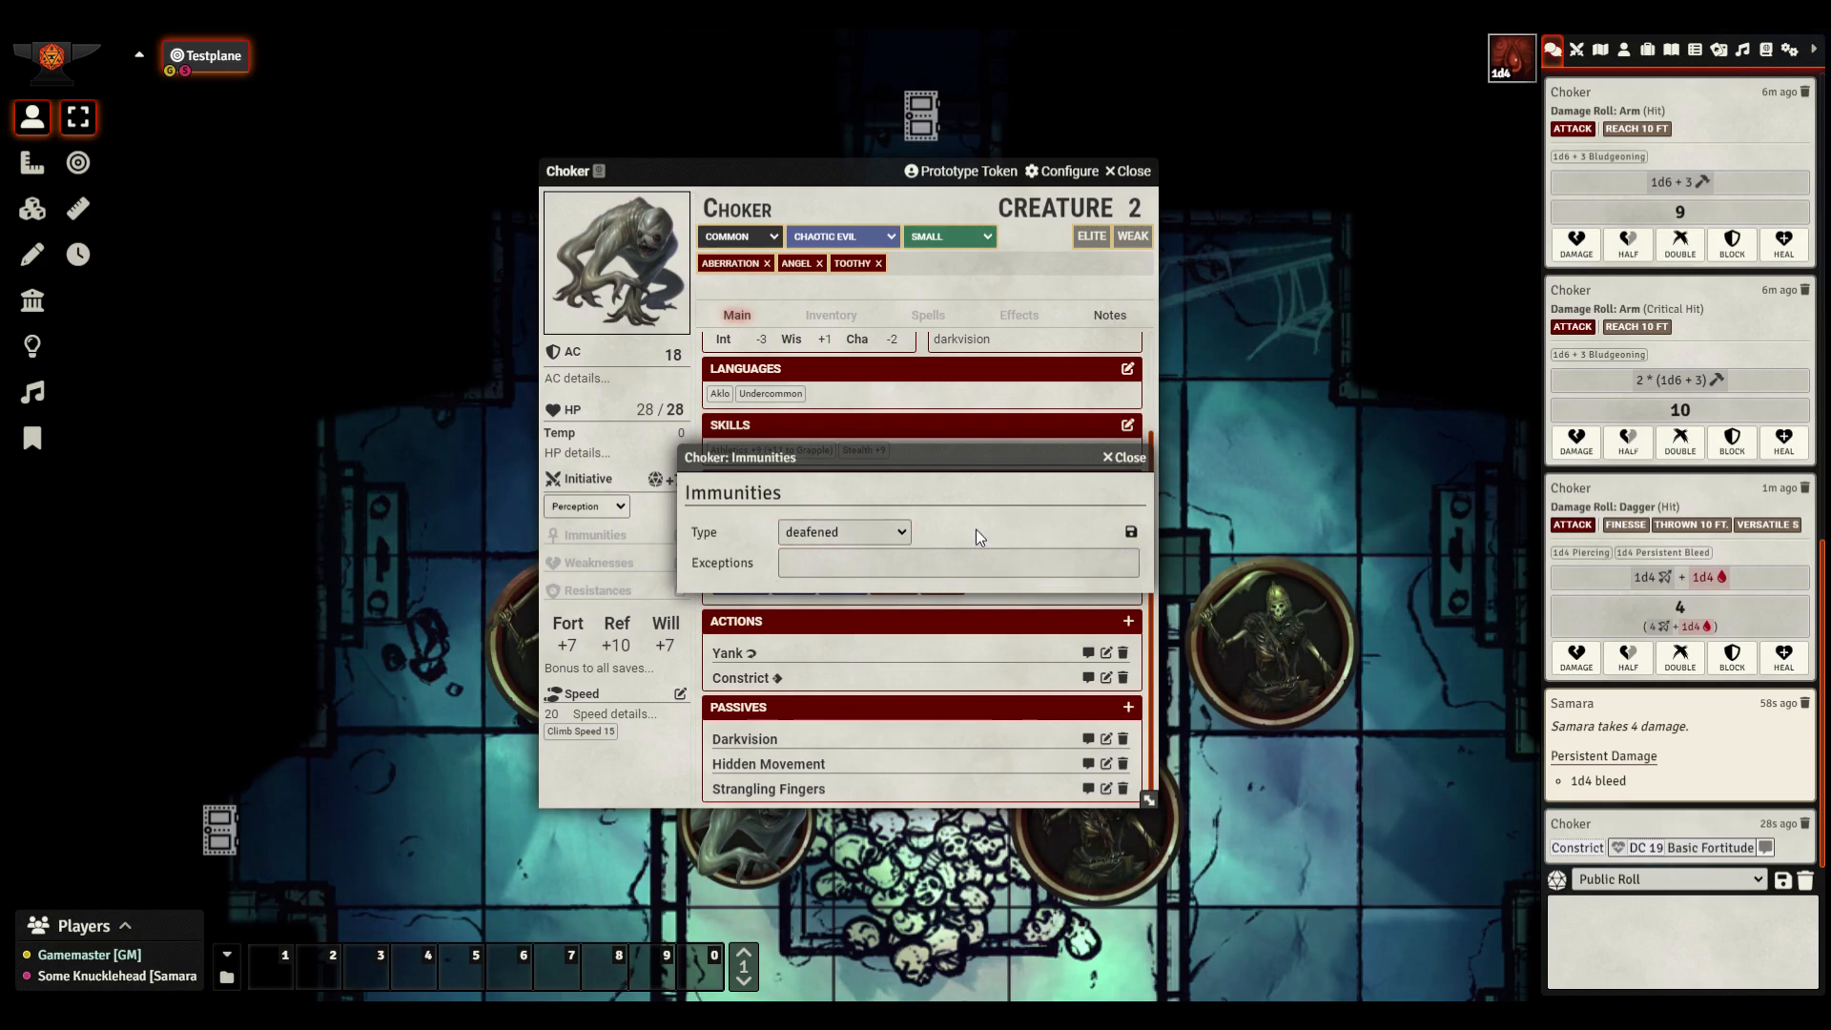
left_click(1131, 531)
left_click(1144, 457)
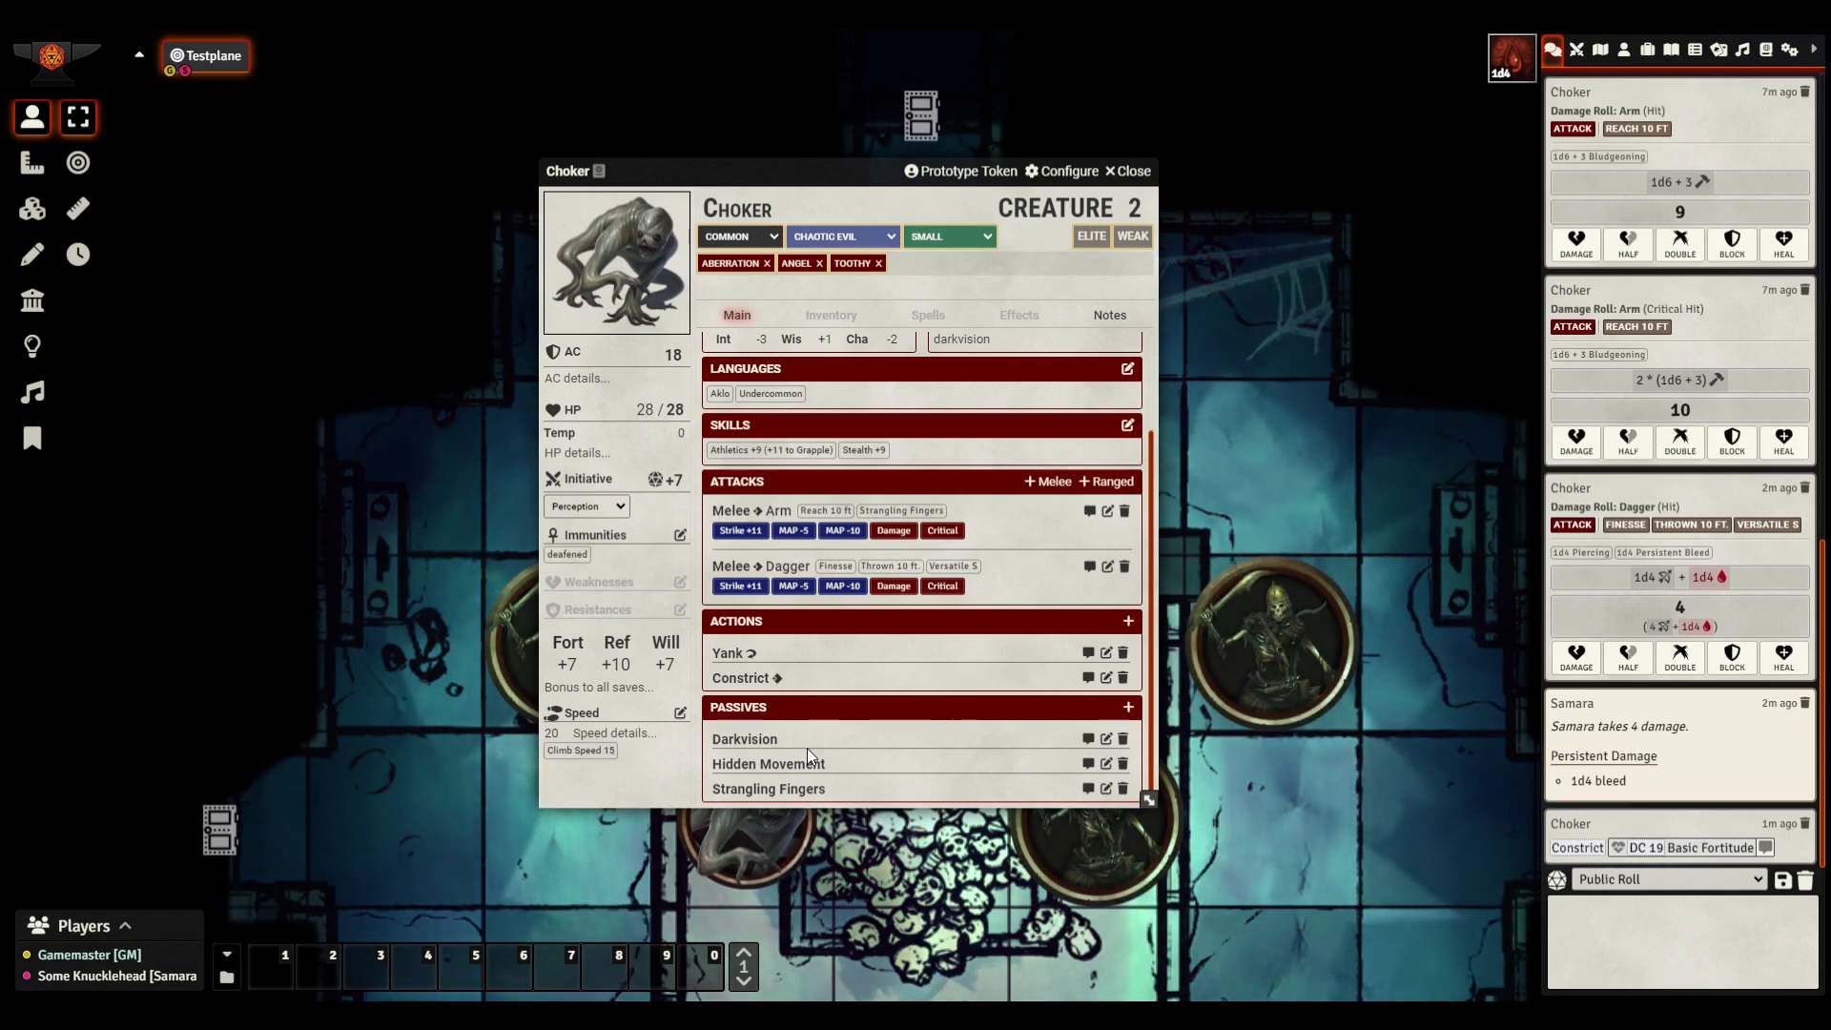
Search the bestiary compendium for "uni" and open the Unicorn's sheet
left_click_drag(689, 181, 388, 204)
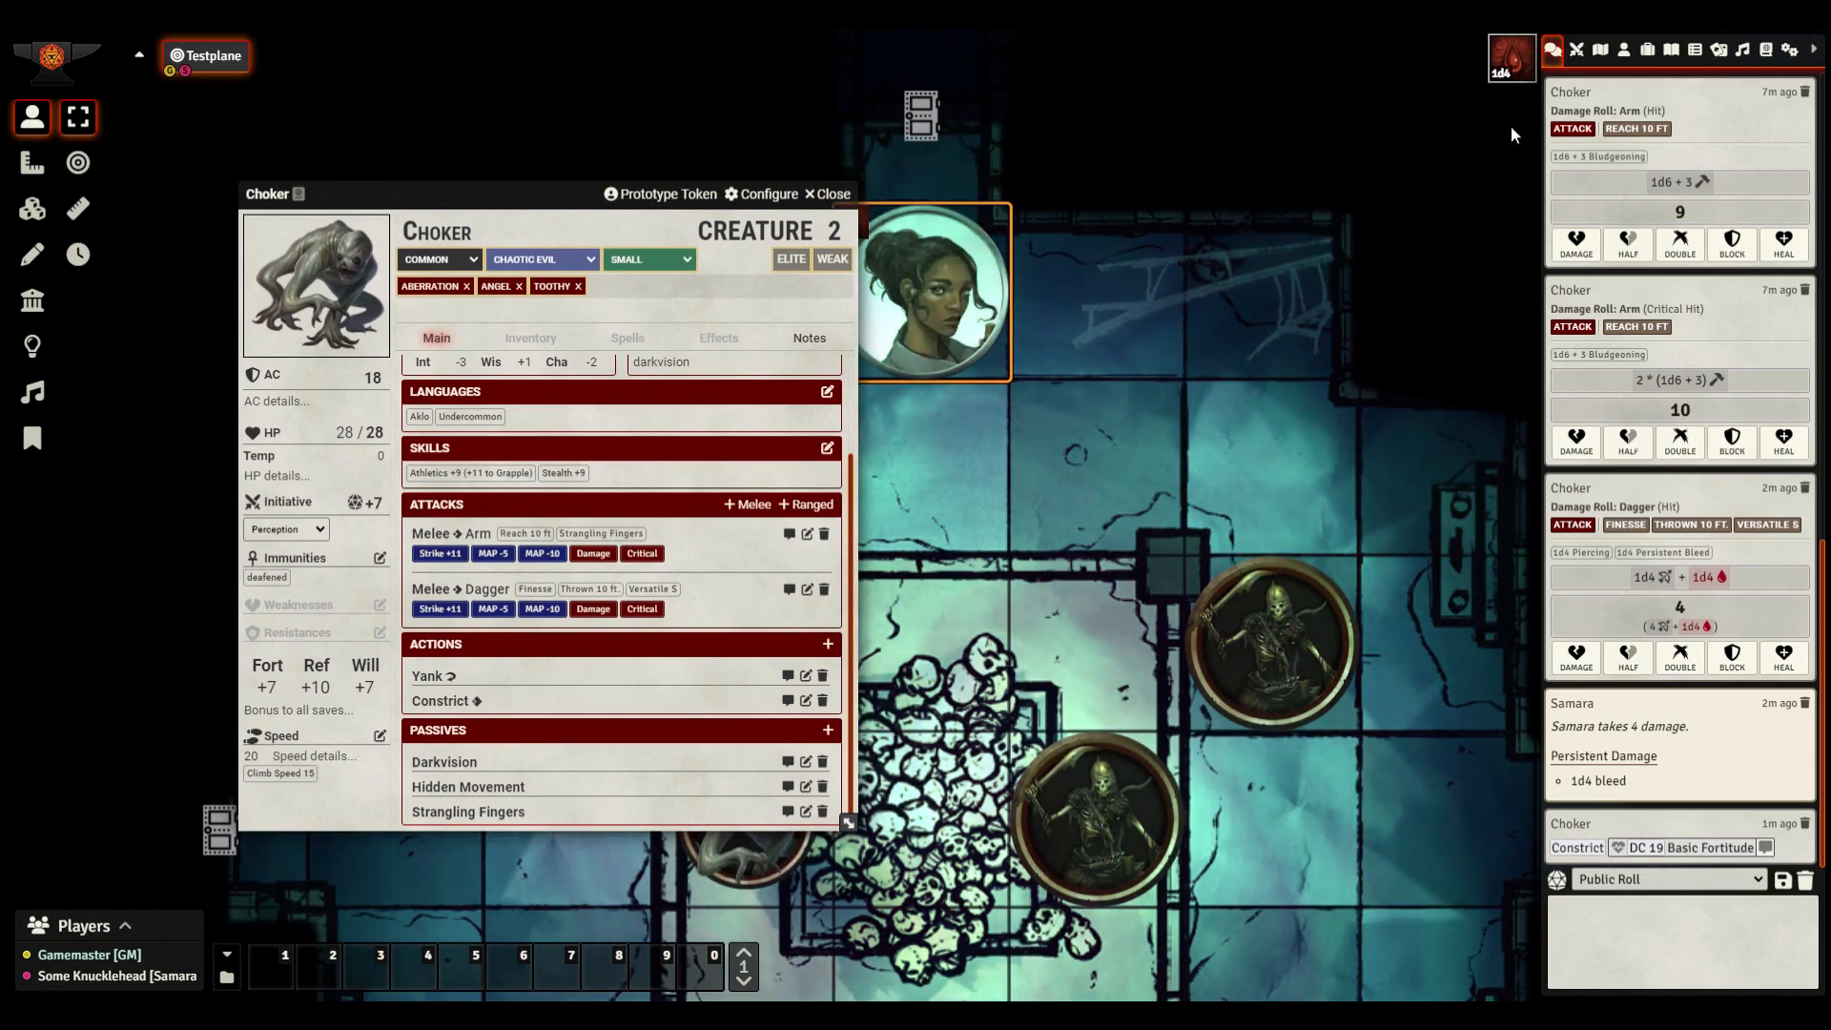
left_click(1624, 49)
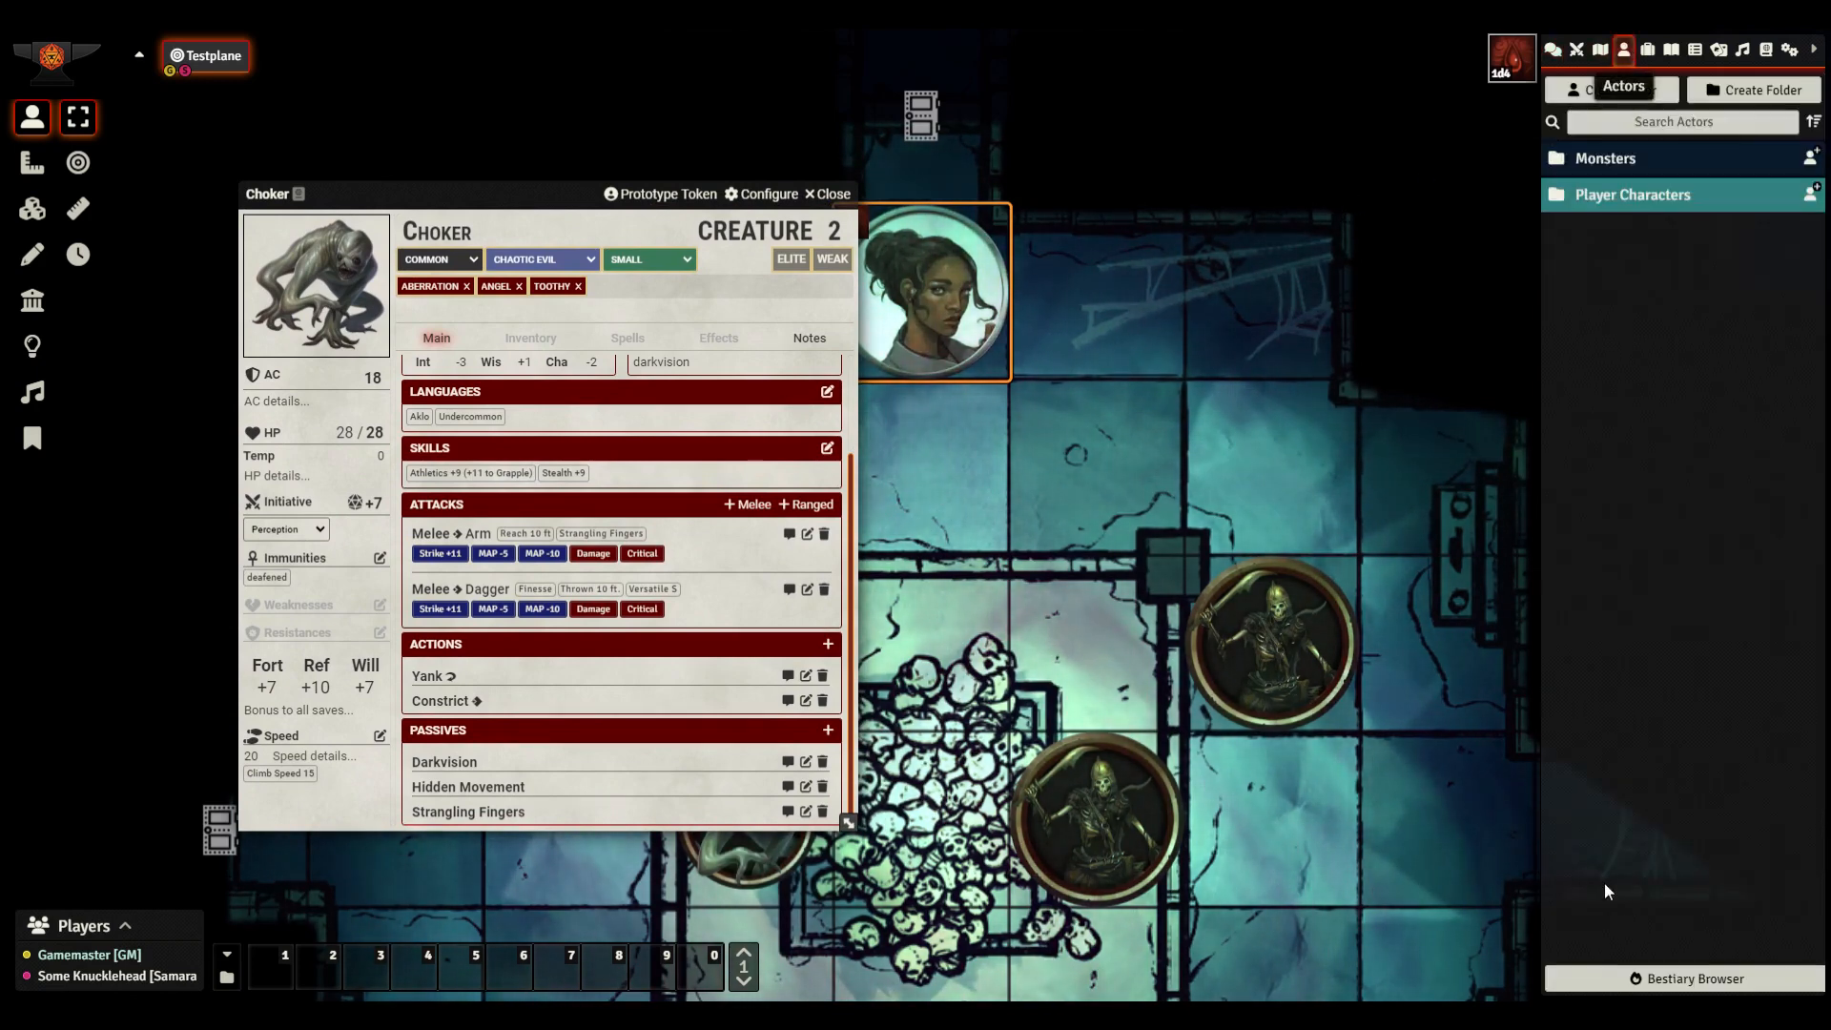
left_click(1689, 978)
left_click_drag(415, 176, 1207, 197)
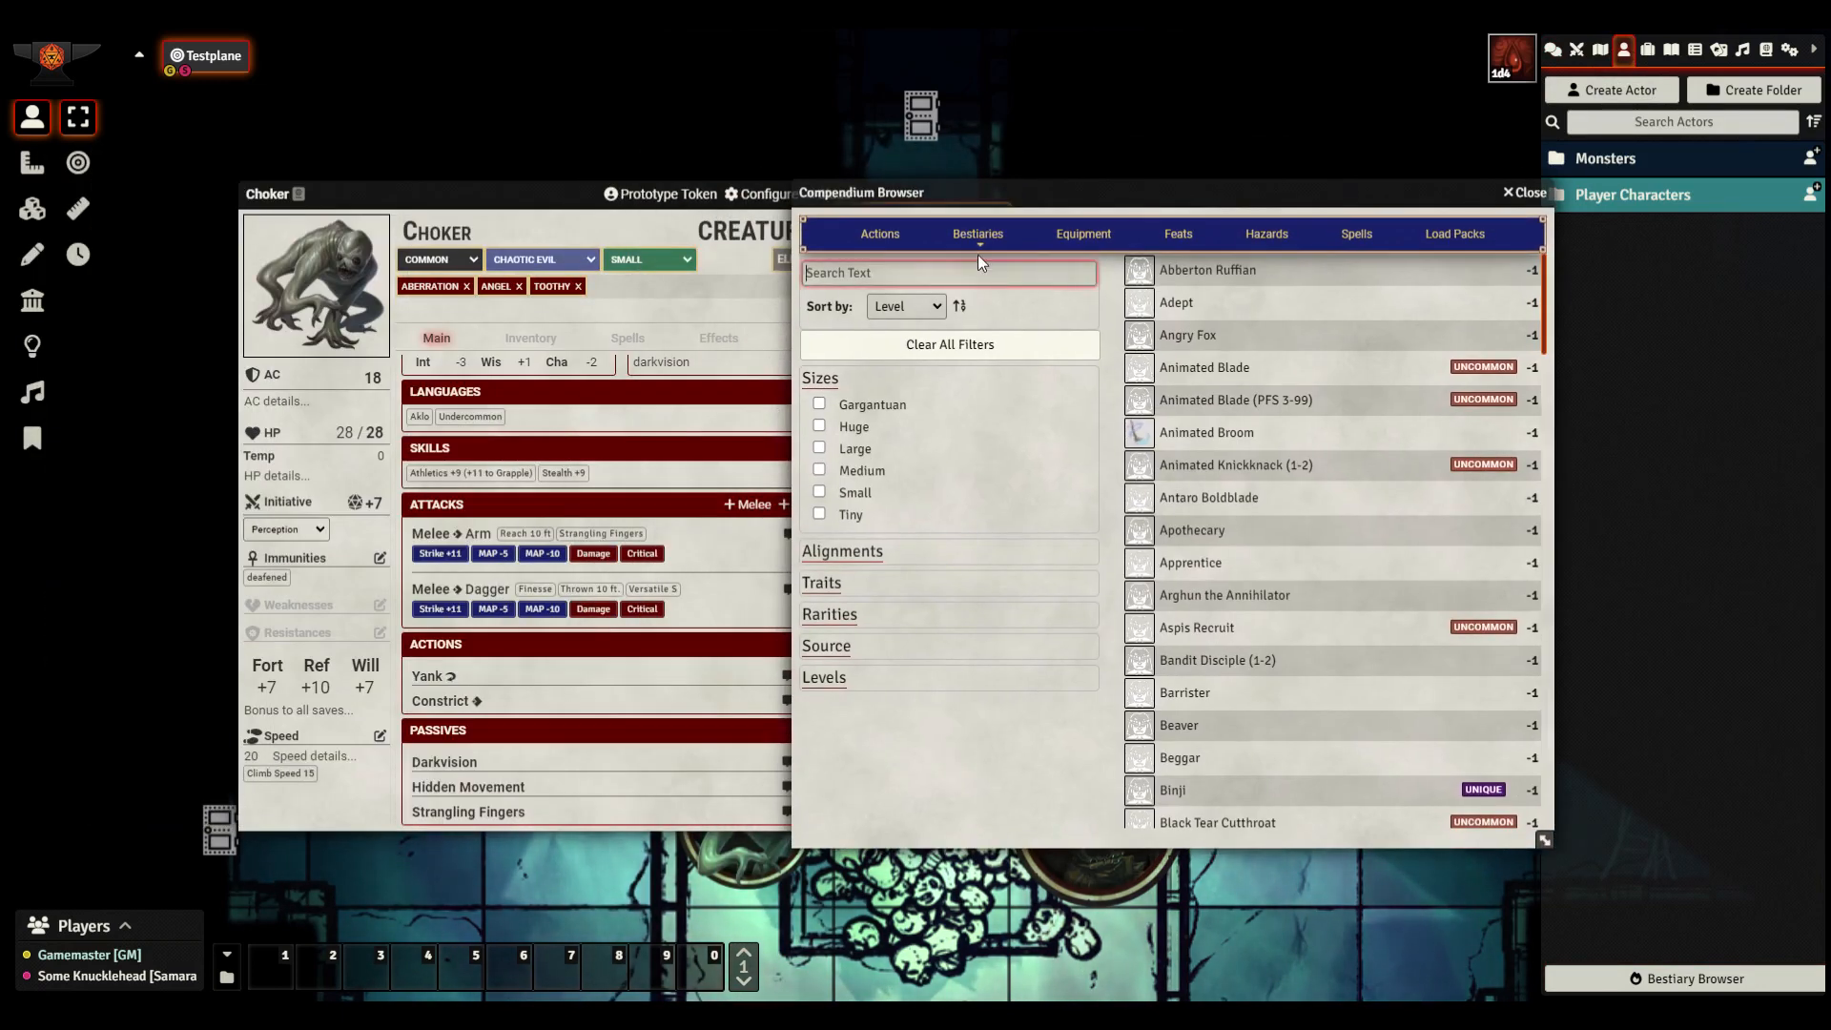
type("uni")
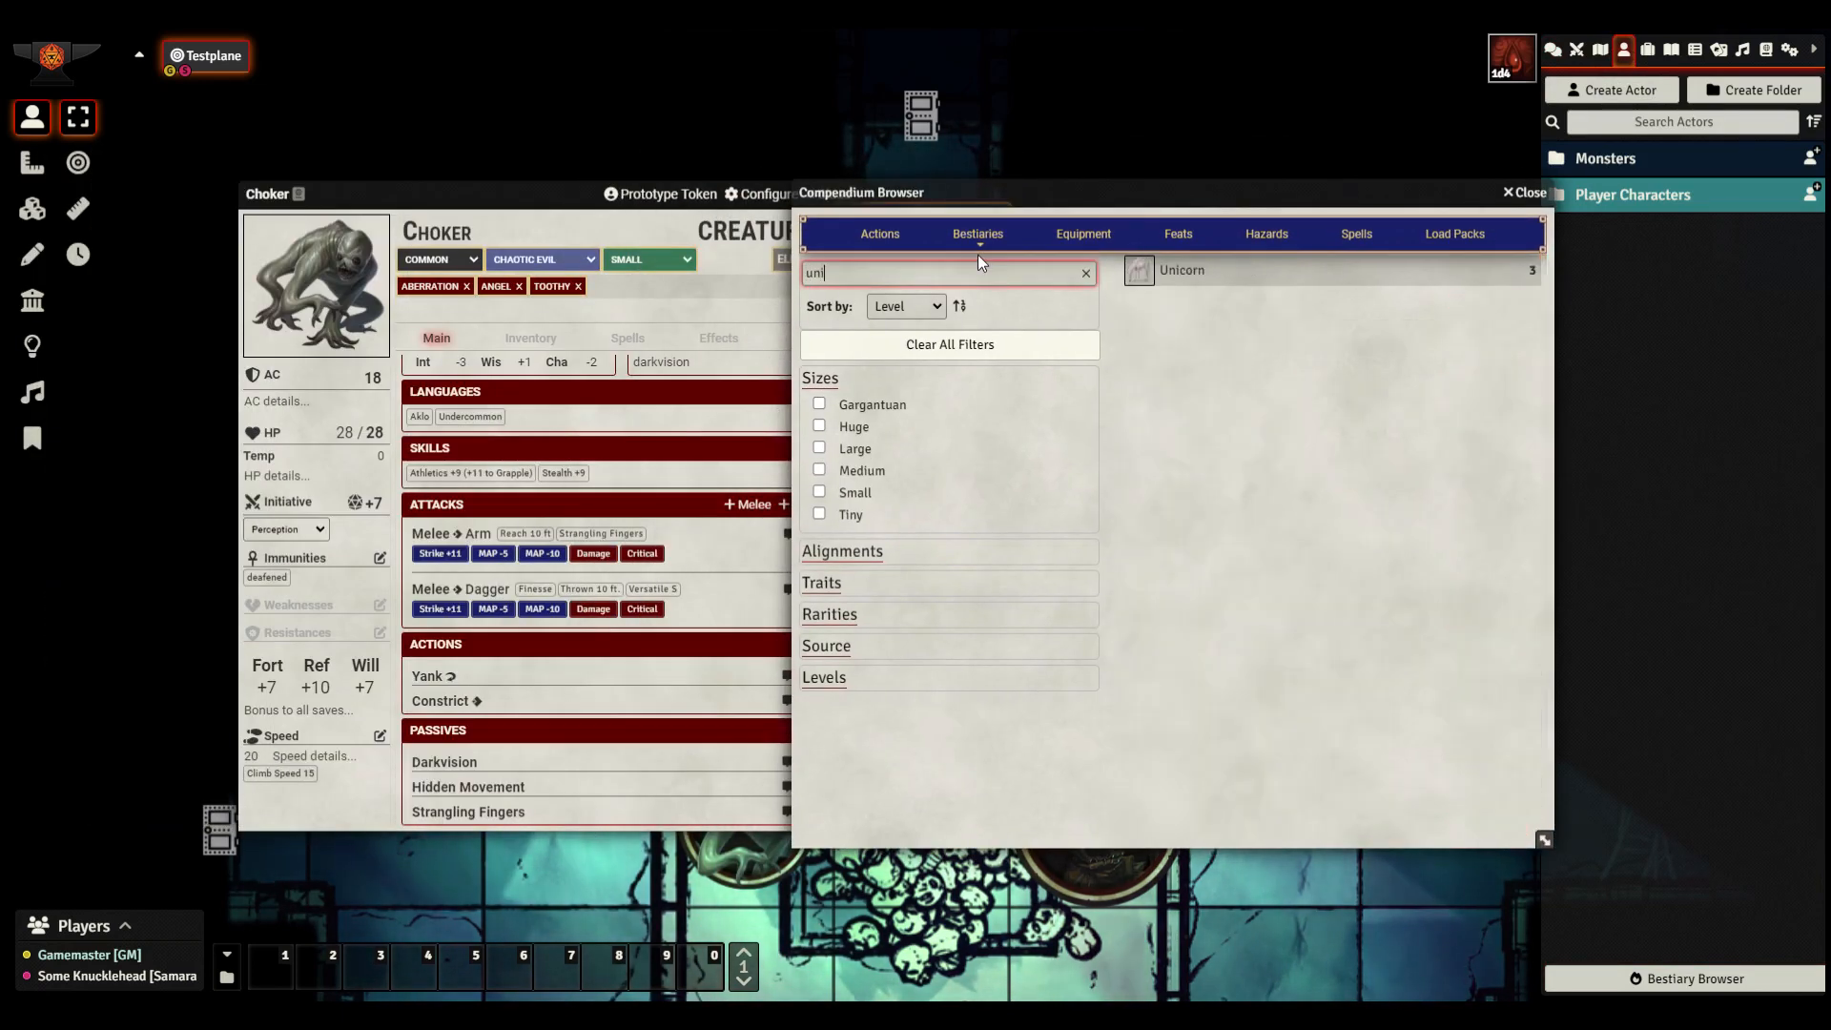
left_click(1183, 270)
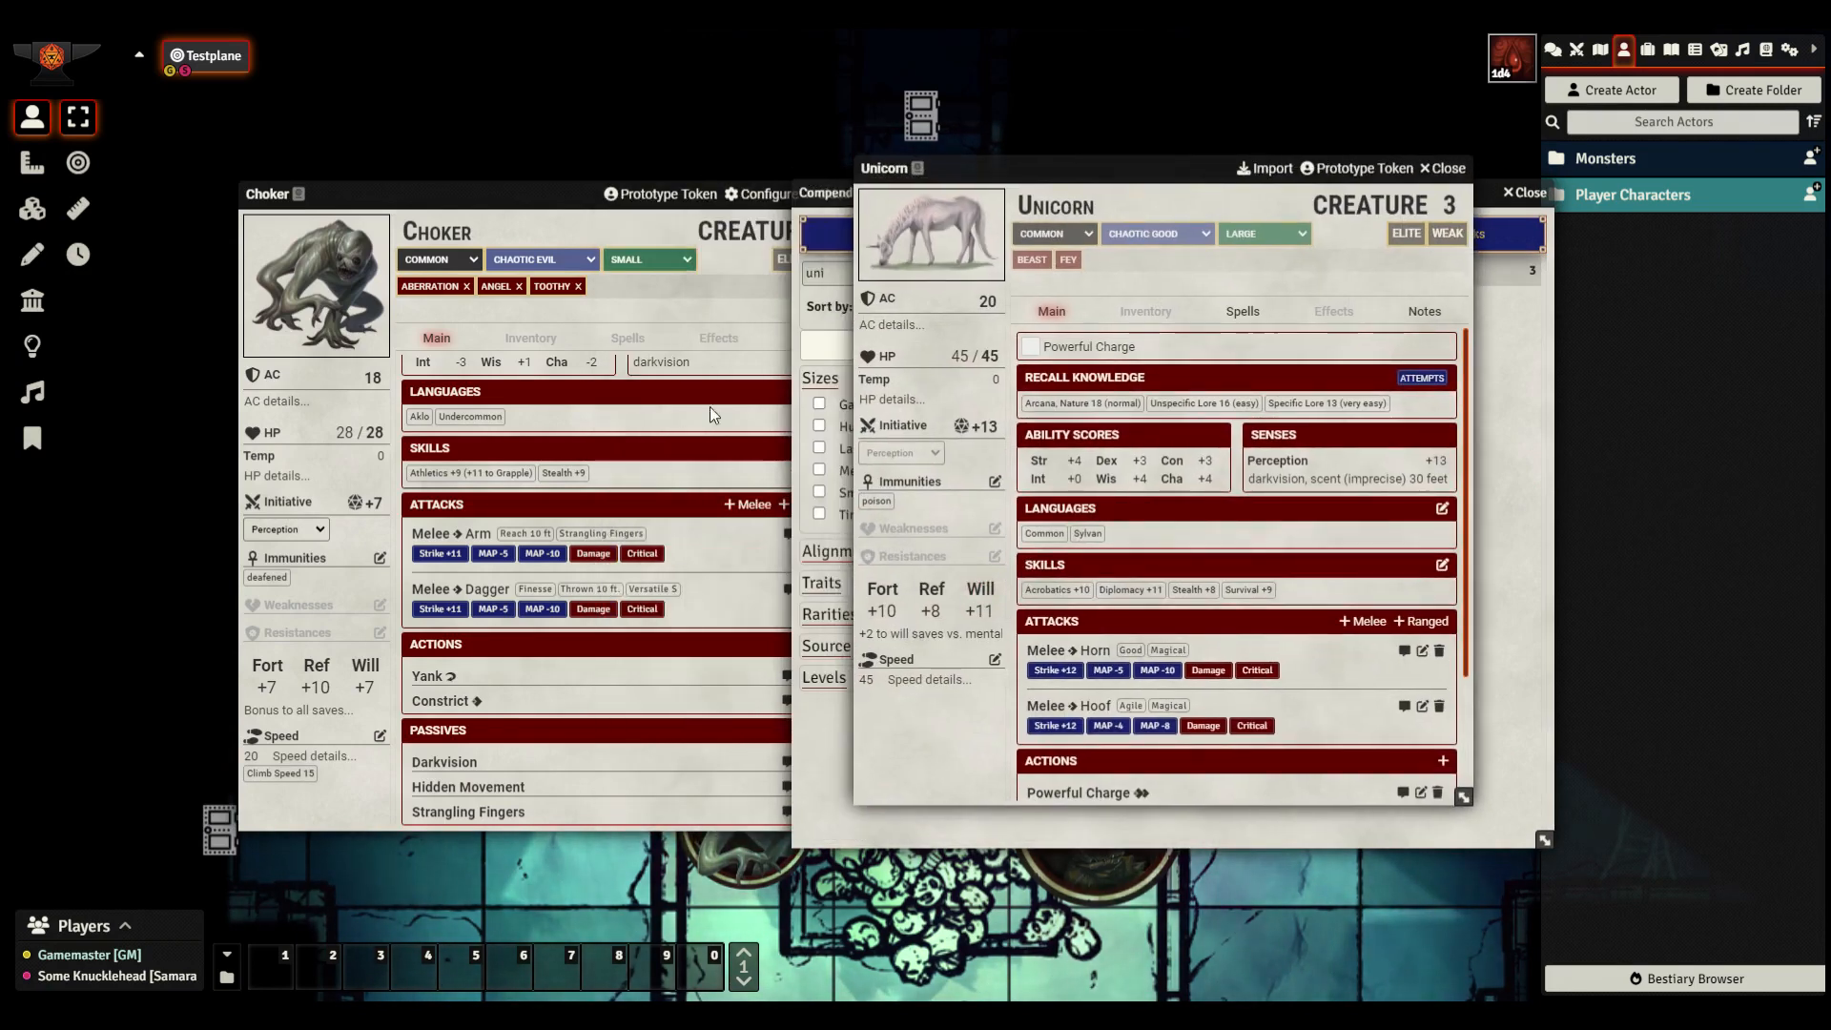
Set the Choker's sheet beside the Unicorn's, and expand and collapse the Unicorn's "+2 to Will Saves vs. Mental" passive
mouse_move(516, 198)
left_mouse_down()
mouse_move(439, 192)
mouse_move(486, 184)
left_mouse_up()
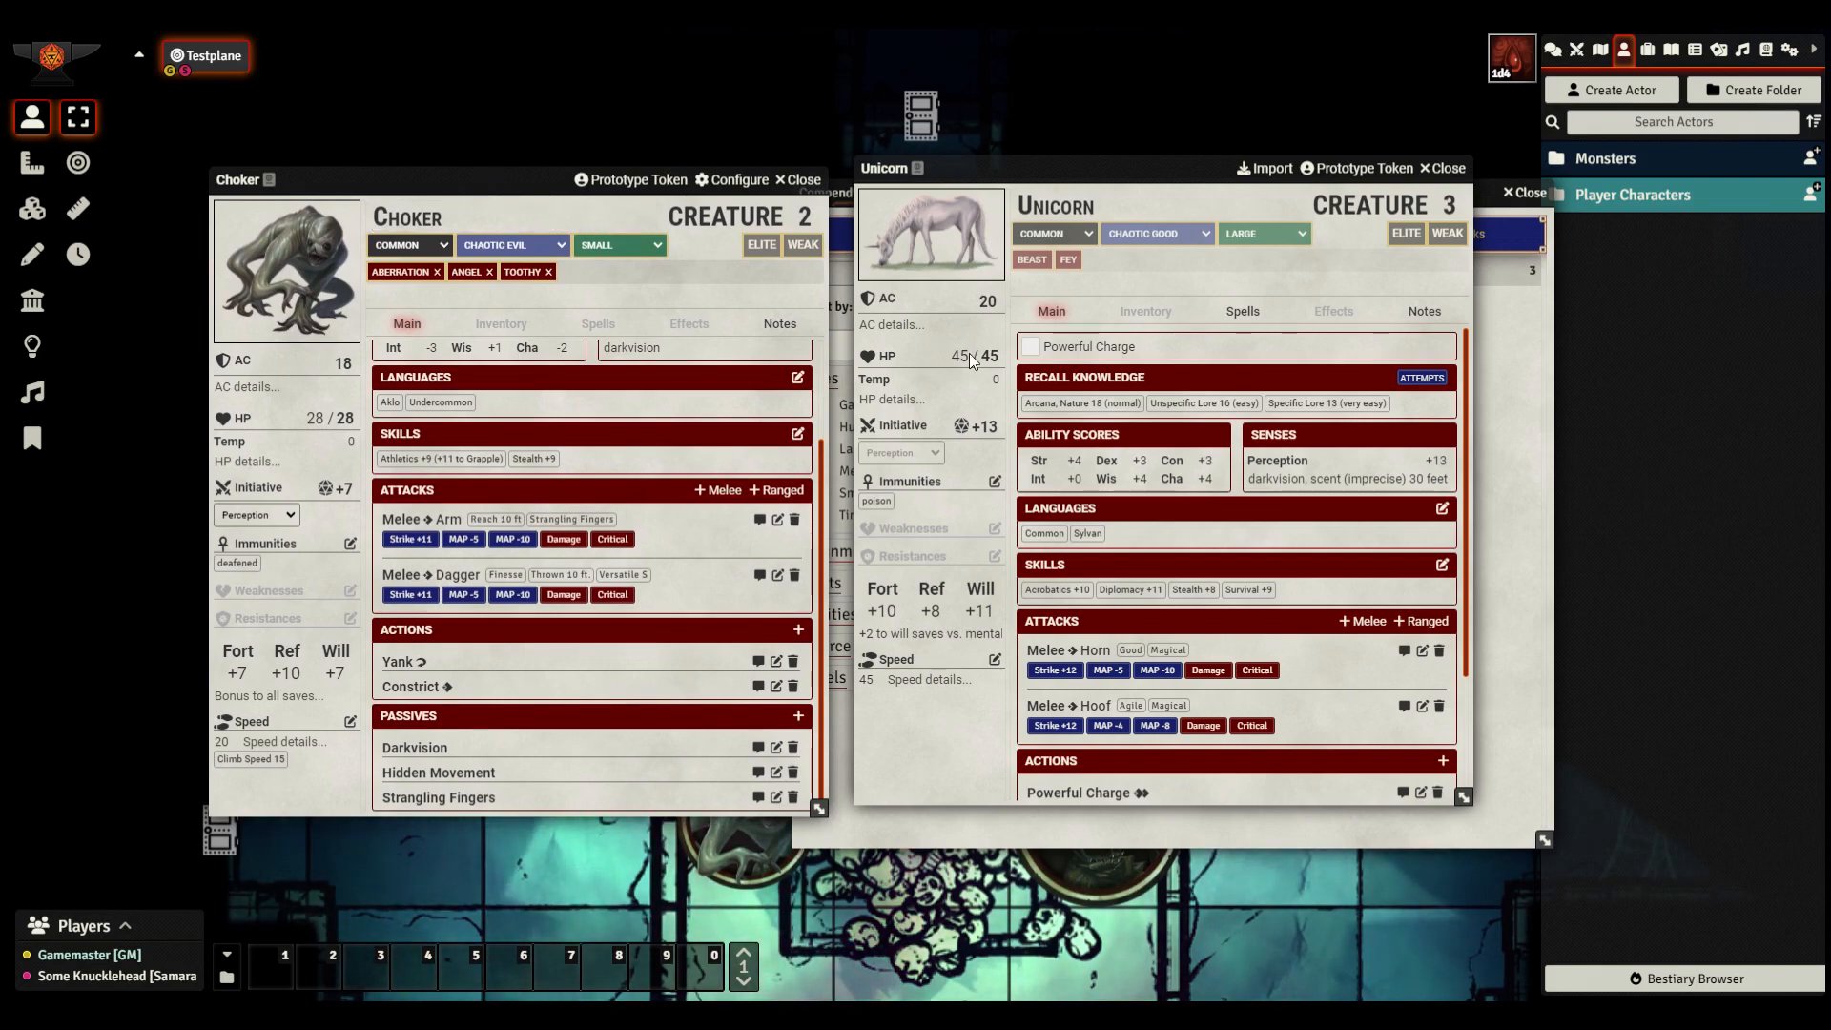
scroll(1129, 536, "down", 3)
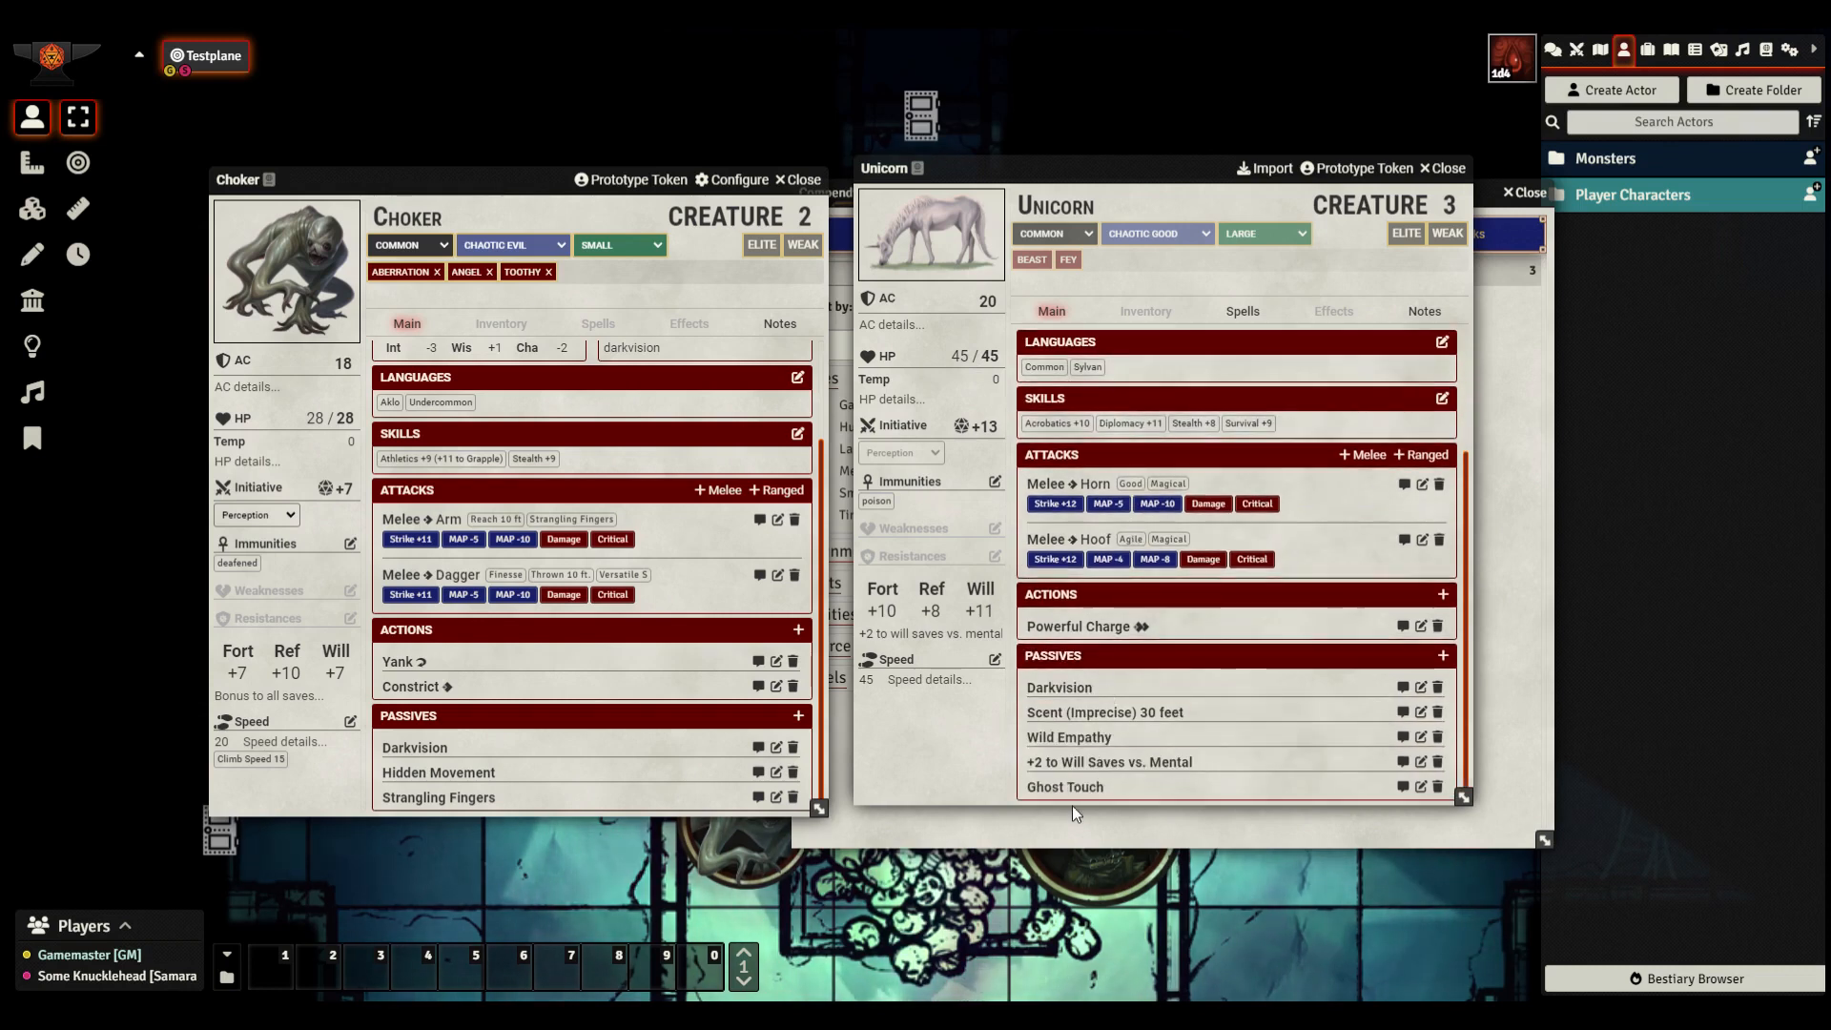
left_click(1150, 755)
scroll(1150, 750, "down", 1)
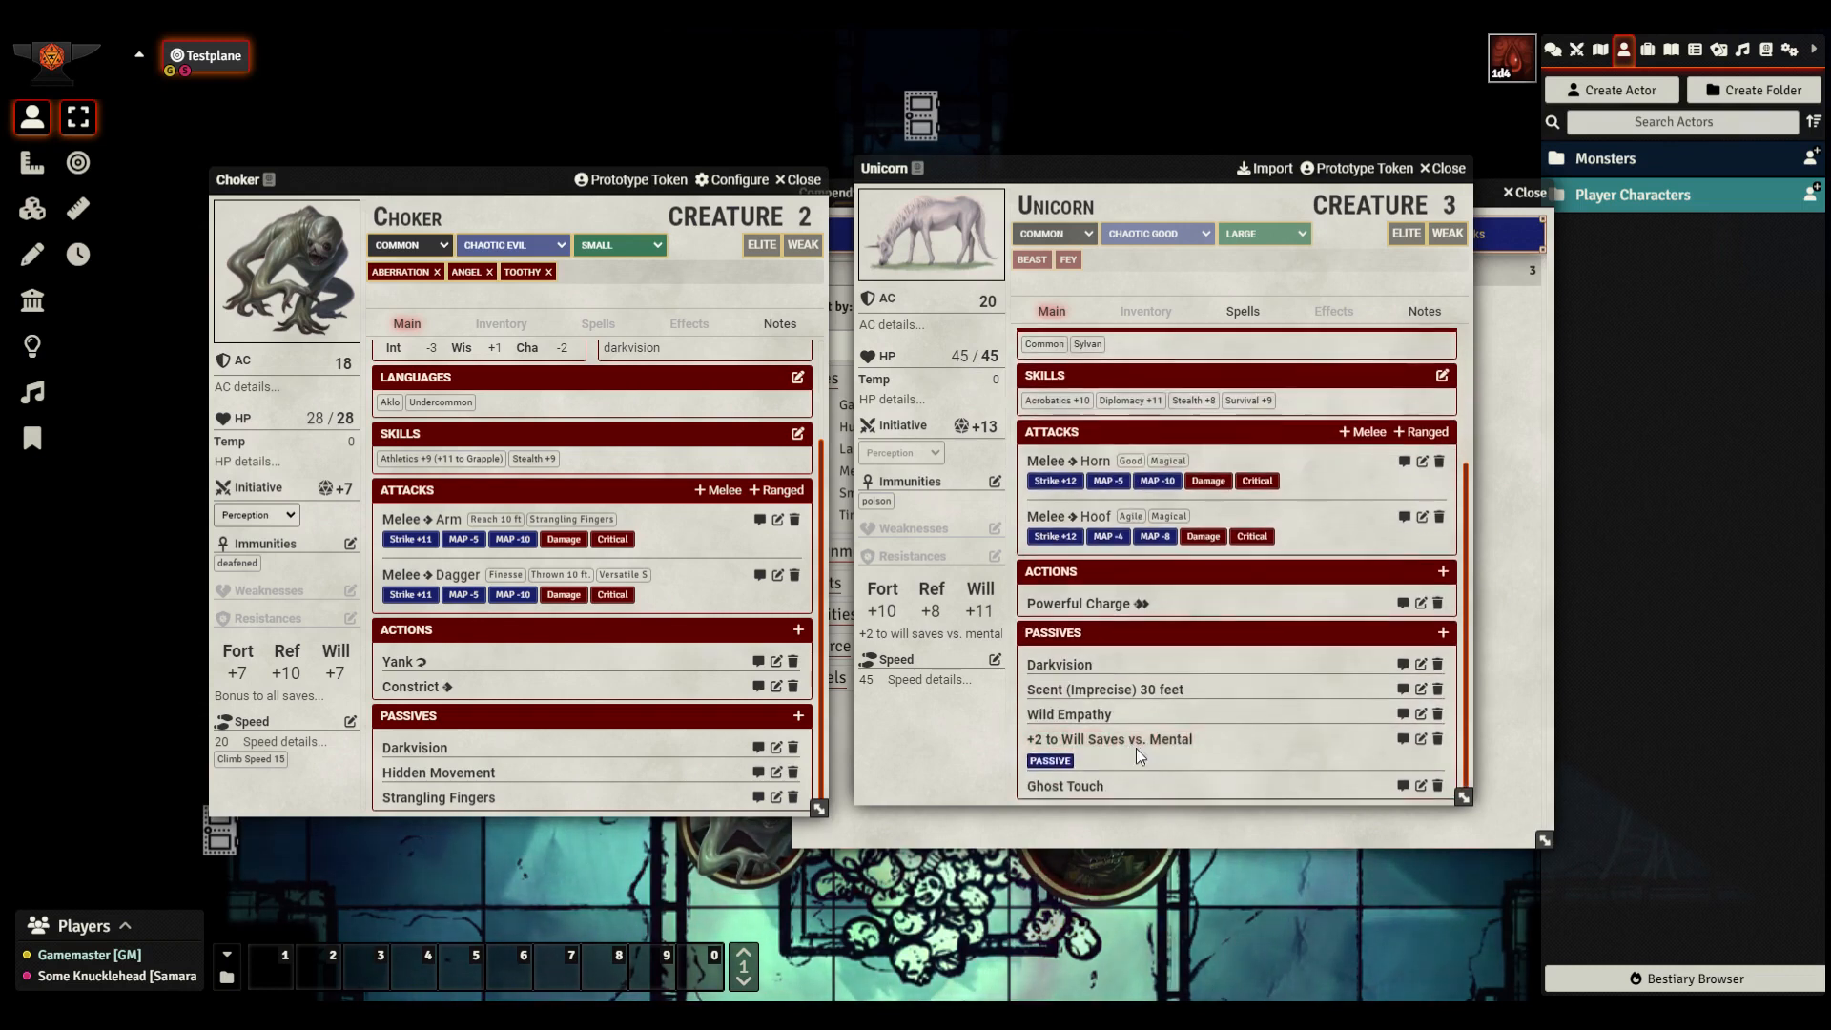
left_click(1142, 751)
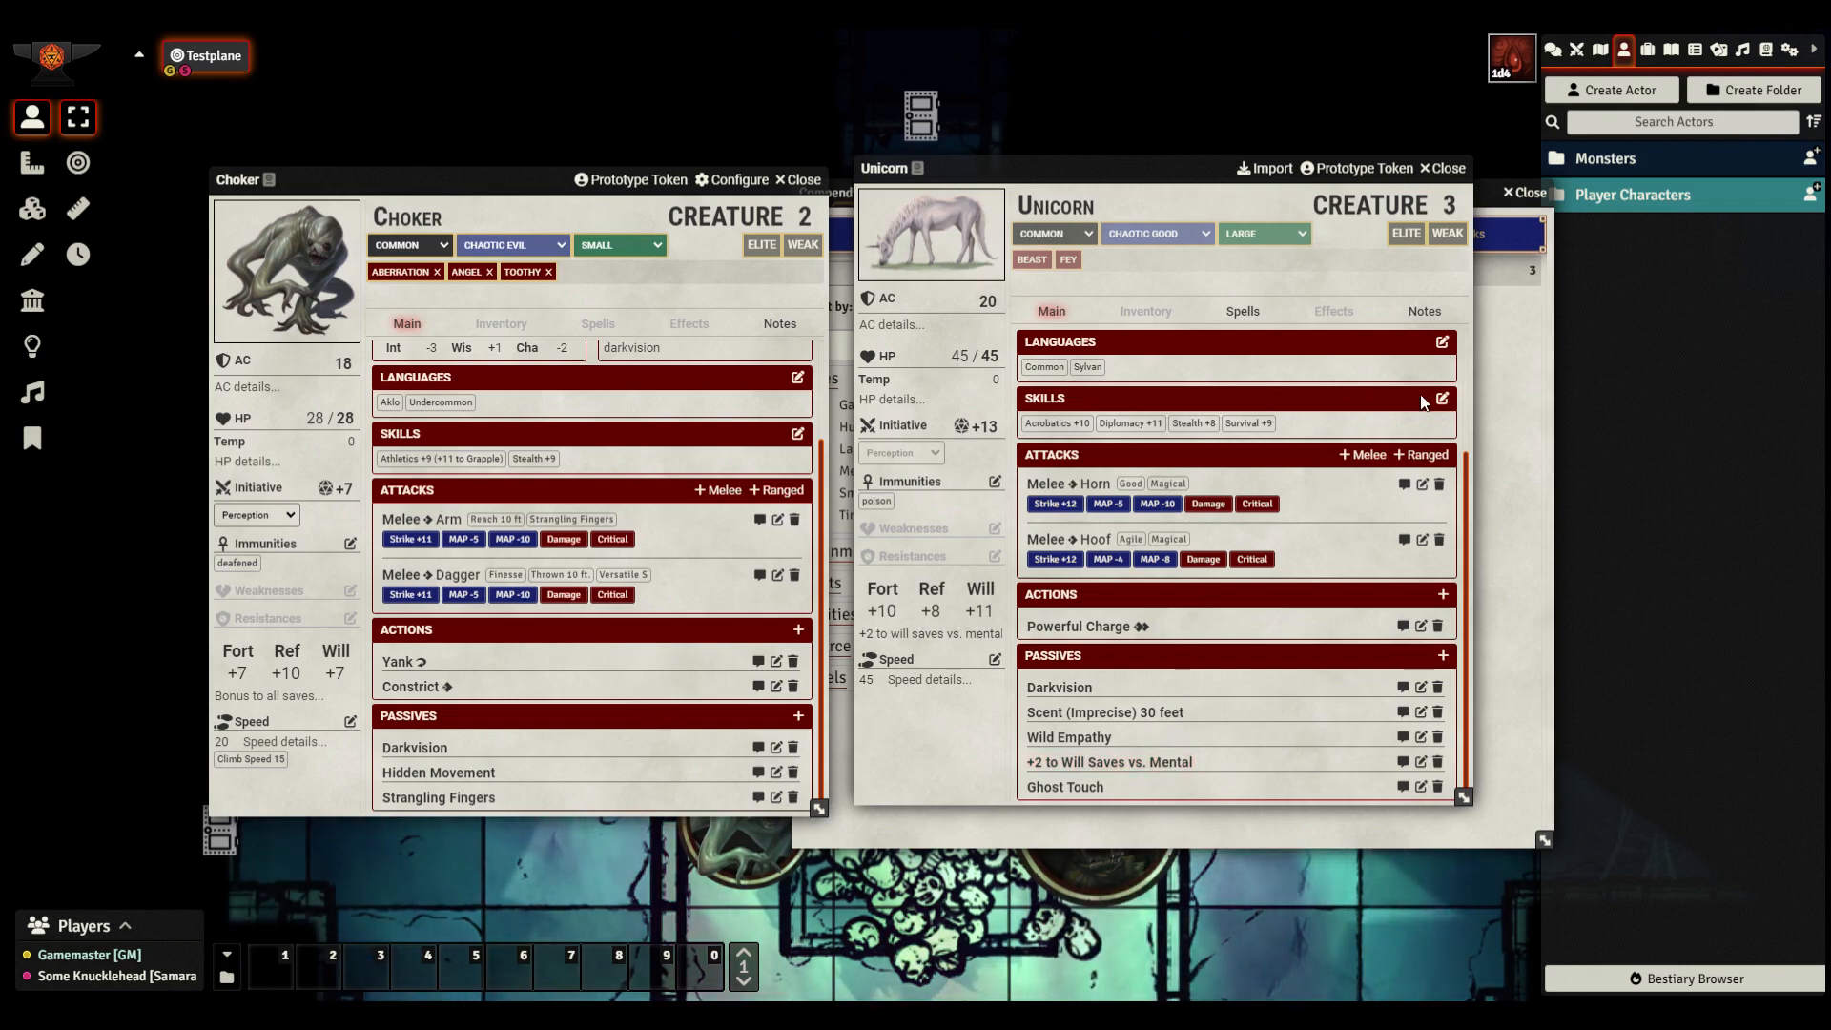
Import the Unicorn into the world, close the compendium browser, and place the imported Unicorn's sheet beside the Choker's
left_click(1272, 168)
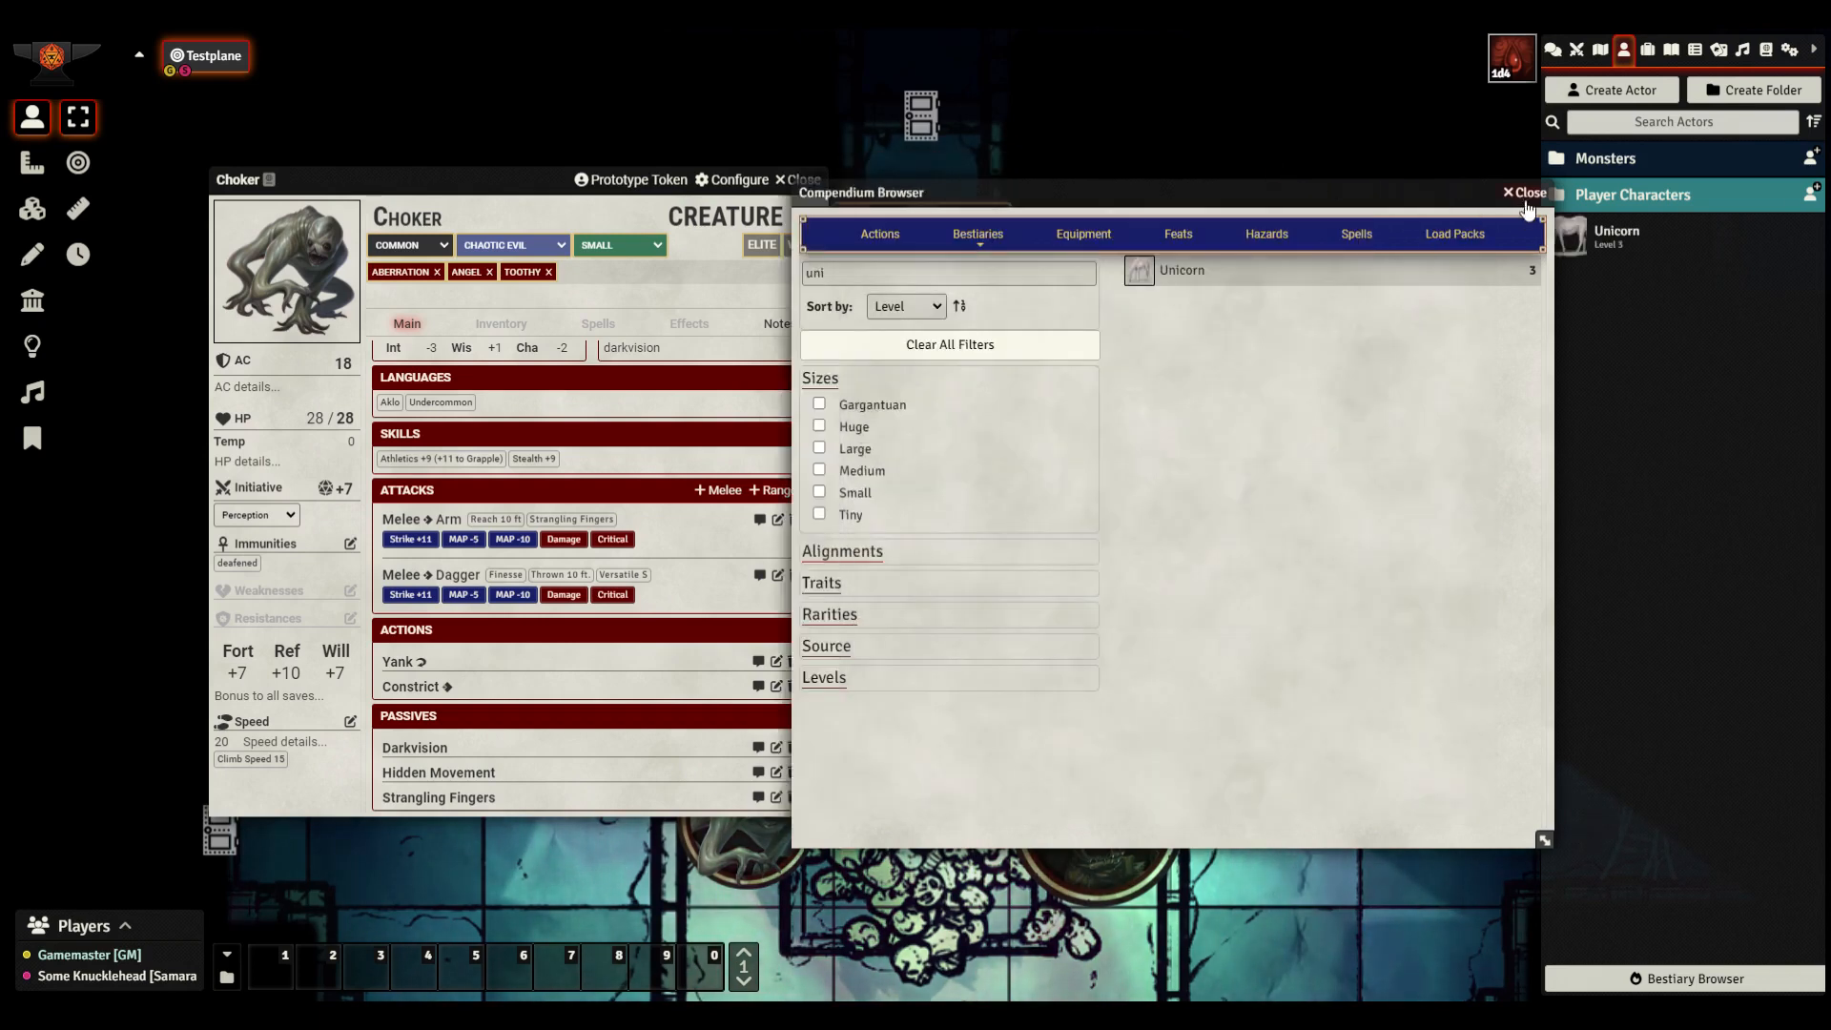
left_click(1525, 192)
left_click(1614, 243)
left_click_drag(908, 195, 1148, 195)
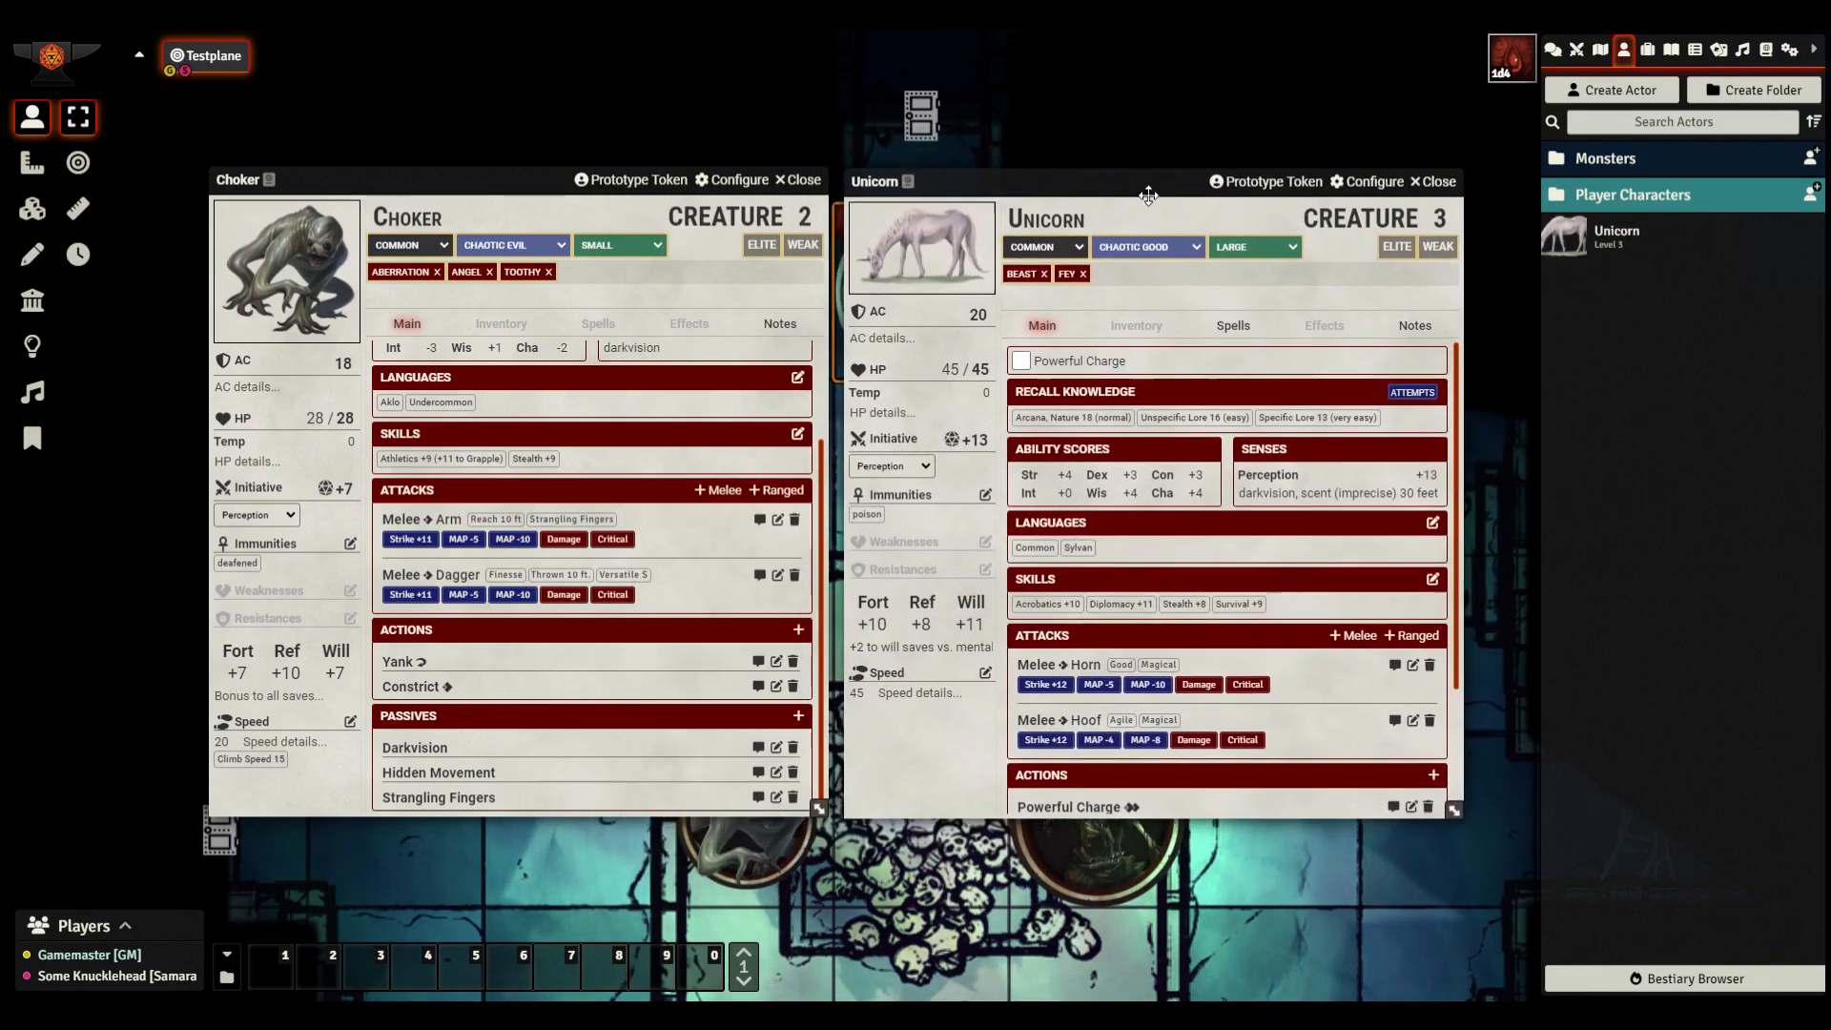
Copy the Unicorn's "+2 to Will Saves vs. Mental" passive onto the Choker's sheet
scroll(1088, 787, "down", 2)
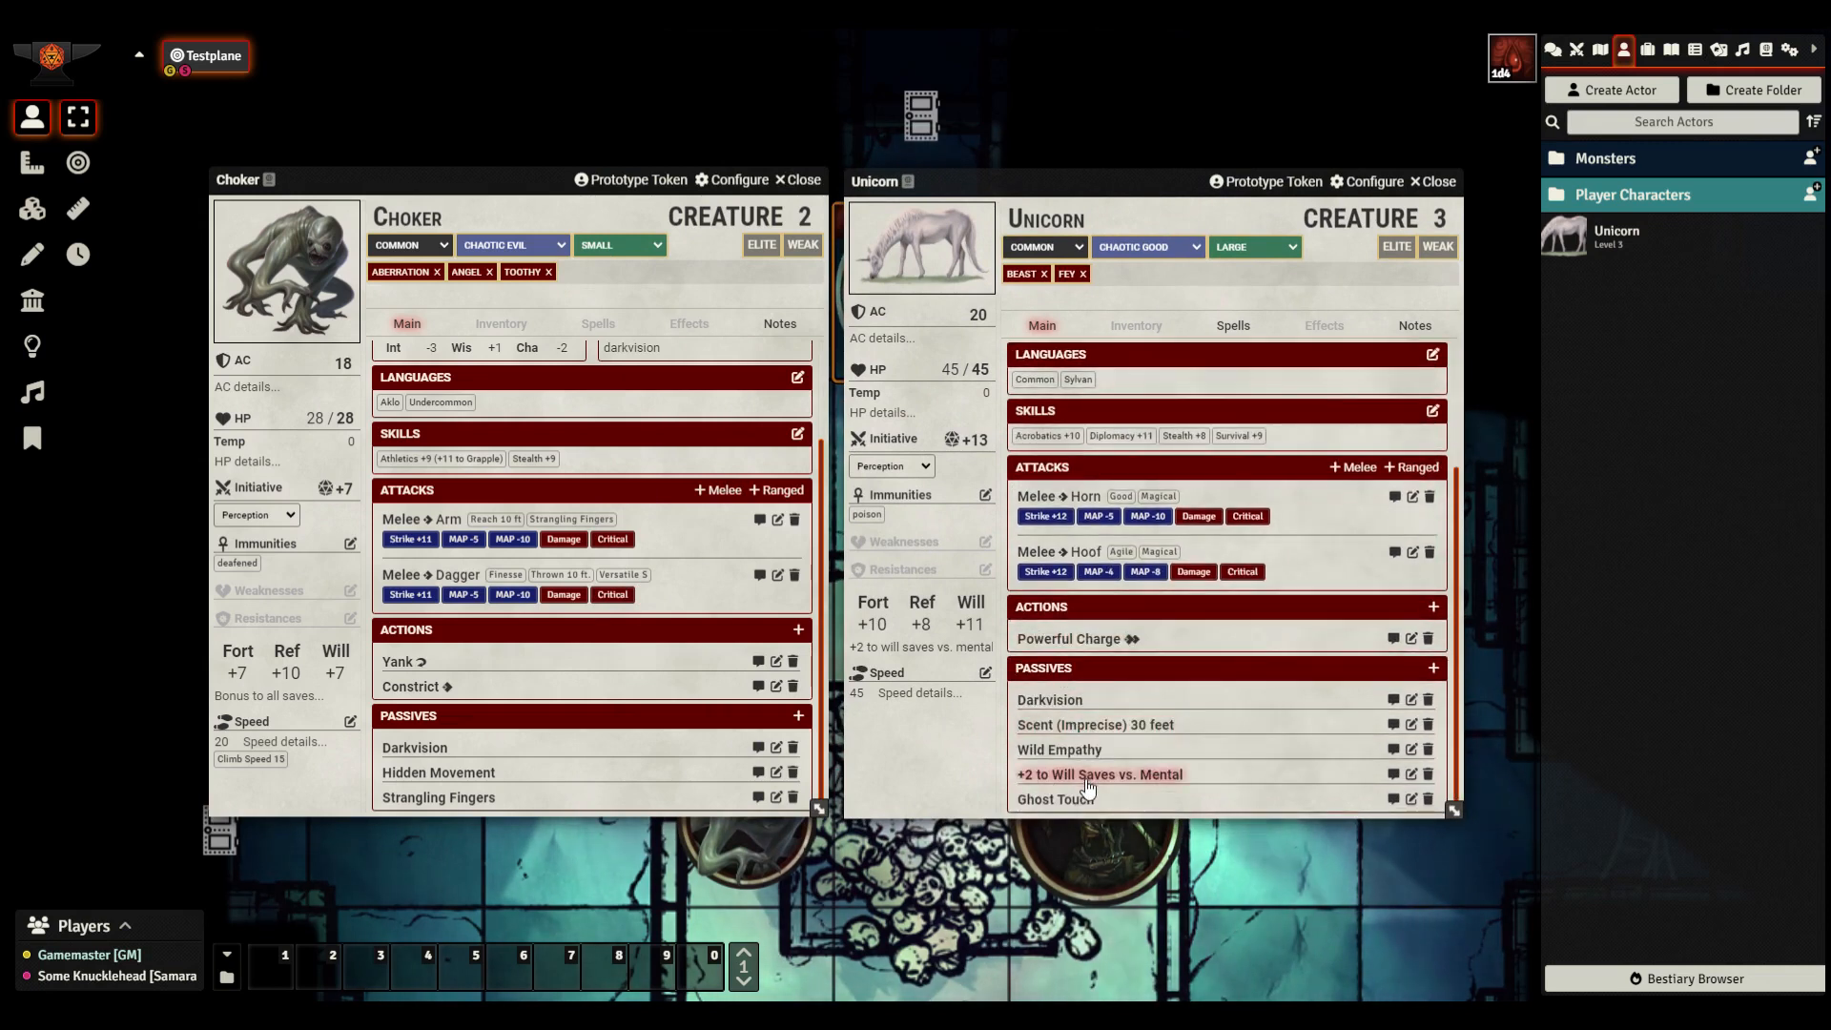
left_click_drag(632, 778, 632, 774)
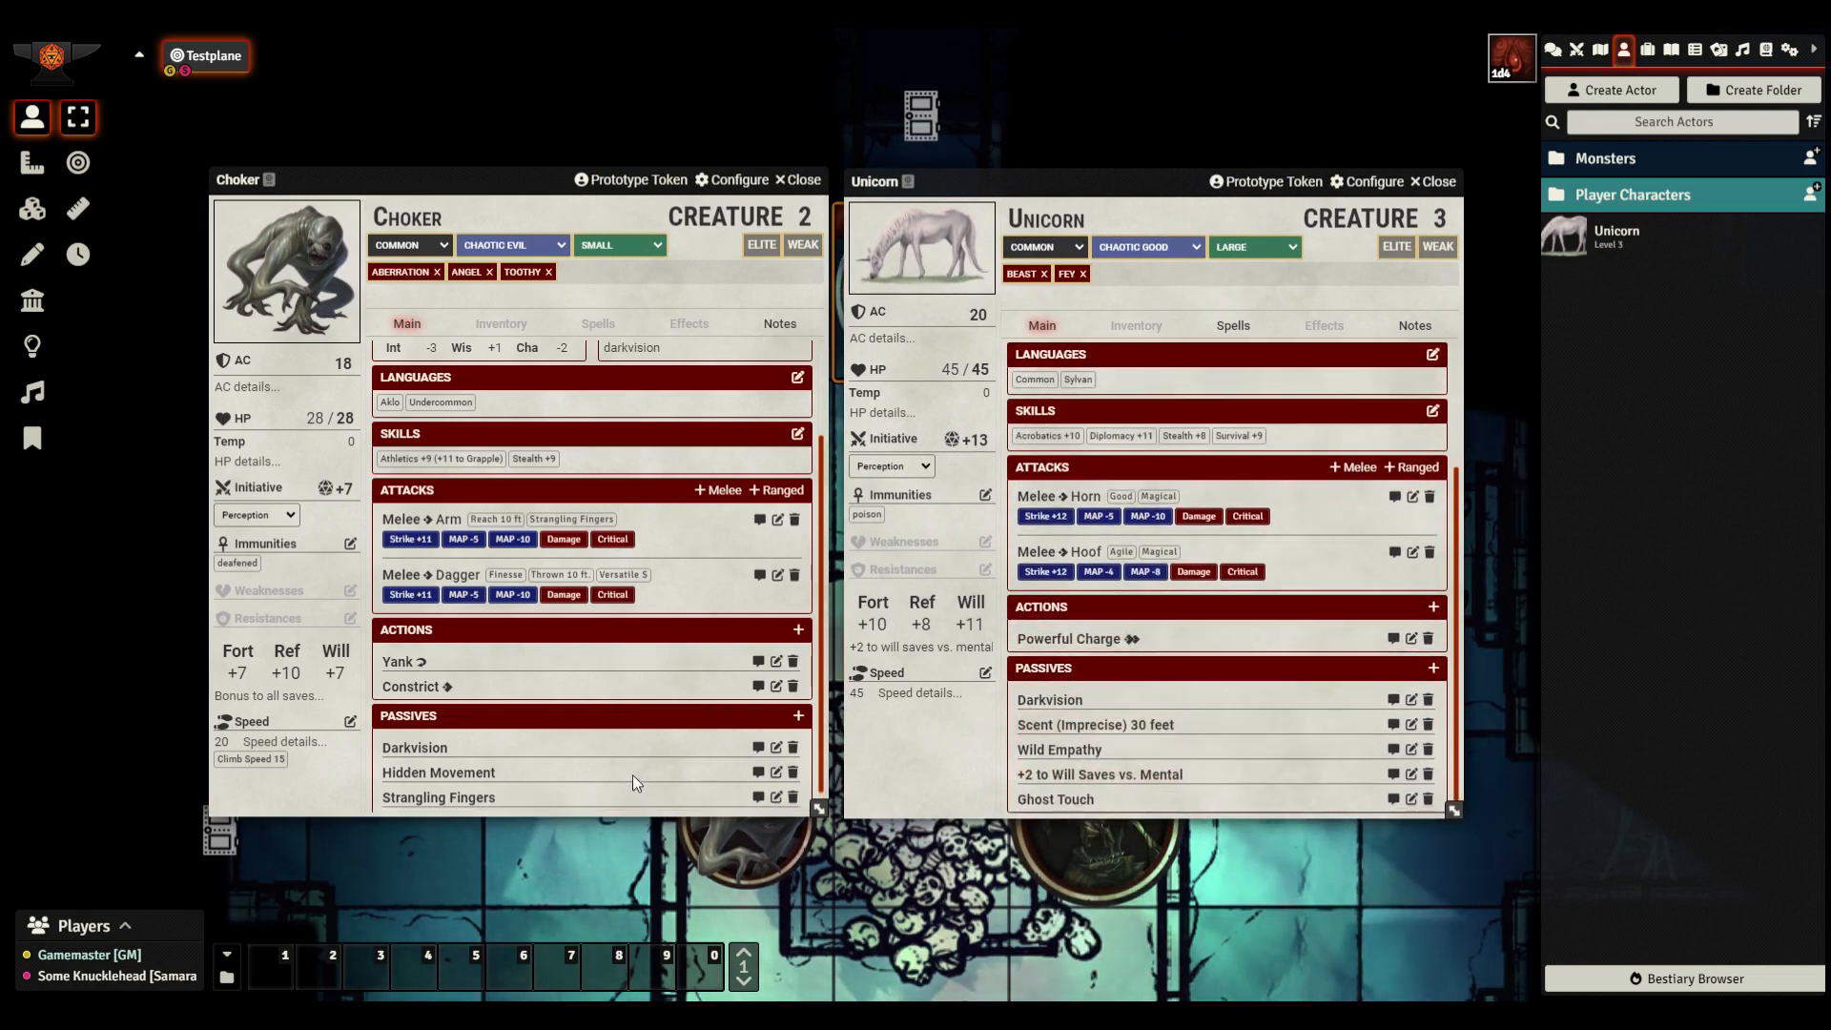
scroll(631, 753, "down", 1)
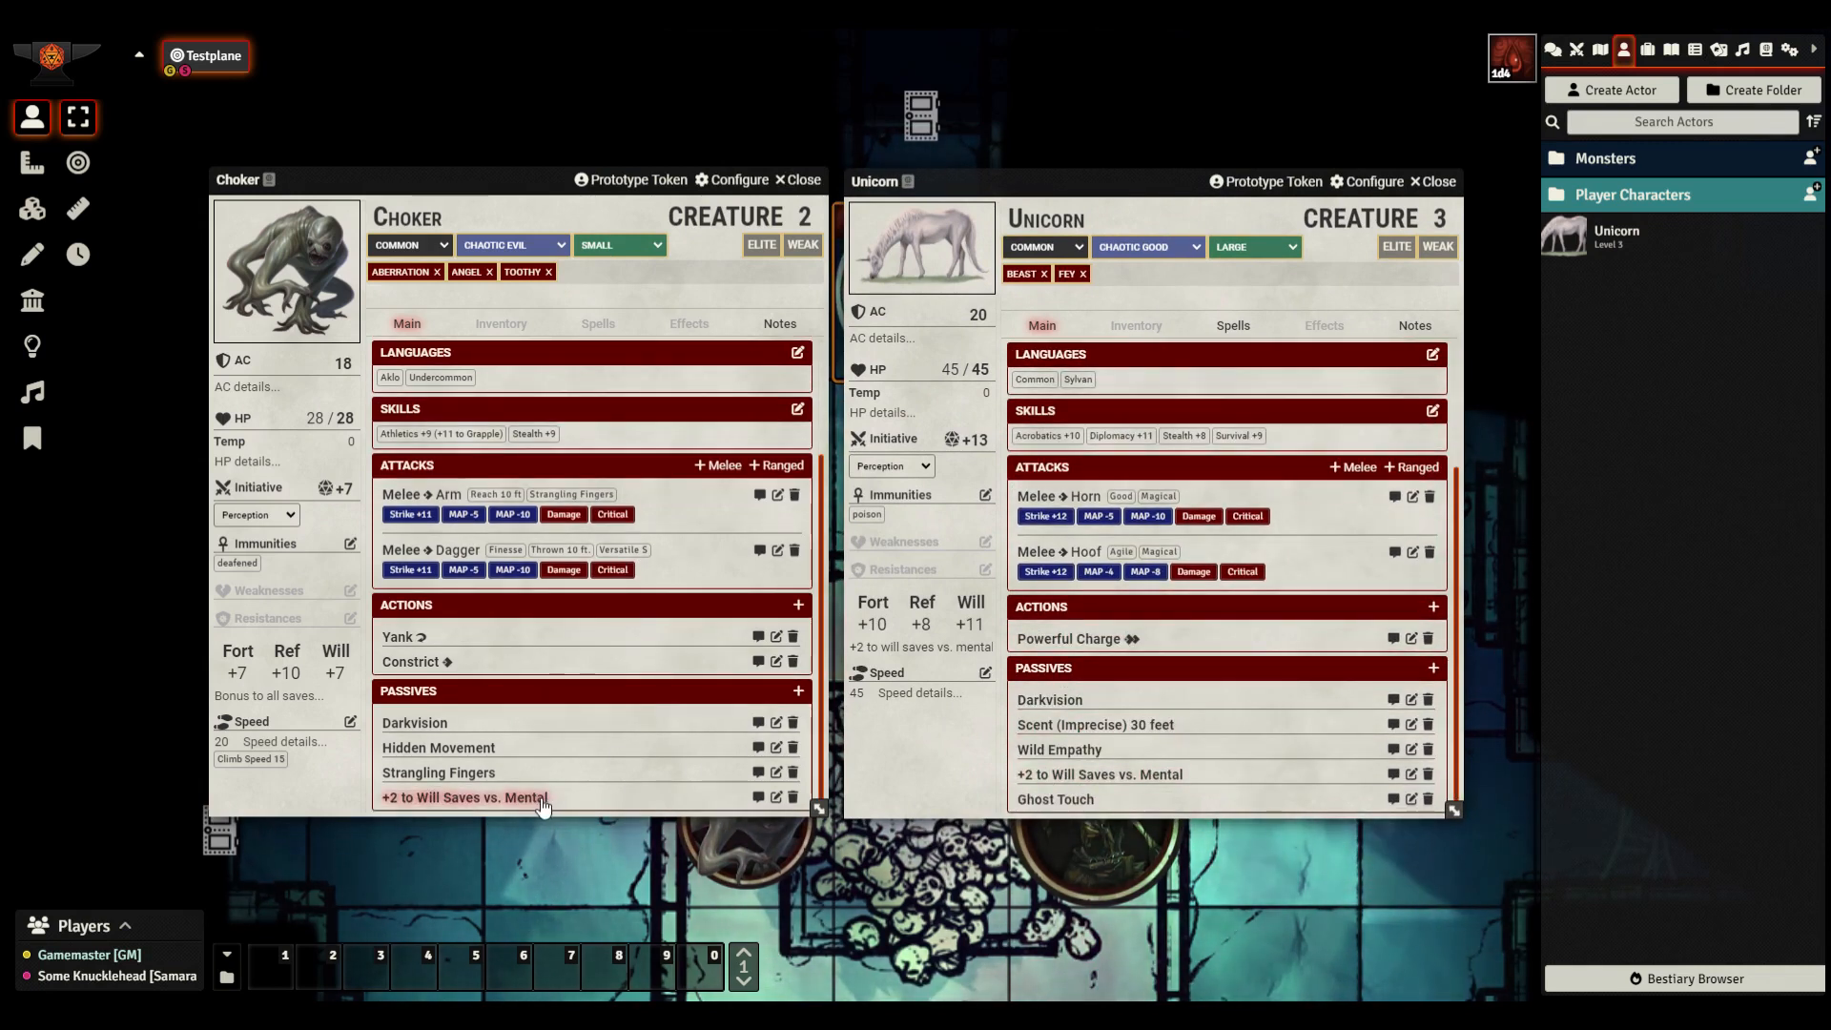
Minimize the Unicorn's sheet, post the player character's Daze cantrip to chat, and roll the Choker's DC 19 basic Will save
double_click(1081, 183)
double_click(1026, 341)
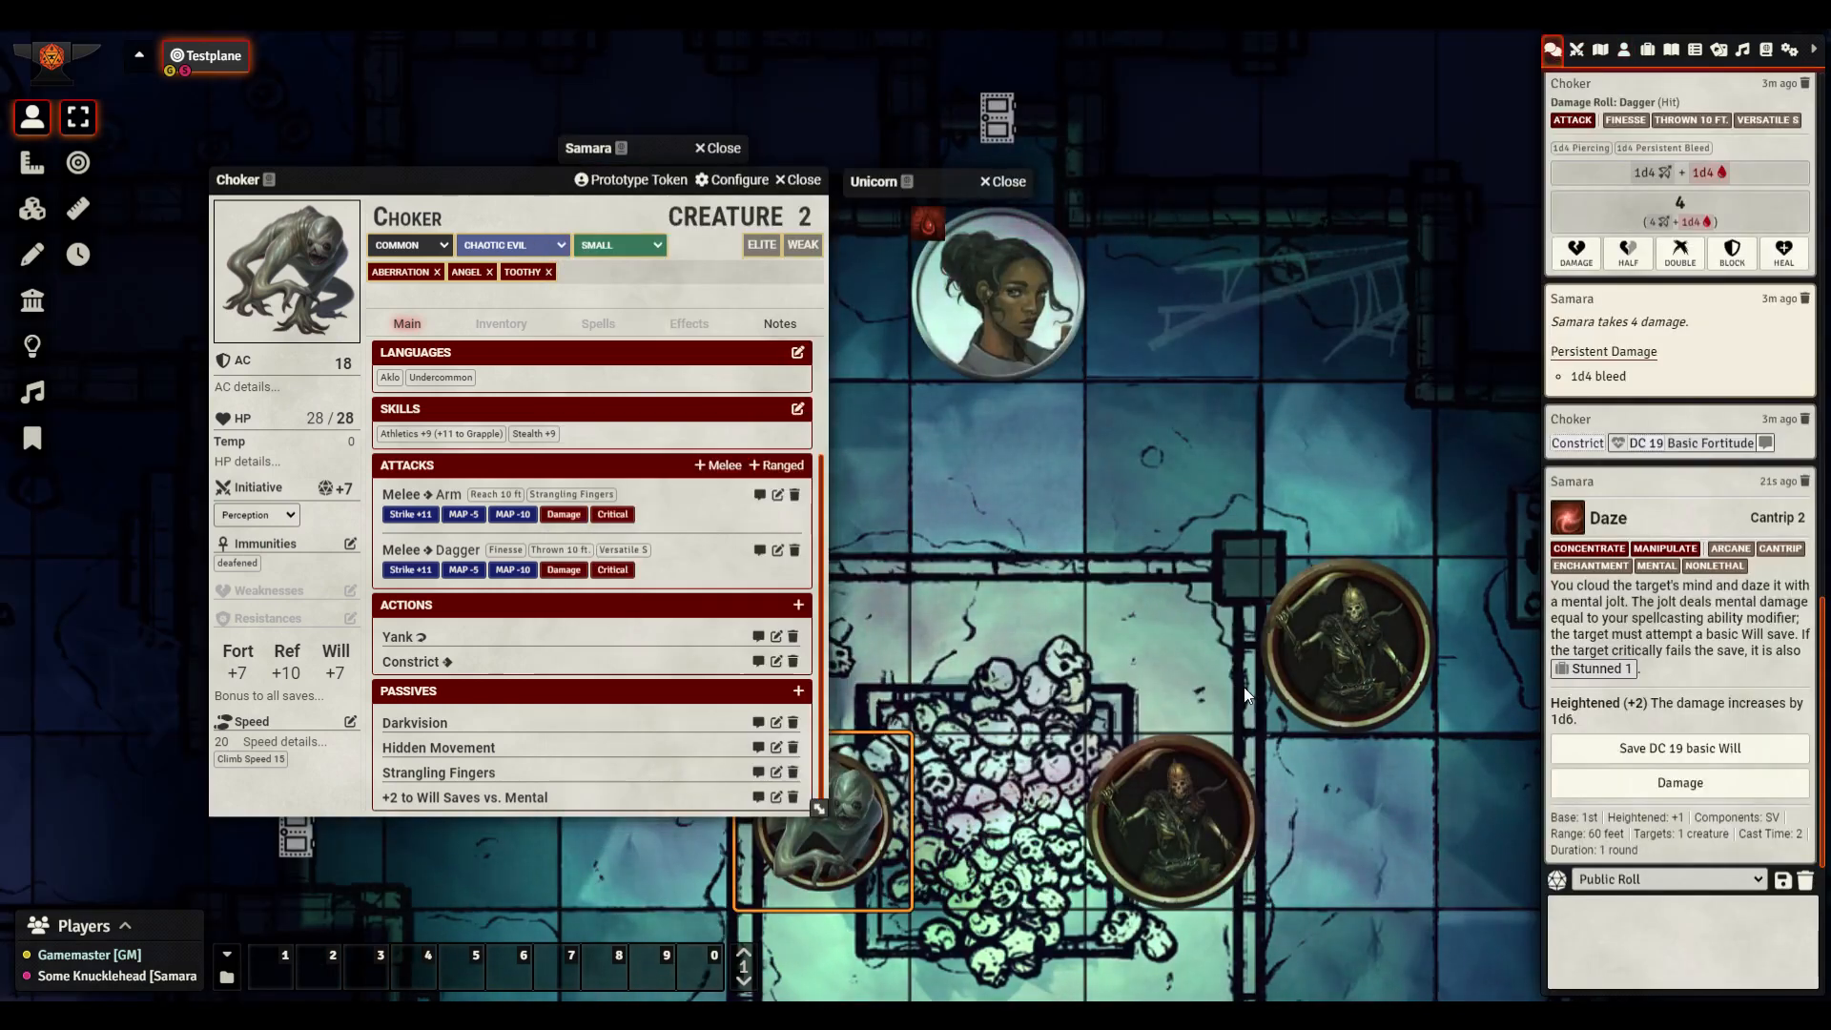
left_click(1622, 751)
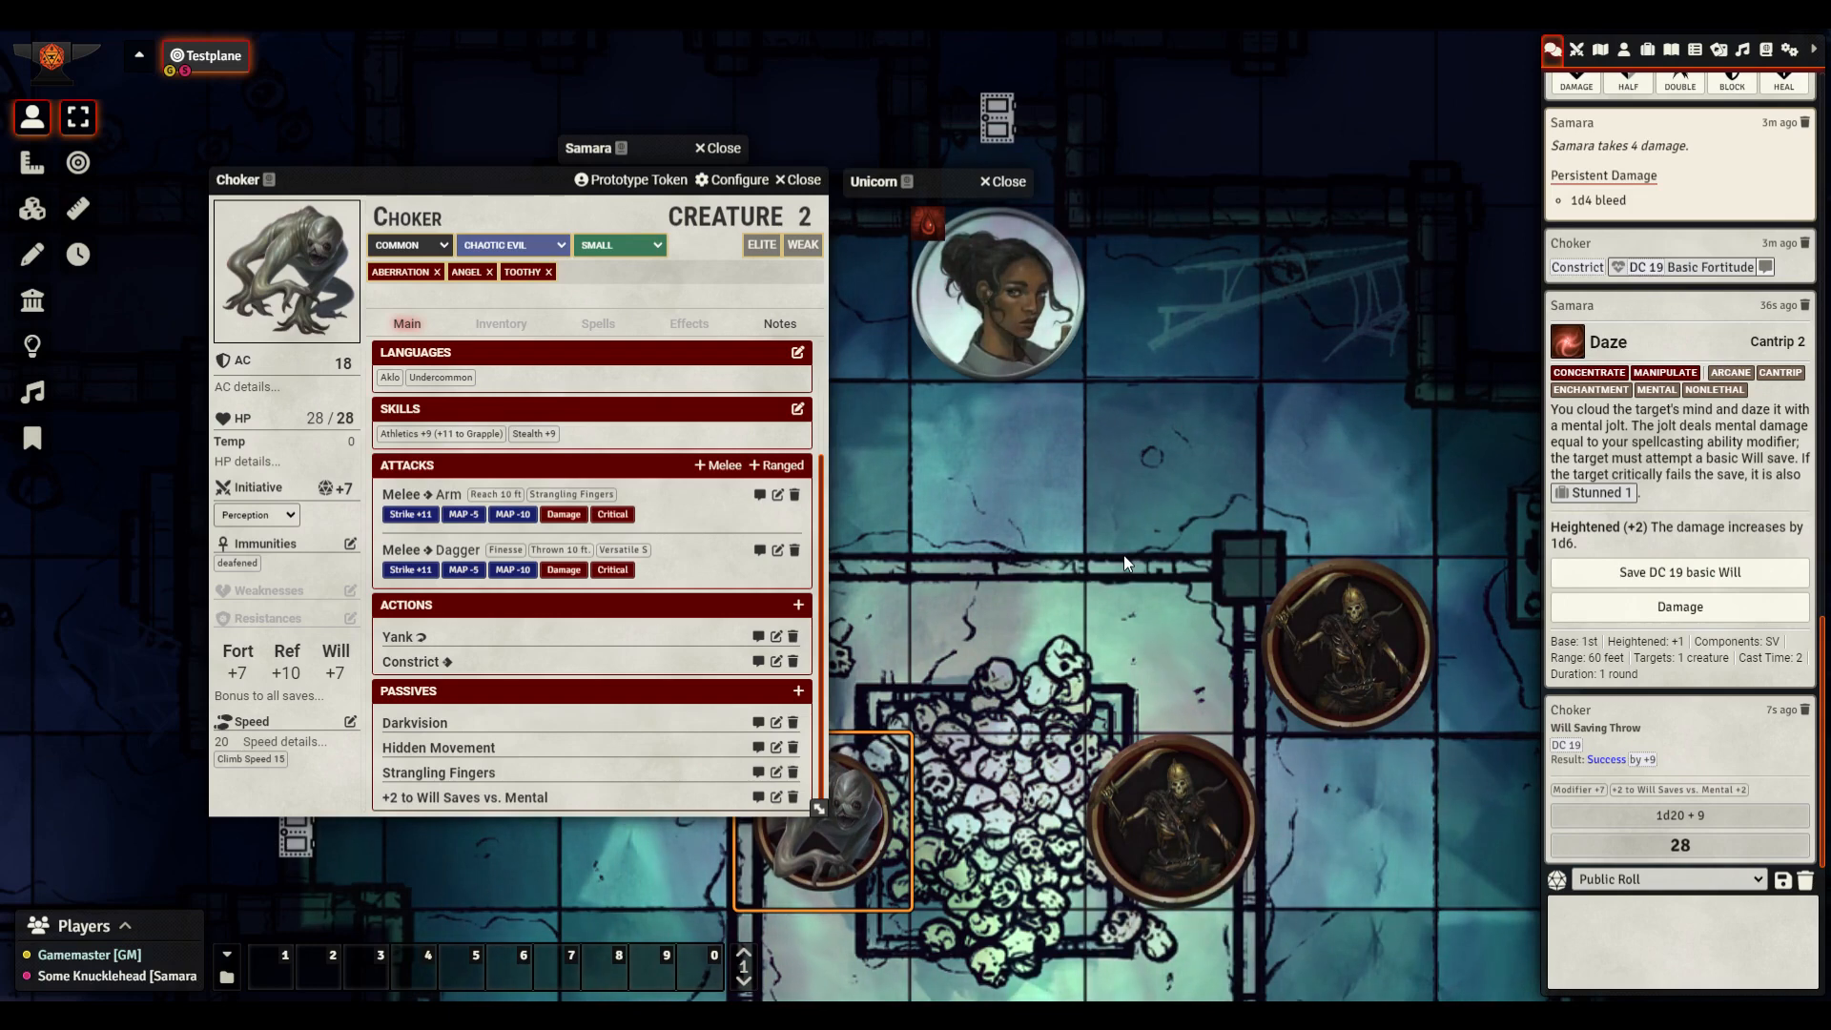
Close the Unicorn's and the player character's sheets and move the Choker's sheet to the middle of the scene
left_click(1022, 195)
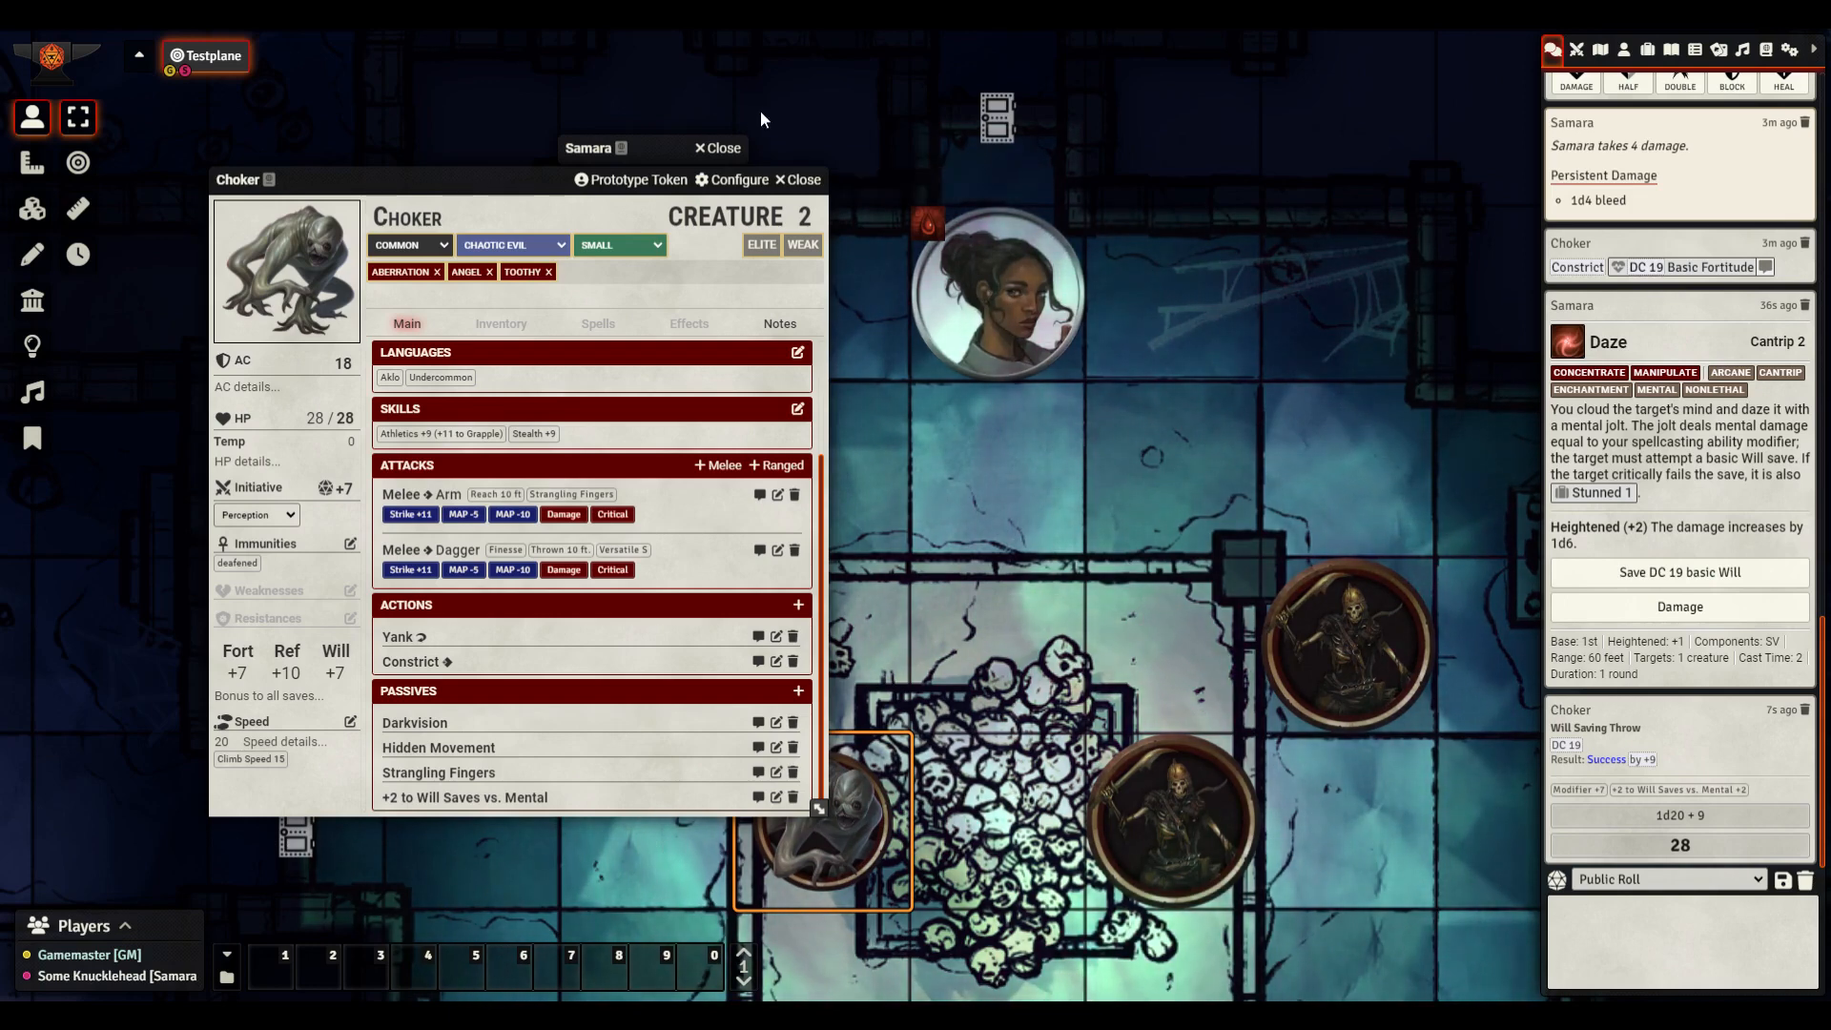
left_click(717, 148)
left_click_drag(534, 202, 786, 252)
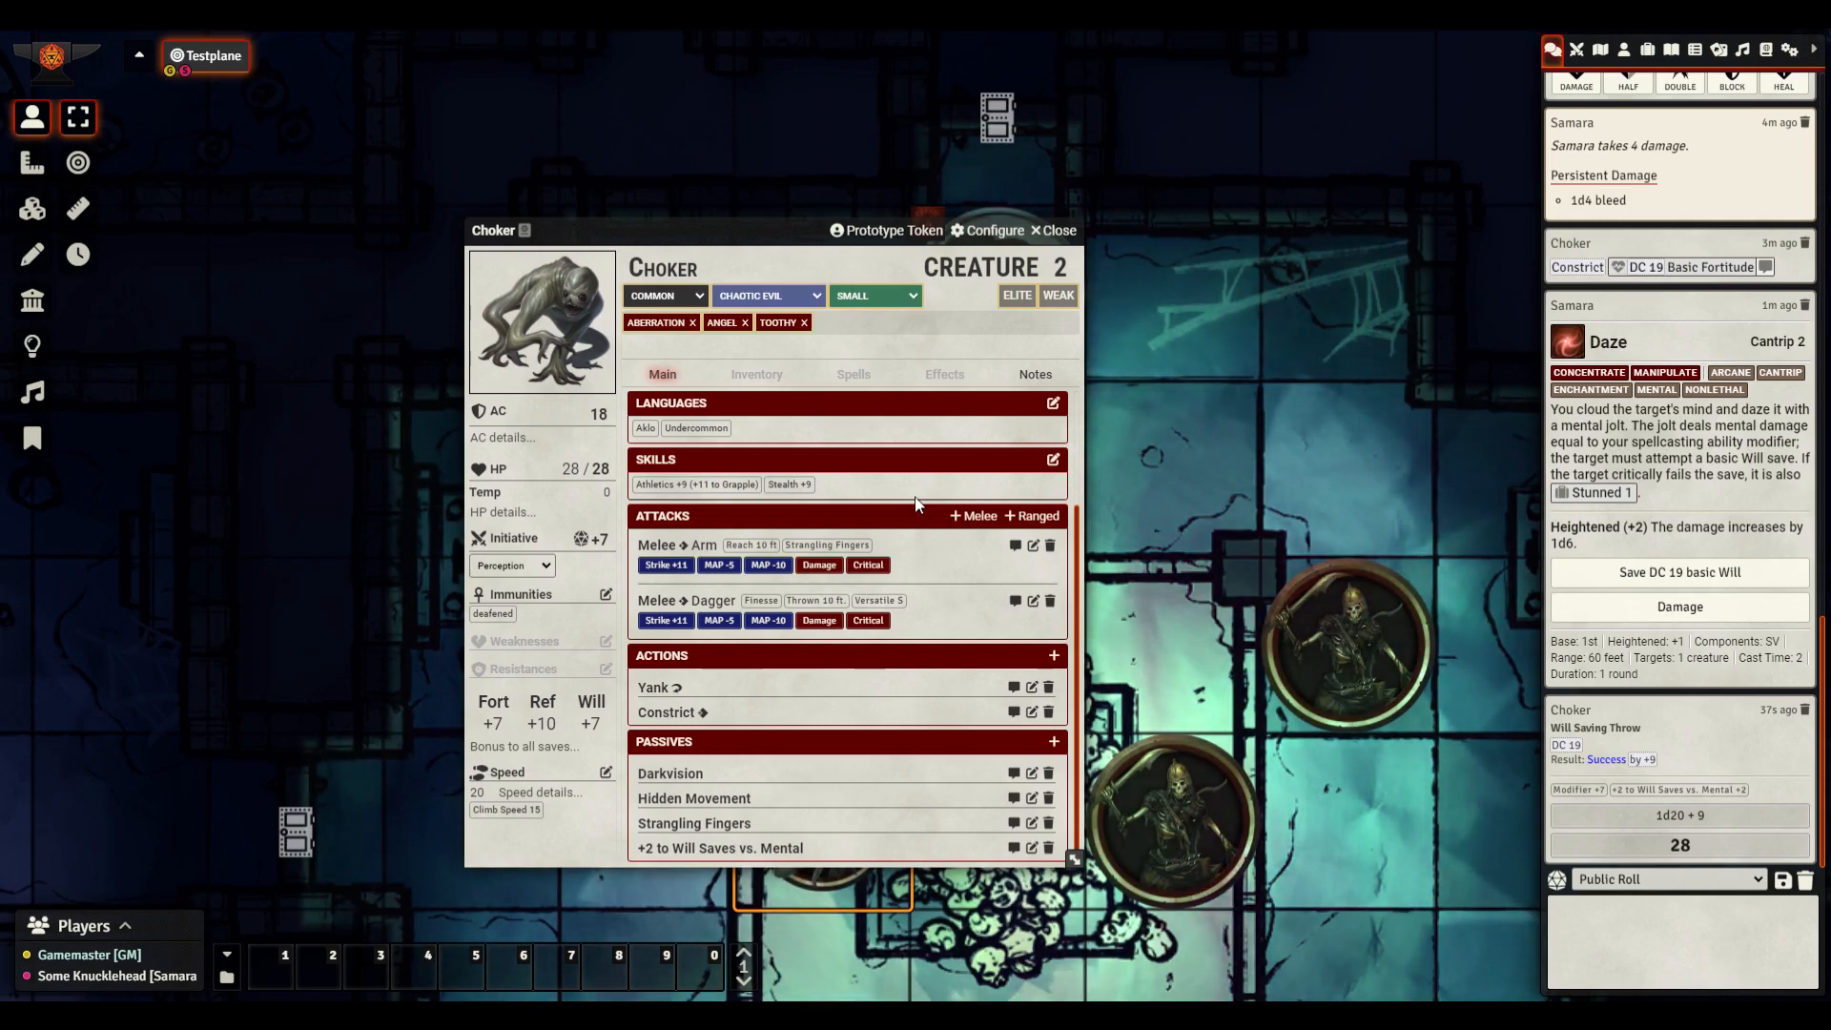
View the Choker's inventory, return to its main page, and delete the melee Dagger attack
left_click(756, 374)
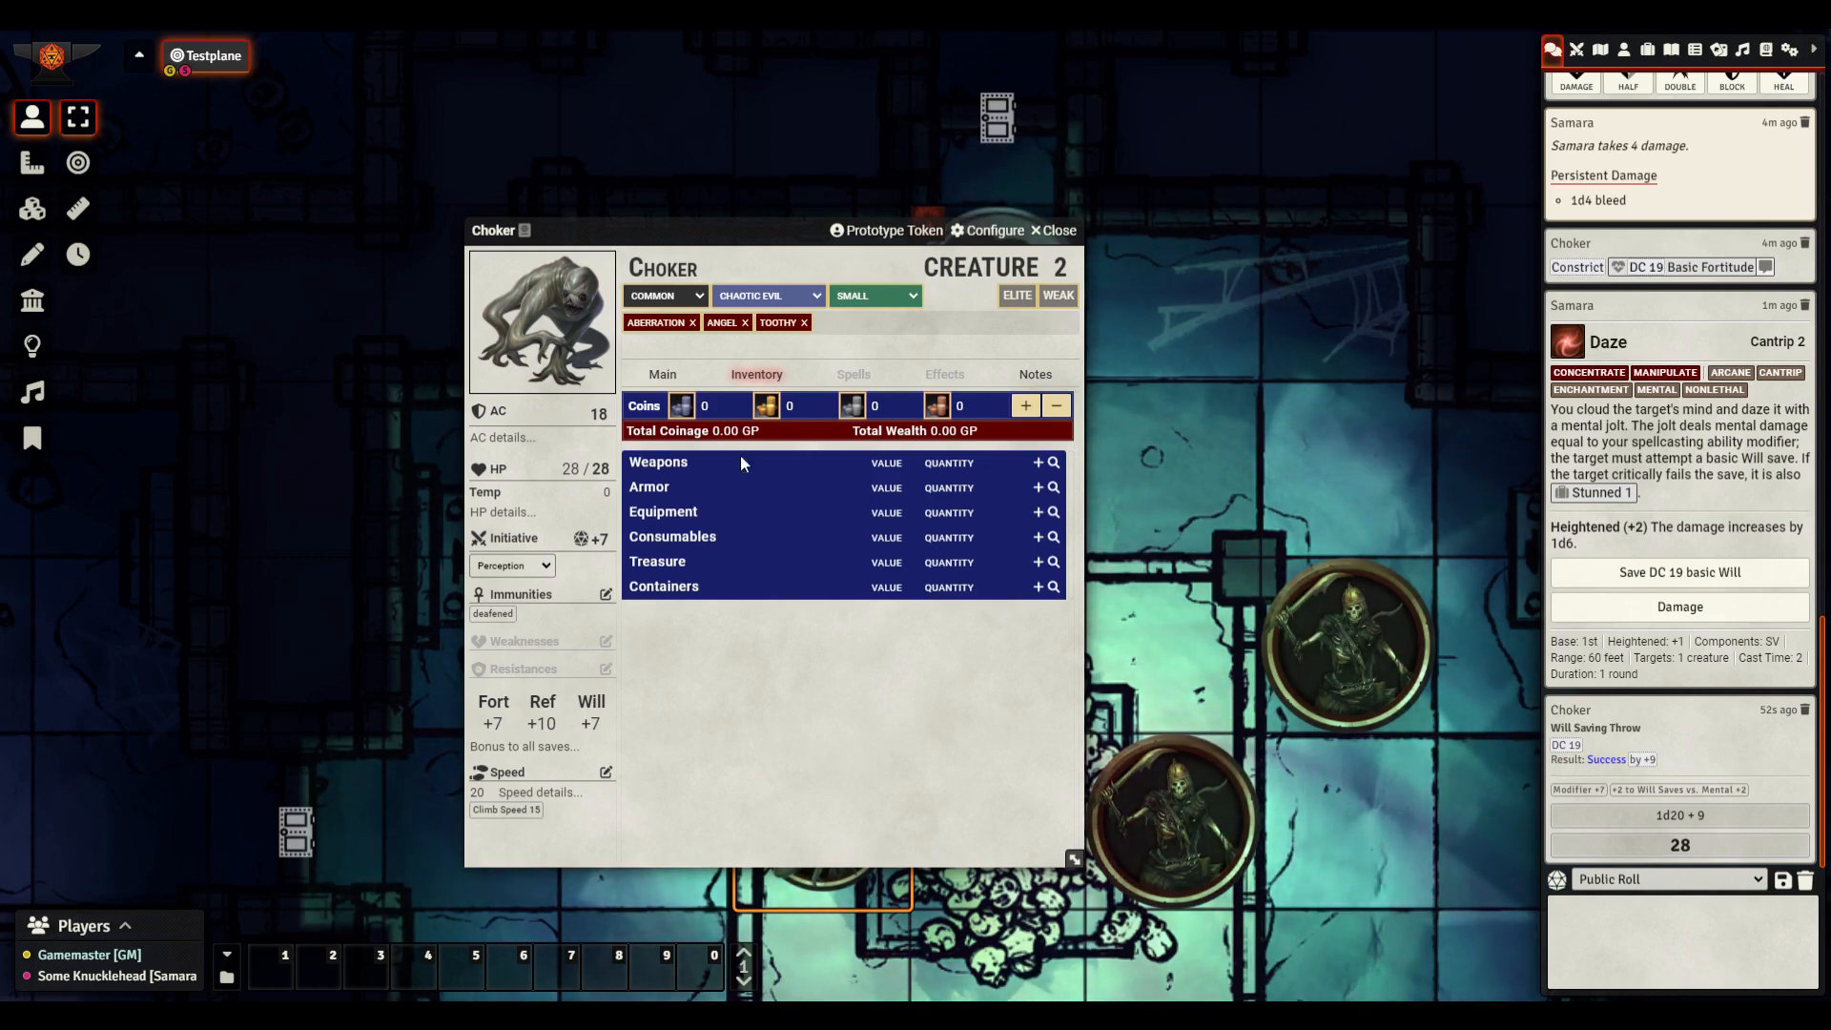
left_click(662, 374)
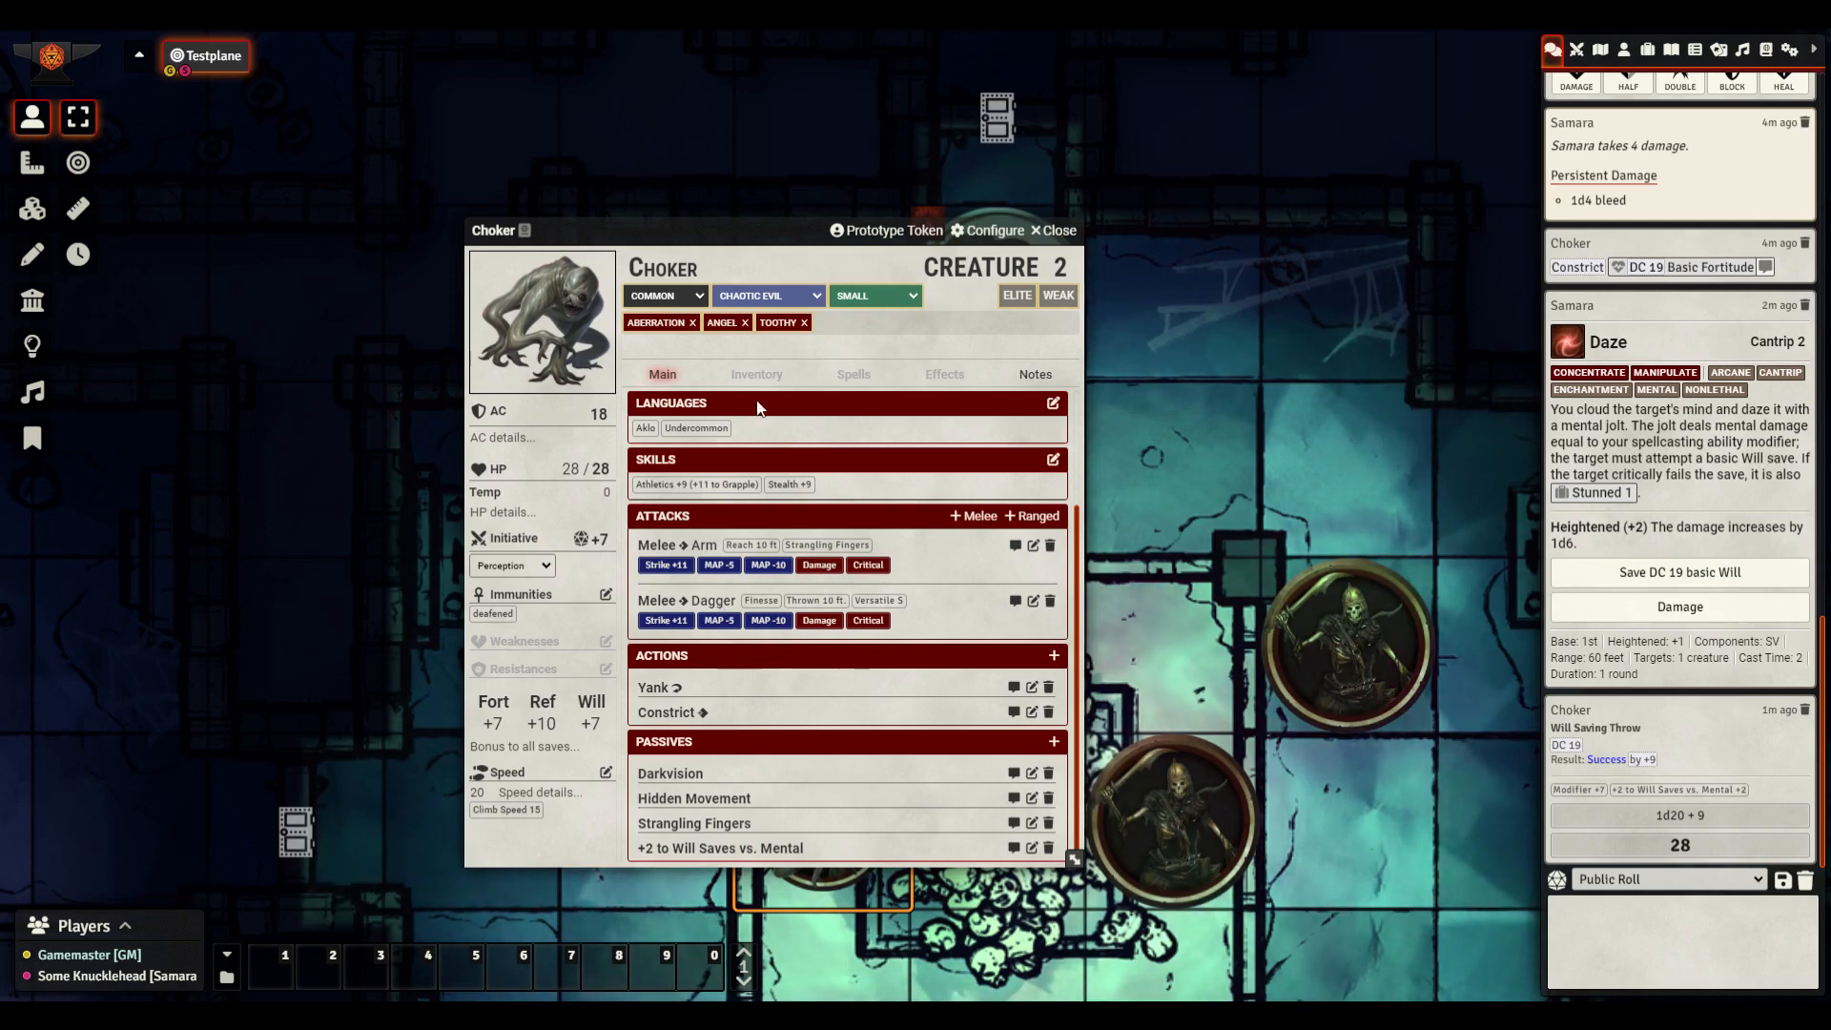
left_click(778, 377)
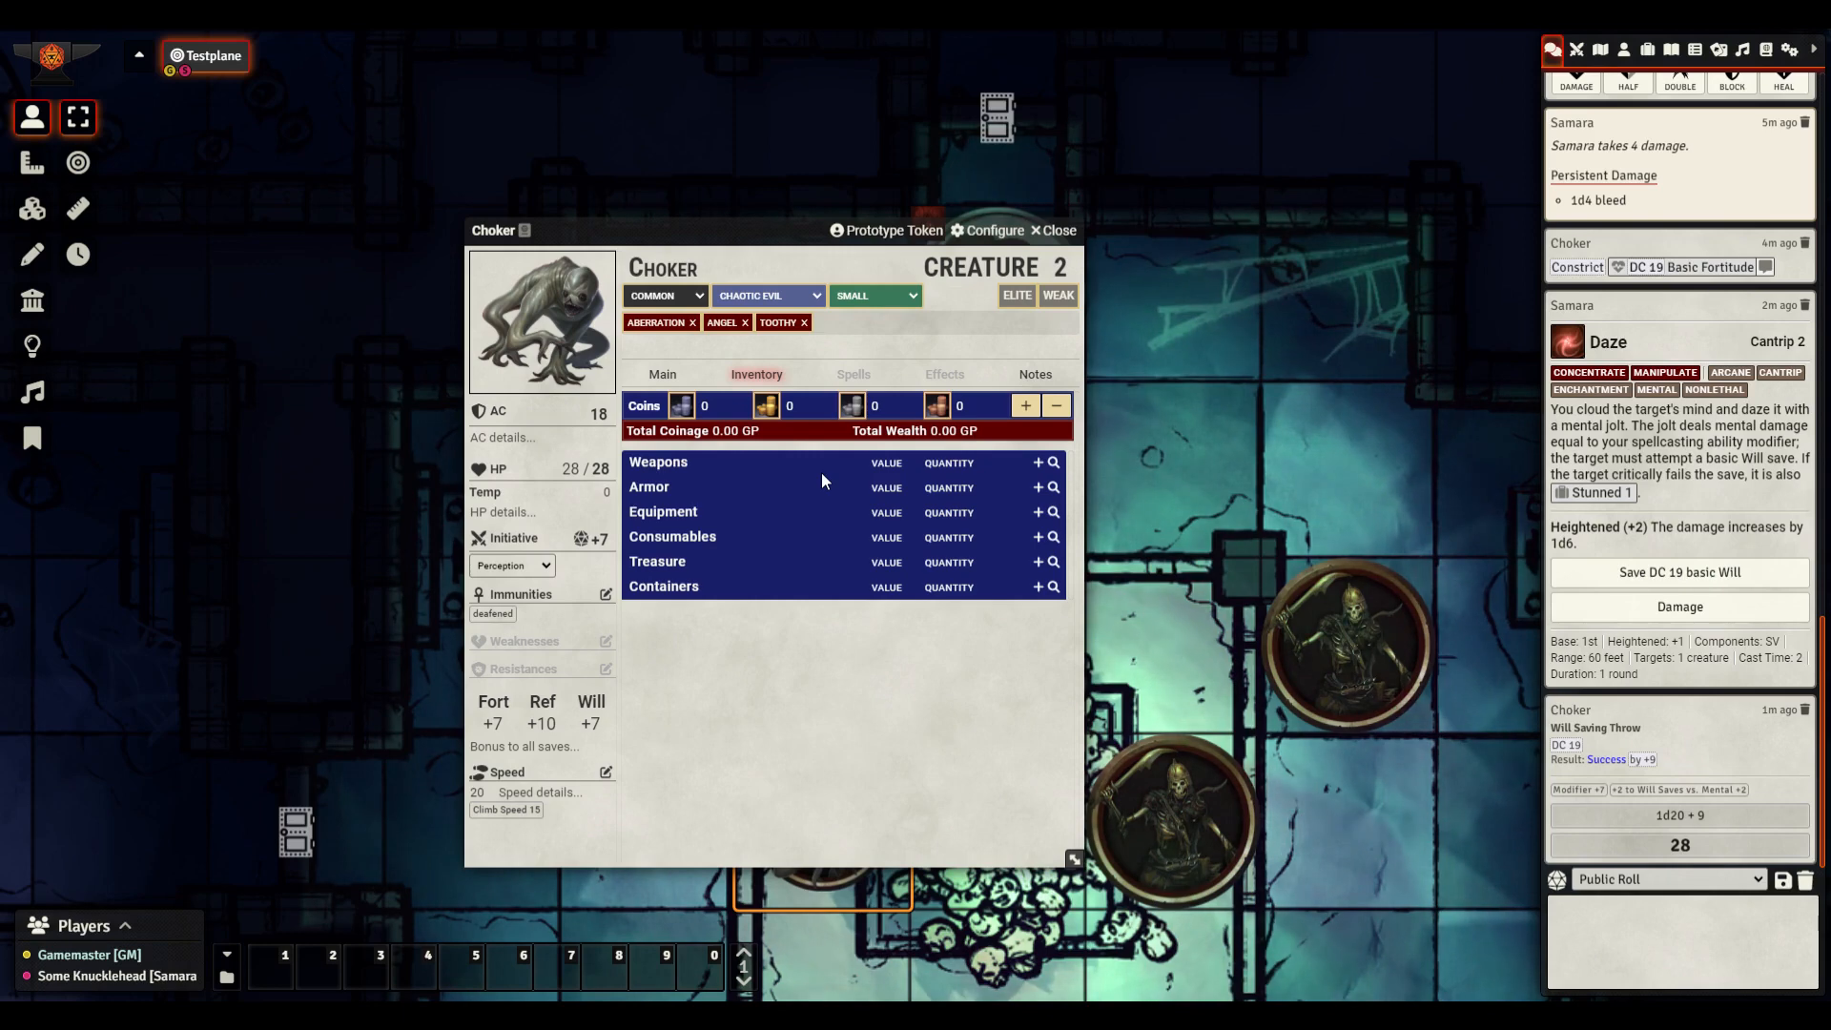
left_click(663, 374)
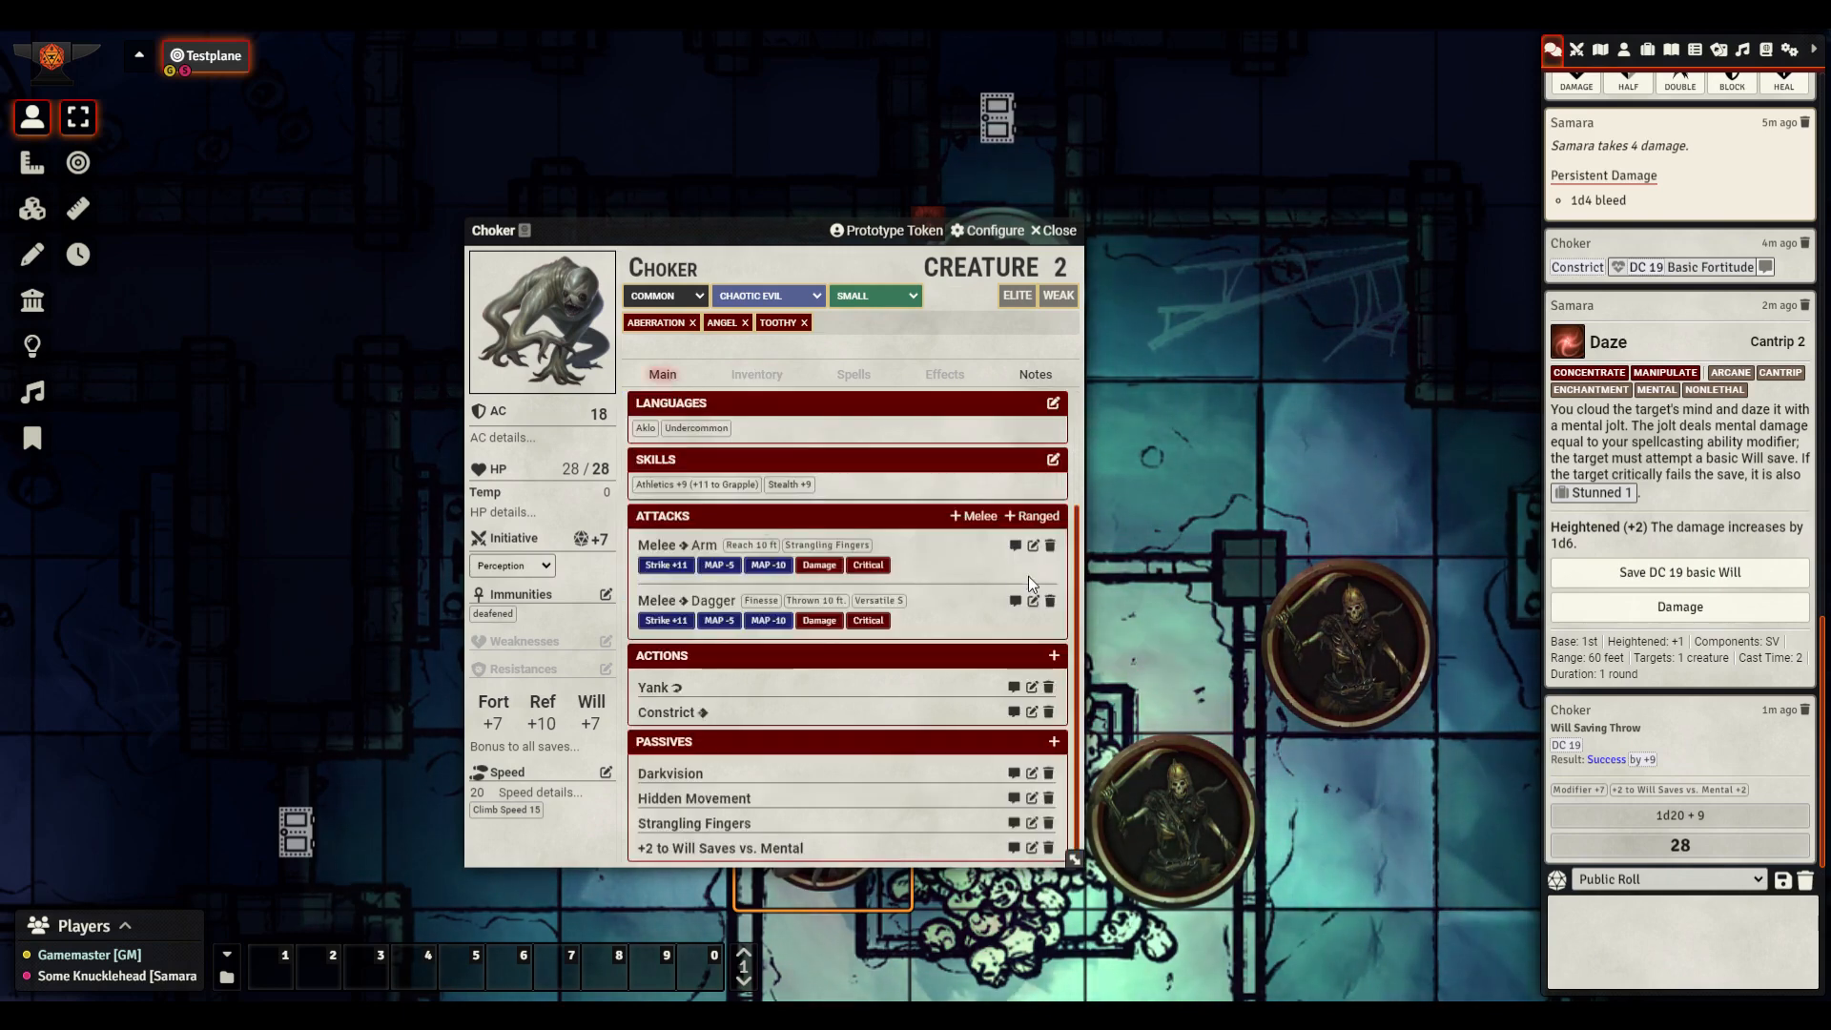
left_click(1050, 601)
left_click(844, 550)
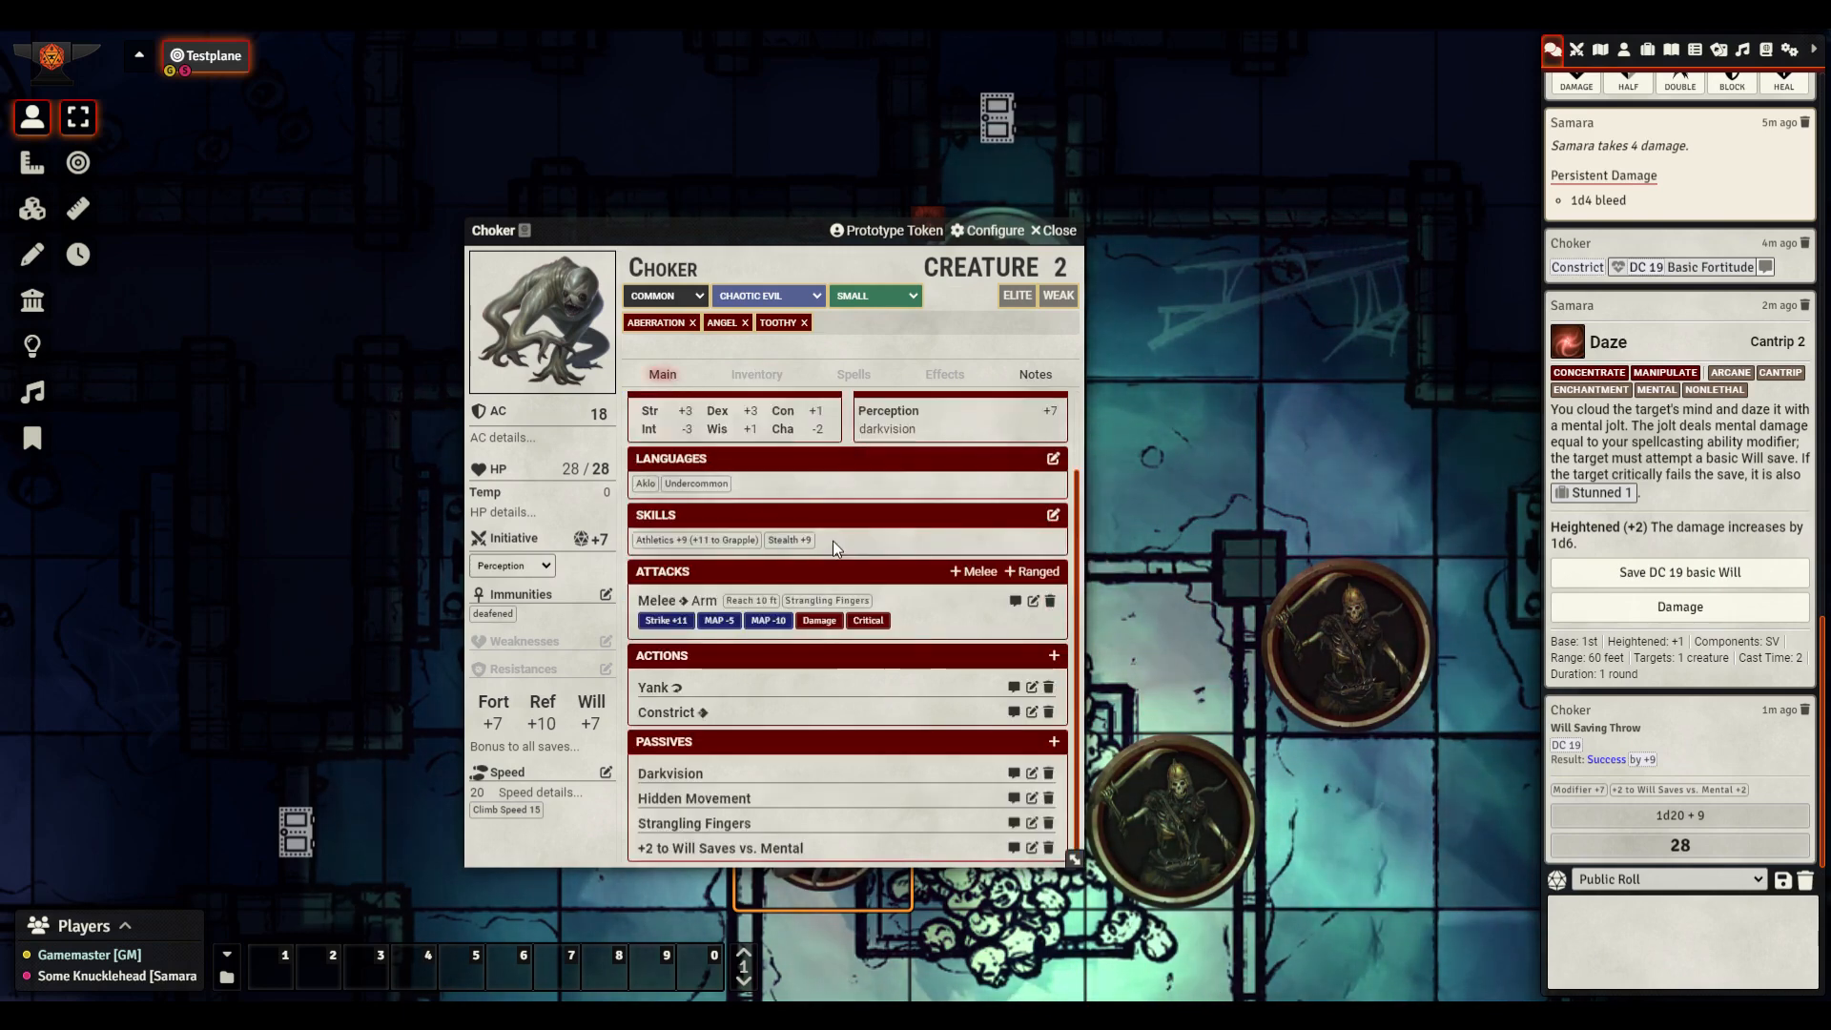
Search the weapon compendium for "dagg", add the Dagger to the Choker's inventory, and close the compendium browser
left_click(756, 374)
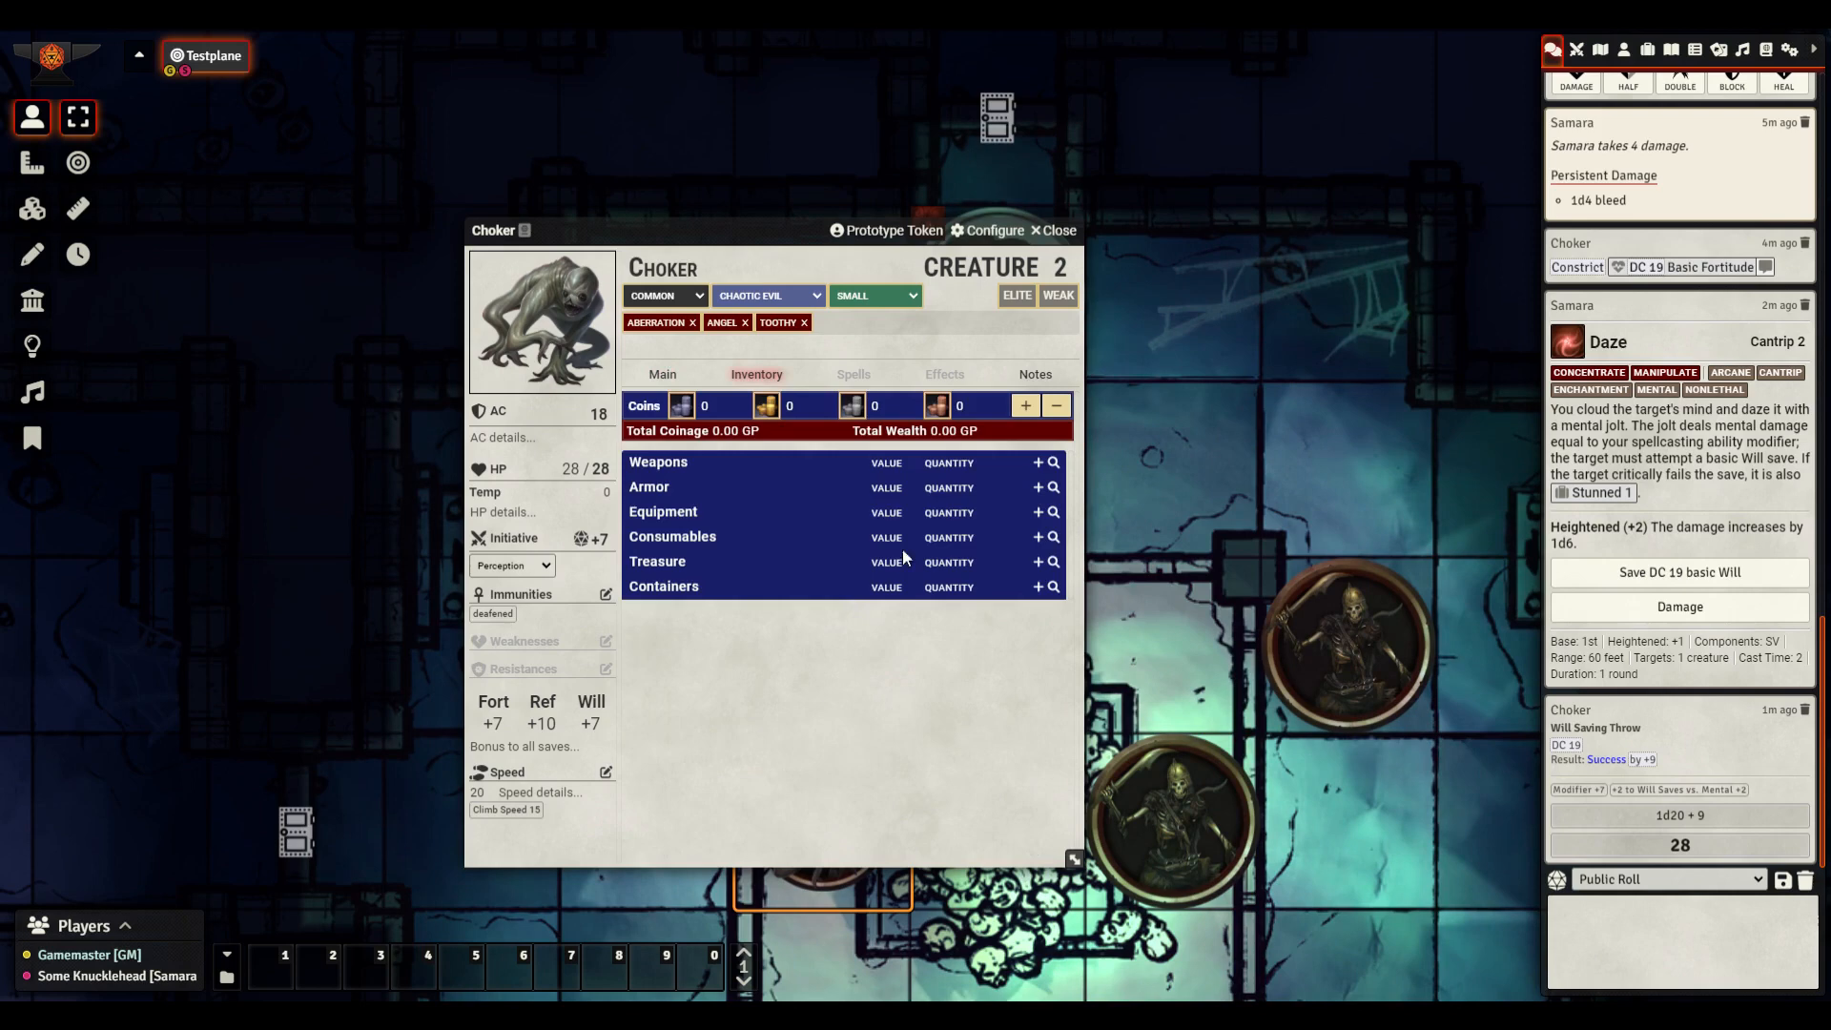
left_click(1054, 465)
left_click_drag(1032, 197, 1219, 121)
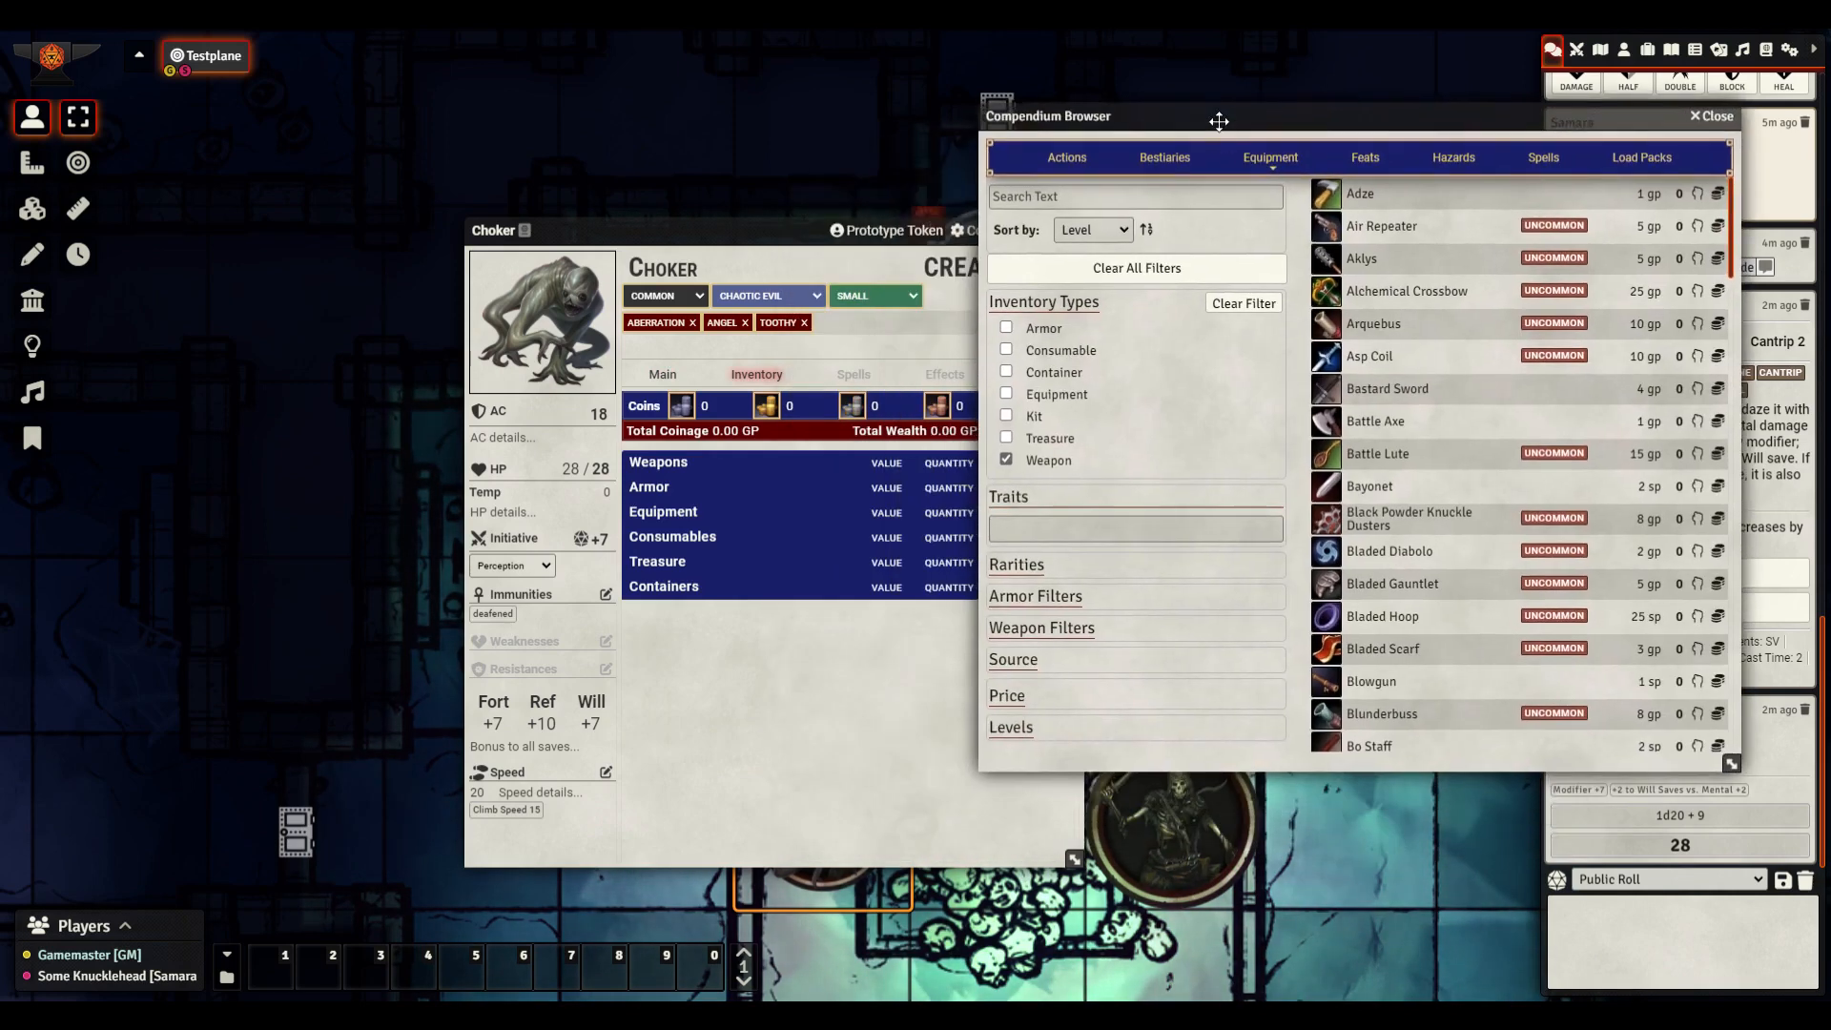
left_click(1128, 198)
type("dagg")
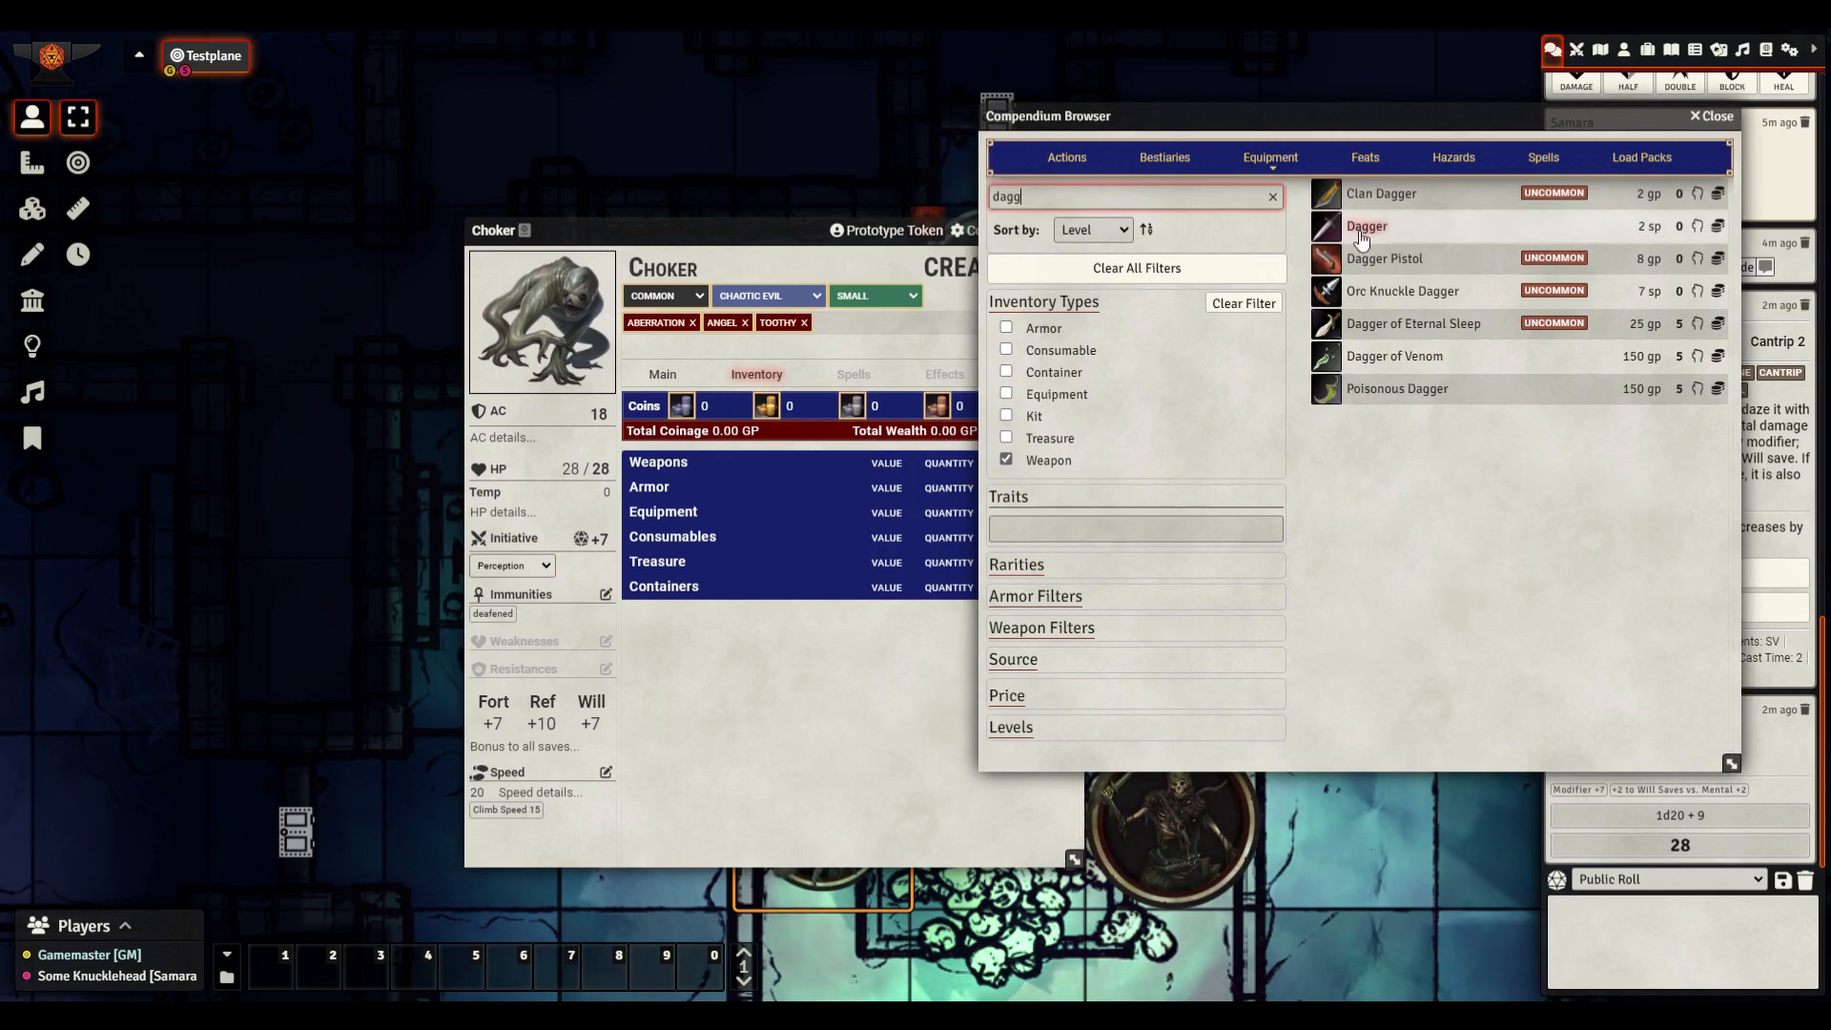
left_click_drag(1362, 236, 742, 467)
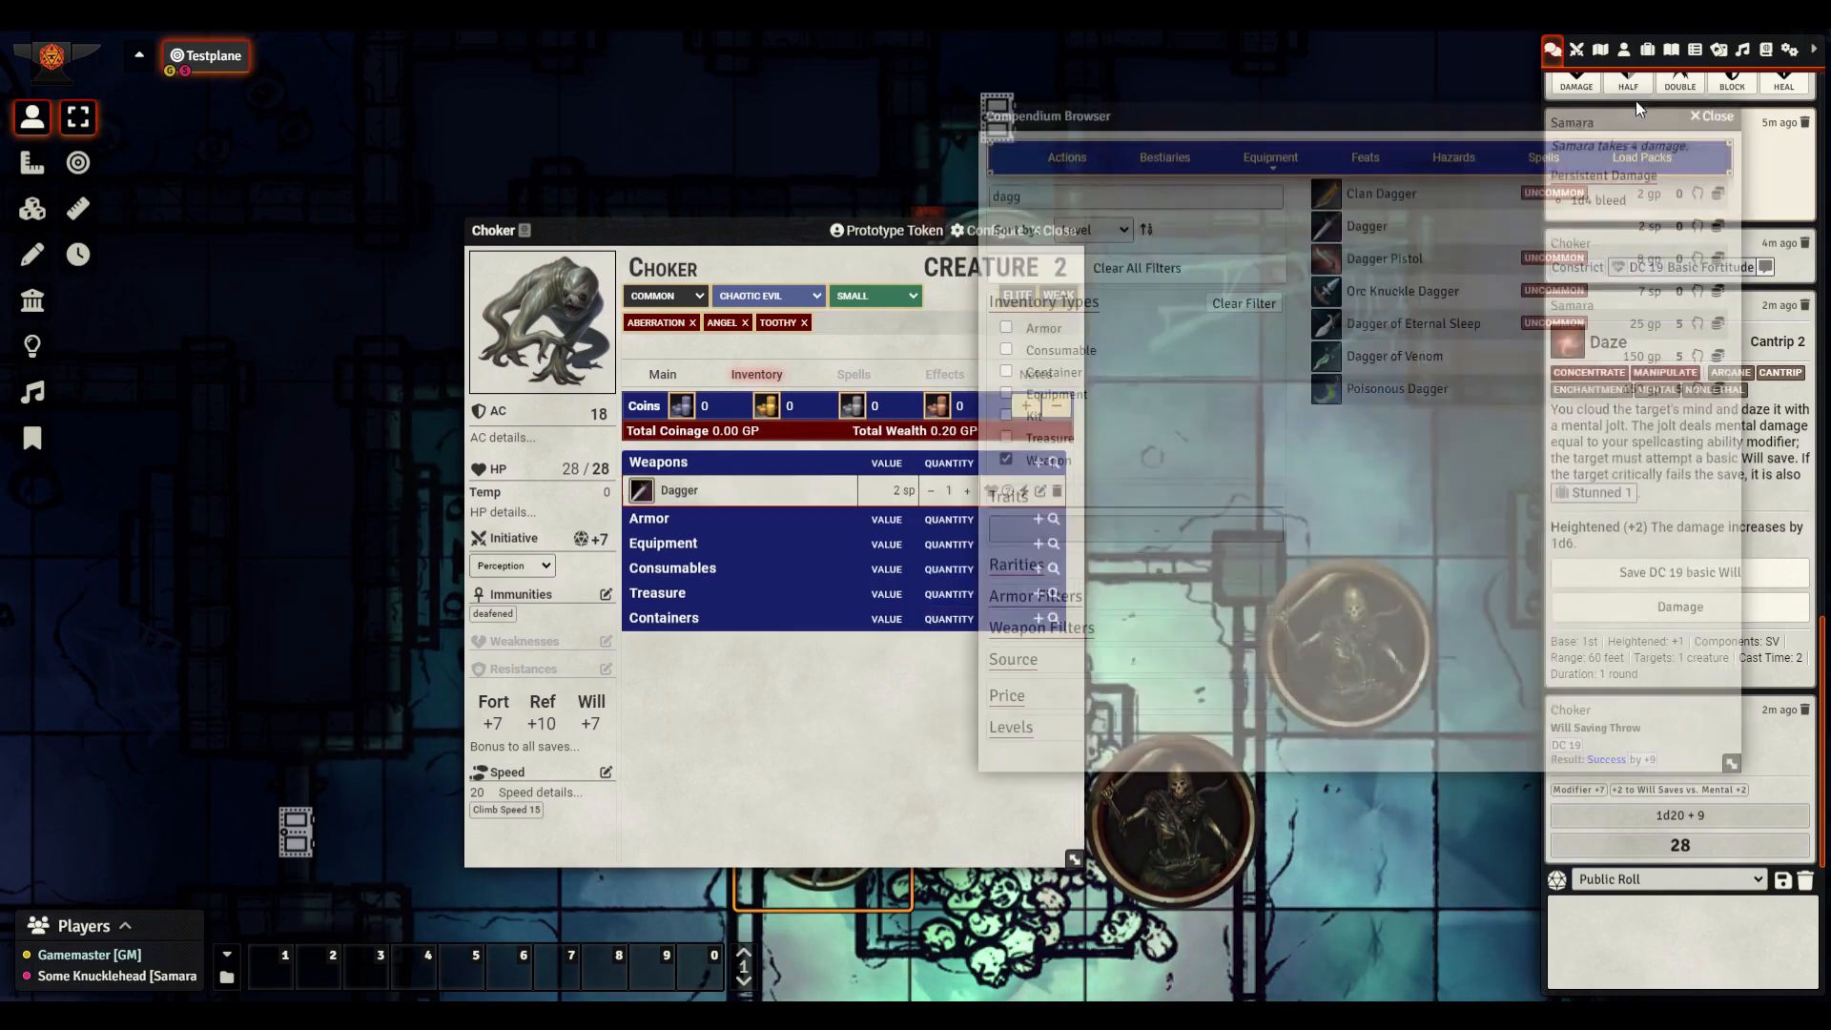
left_click(1712, 117)
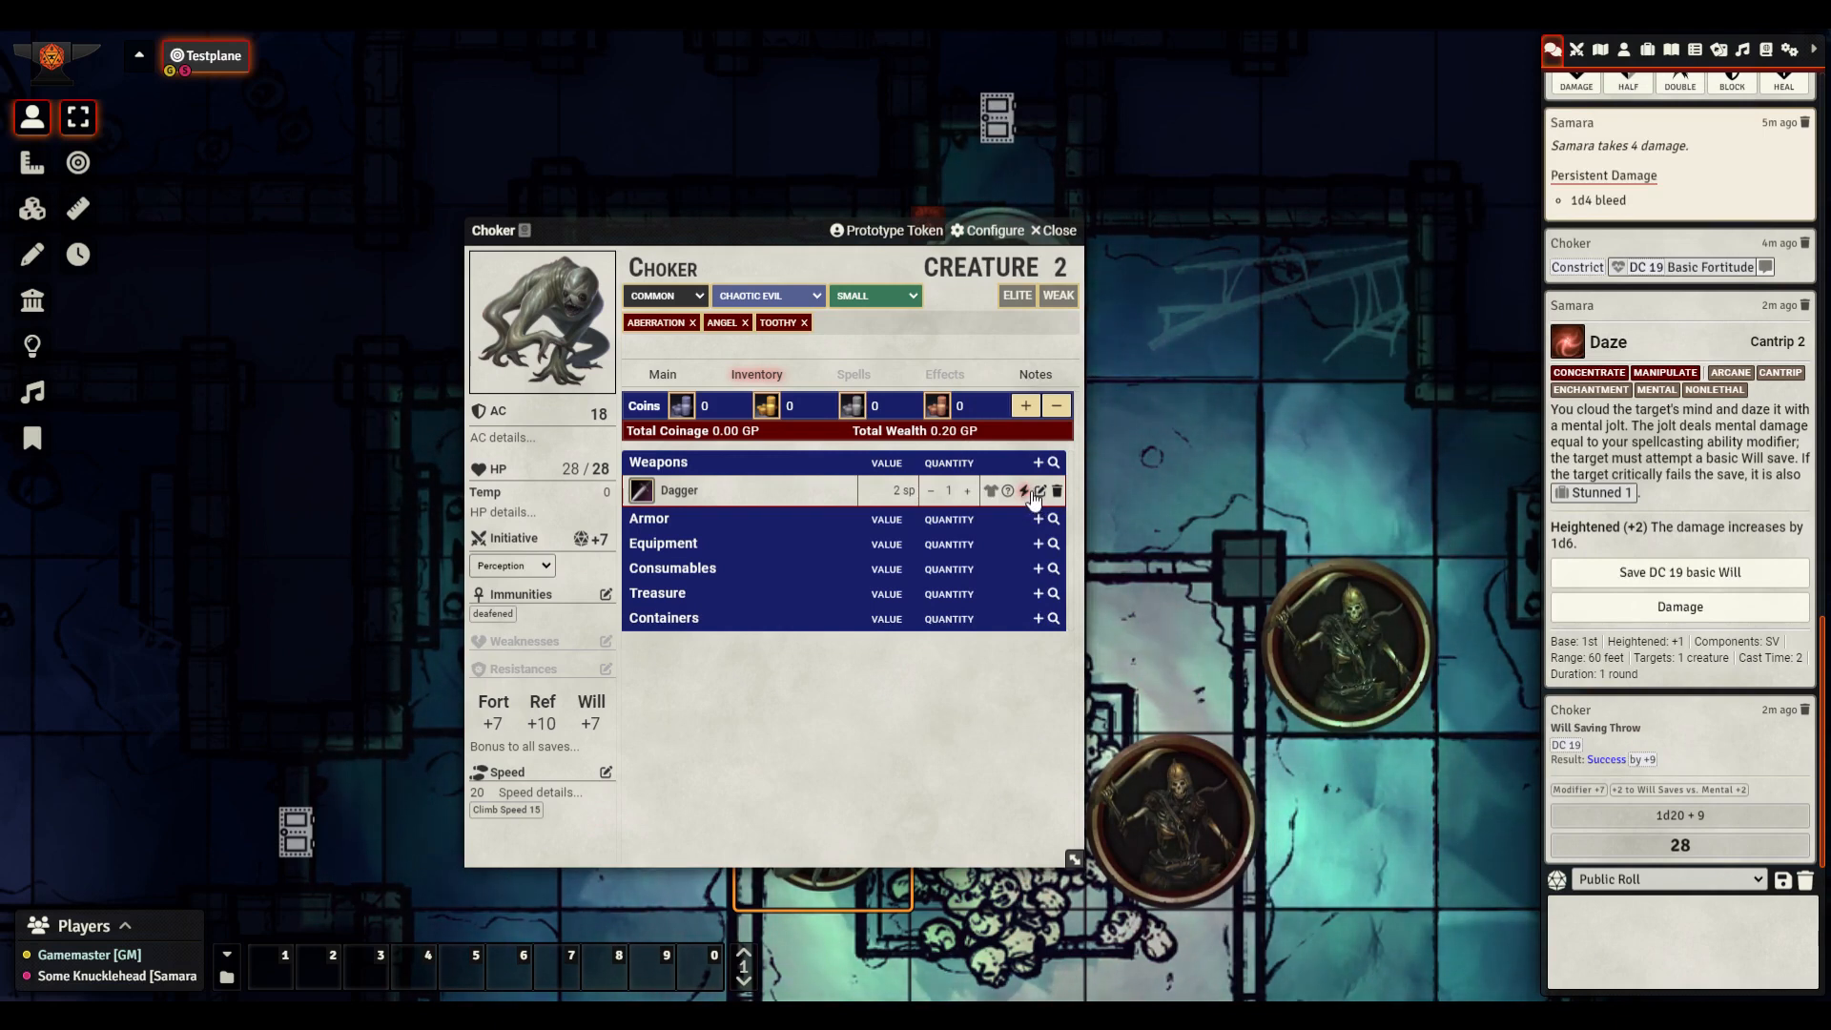
Generate NPC attacks from the inventory's Dagger and view them in the Choker's attack list
left_click(1026, 491)
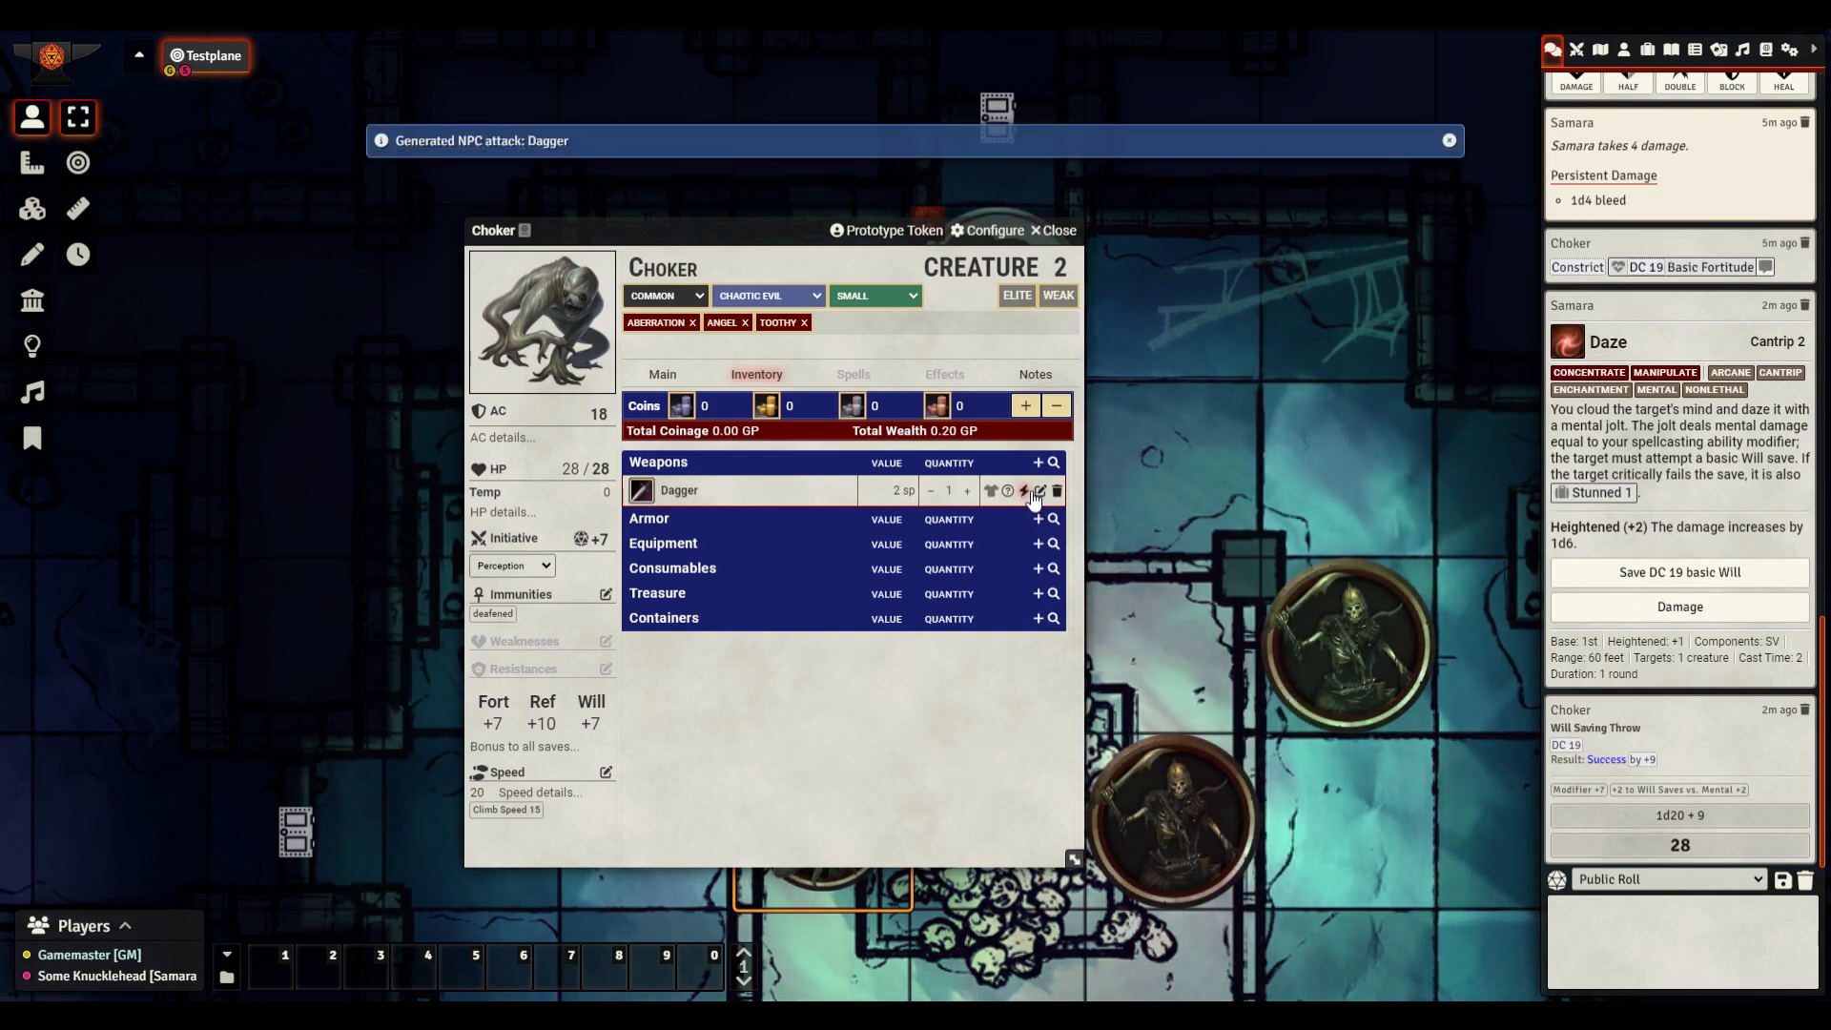
left_click(685, 381)
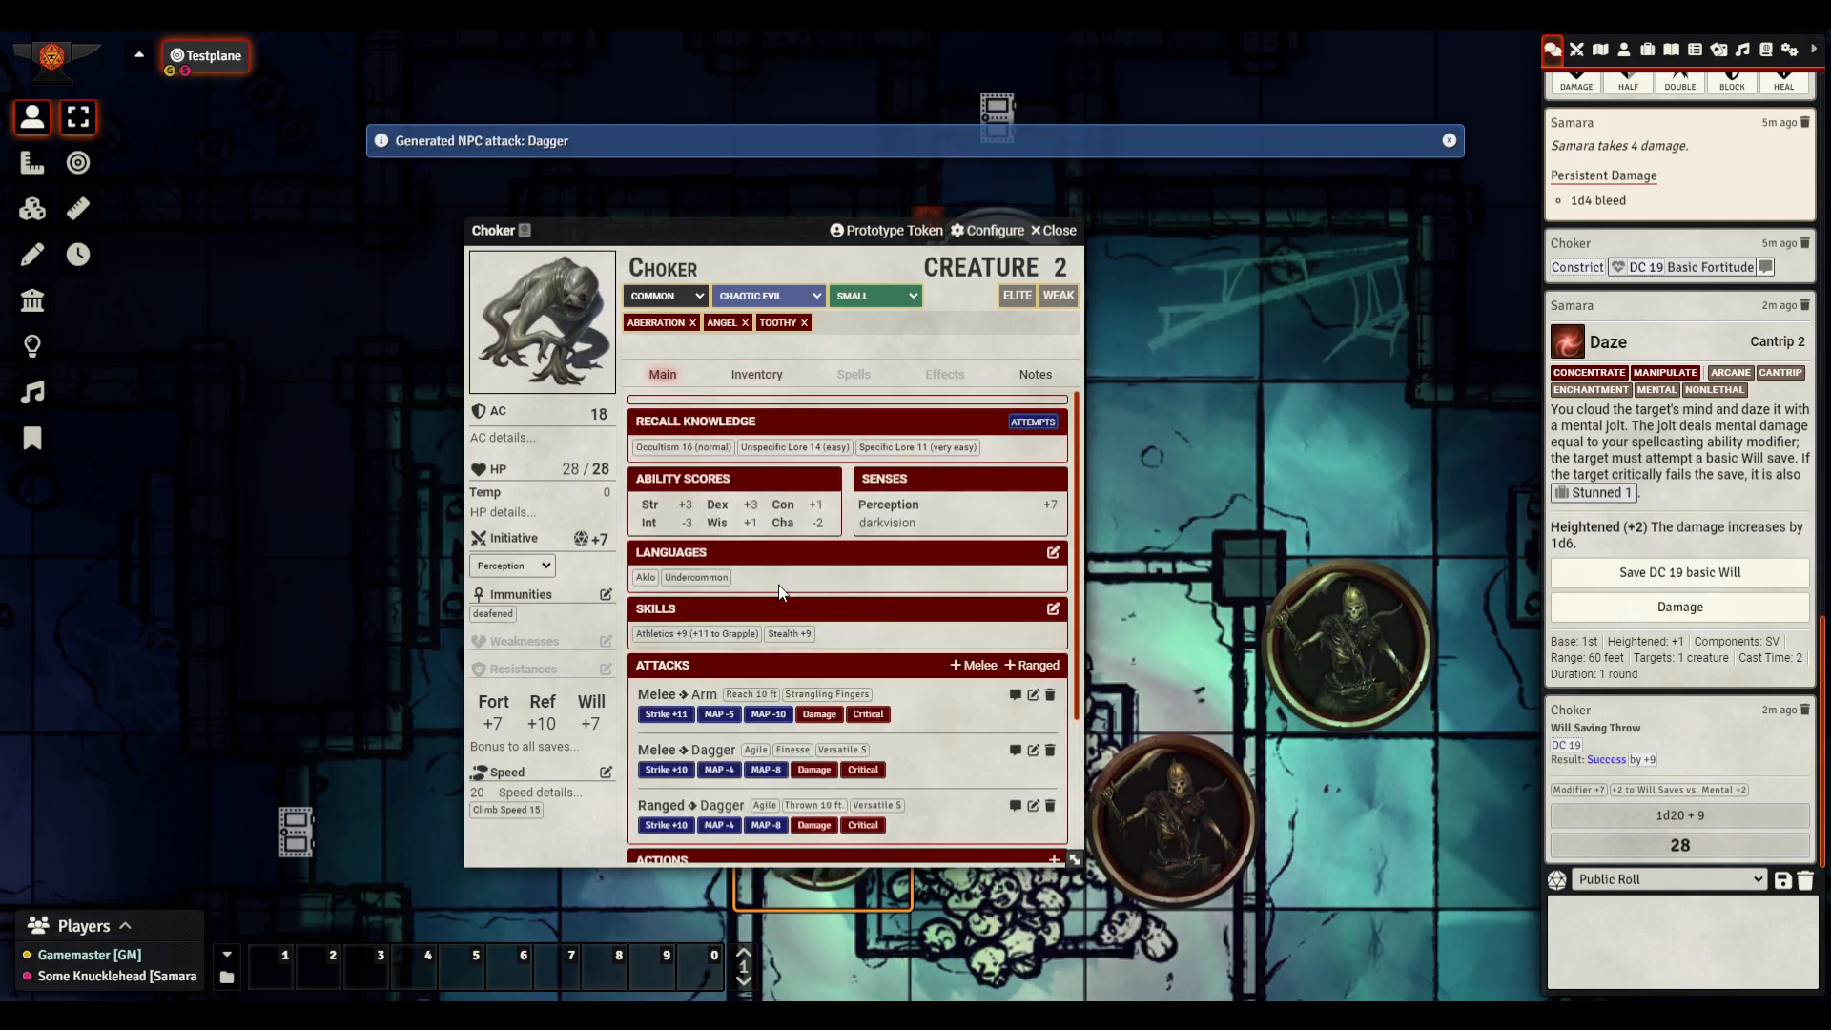
scroll(780, 585, "down", 3)
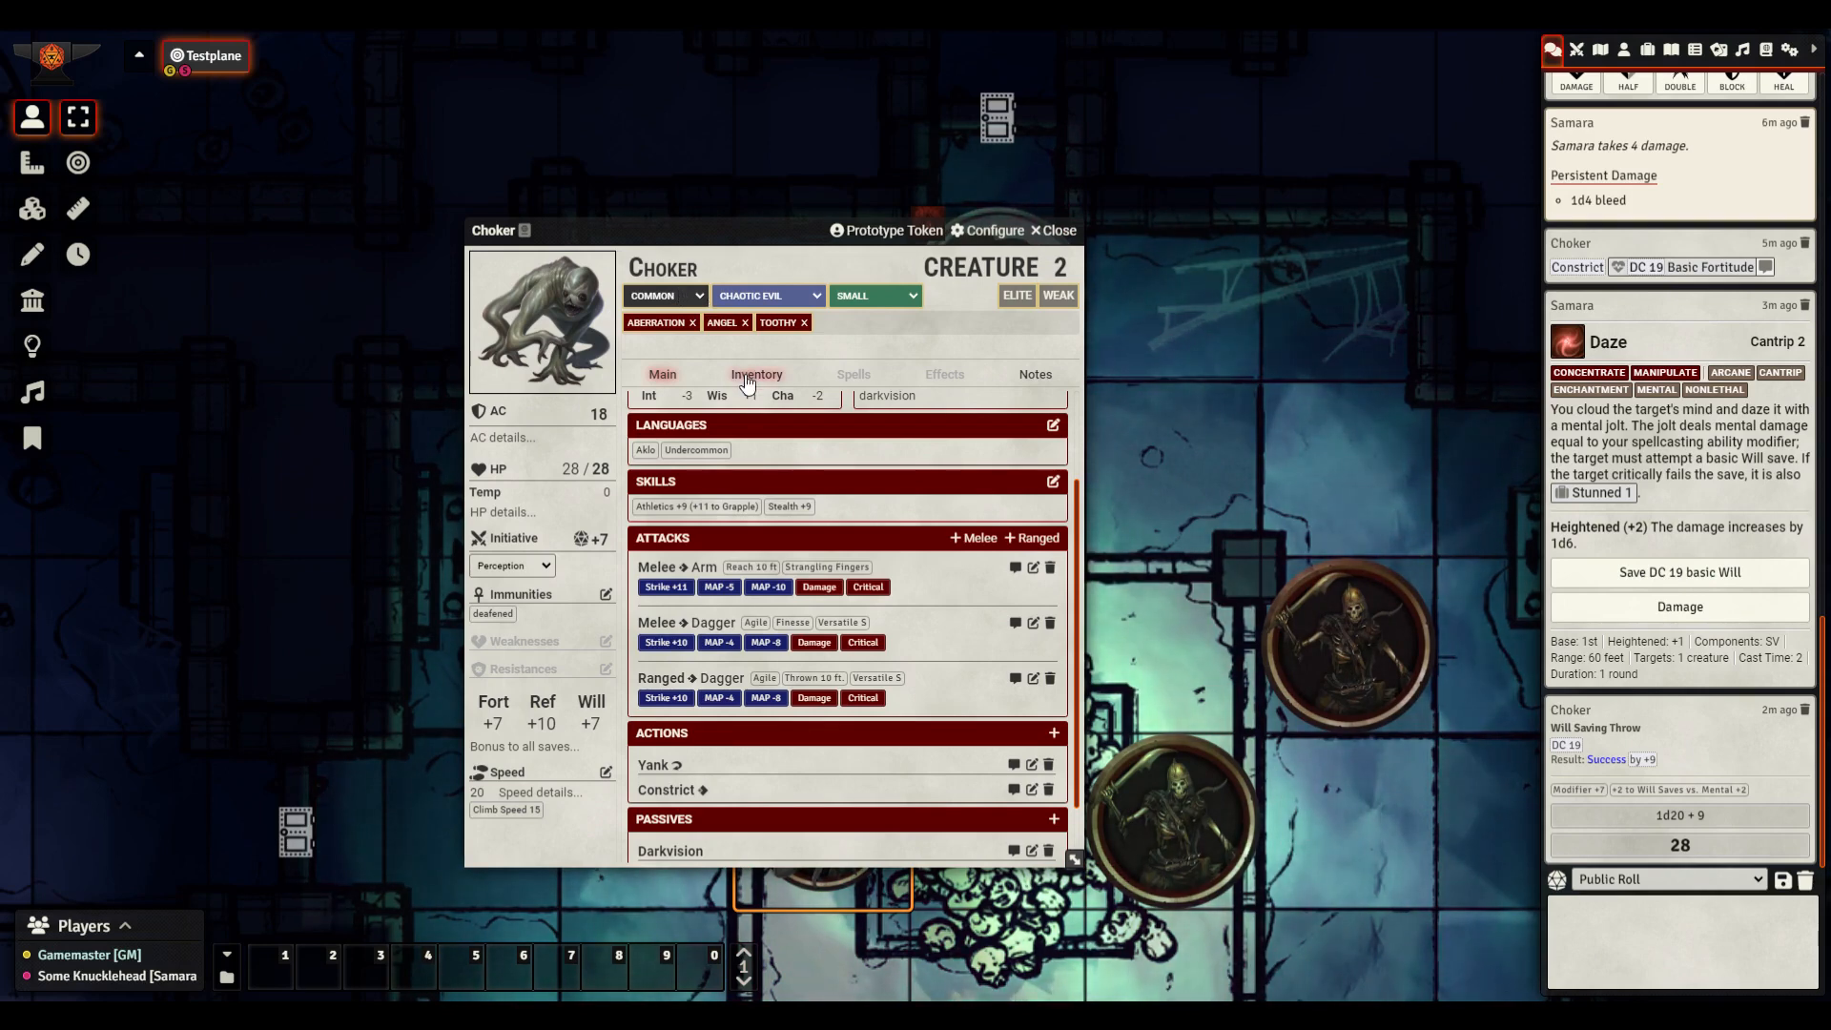
Set the attack modifier of the Choker's melee Dagger attack to 11 and close the attack's sheet
left_click(1033, 623)
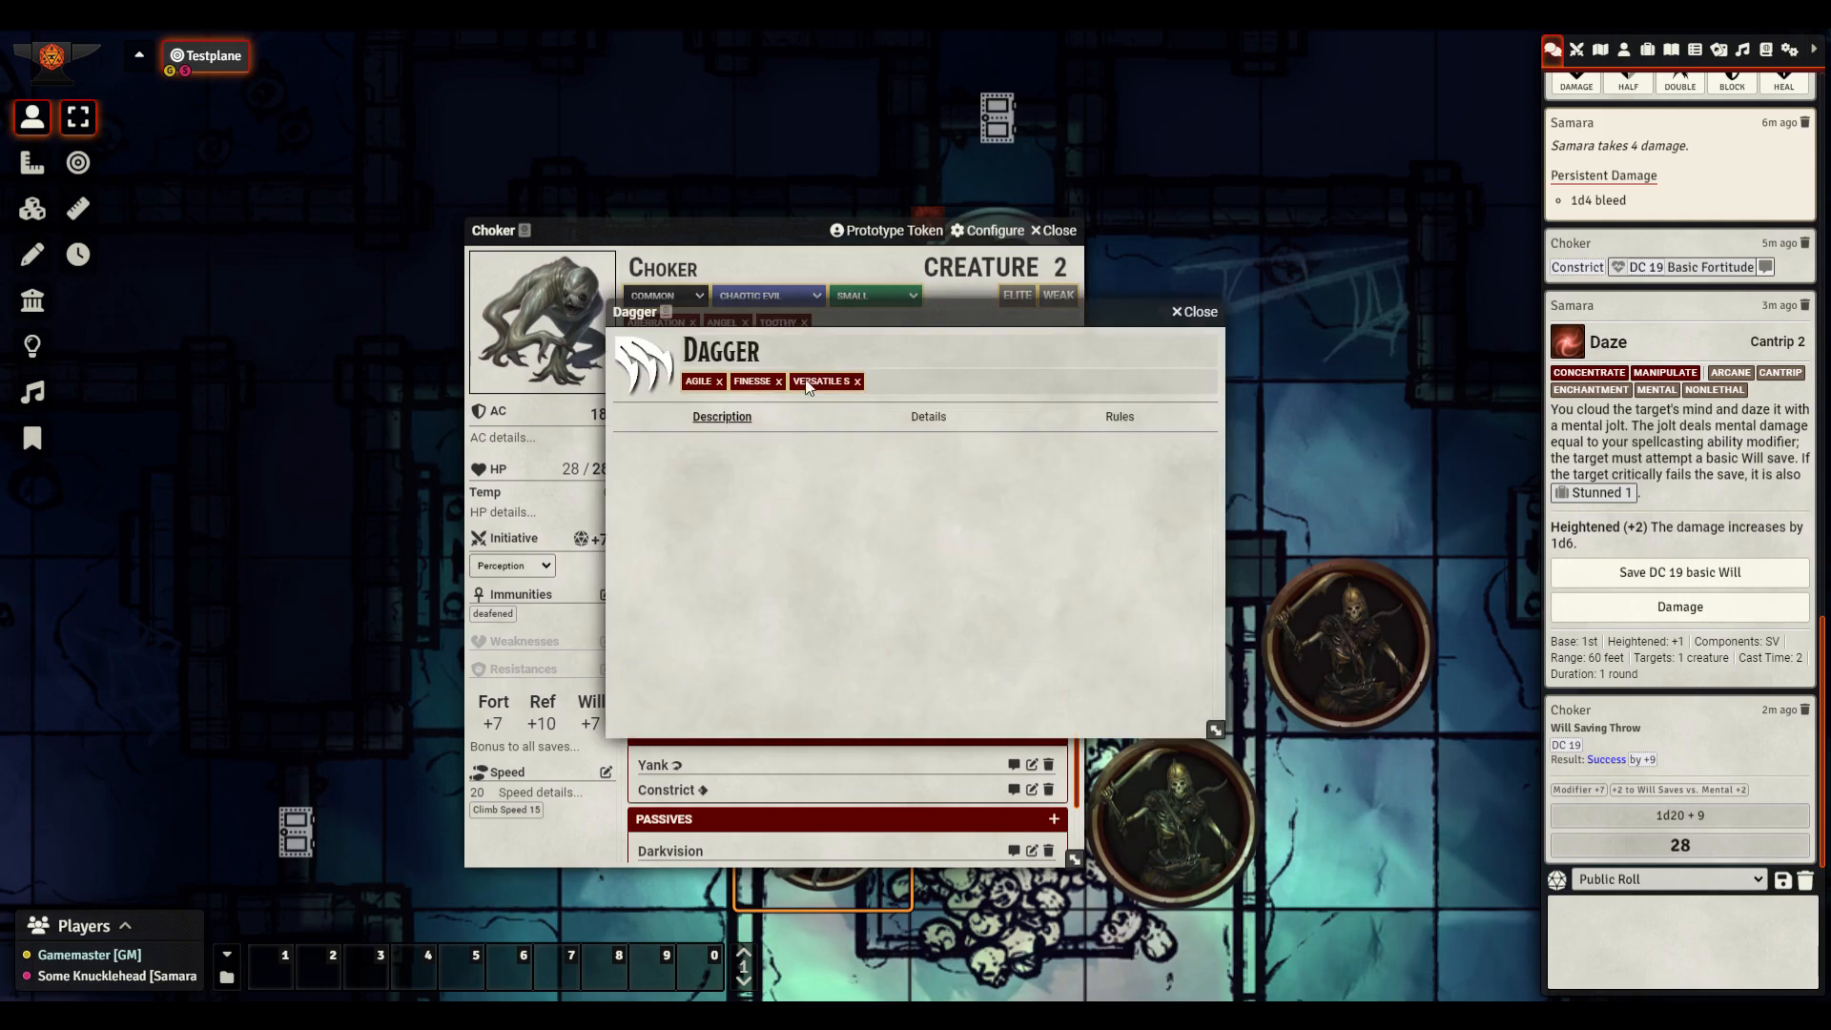
left_click(906, 420)
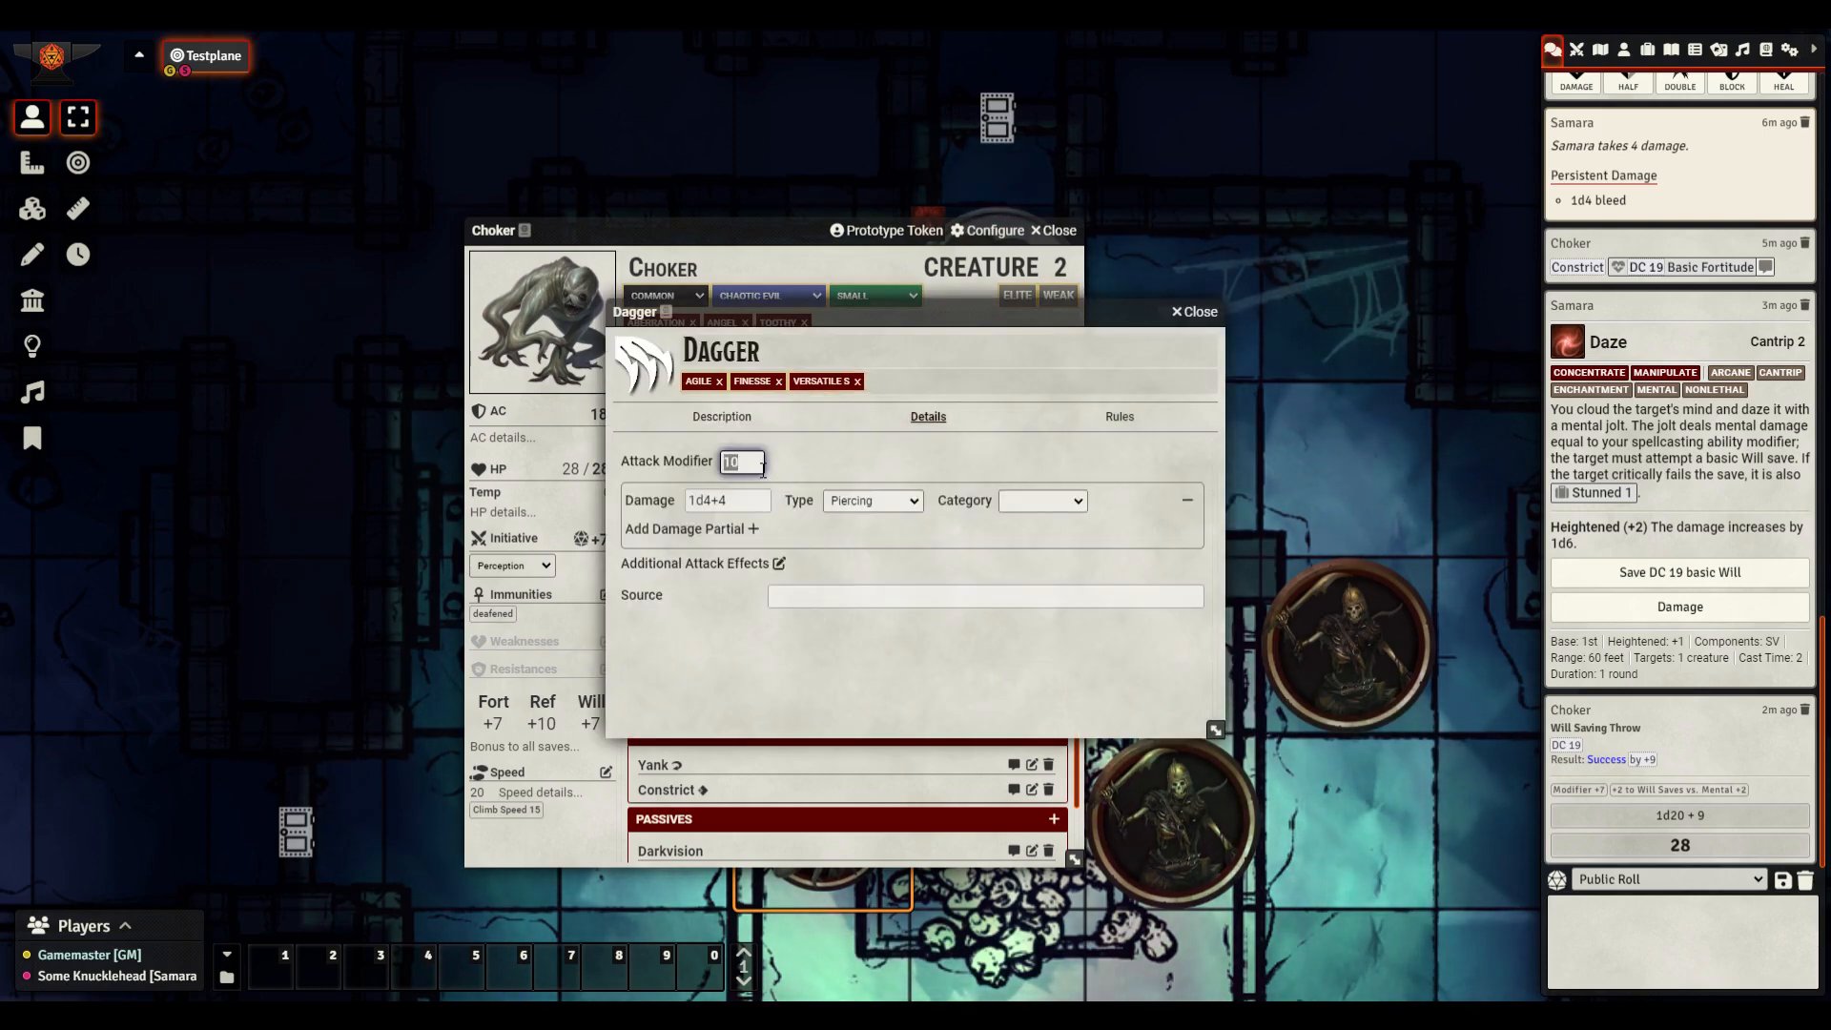
key("Escape")
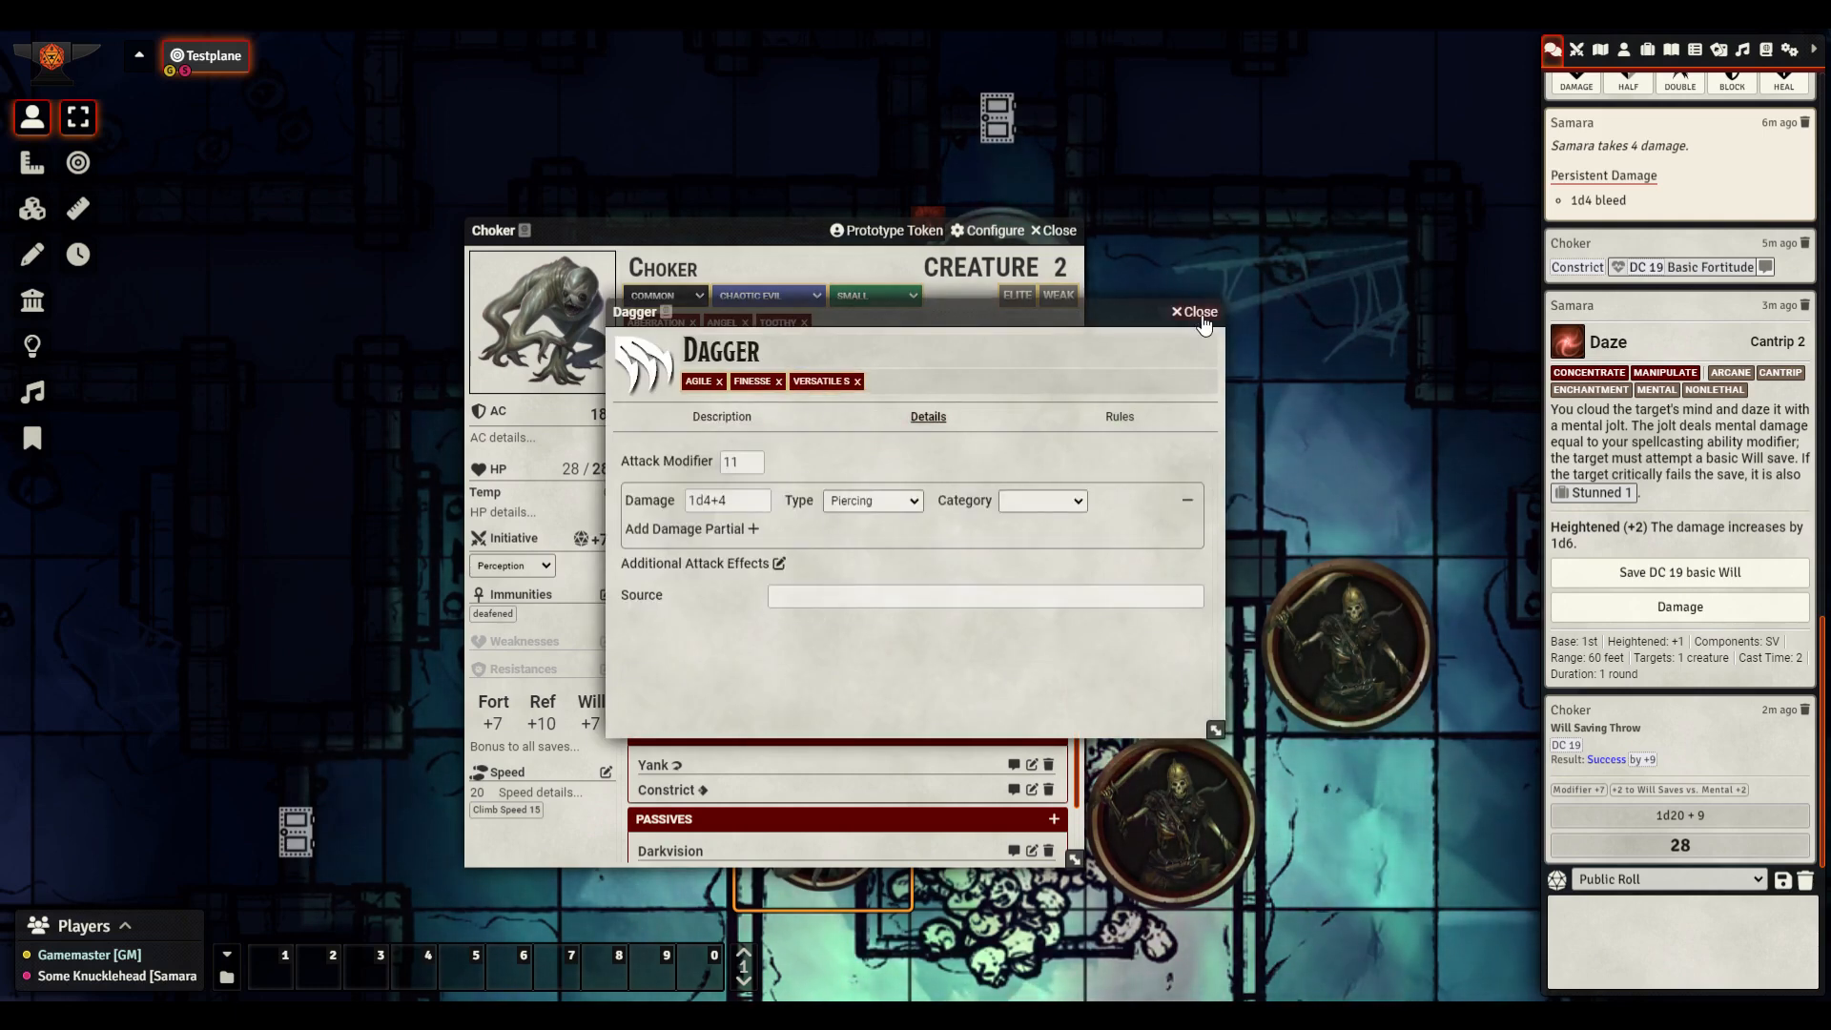
key("Escape")
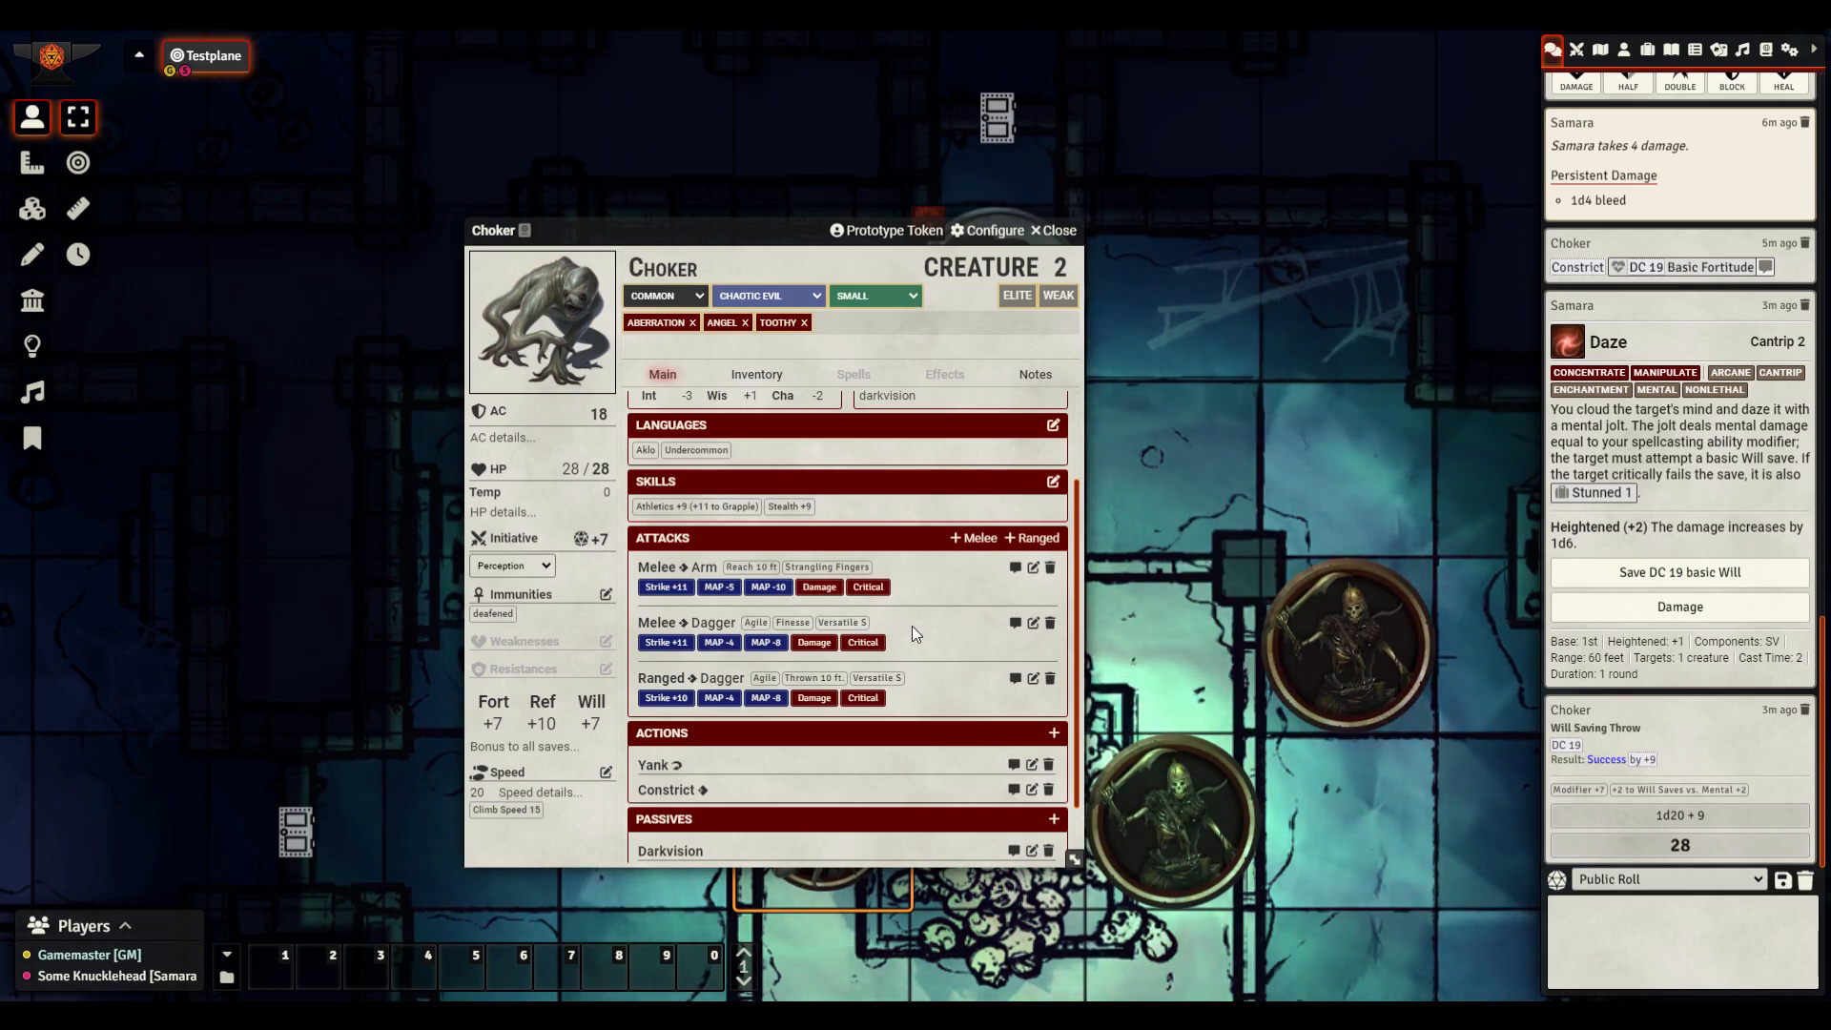
Add a Prepared spellcasting entry with the Arcane tradition and Charisma ability to the Choker's spells
left_click(758, 377)
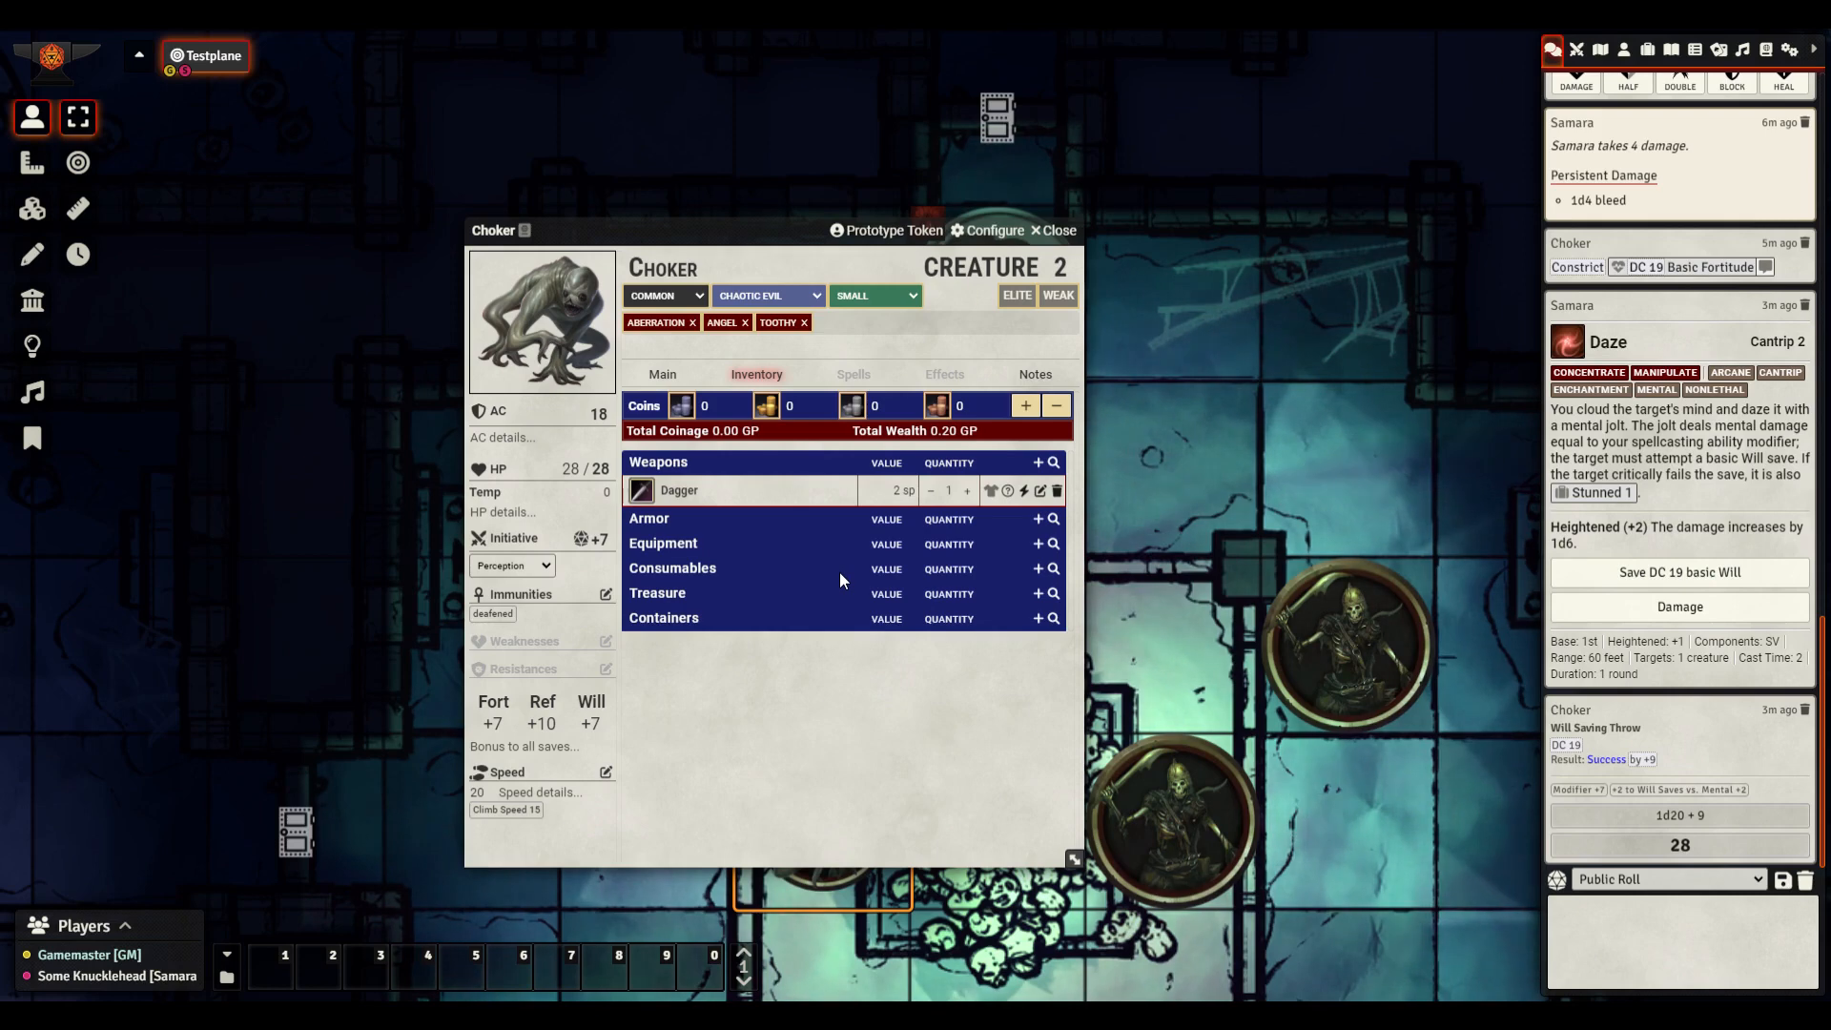
left_click(856, 373)
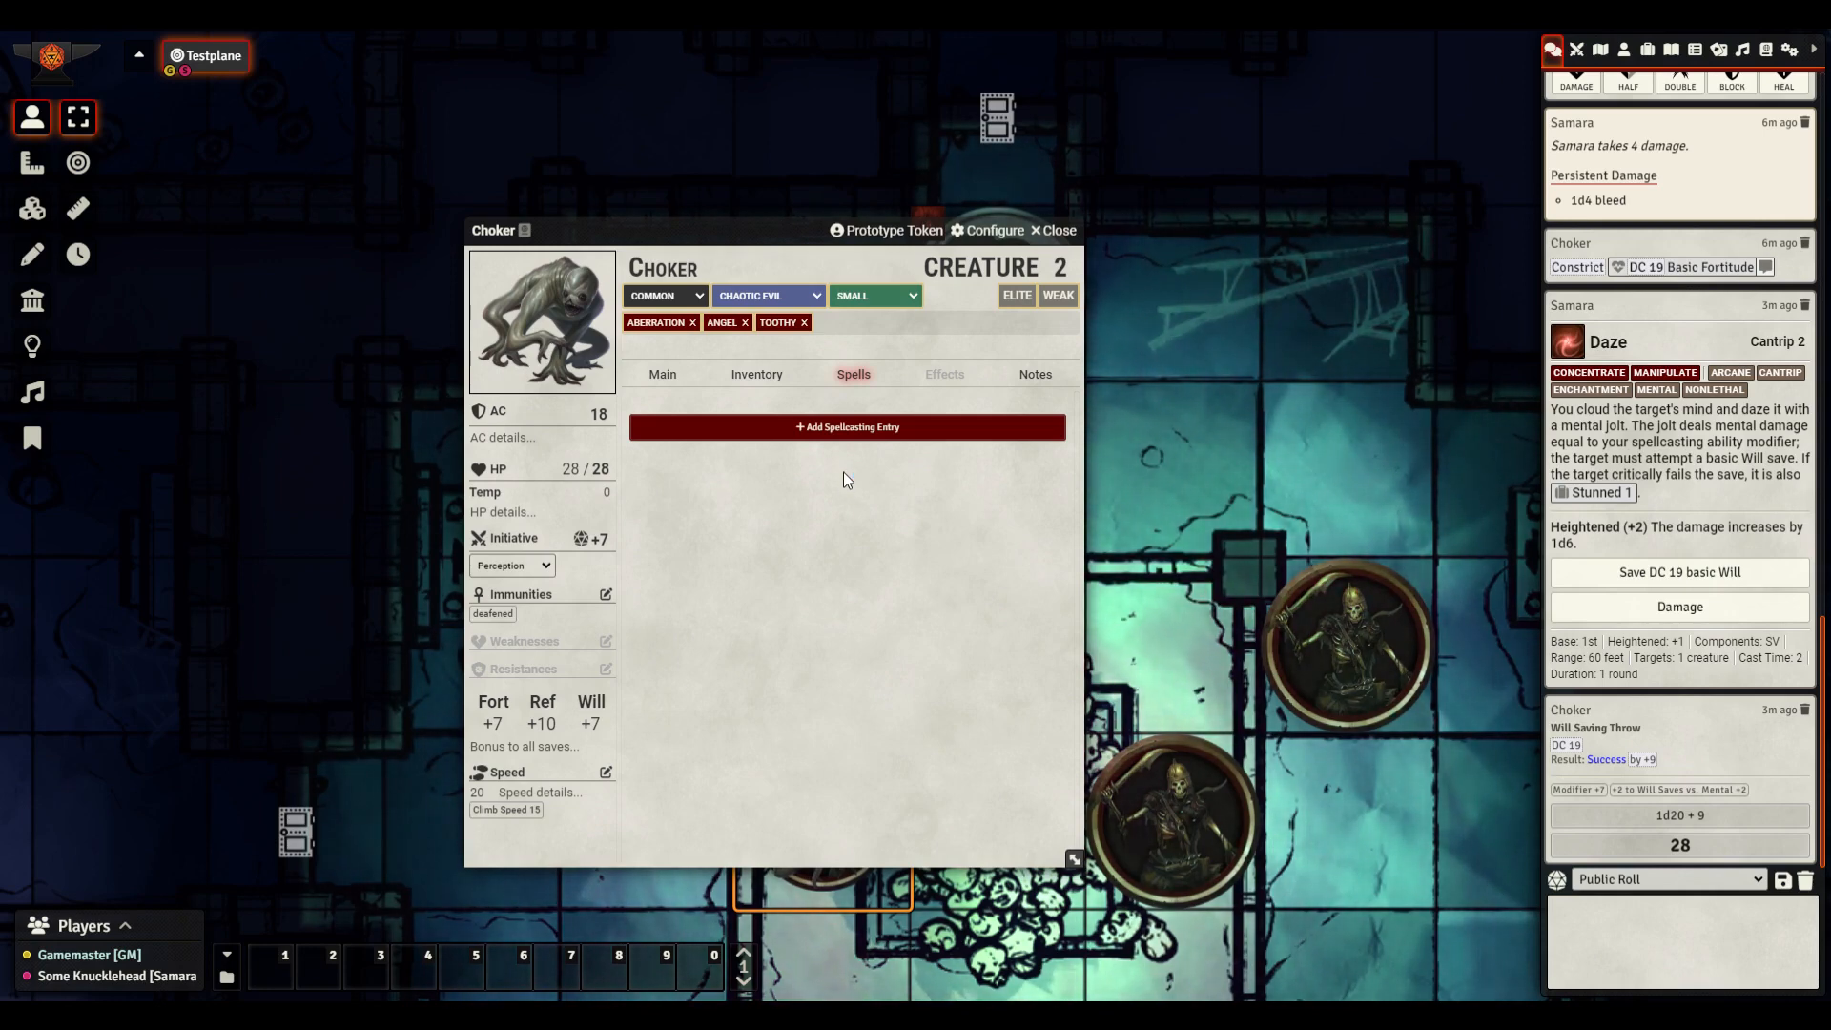
left_click(849, 427)
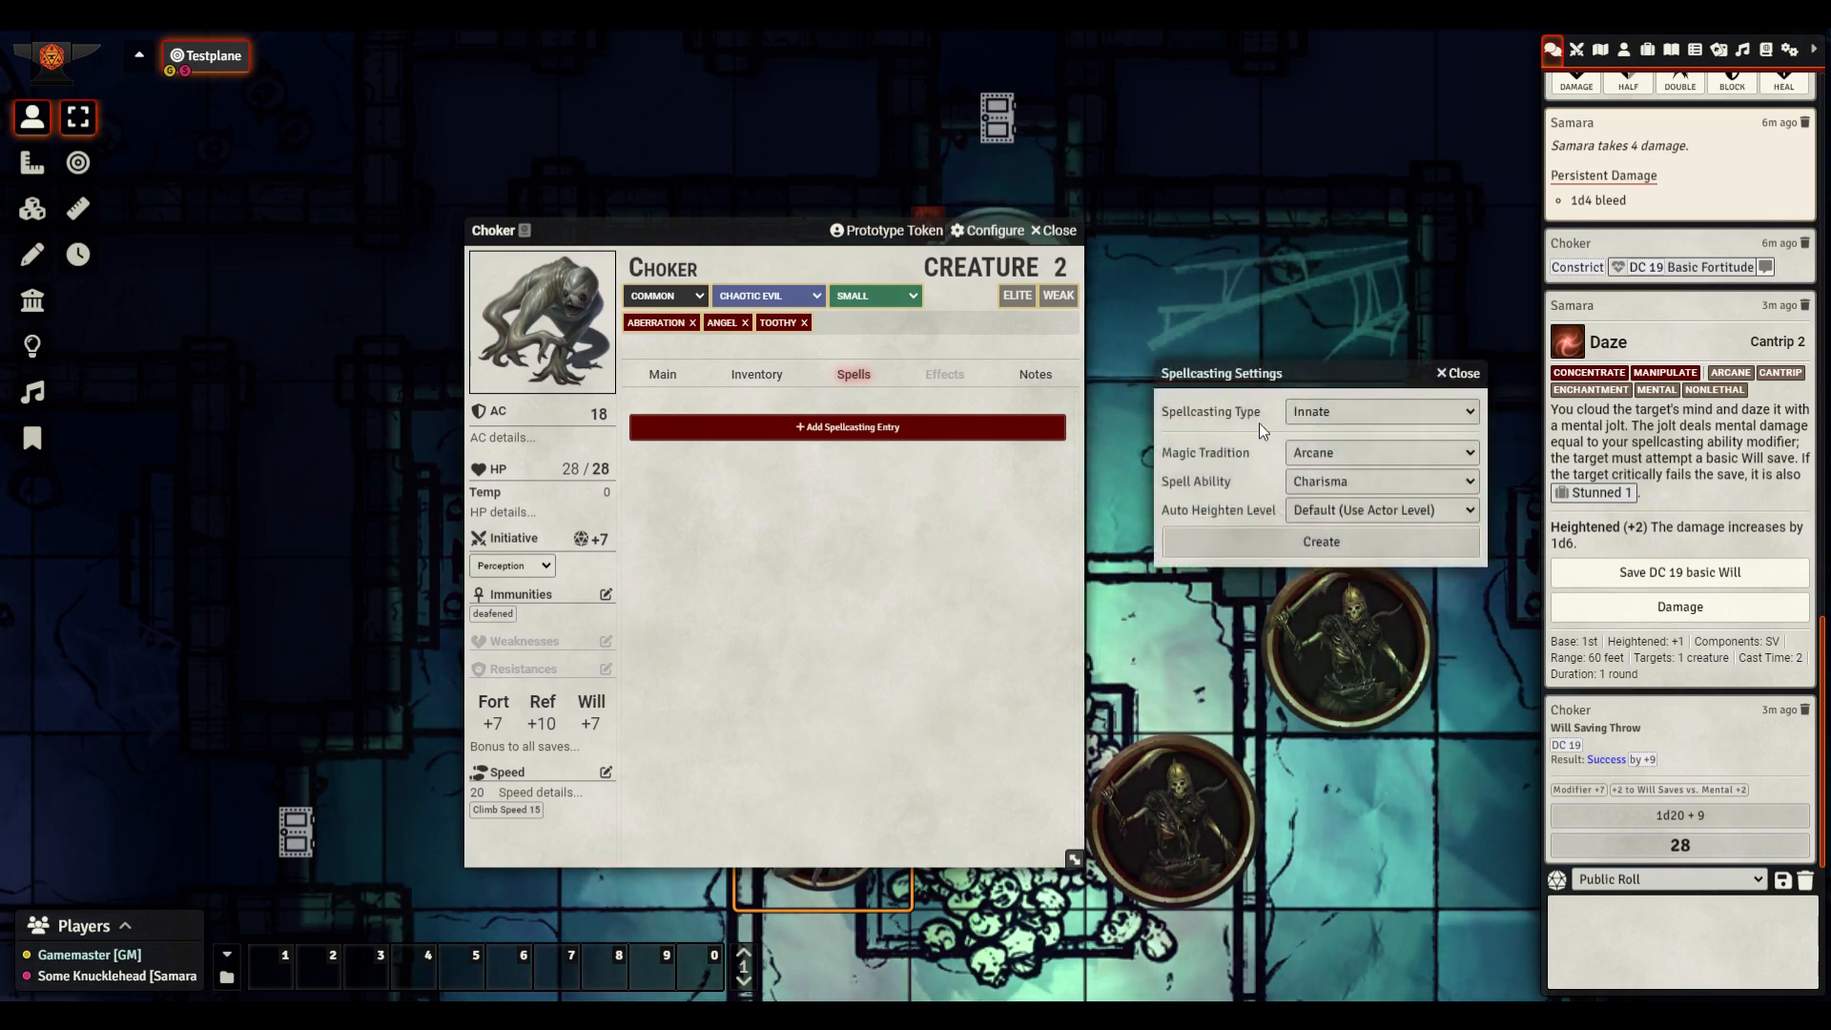
left_click(1336, 440)
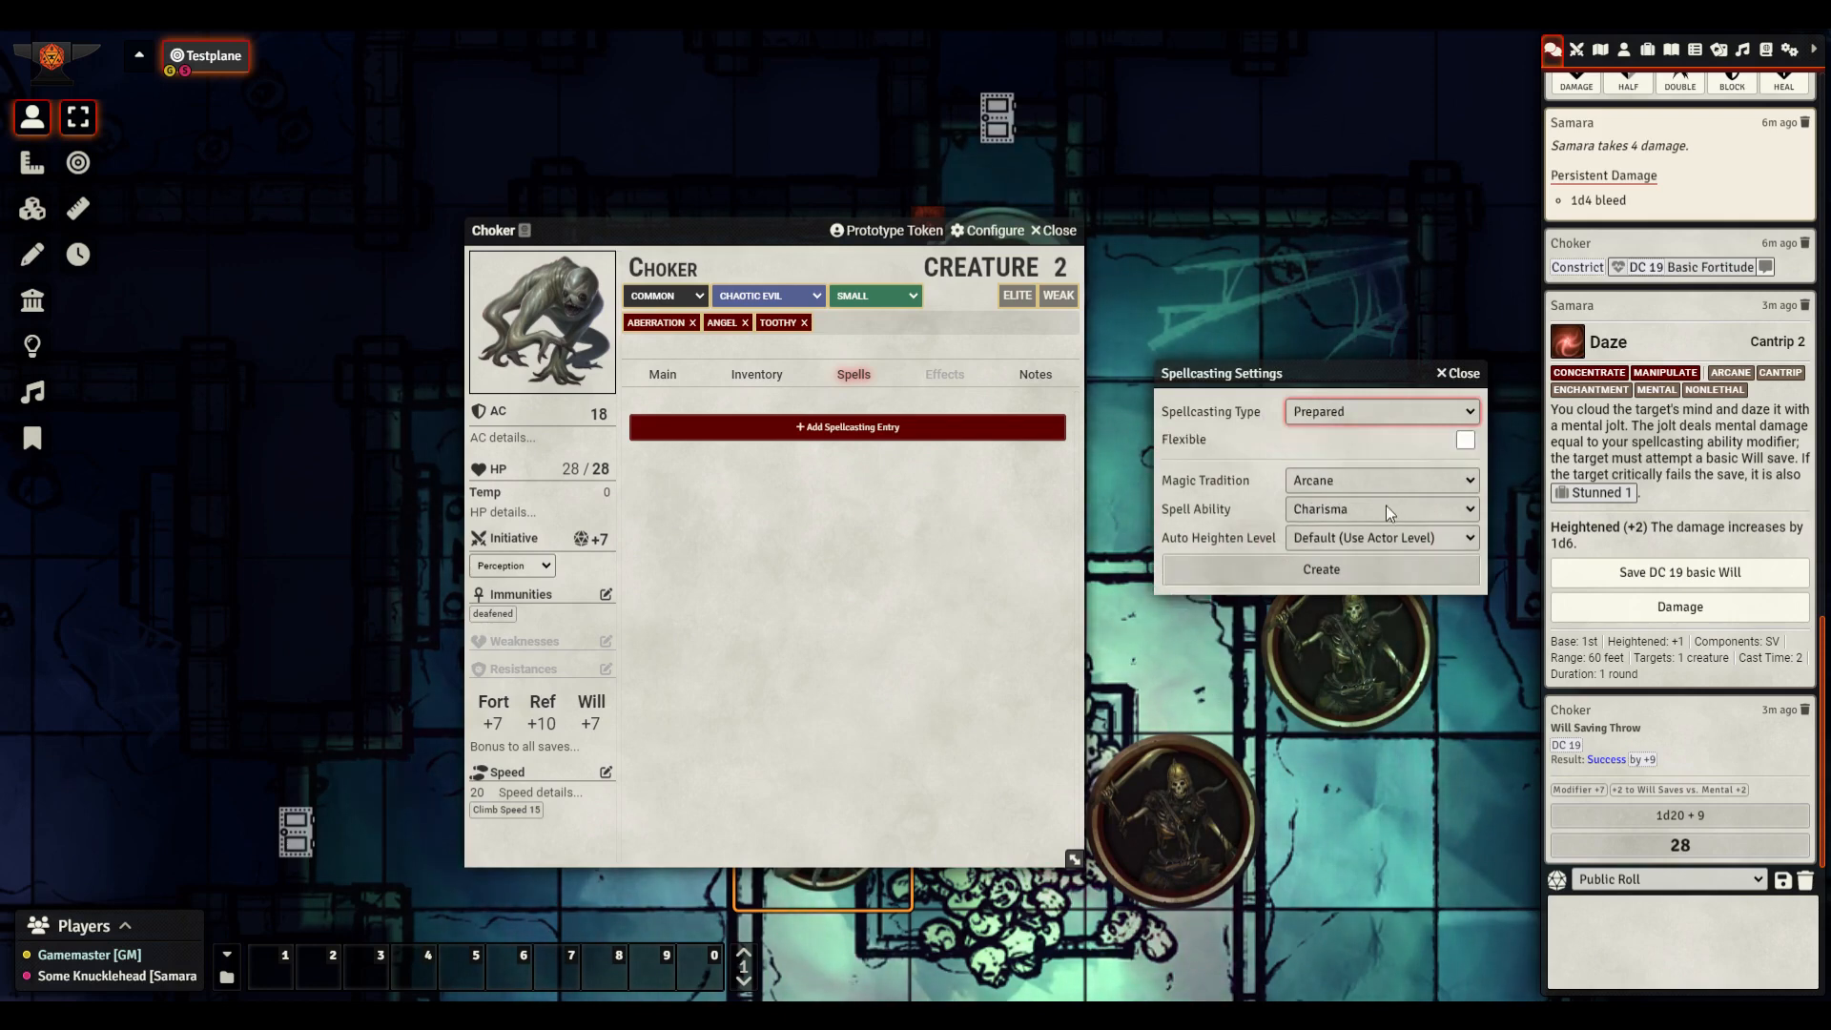
left_click(1364, 572)
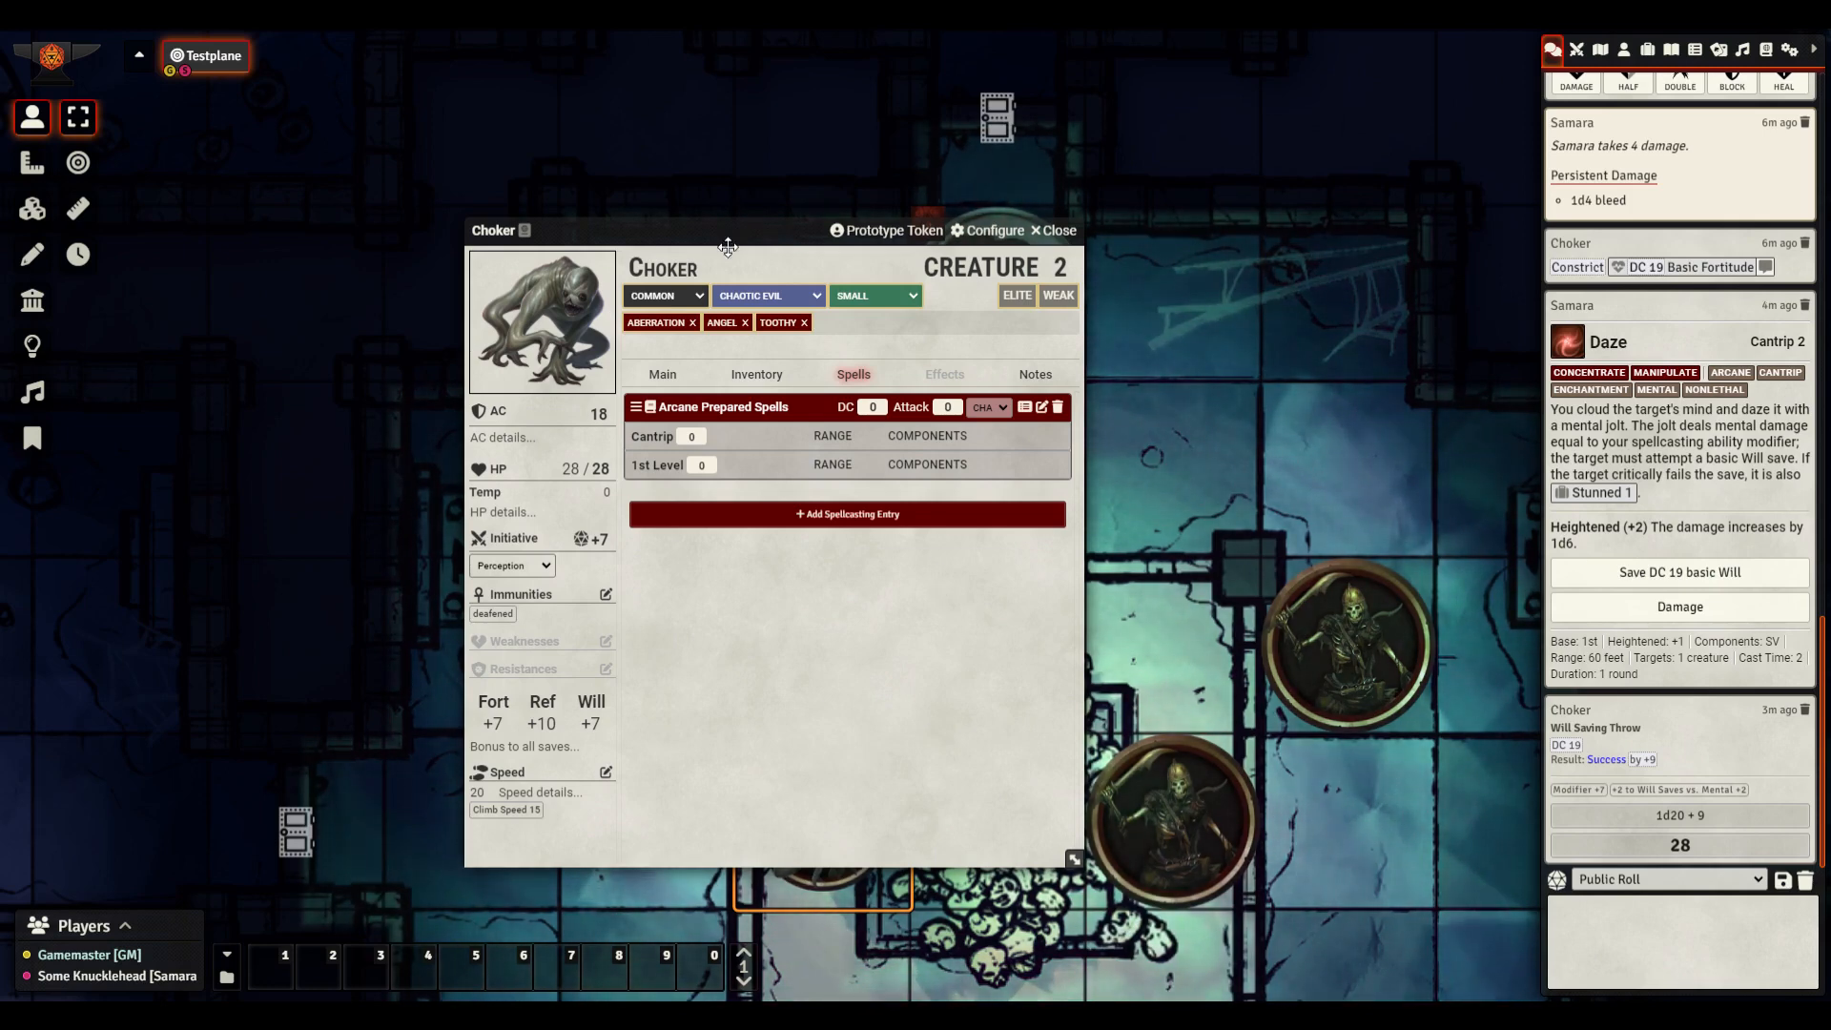
View the player character's spellcasting page for comparison, close it, and move the Choker's sheet back to the middle of the scene
left_click_drag(727, 247, 413, 248)
double_click(1030, 295)
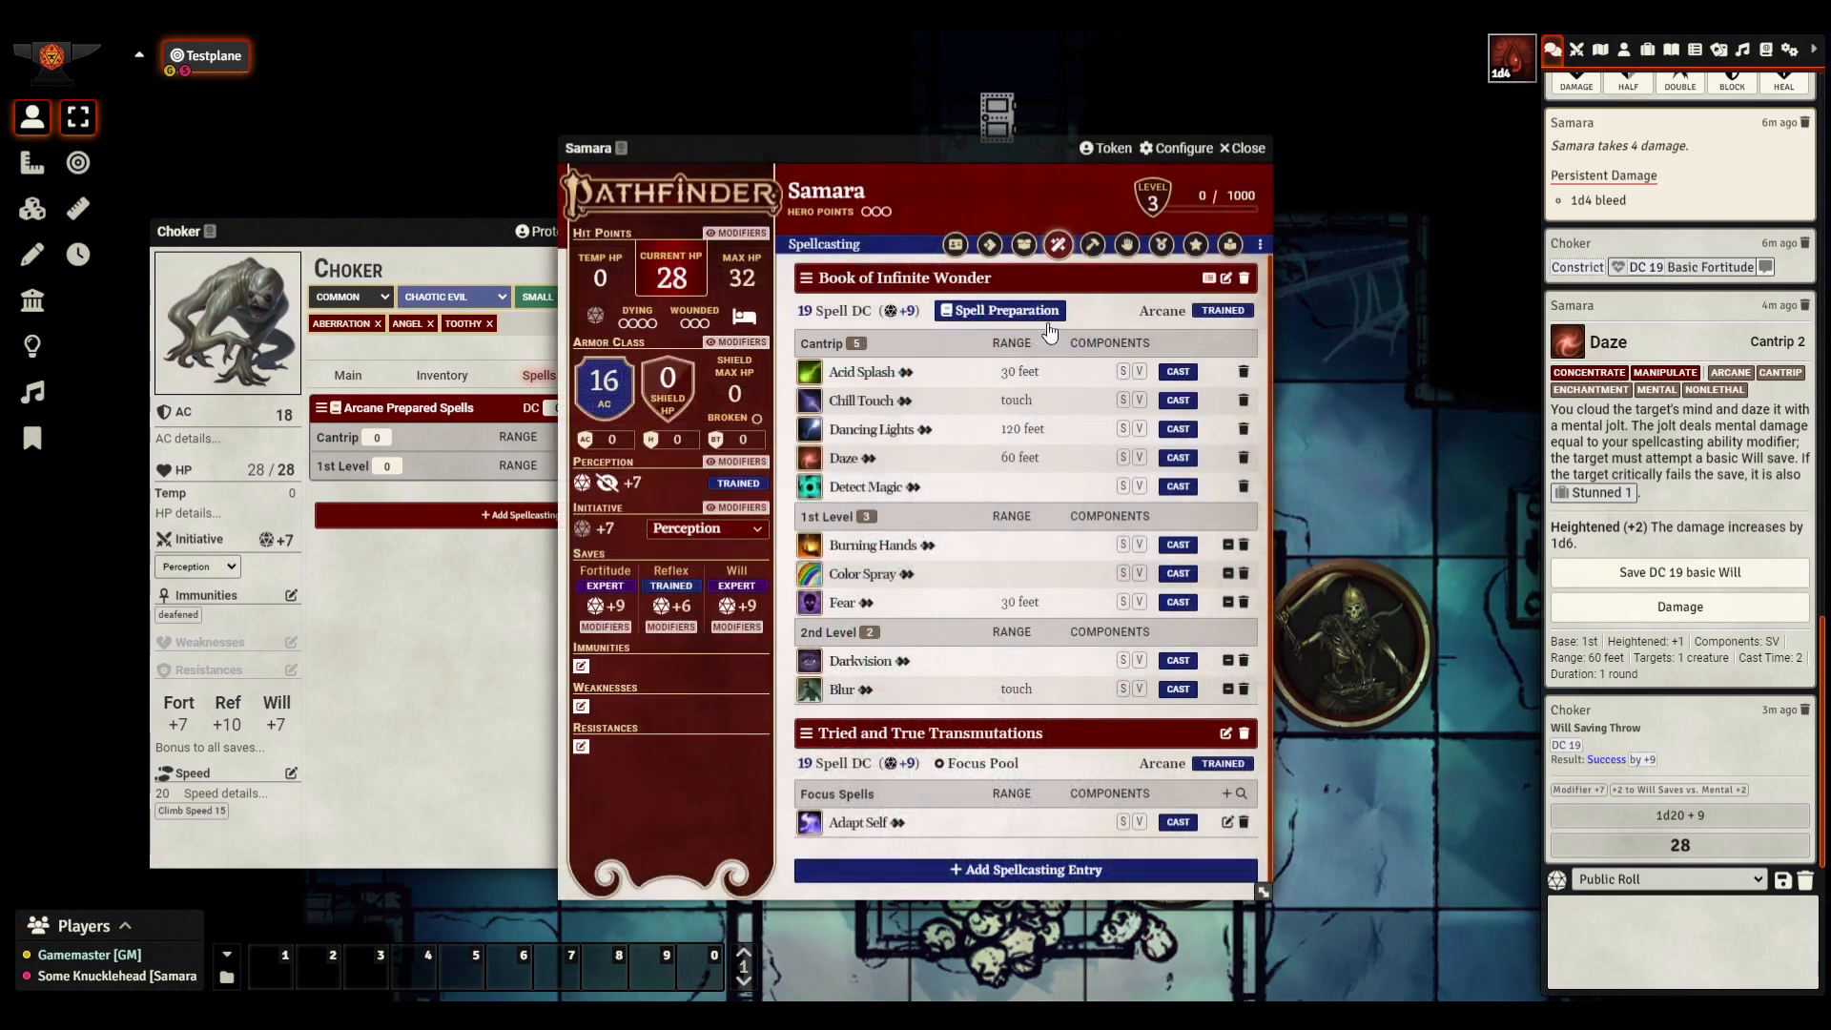
left_click(1239, 149)
left_click_drag(490, 243, 873, 242)
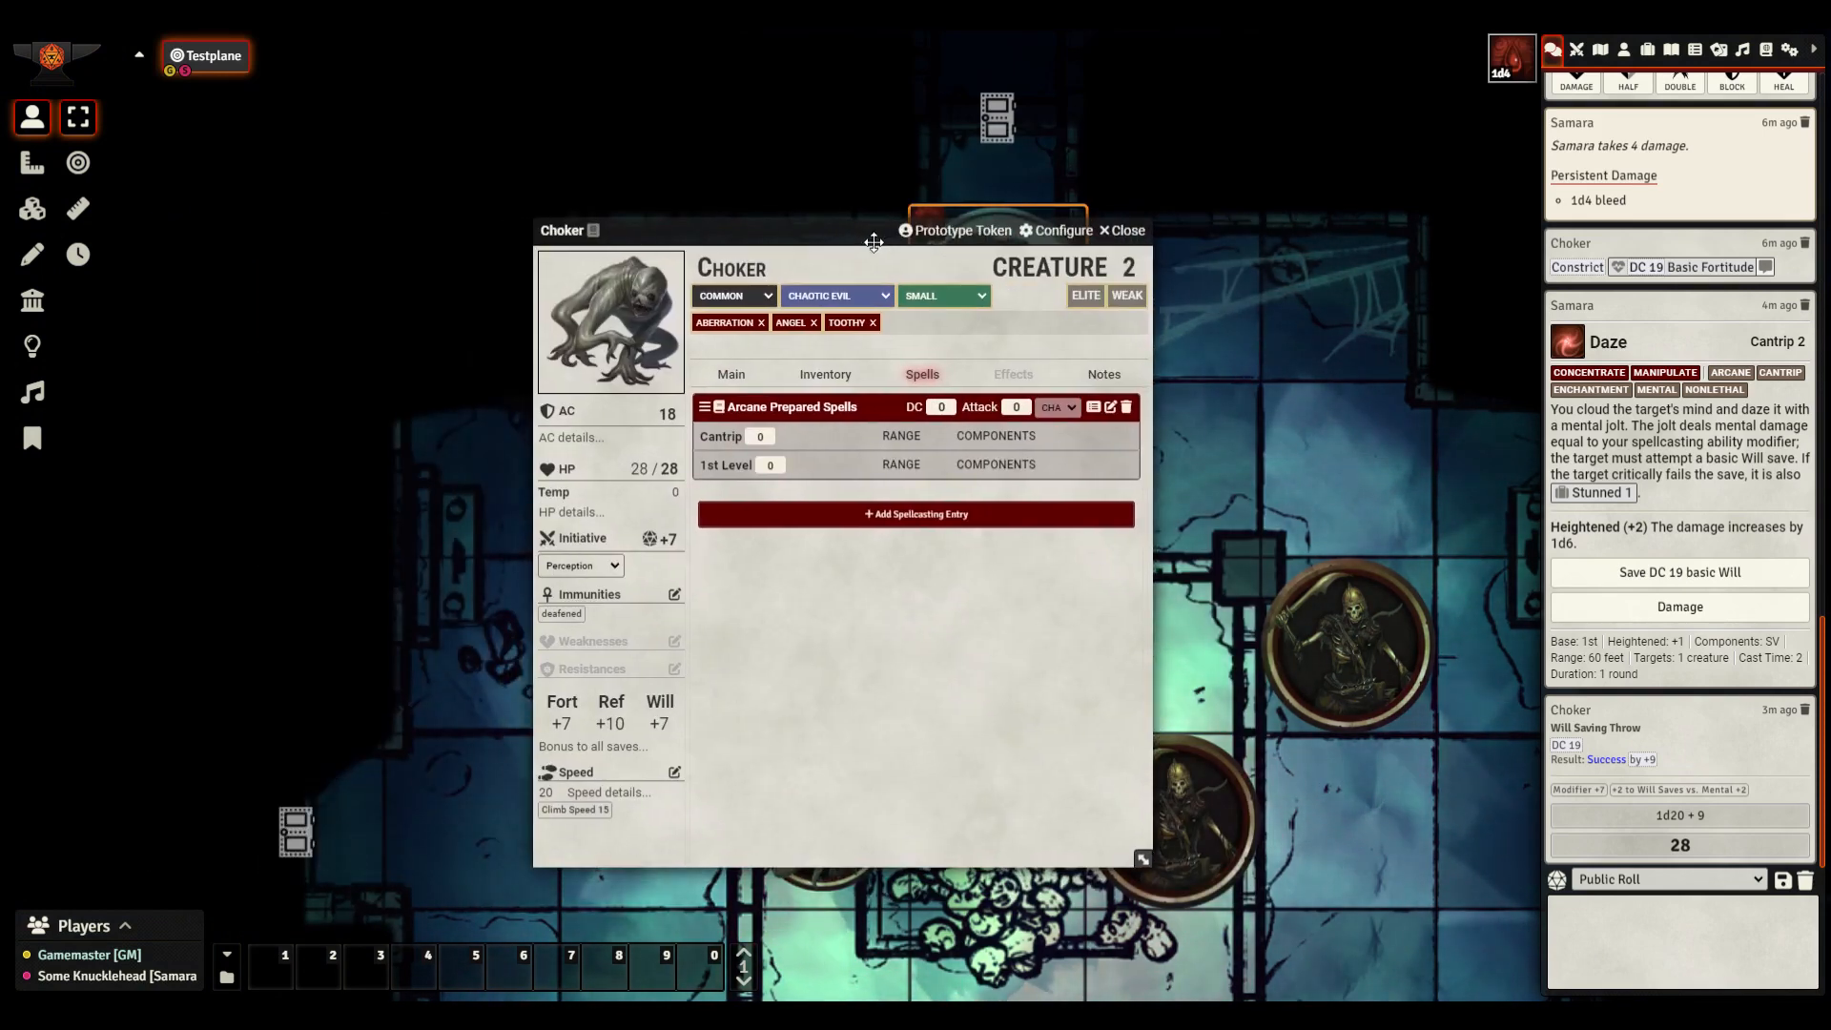
View the spell preparation window of the Arcane Prepared Spells entry beside the Choker's sheet and close it
left_click(731, 411)
left_click_drag(1097, 369, 1329, 266)
left_click_drag(805, 238, 684, 231)
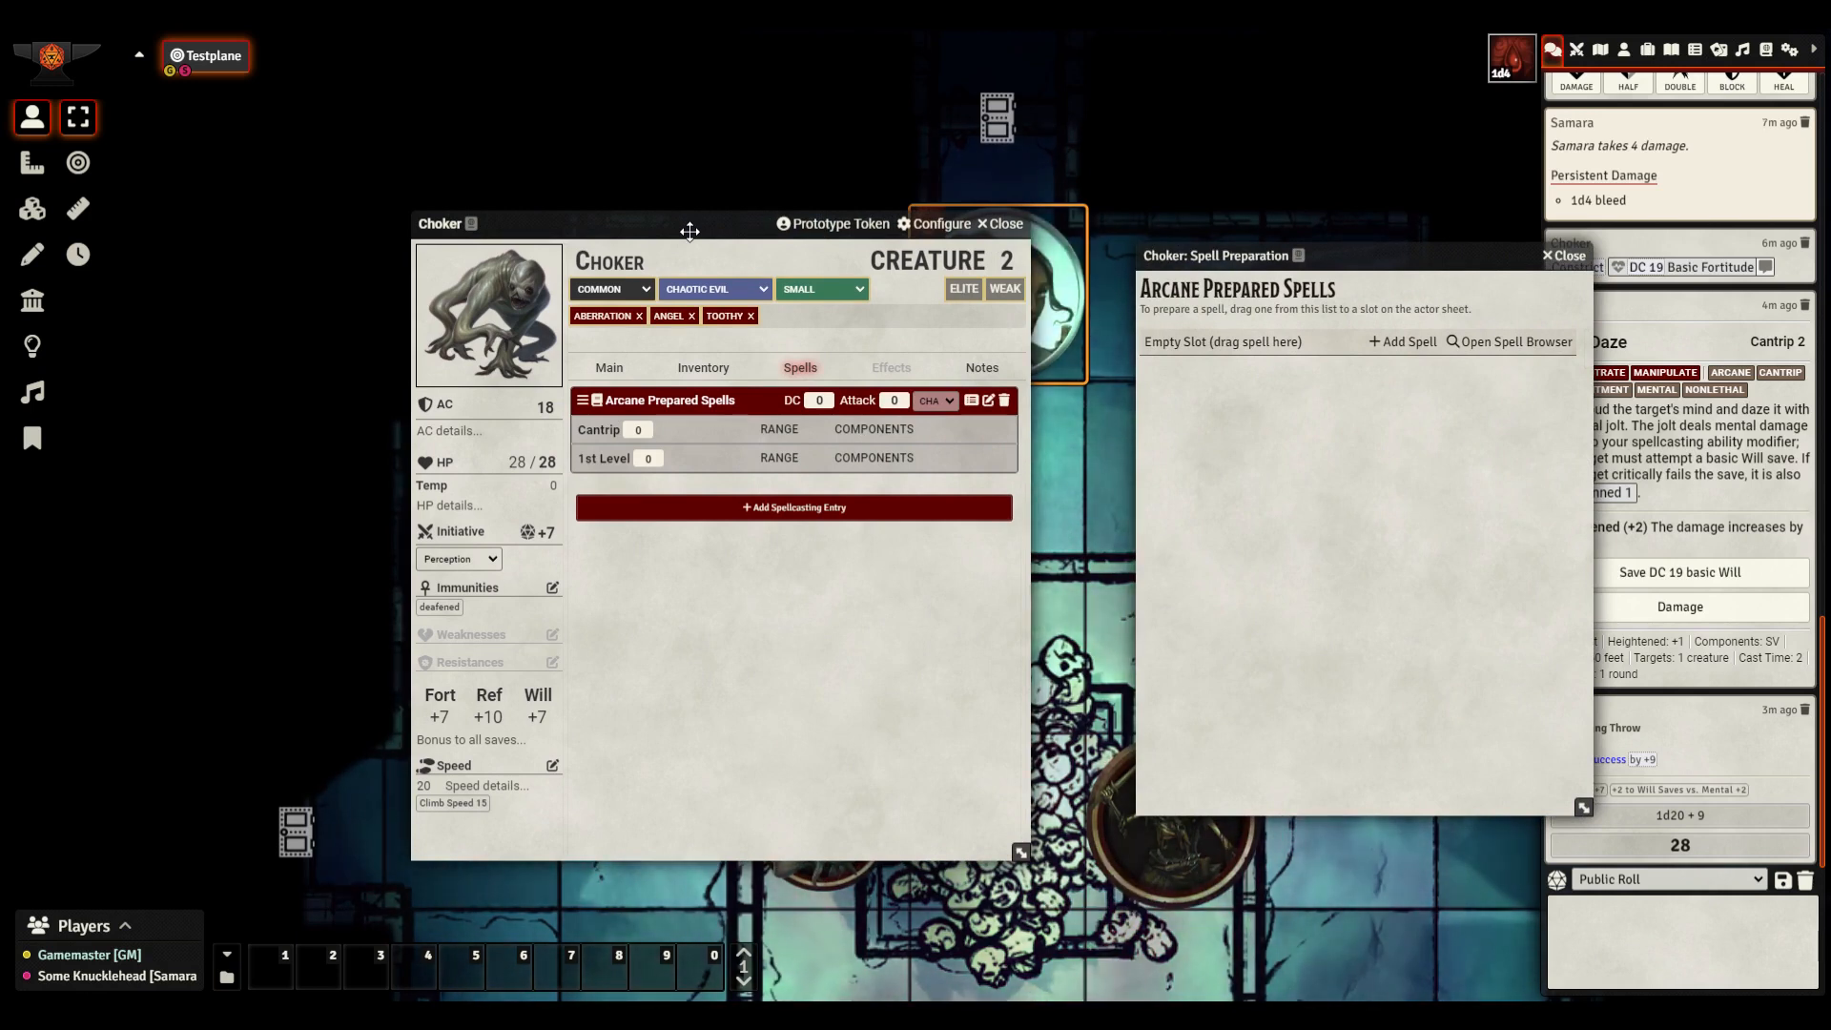
left_click(1565, 255)
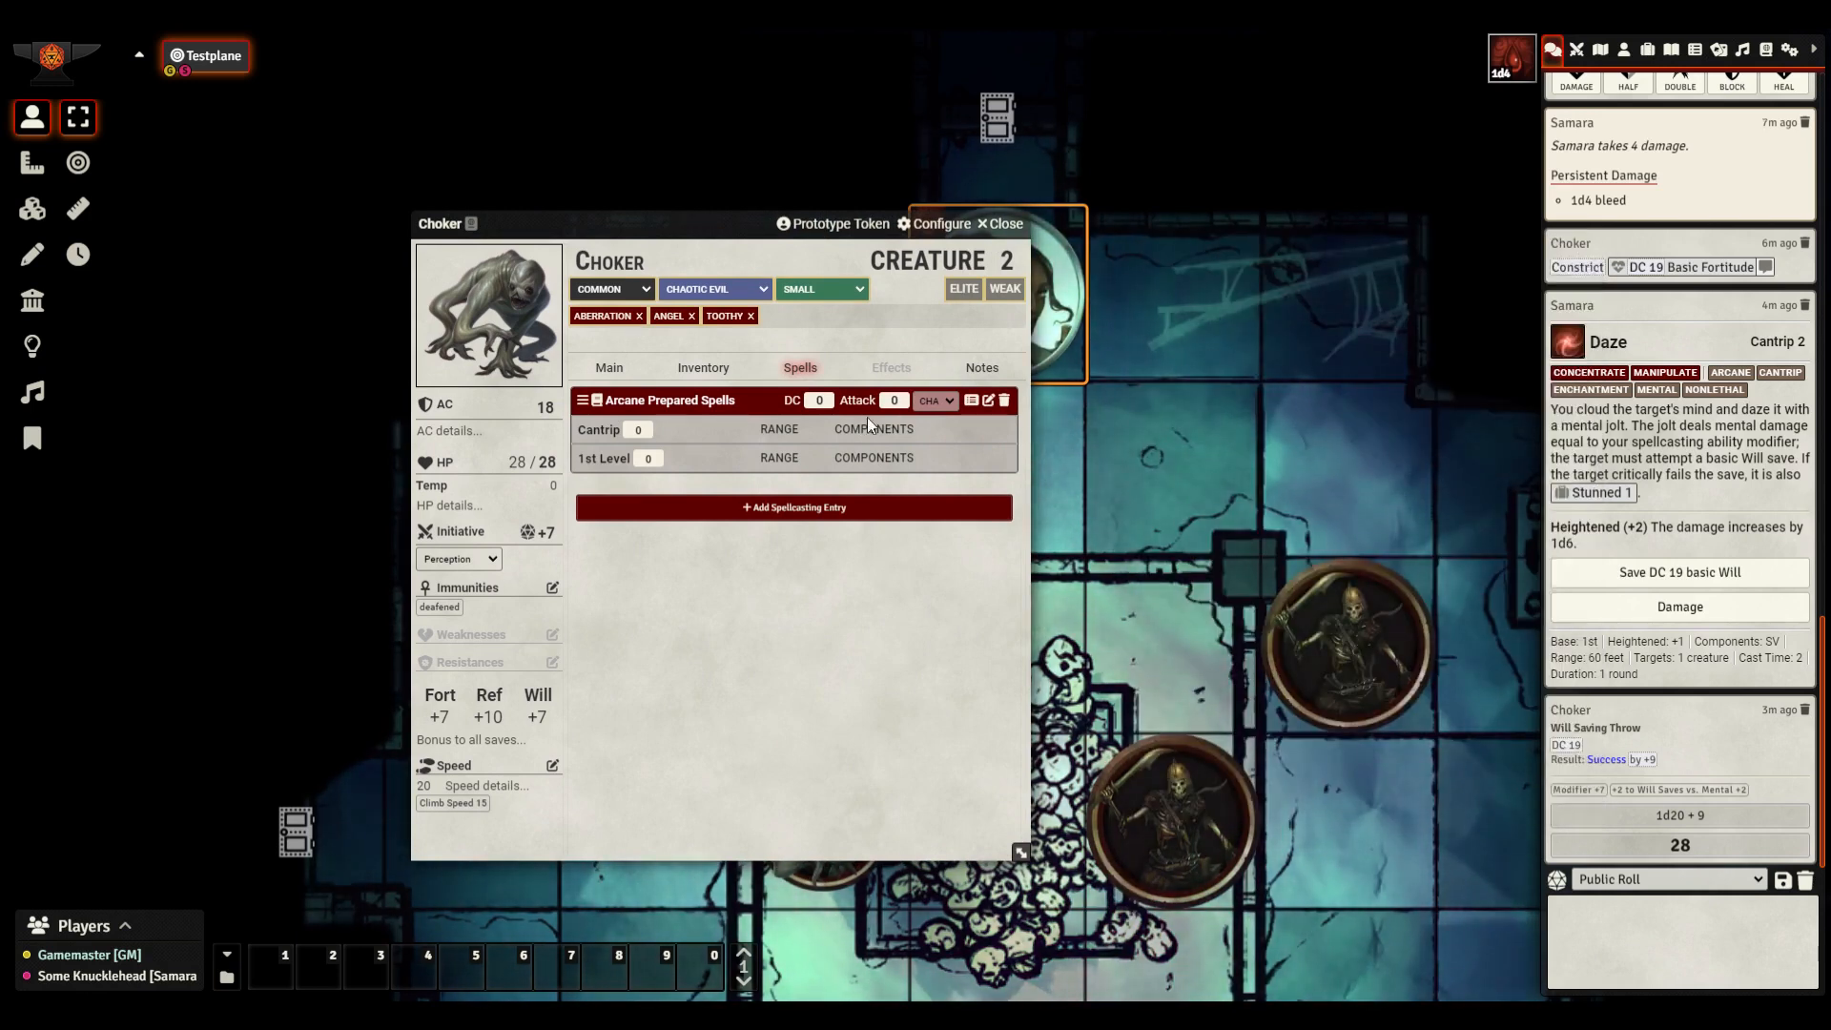
Add a Focus spellcasting entry with the Arcane tradition and Charisma ability to the Choker's spells
left_click(794, 507)
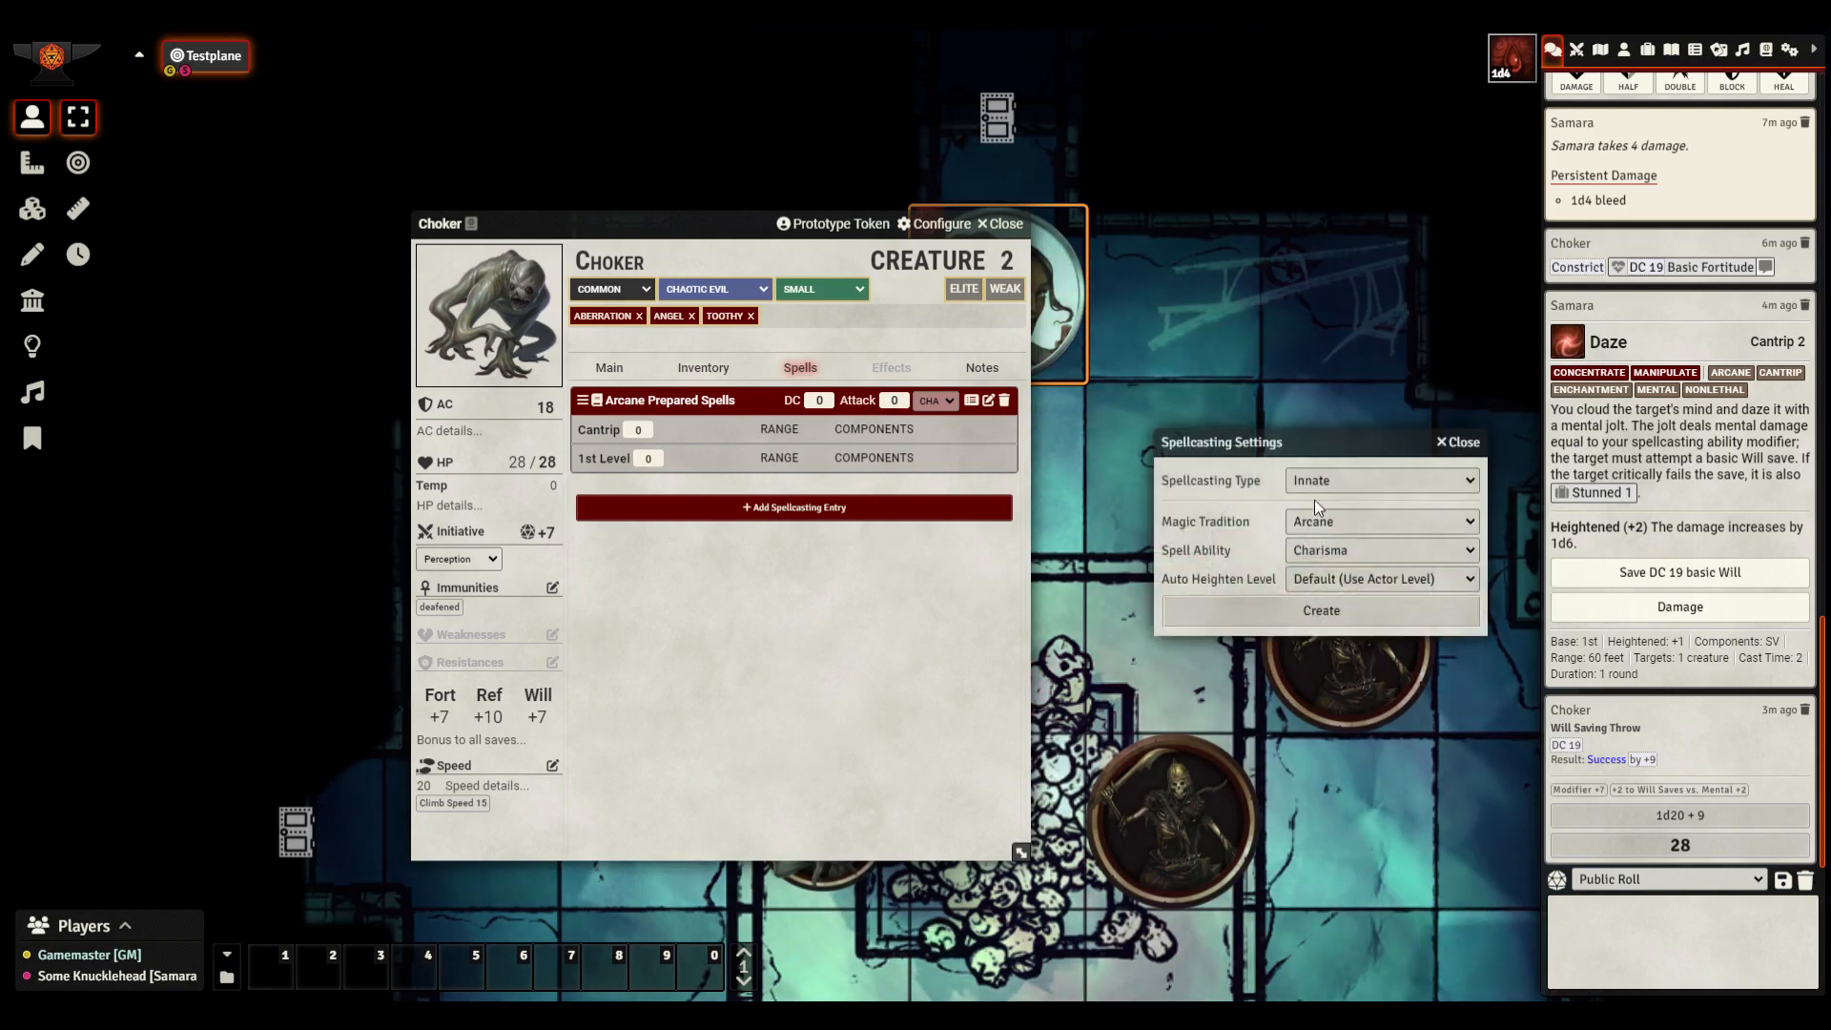
left_click(1348, 478)
left_click(1324, 557)
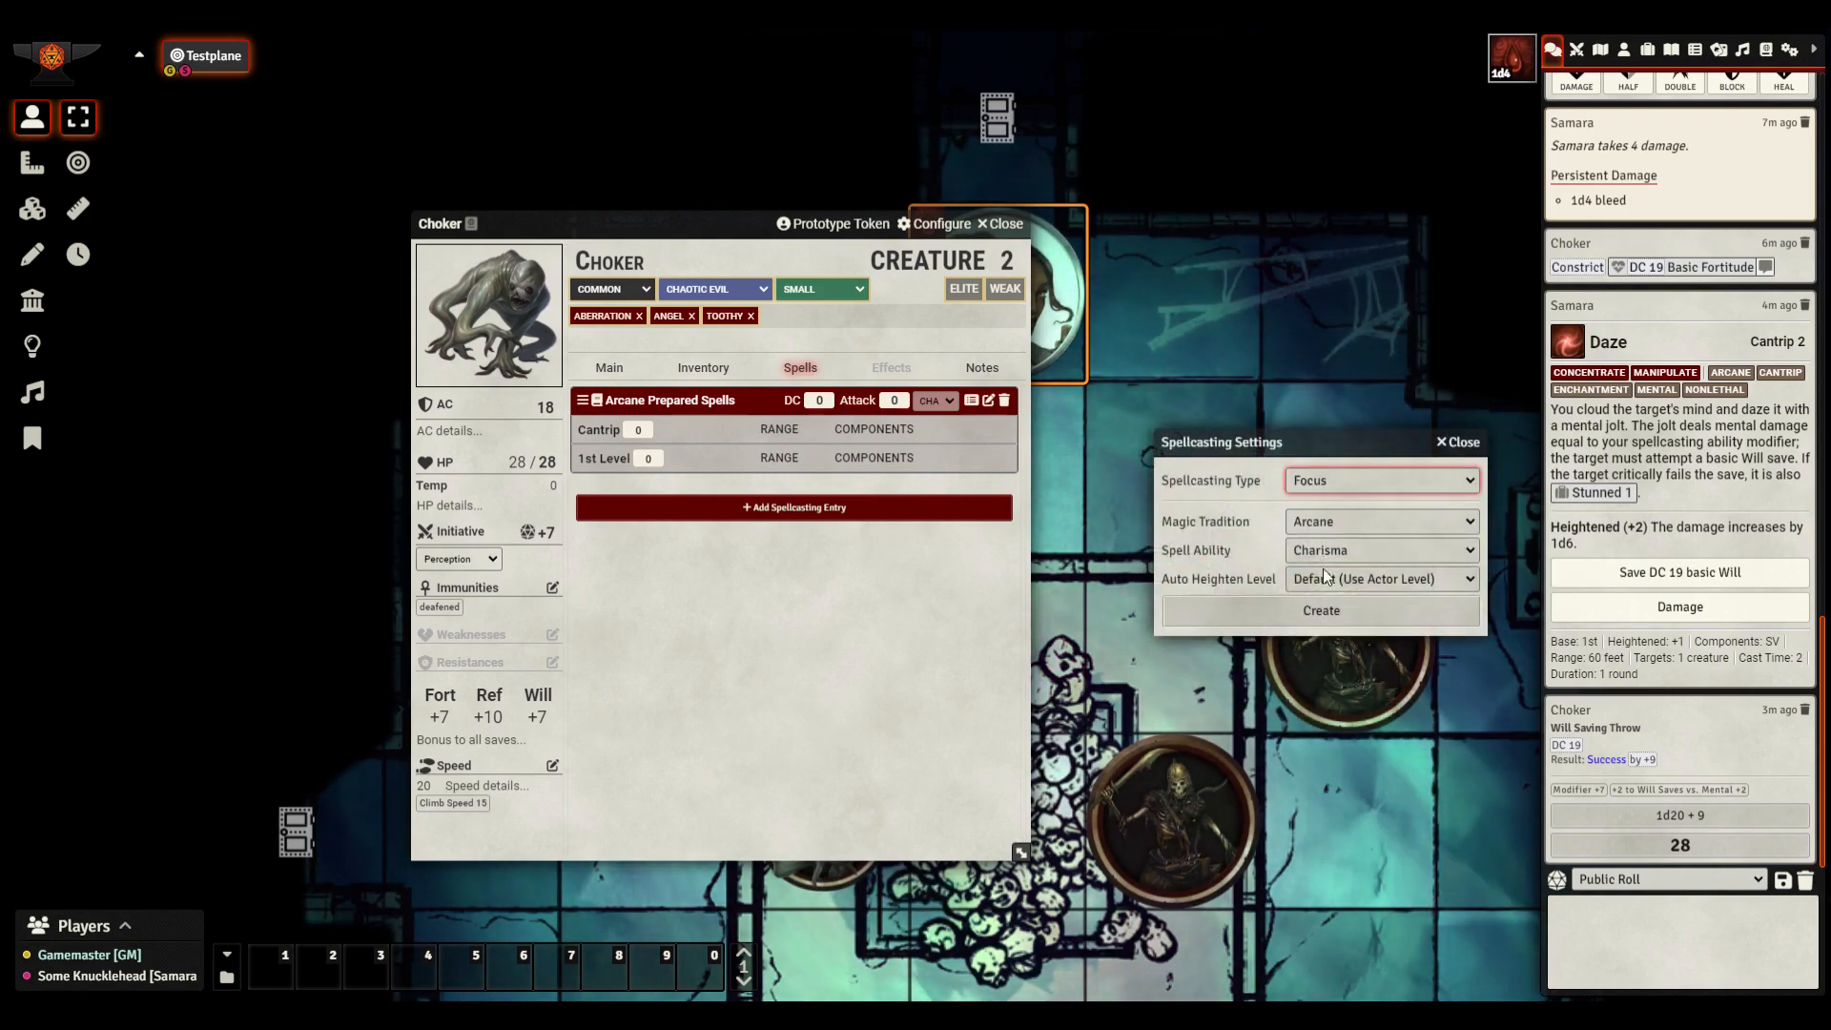
left_click(1341, 619)
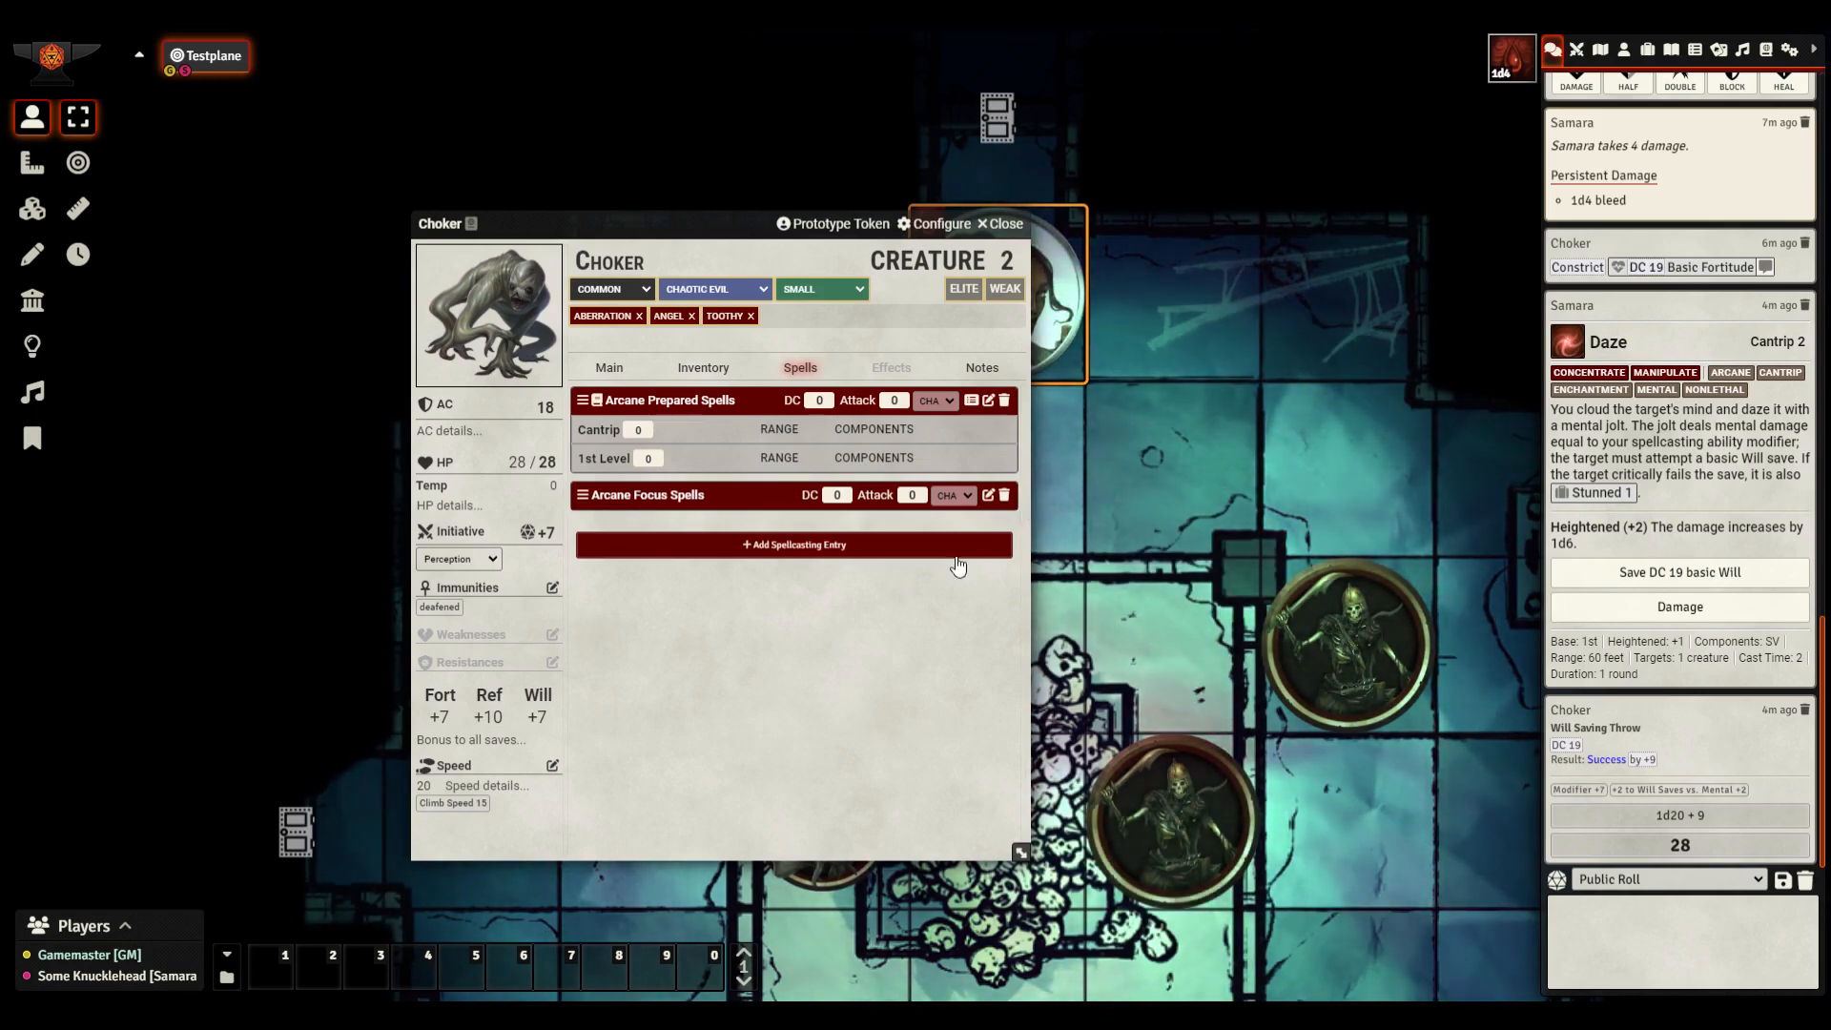
Filter the compendium browser's spells to the Focus category and add Adapt Self to the Arcane Focus Spells entry
left_click(1766, 48)
left_click(1692, 979)
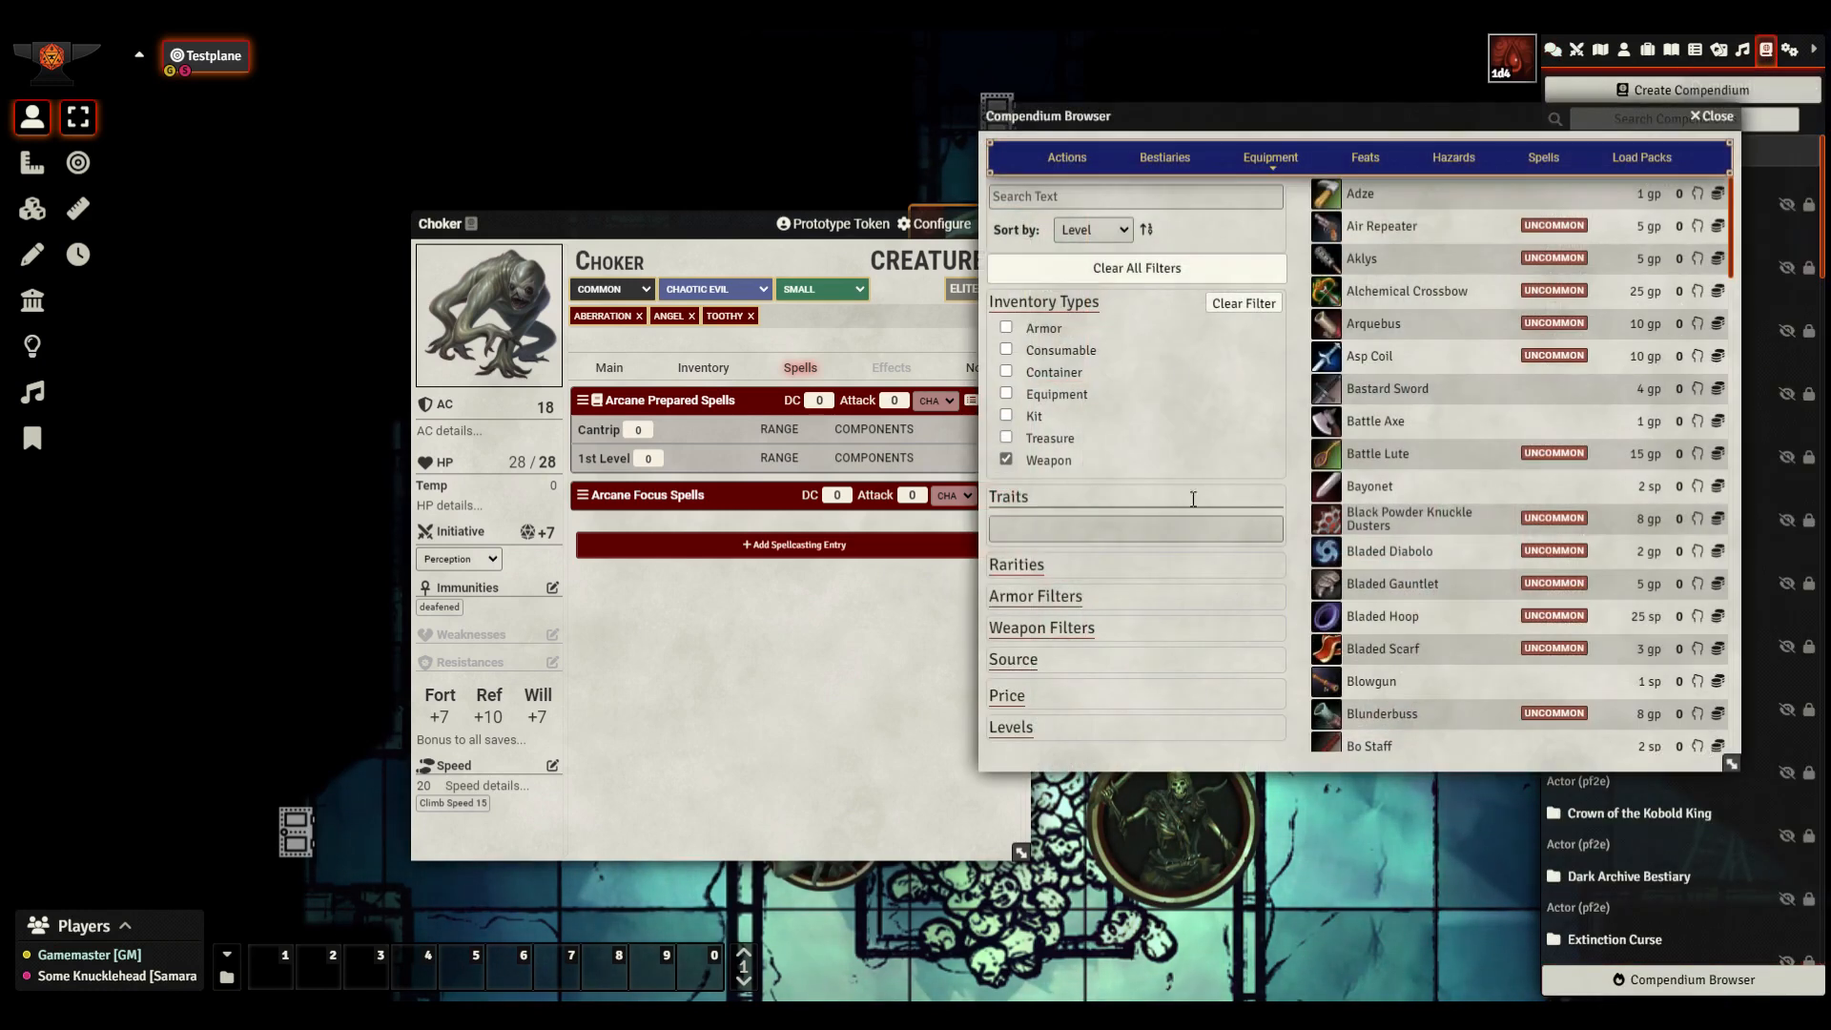
left_click(1544, 158)
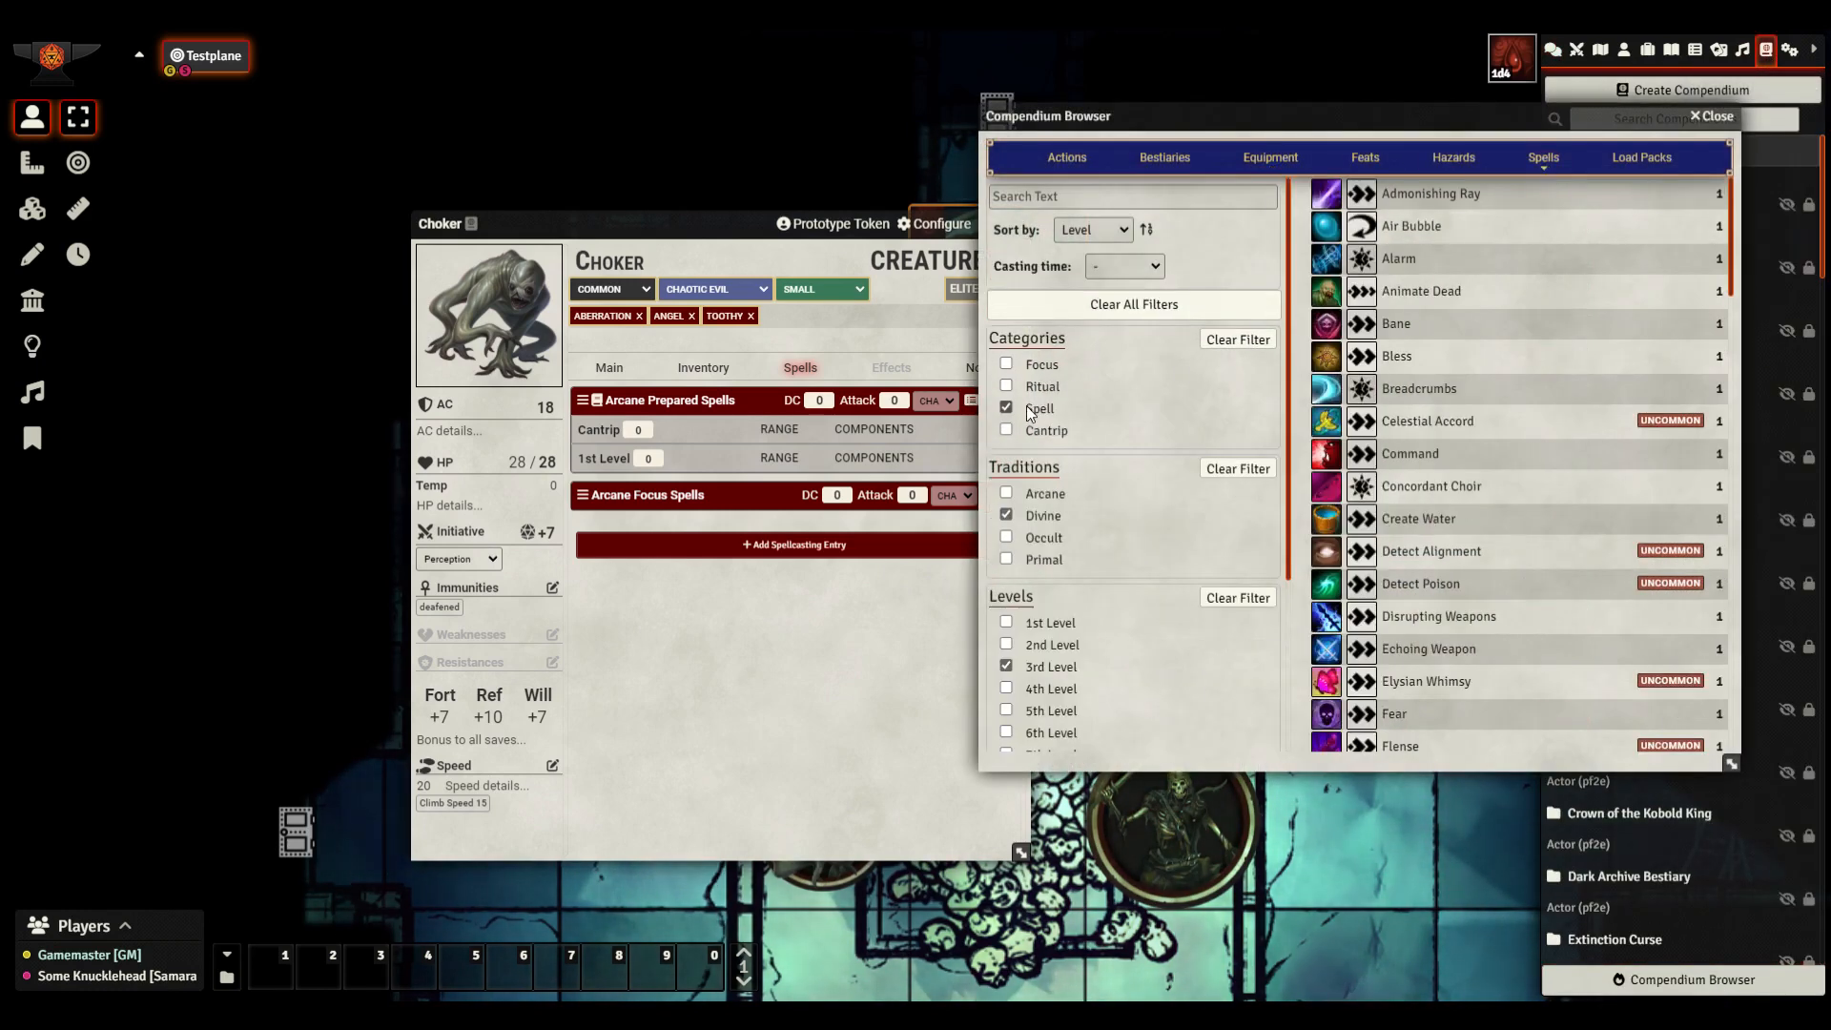
left_click(1088, 304)
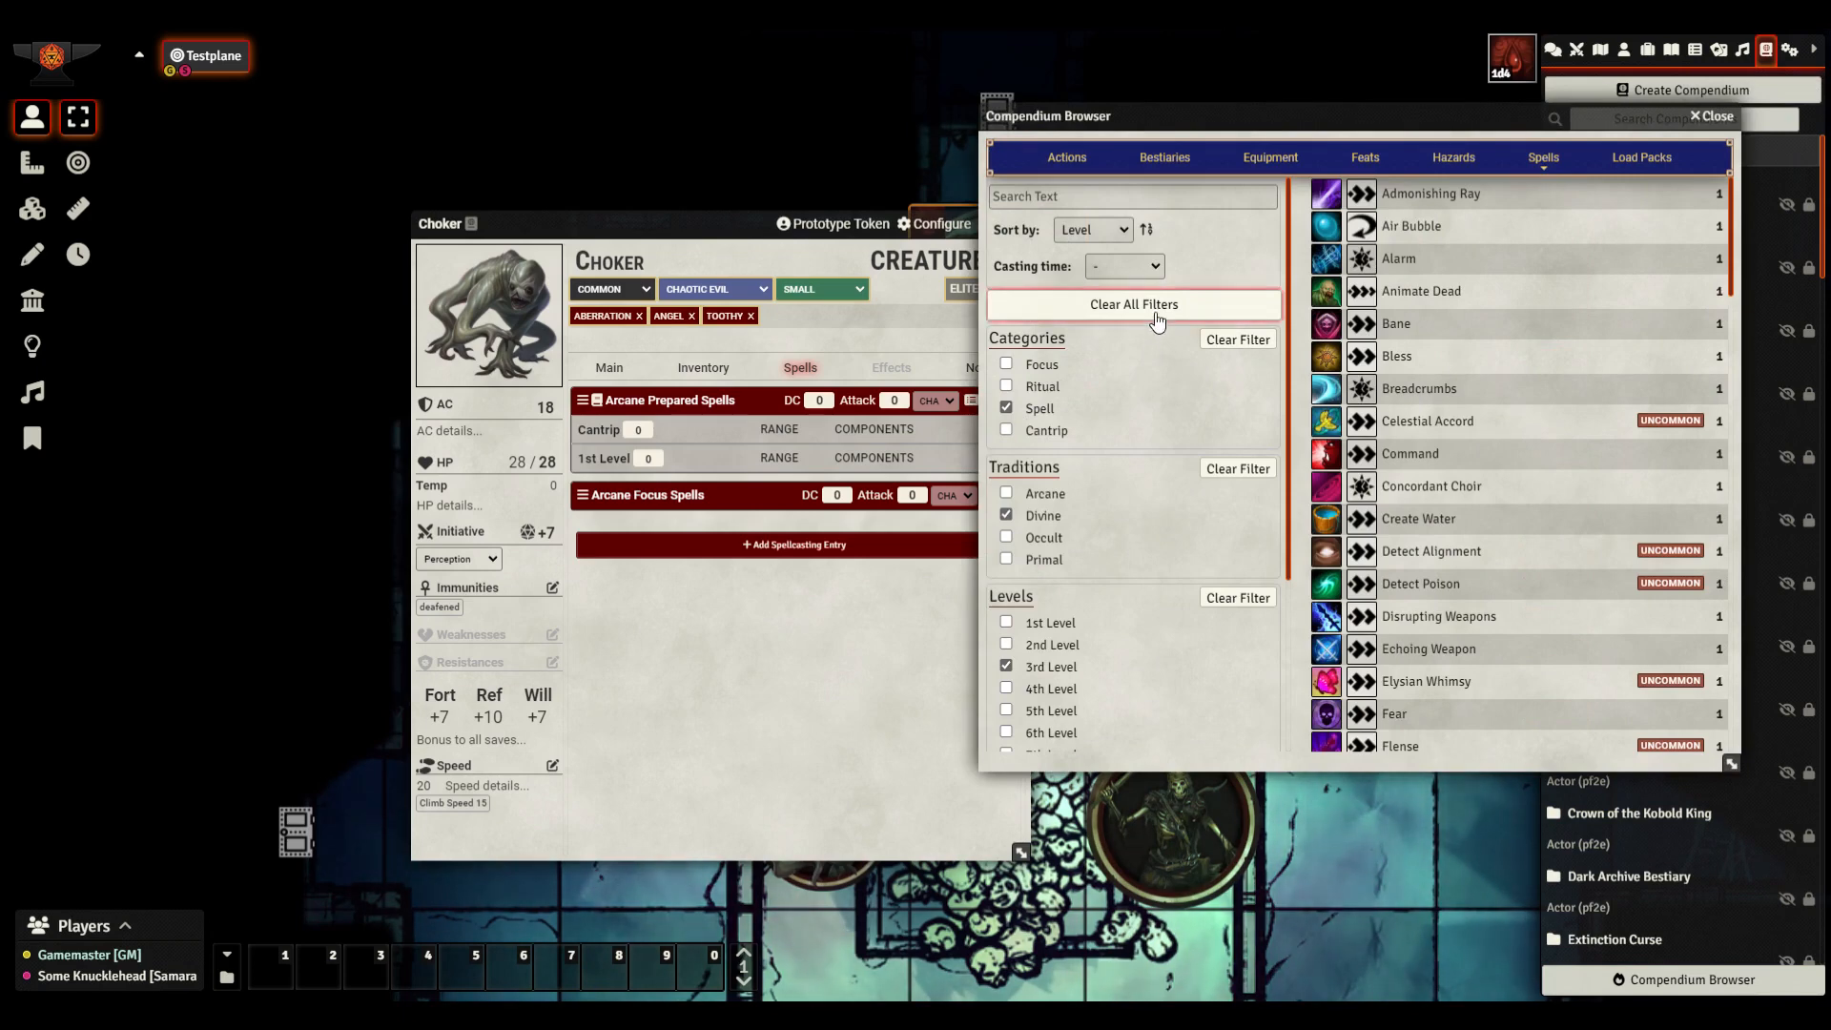
left_click(1007, 363)
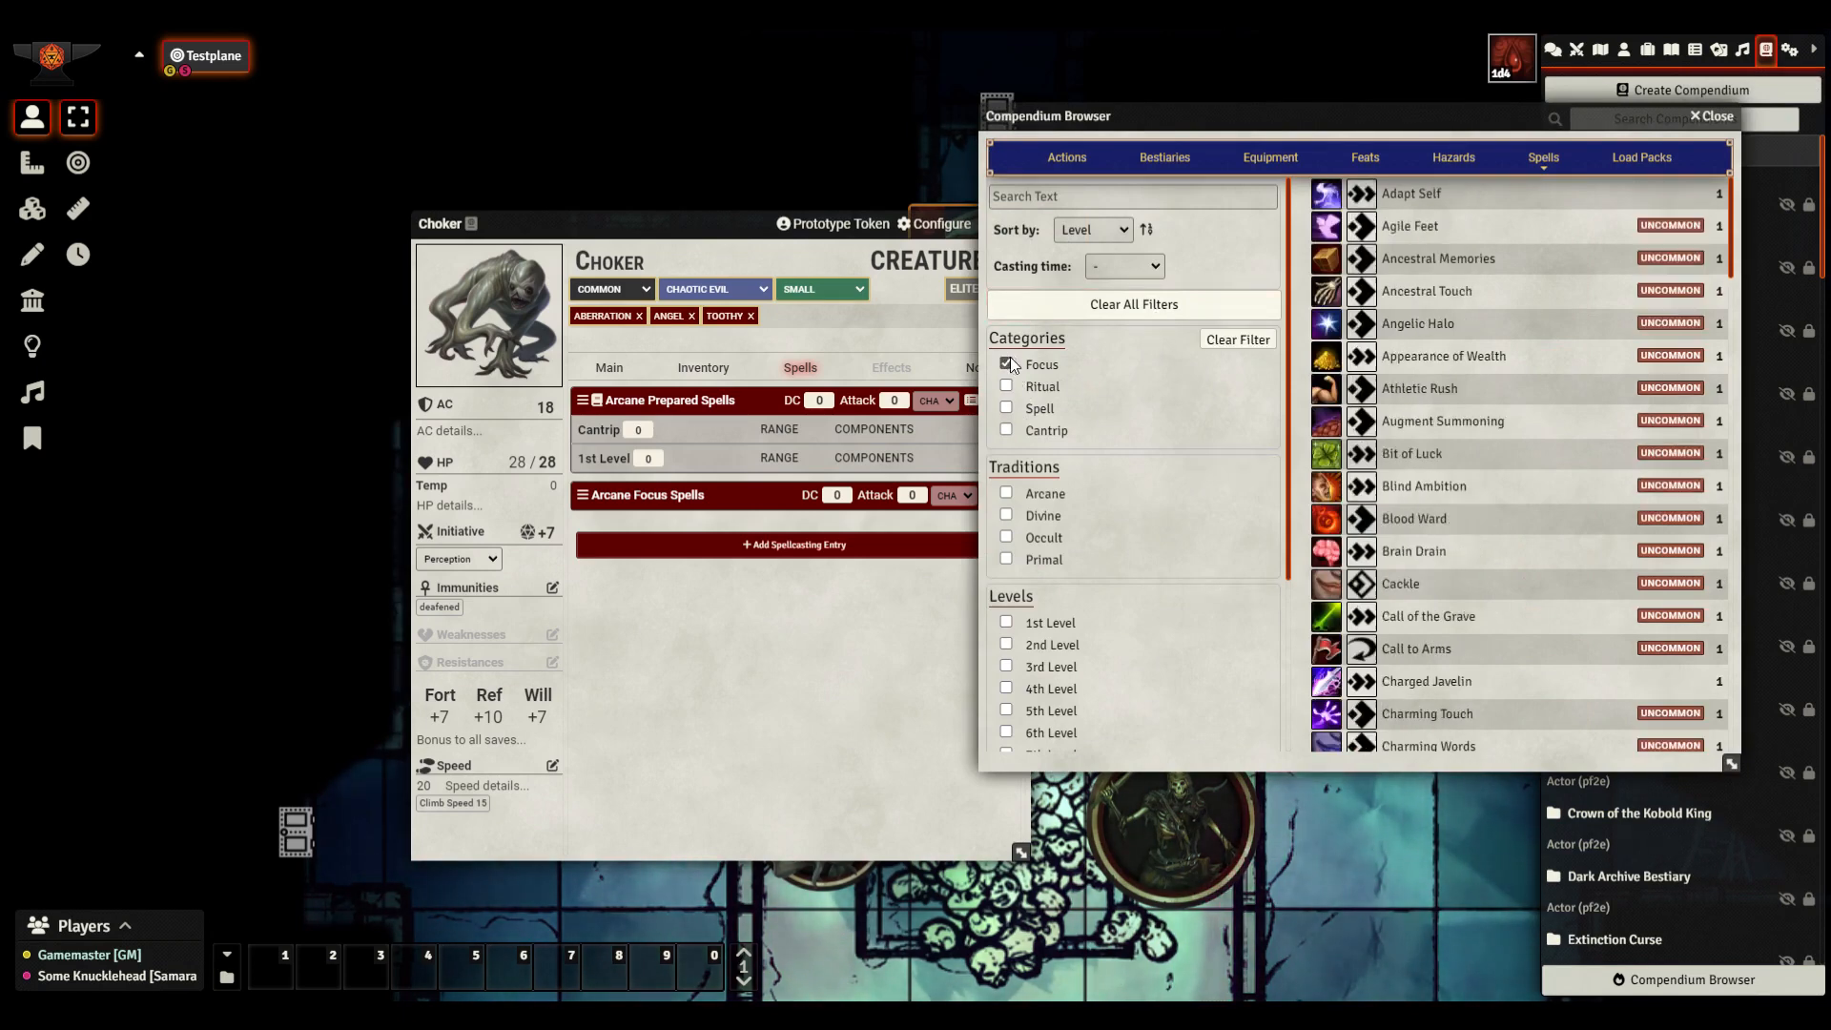
left_click_drag(1409, 196, 742, 520)
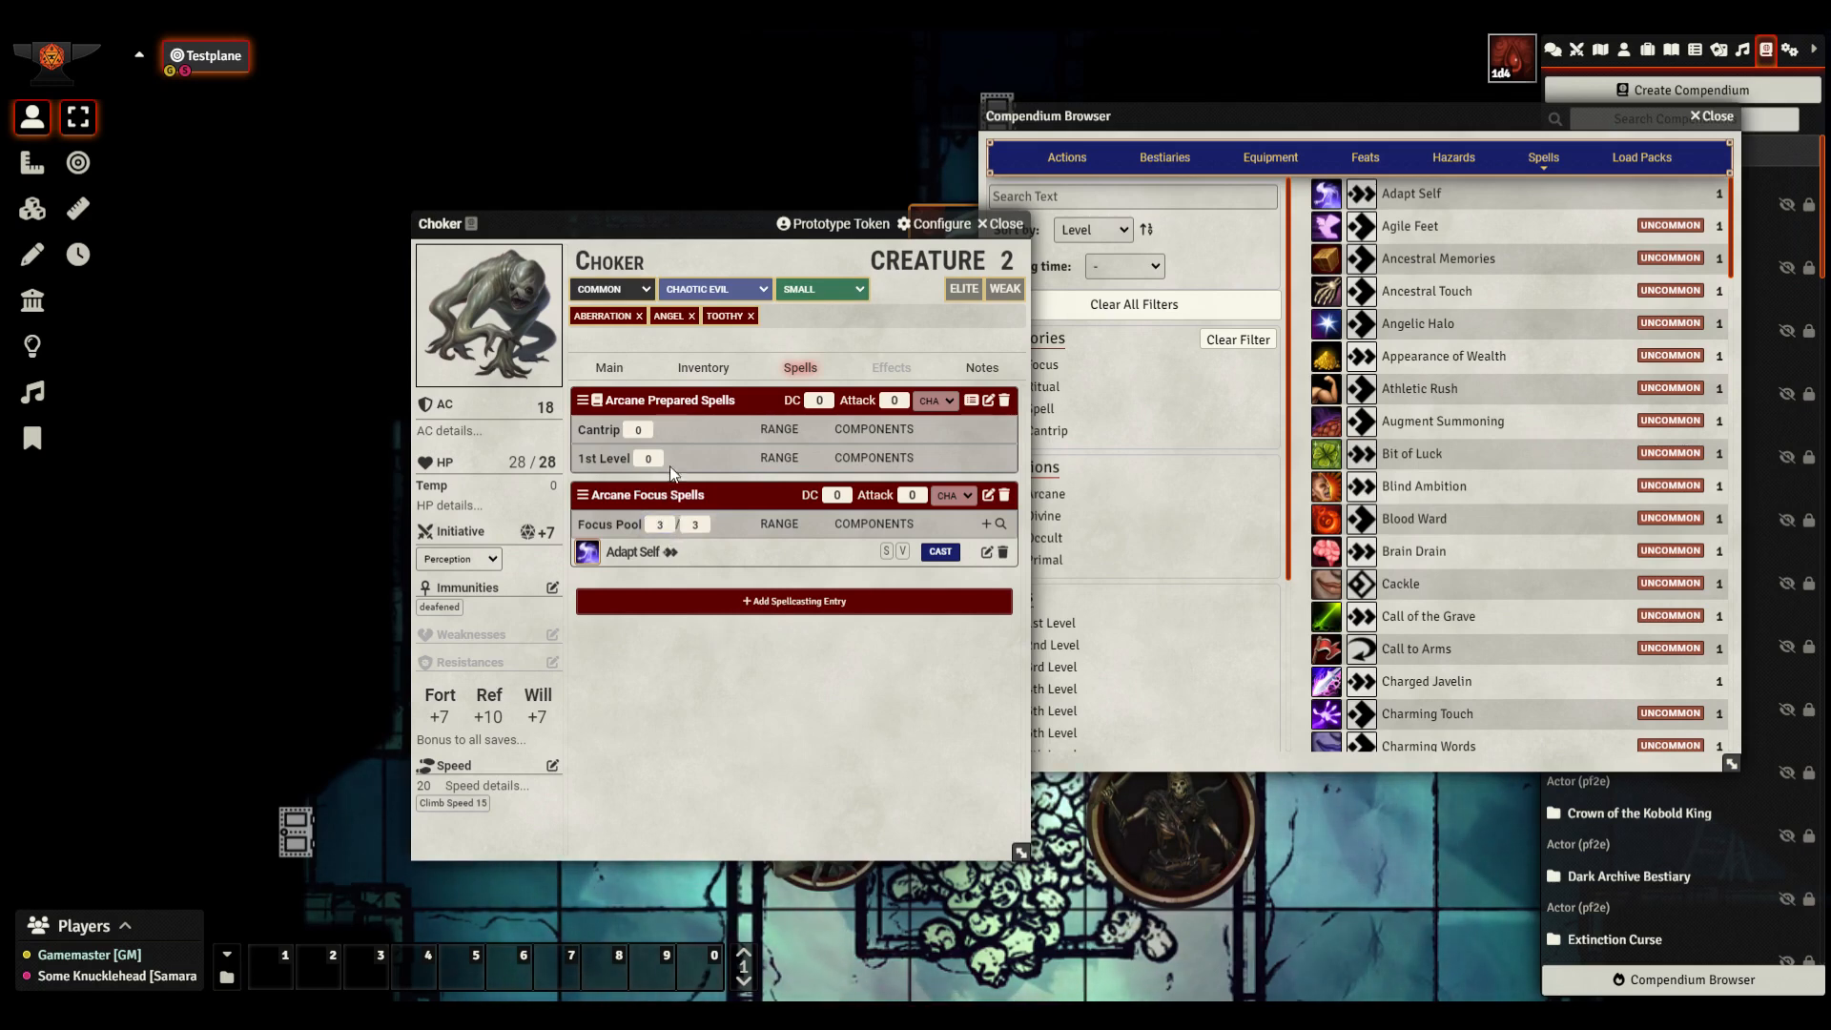
Give the Arcane Prepared Spells entry 5 cantrip slots and 4 1st-level slots
type("5")
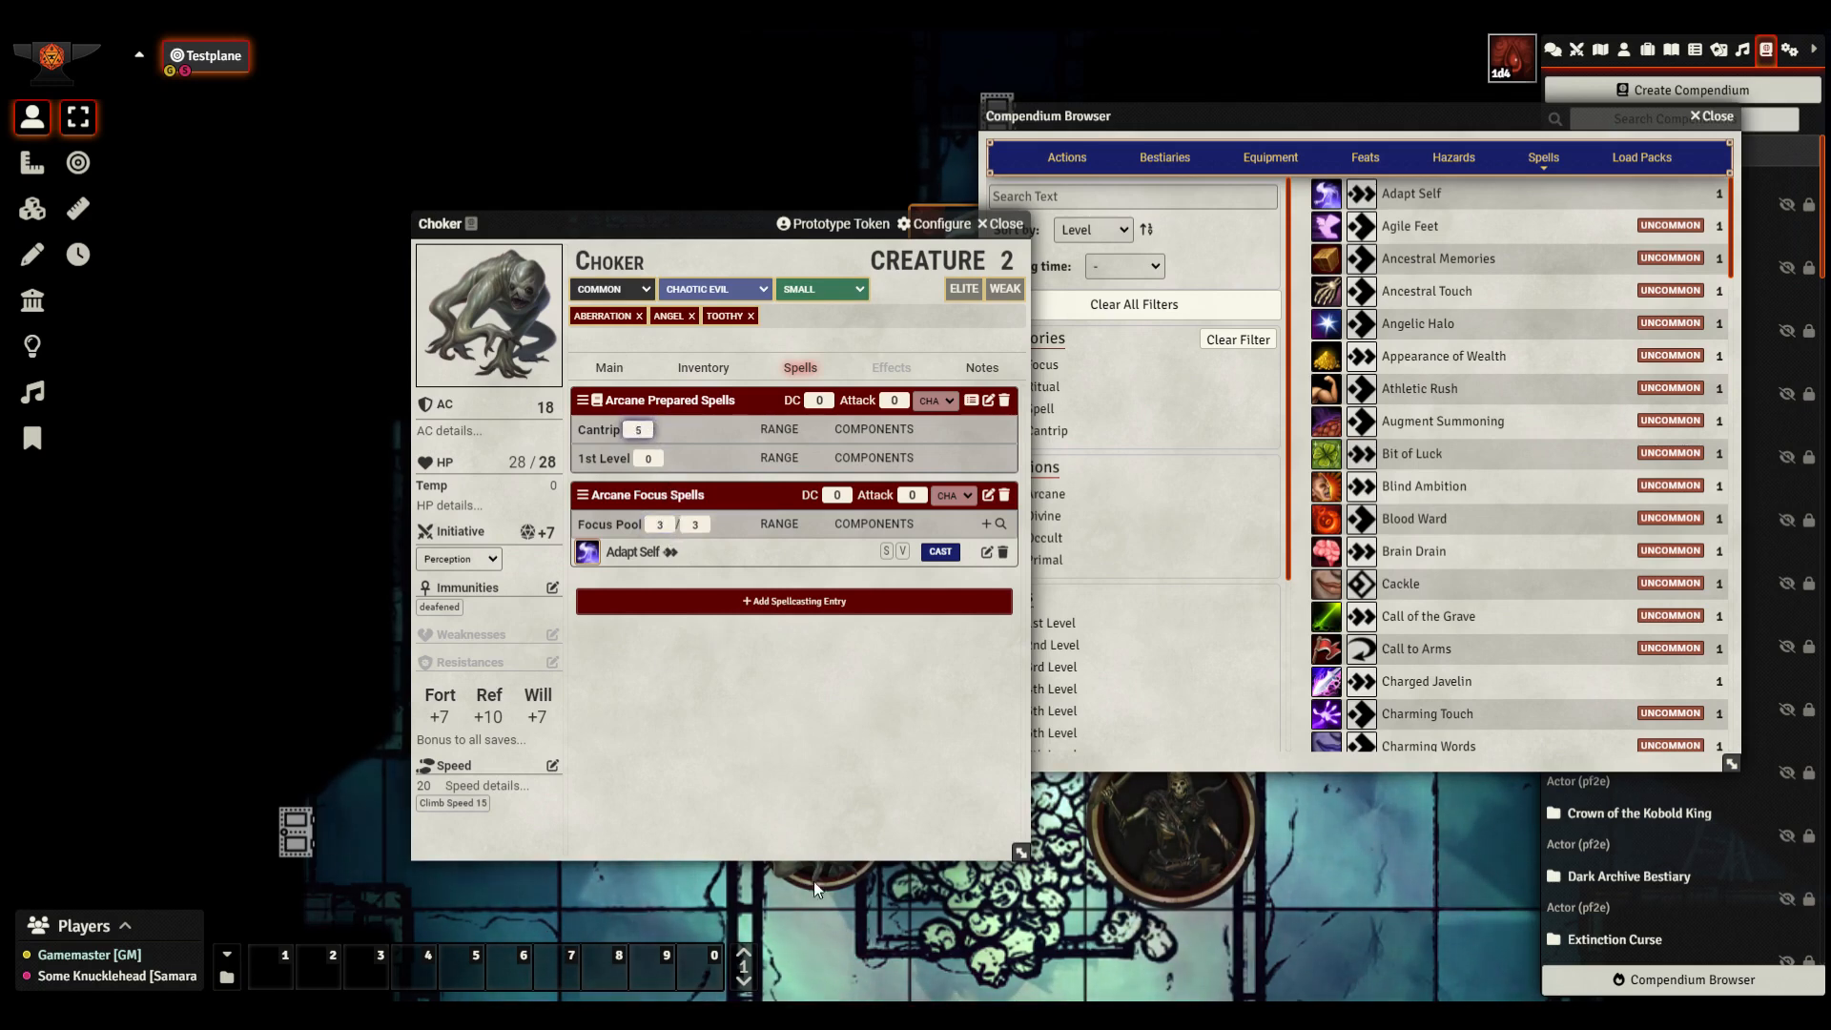
left_click(652, 650)
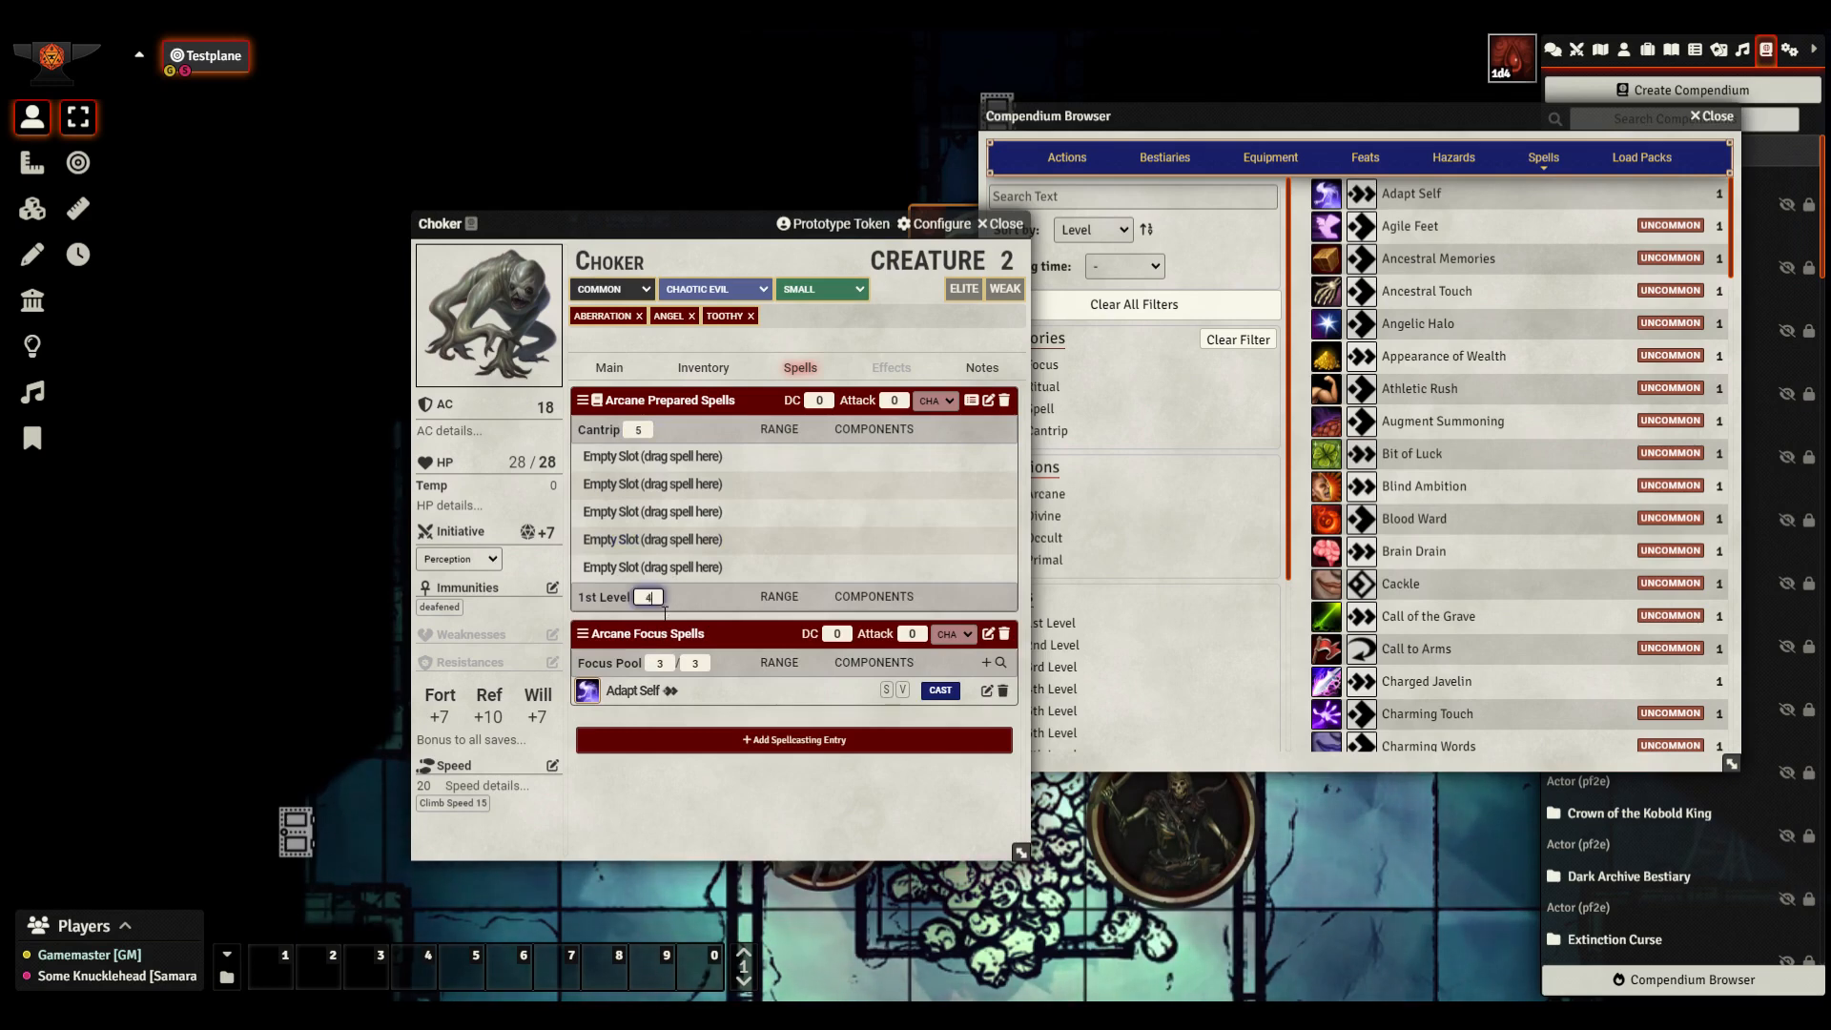
left_click(788, 809)
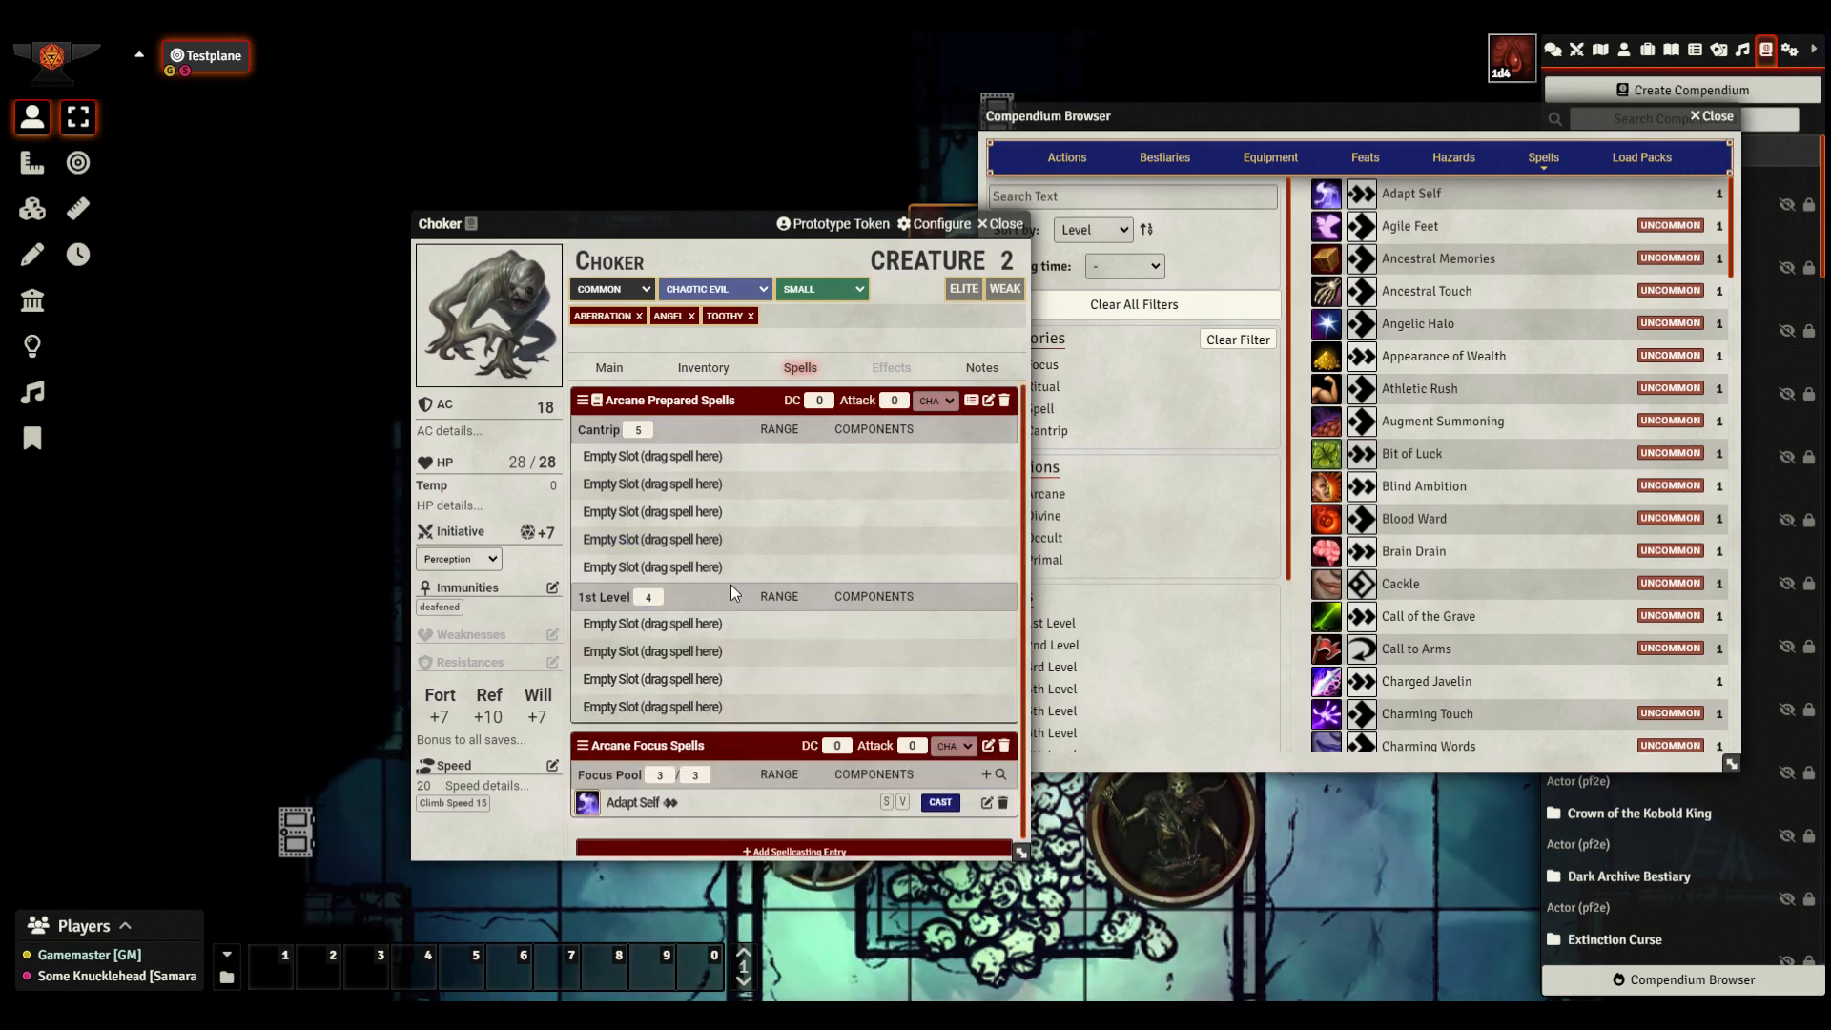
Add an Innate spellcasting entry with the Arcane tradition and Charisma ability to the Choker's spells
scroll(730, 586, "down", 1)
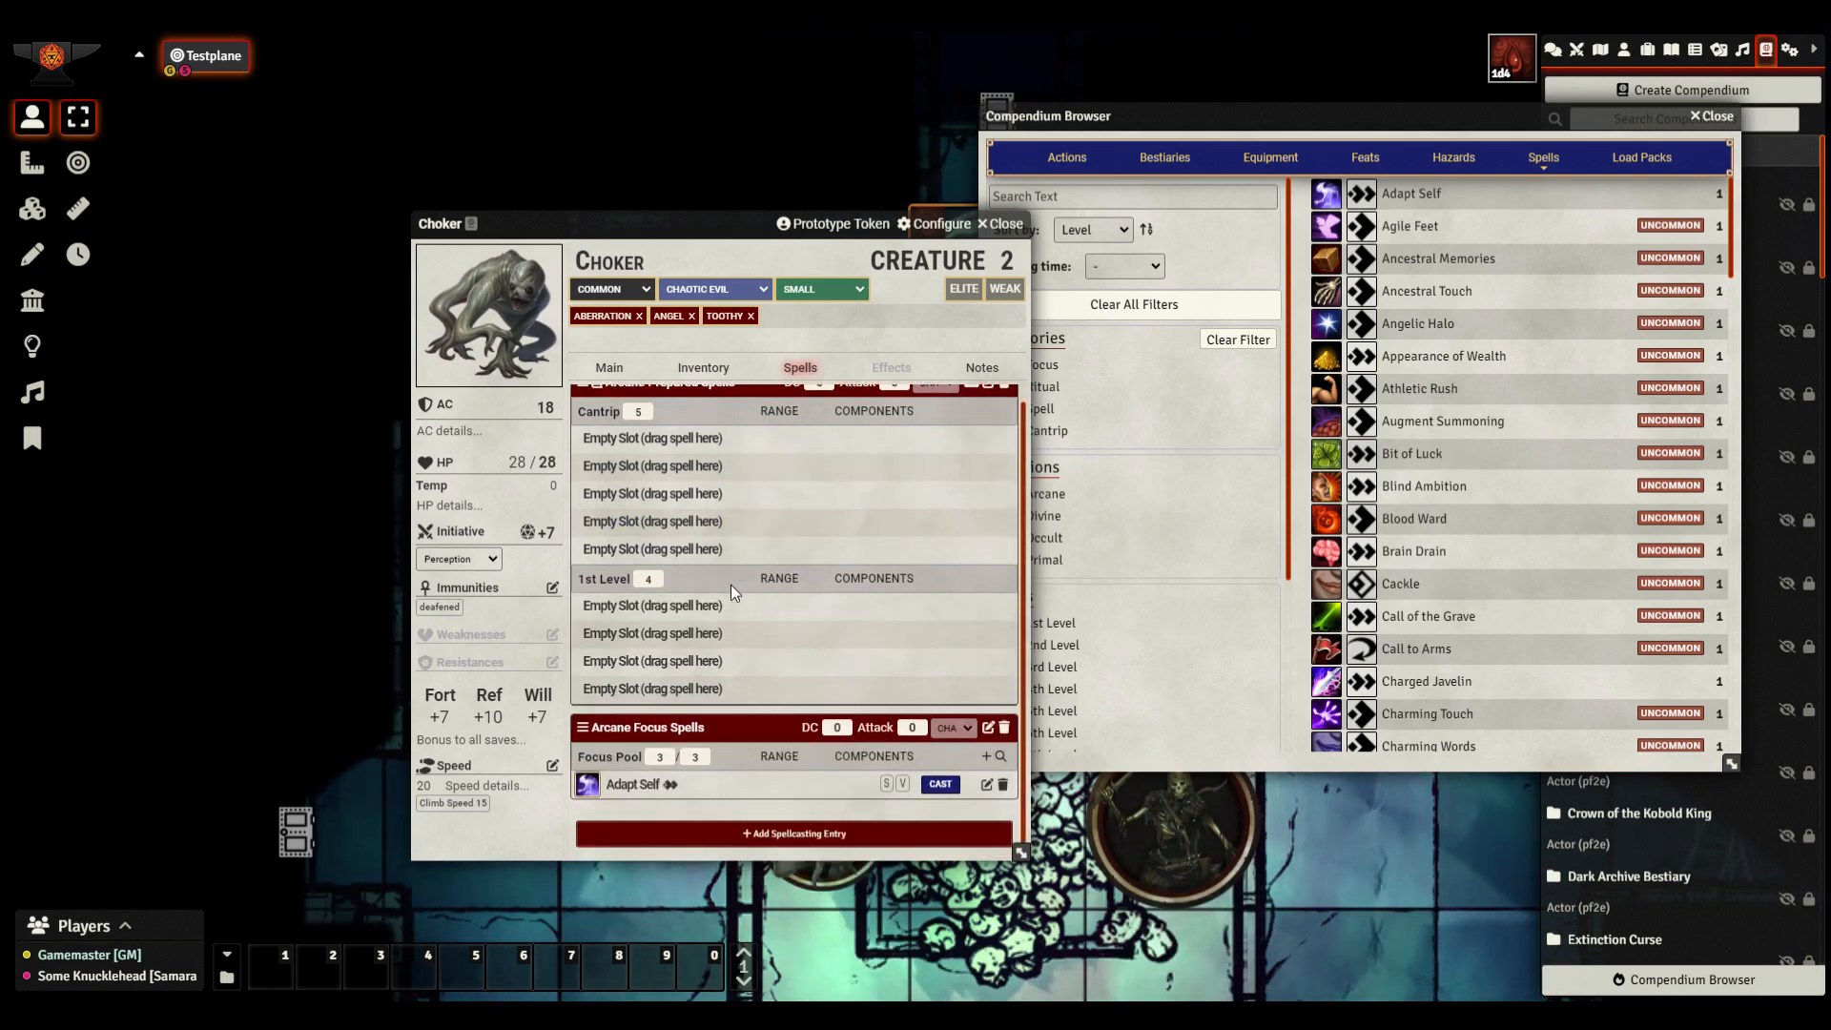
left_click(811, 839)
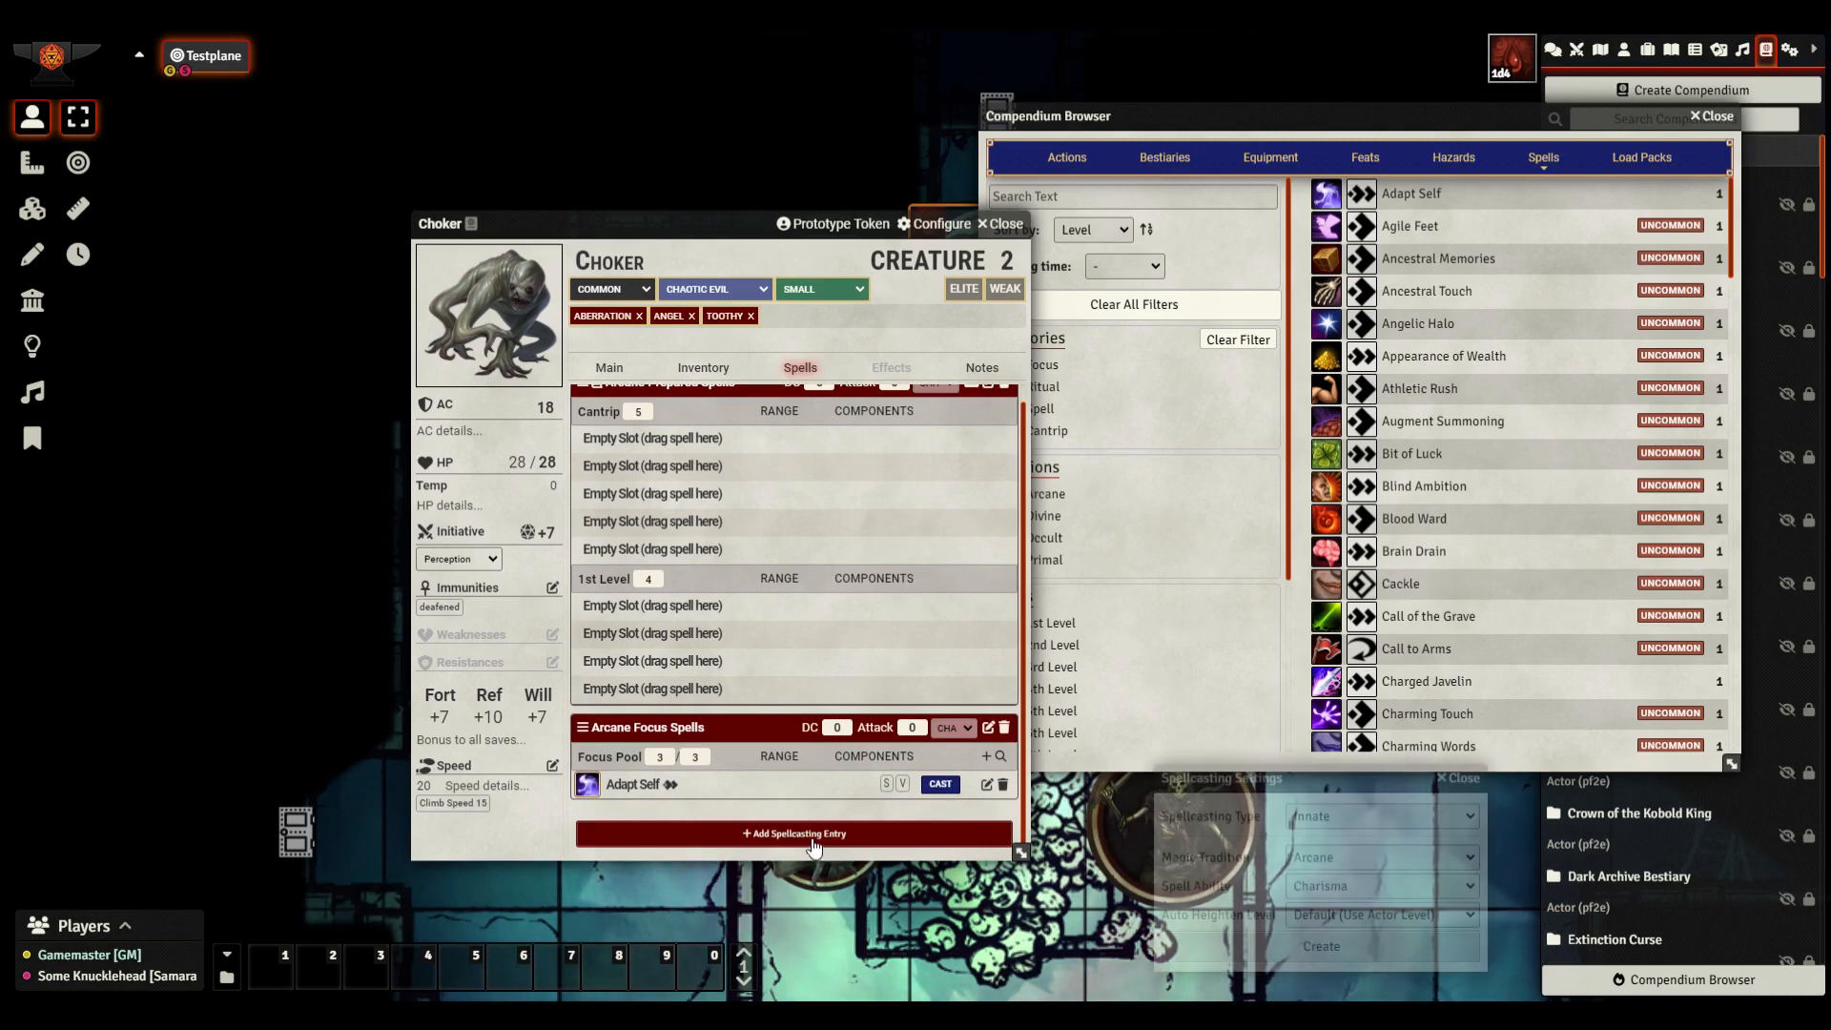
left_click(1321, 946)
scroll(869, 728, "down", 1)
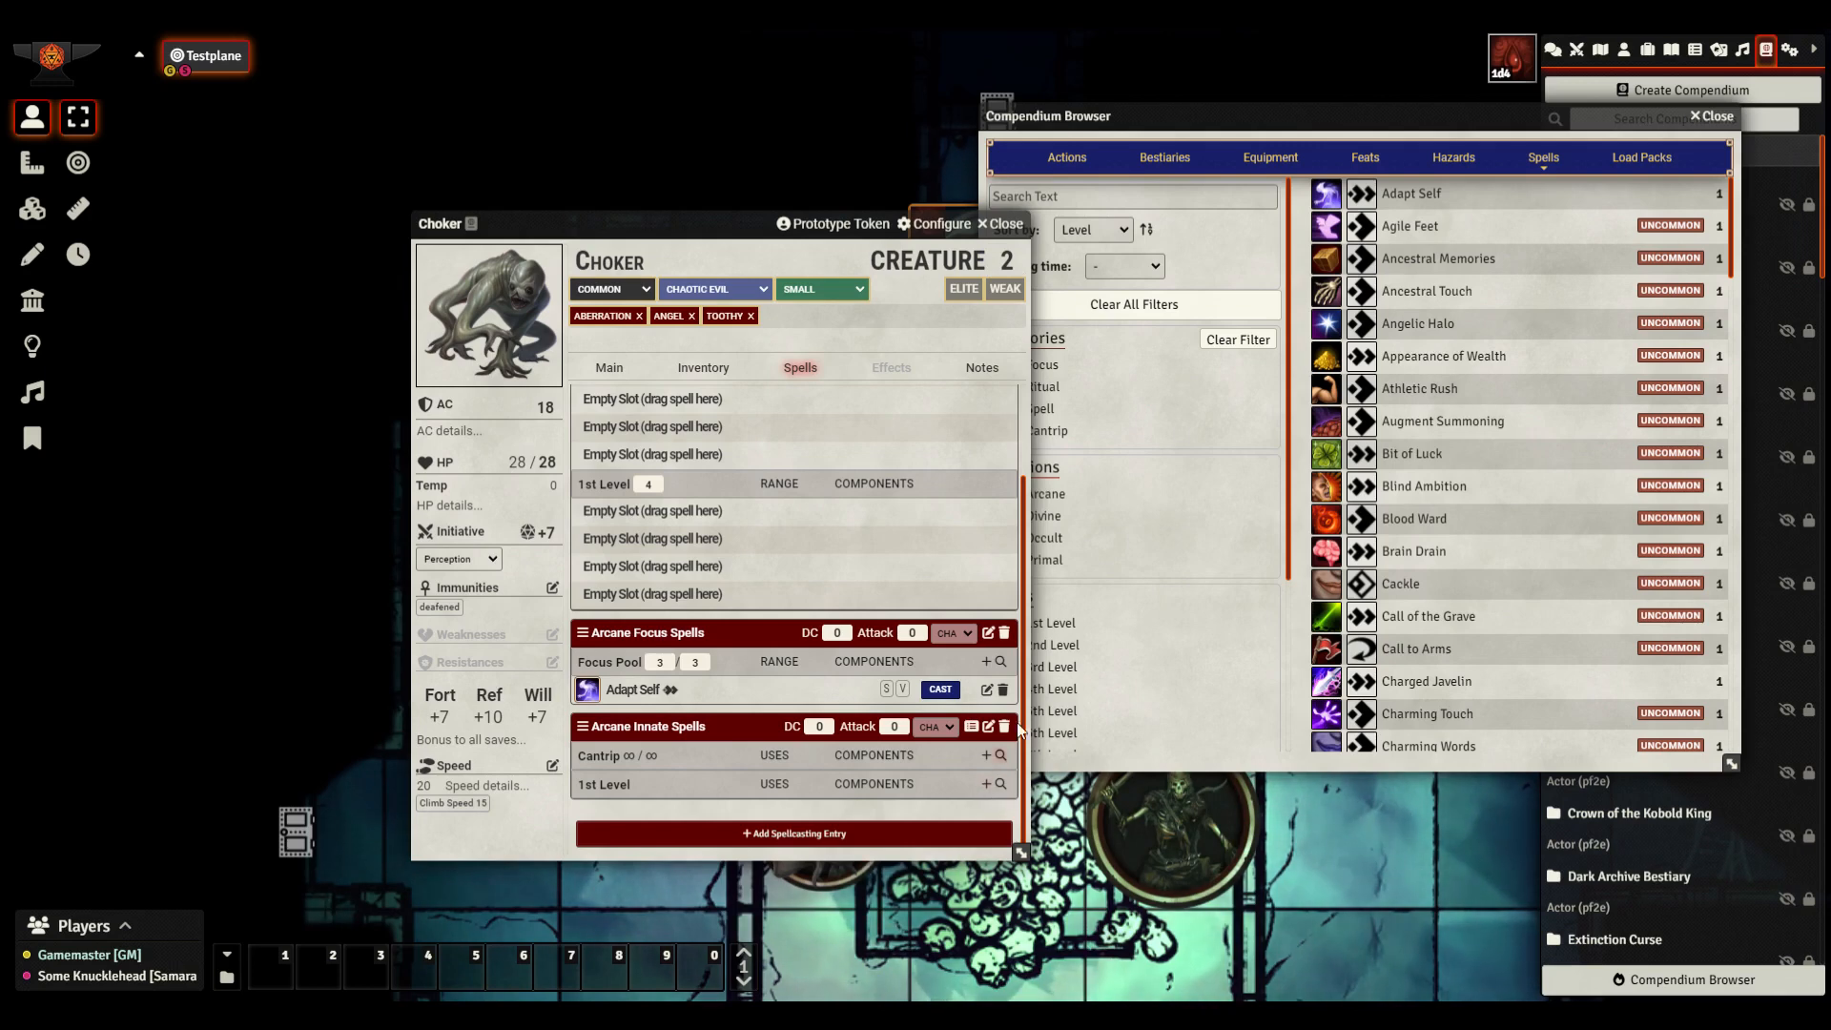
Clear the spell filters, show only 4th-level spells, and add Dimension Door to the Arcane Innate Spells entry
left_click(1236, 129)
left_click(1244, 301)
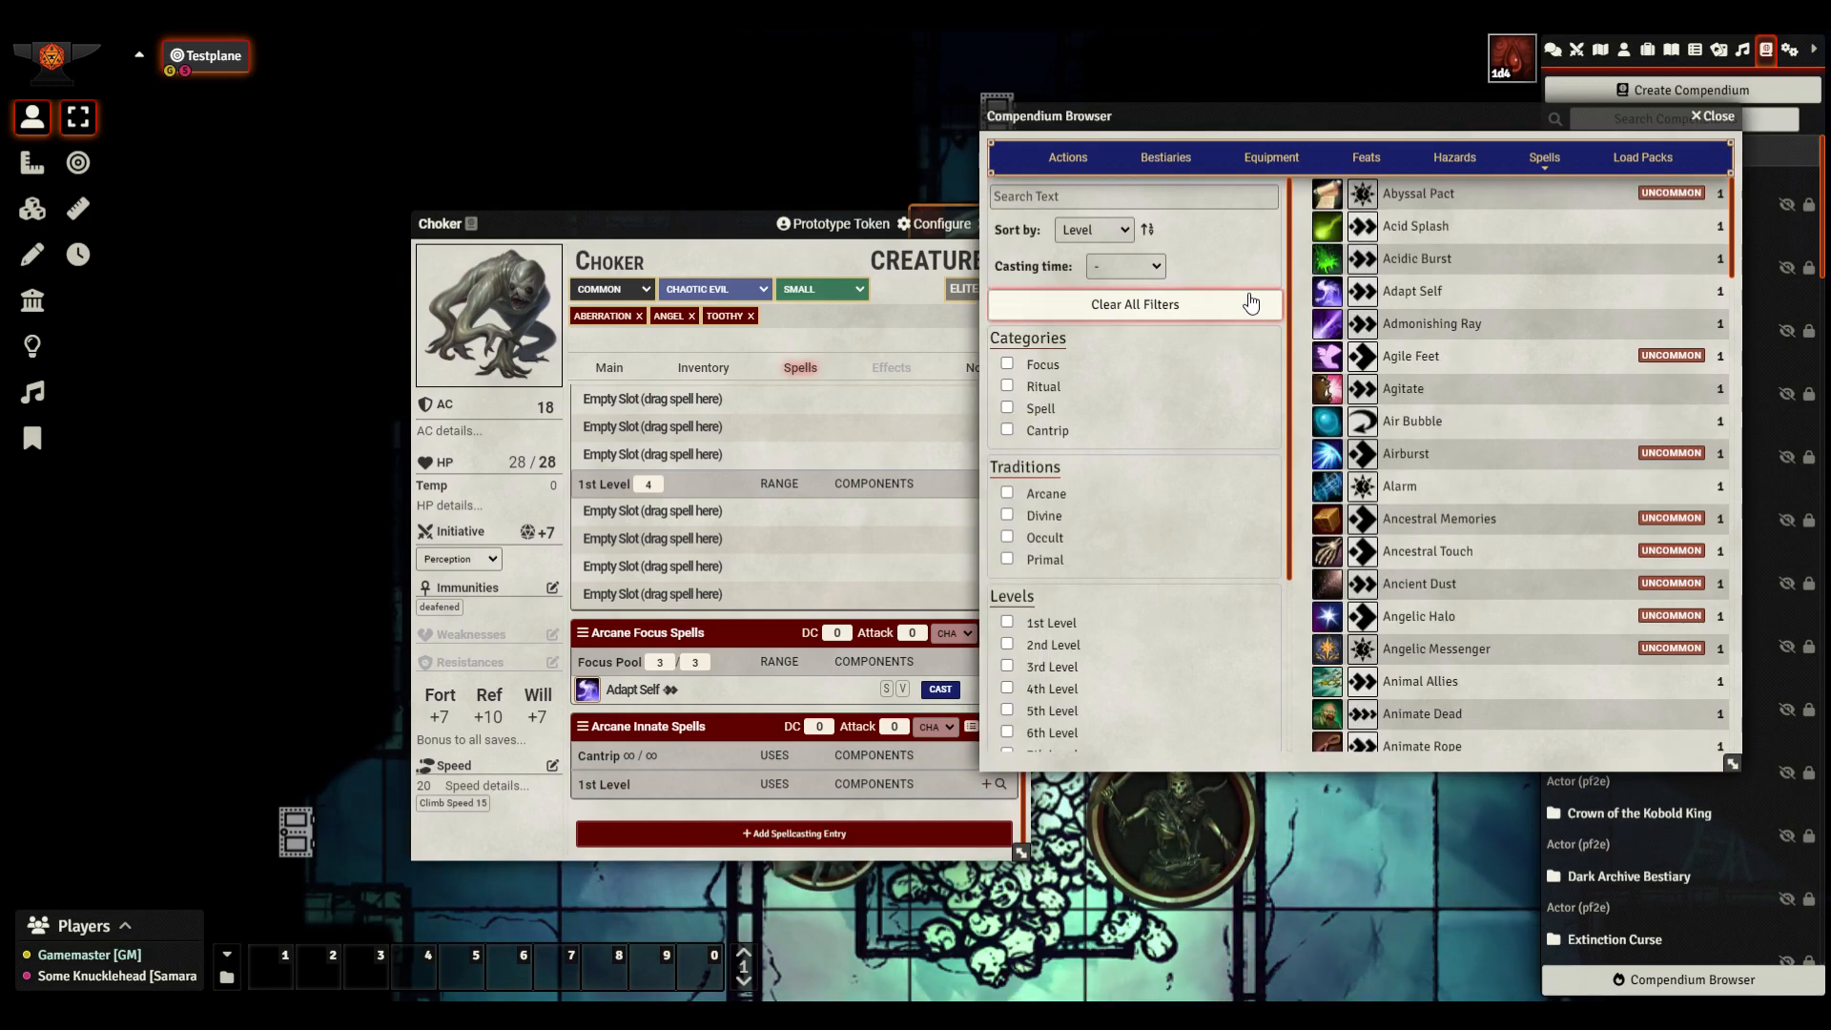
scroll(1456, 391, "down", 20)
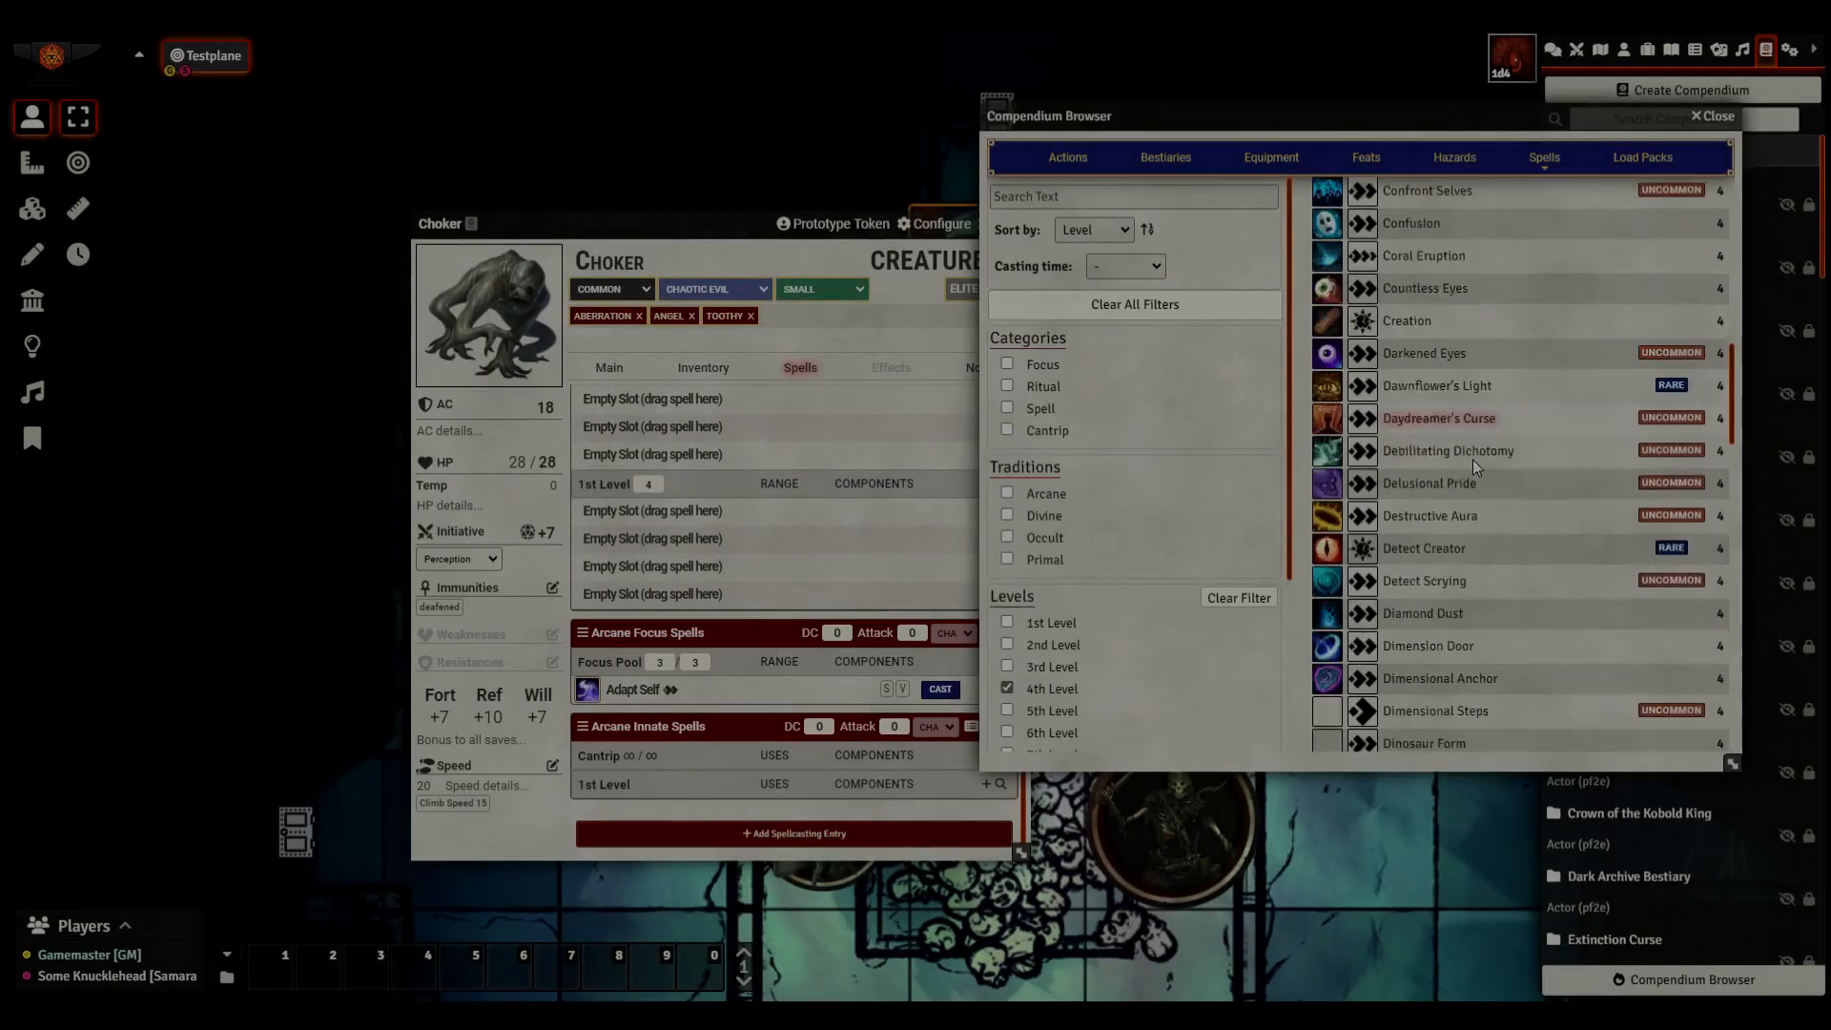
scroll(1472, 460, "down", 1)
left_click_drag(1438, 574, 749, 778)
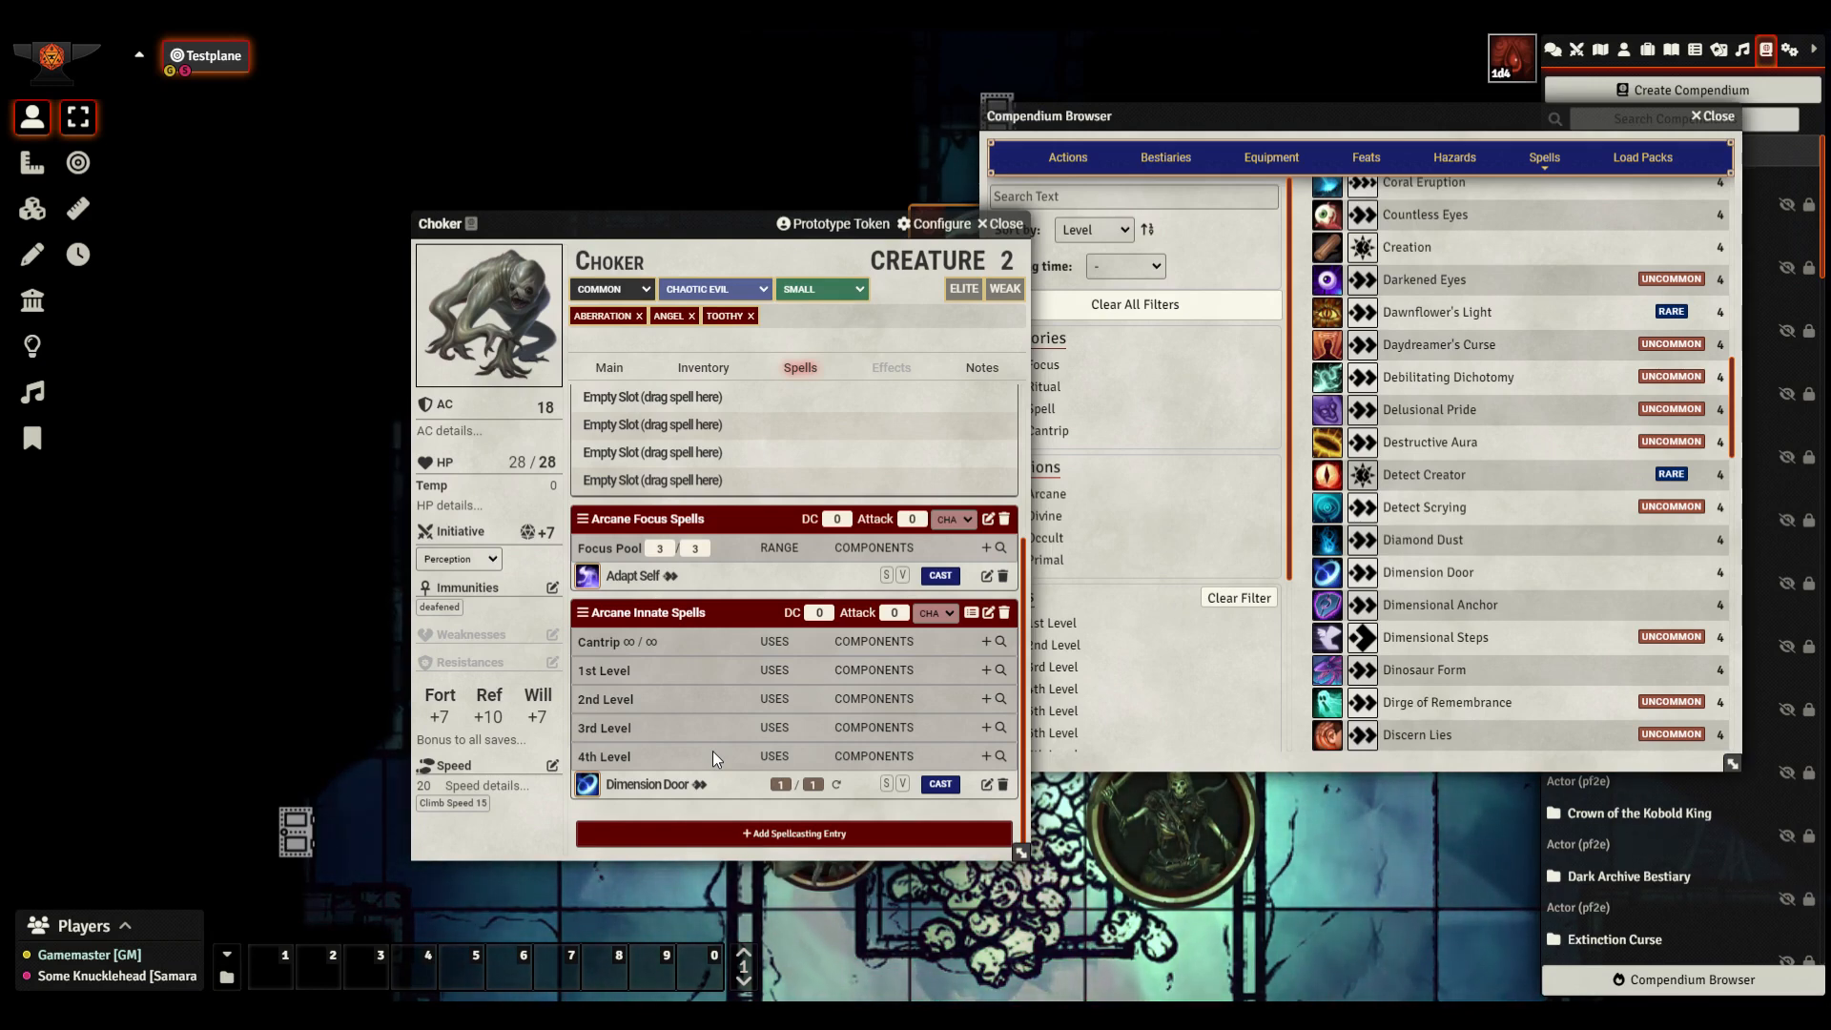
Set the Choker's creature level to 9 and move the innate Dimension Door spell to 5th level
left_click(1023, 272)
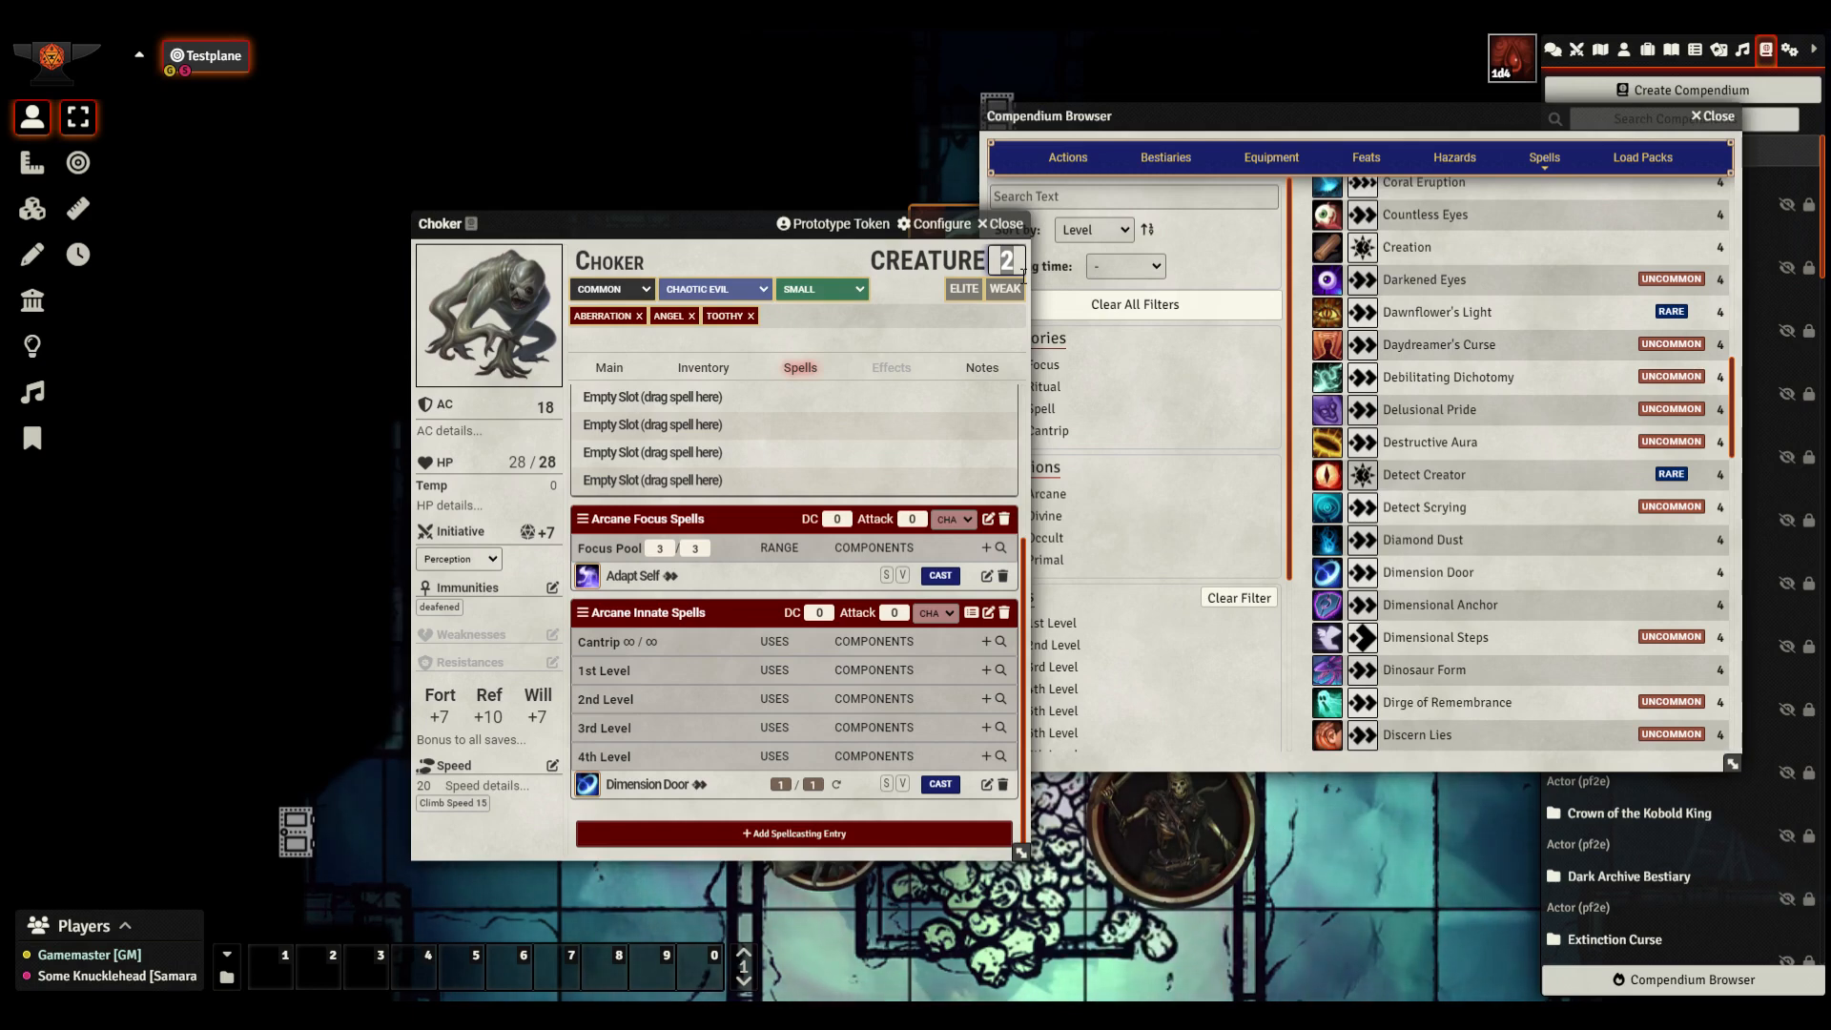
type("9")
key("Return")
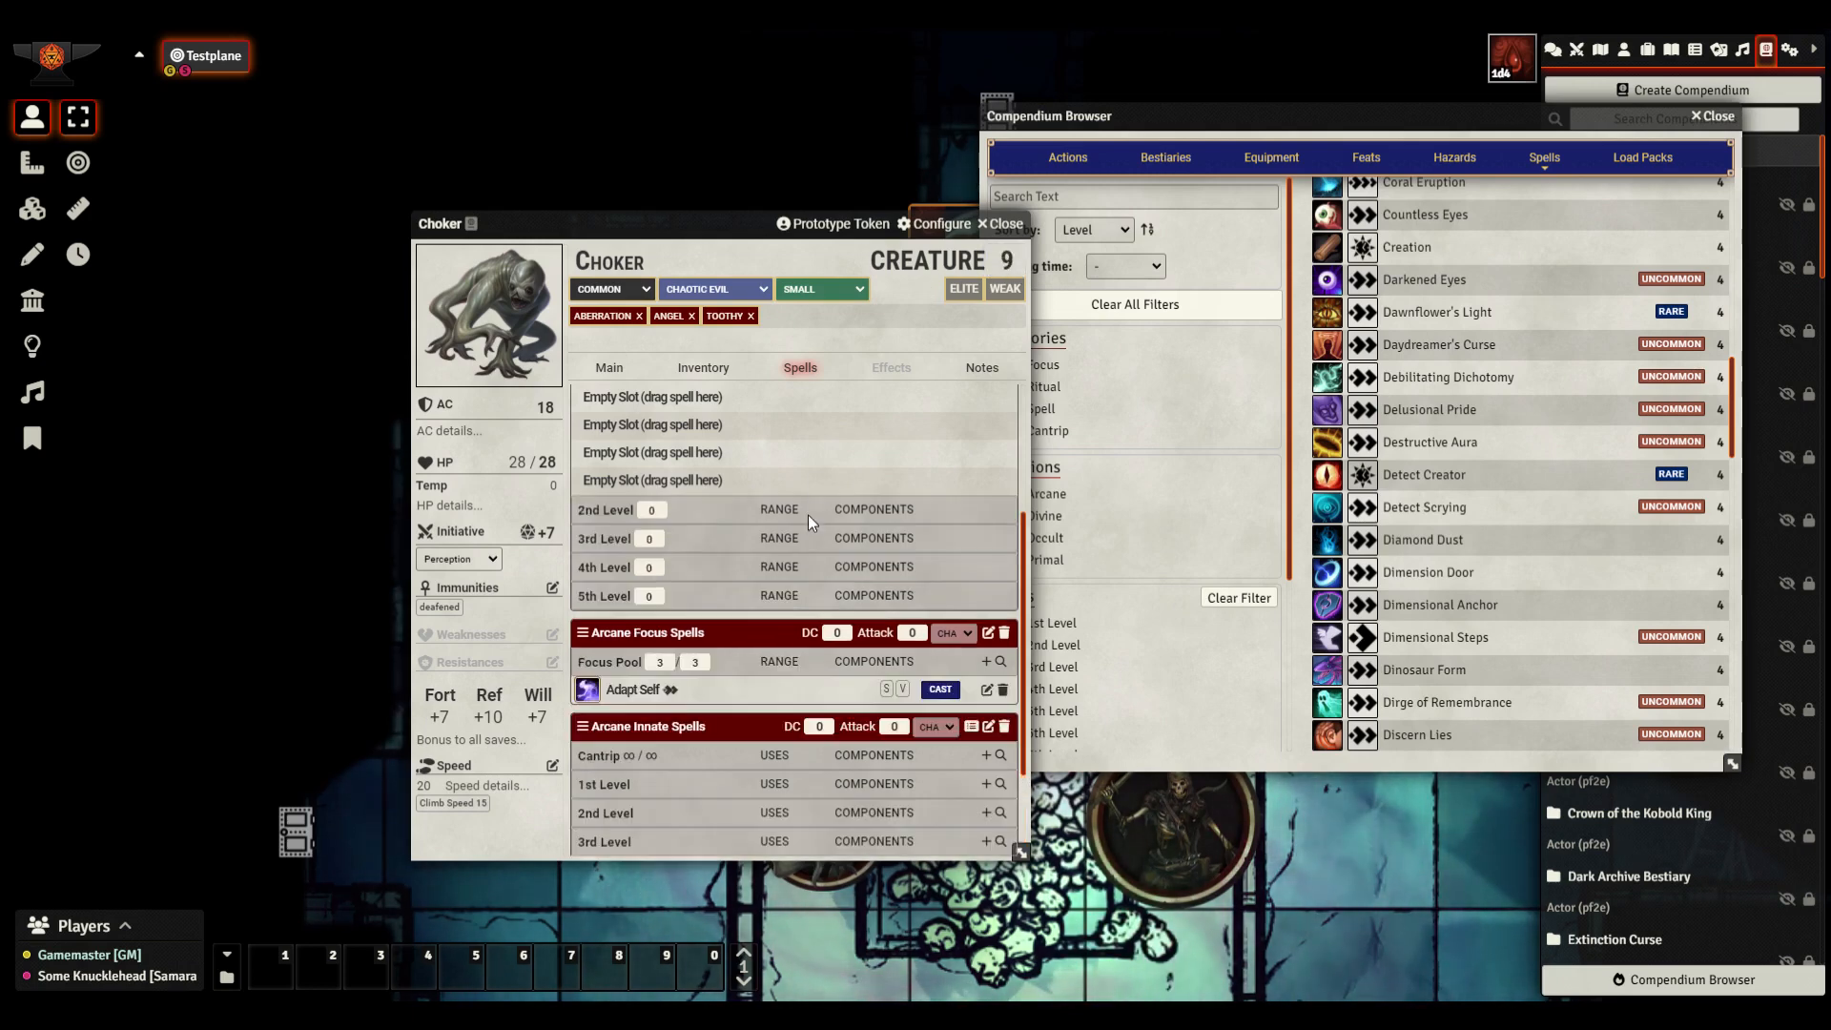
left_click_drag(676, 769, 663, 792)
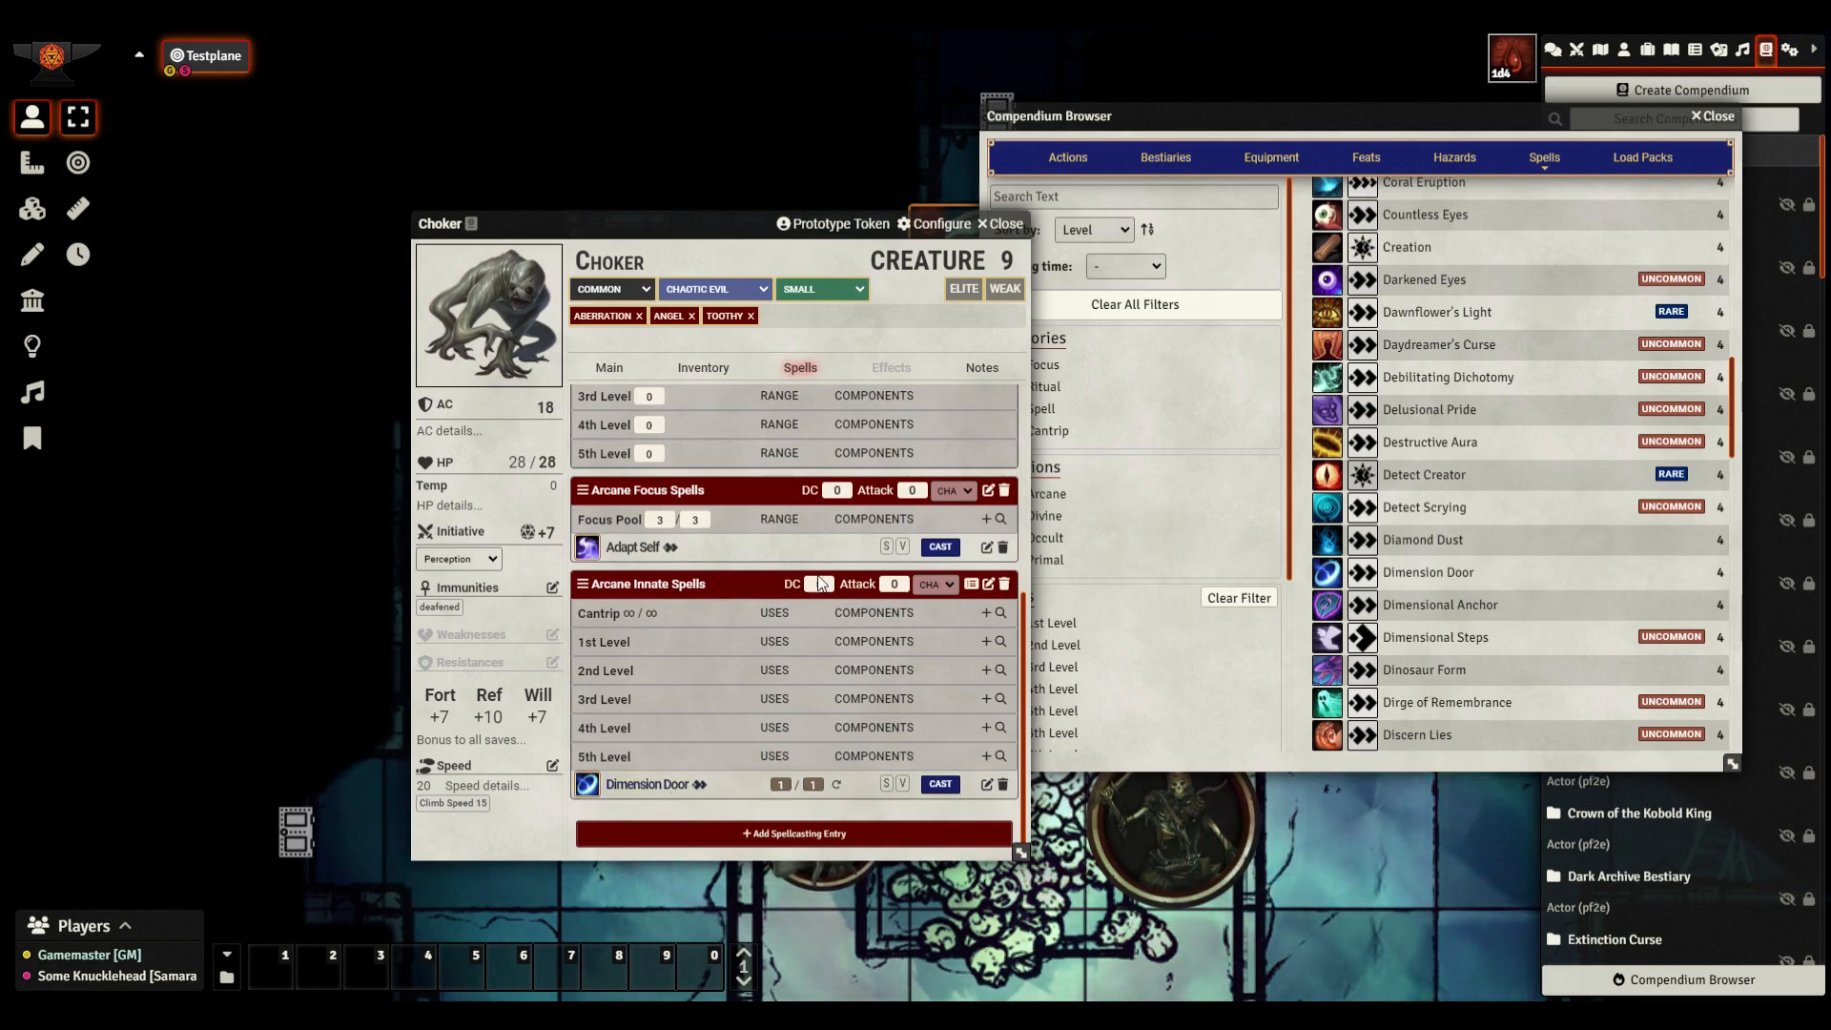
Set the Choker's creature level to 2
left_click(1006, 261)
type("2")
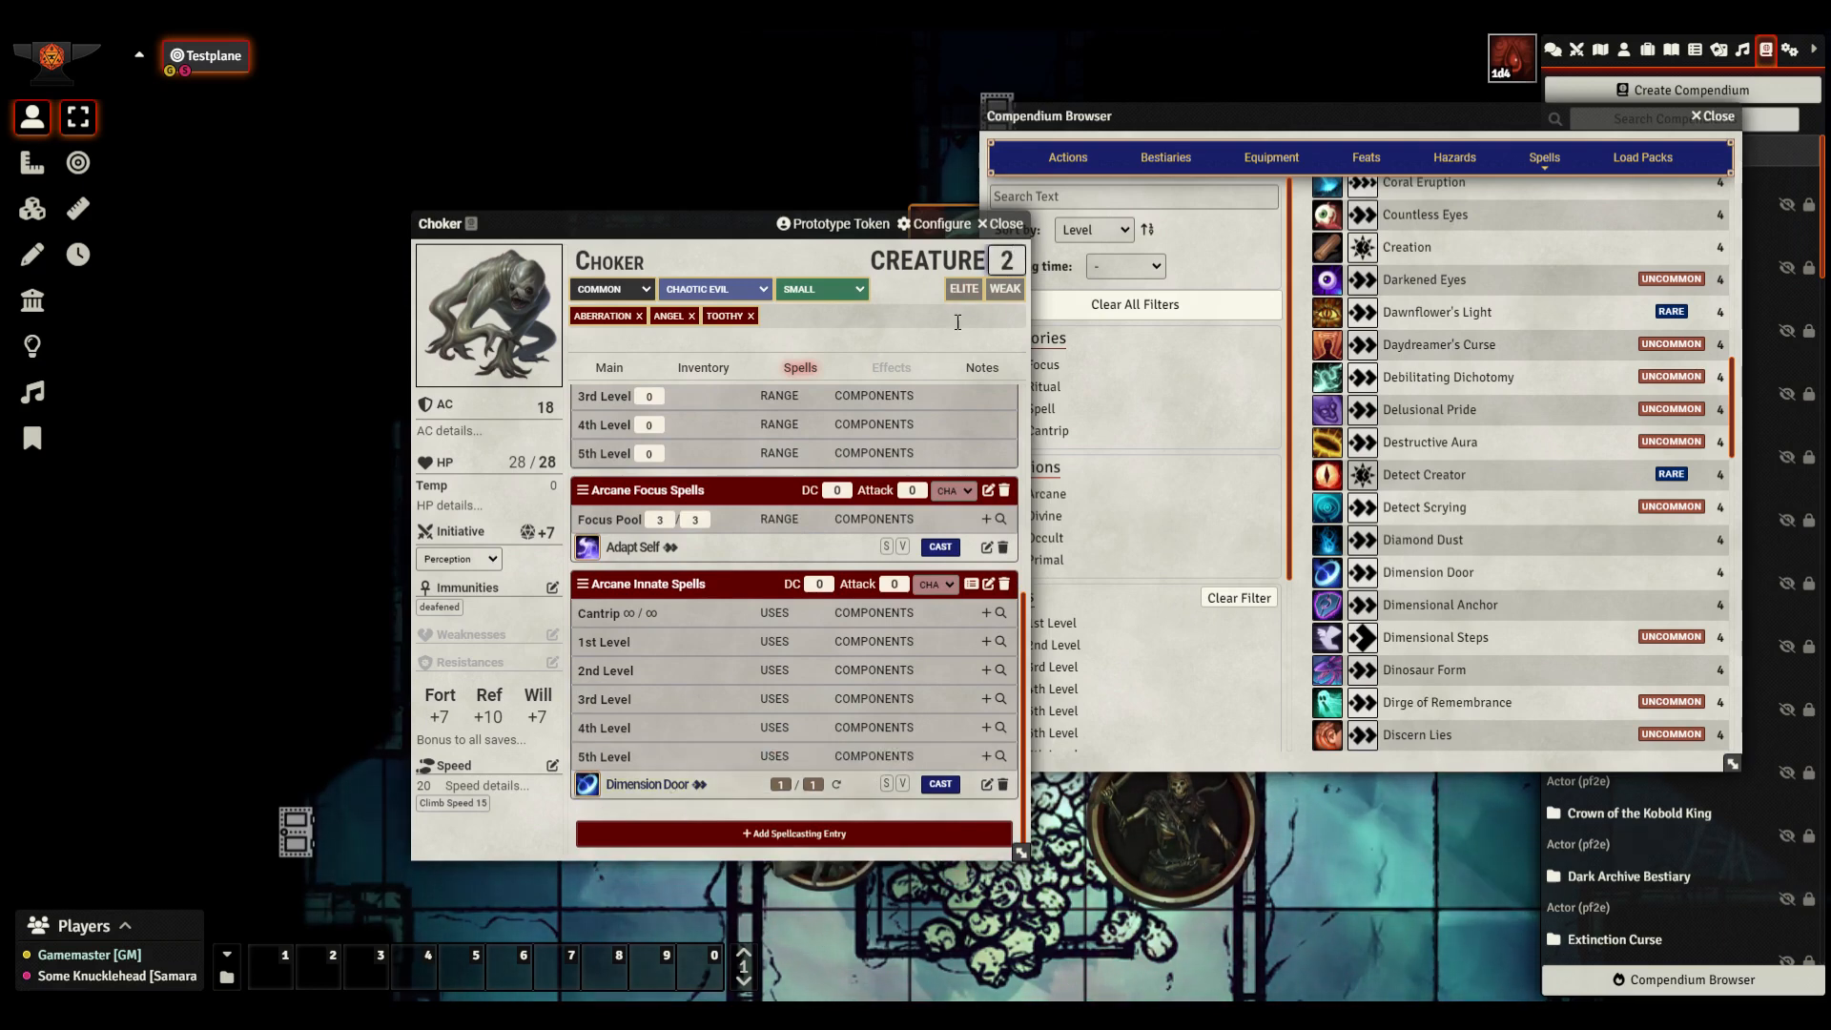
key("Return")
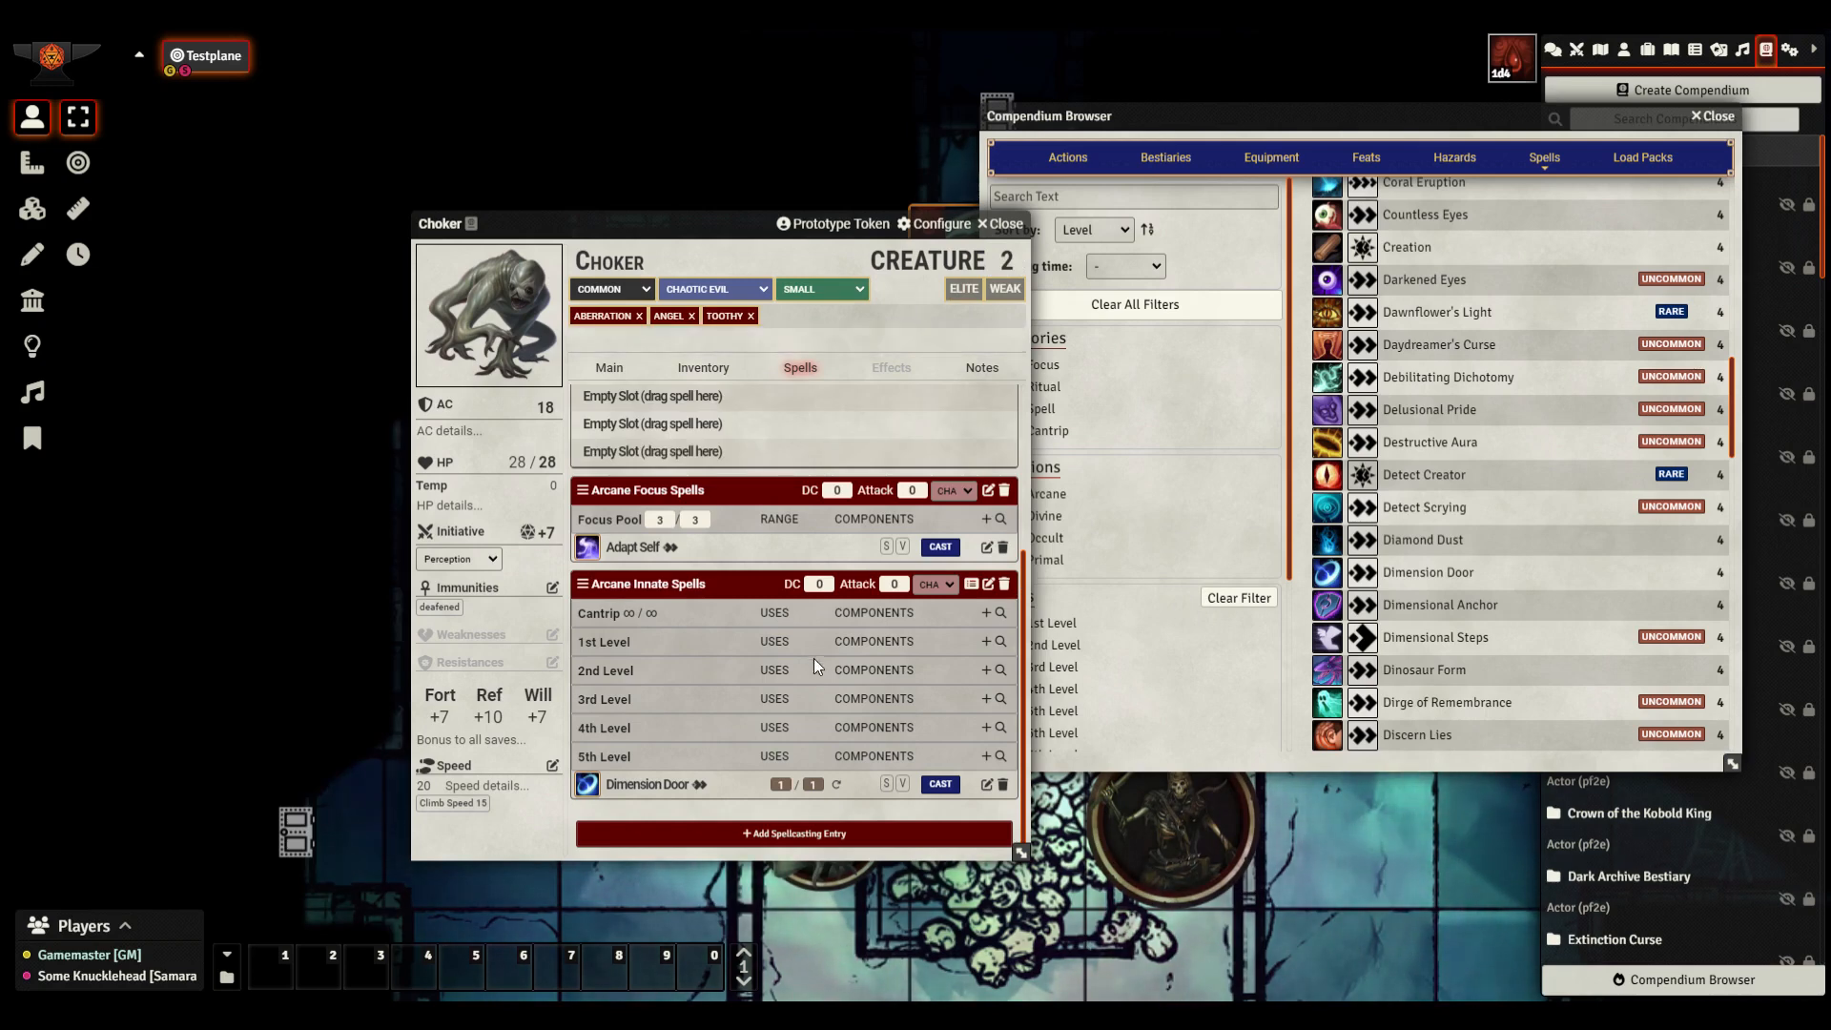
Hide the empty spell levels in the Choker's Arcane Innate Spells entry
left_click(783, 785)
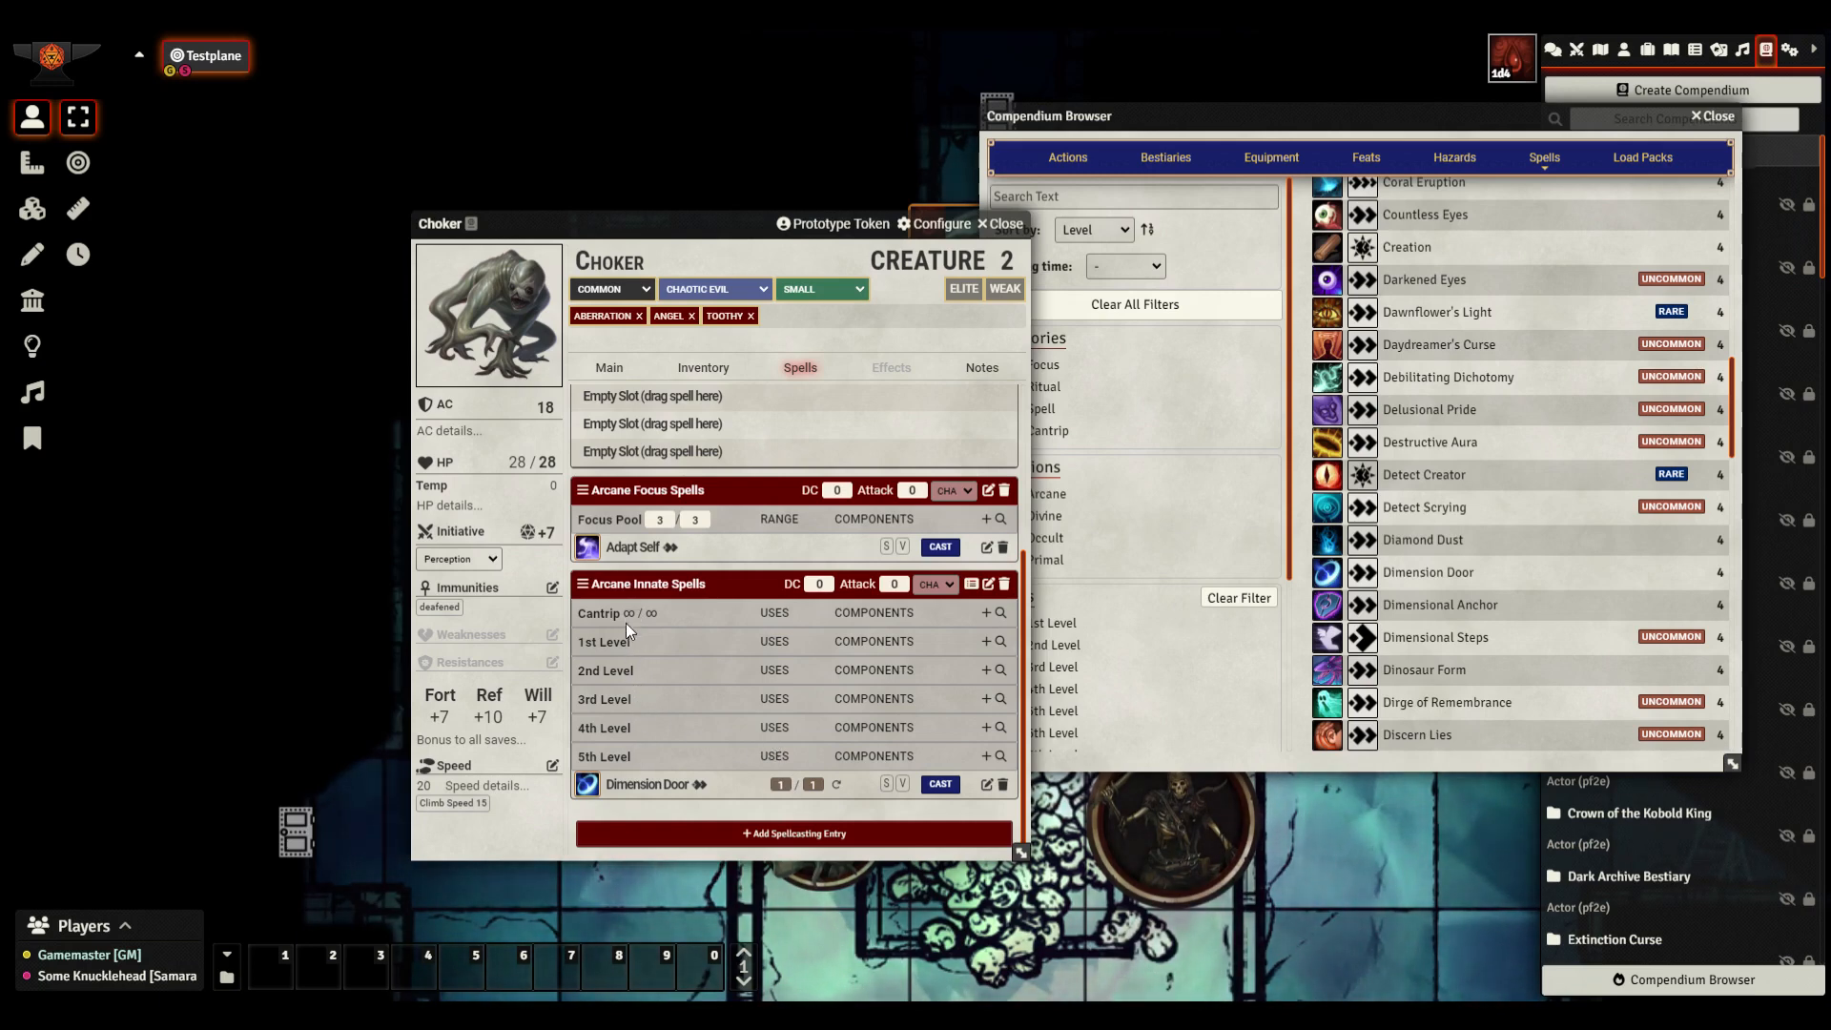
left_click(978, 587)
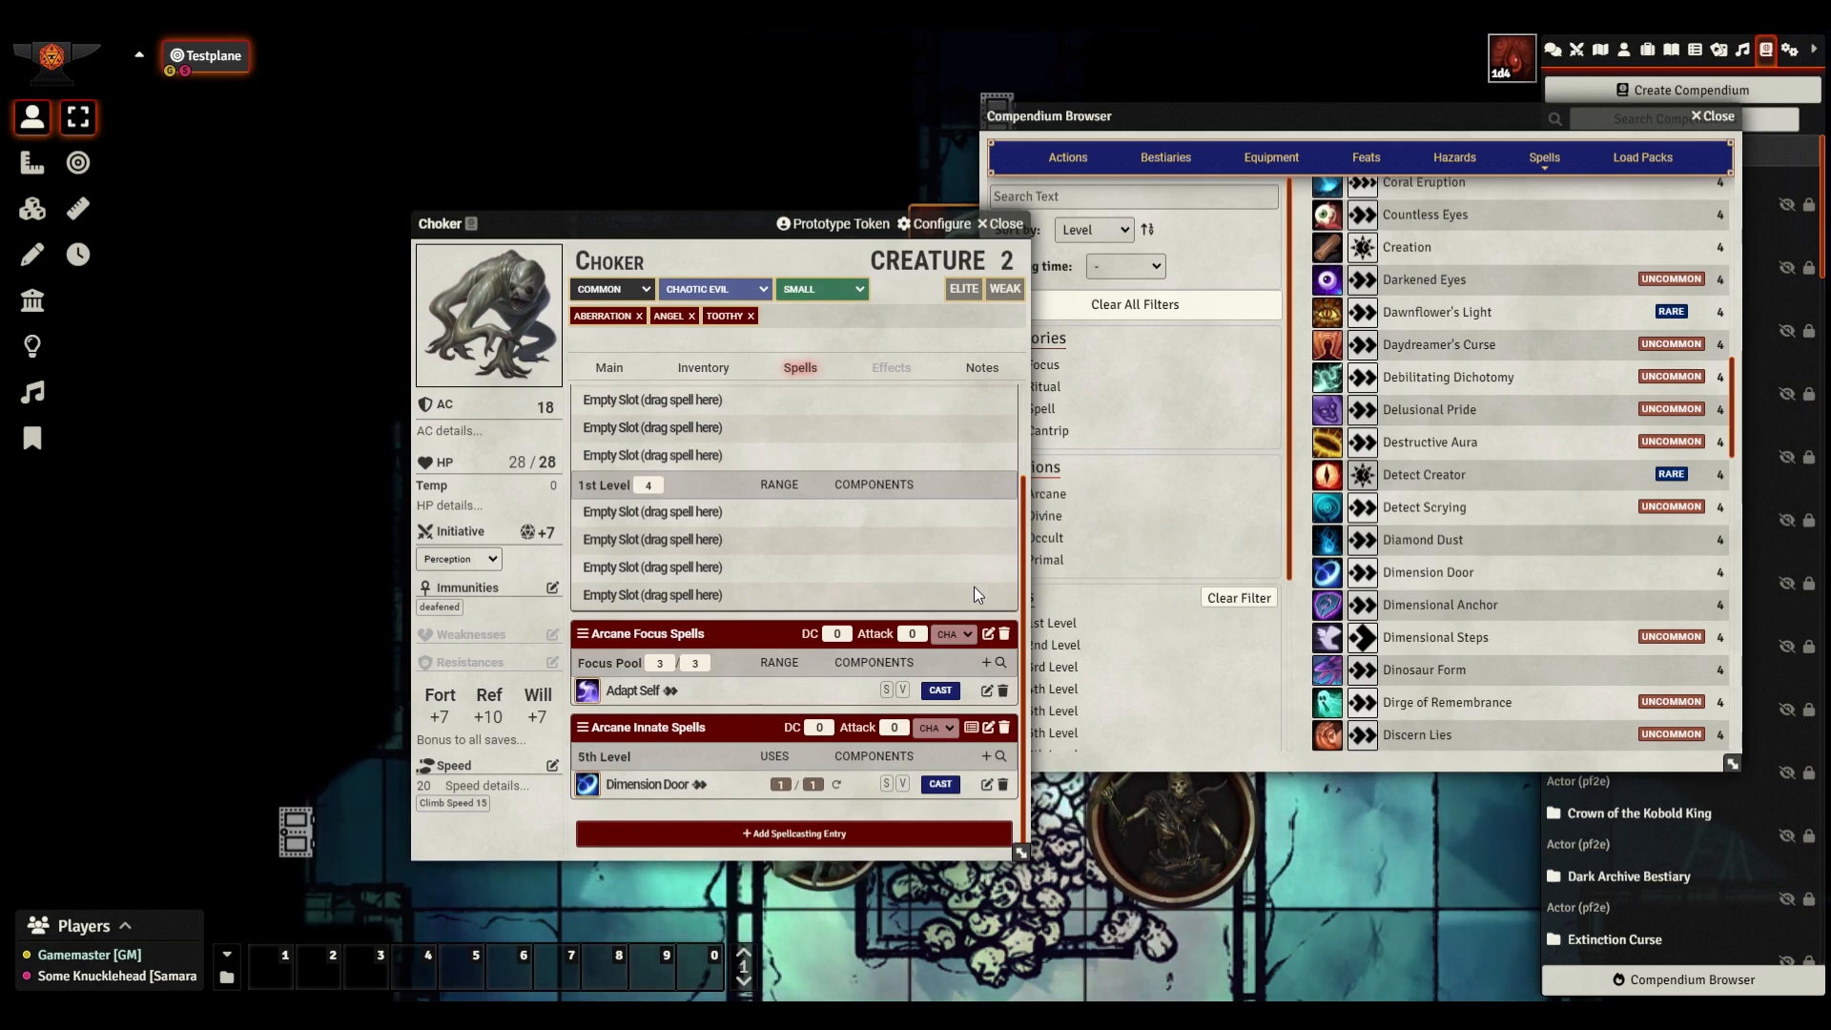
Review the Choker's effects and notes, and close its sheet and the Compendium Browser
left_click(901, 368)
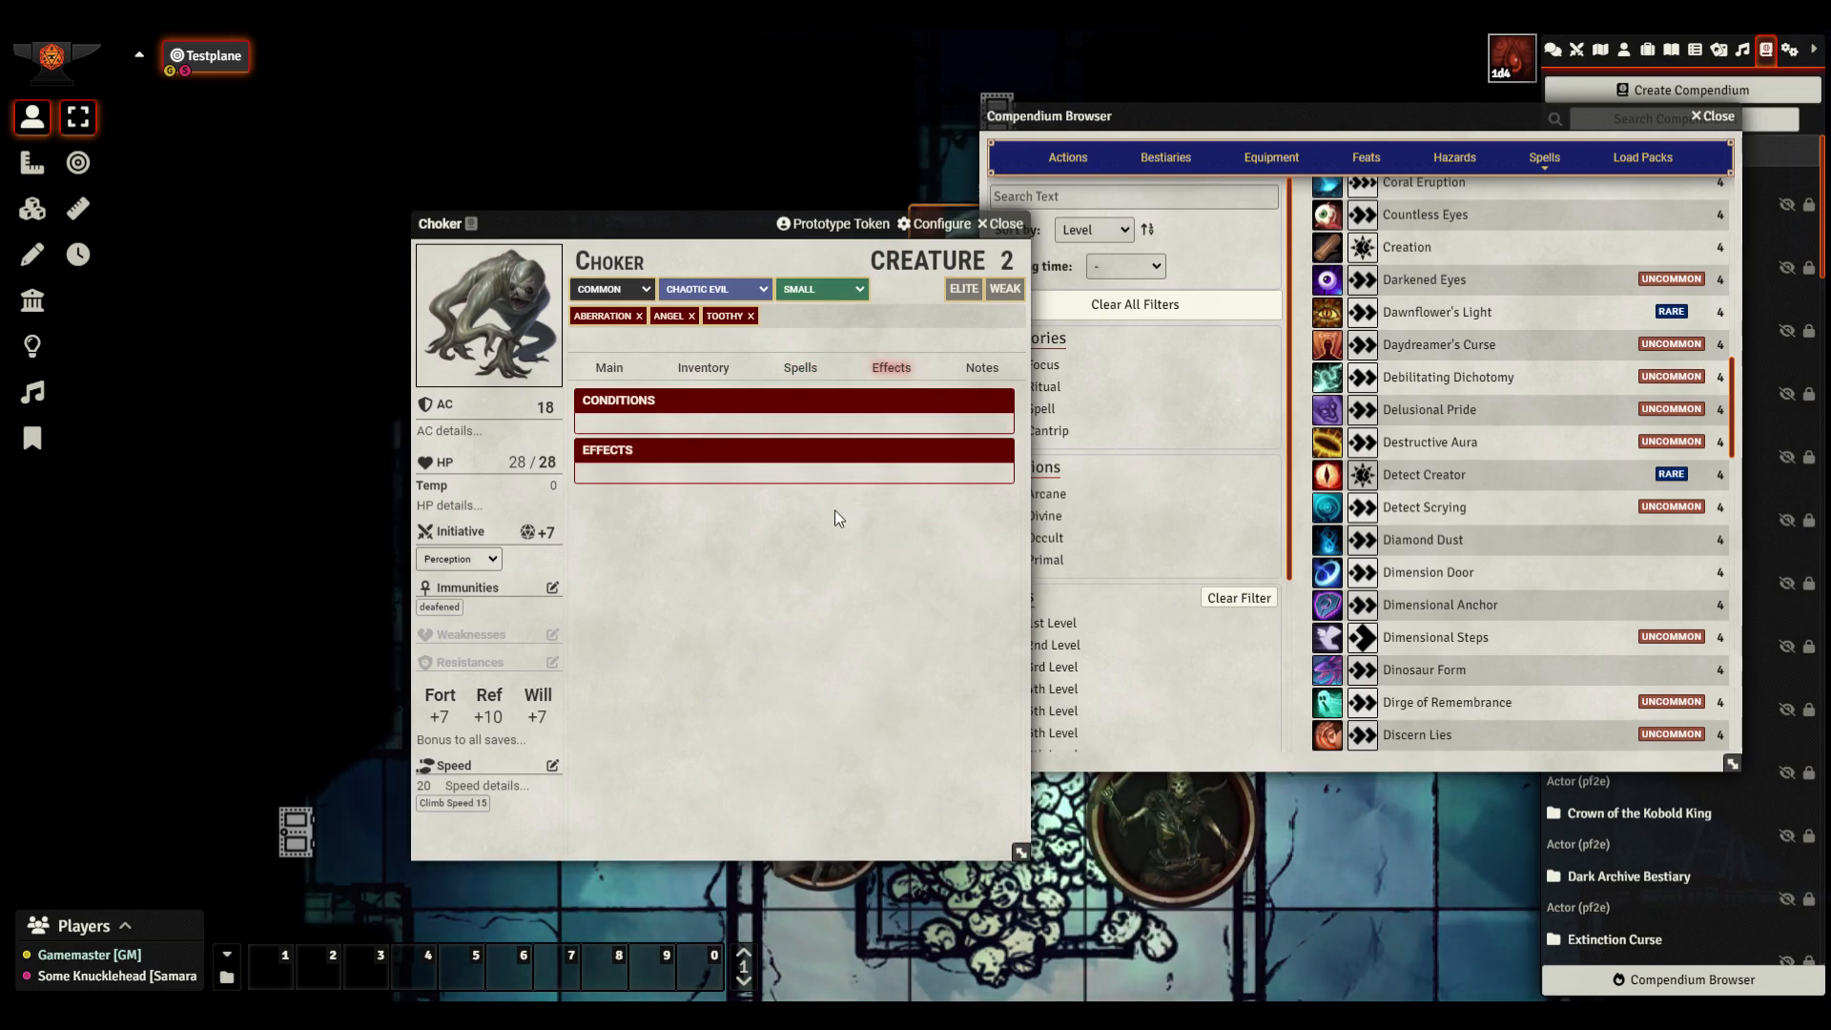
left_click(982, 368)
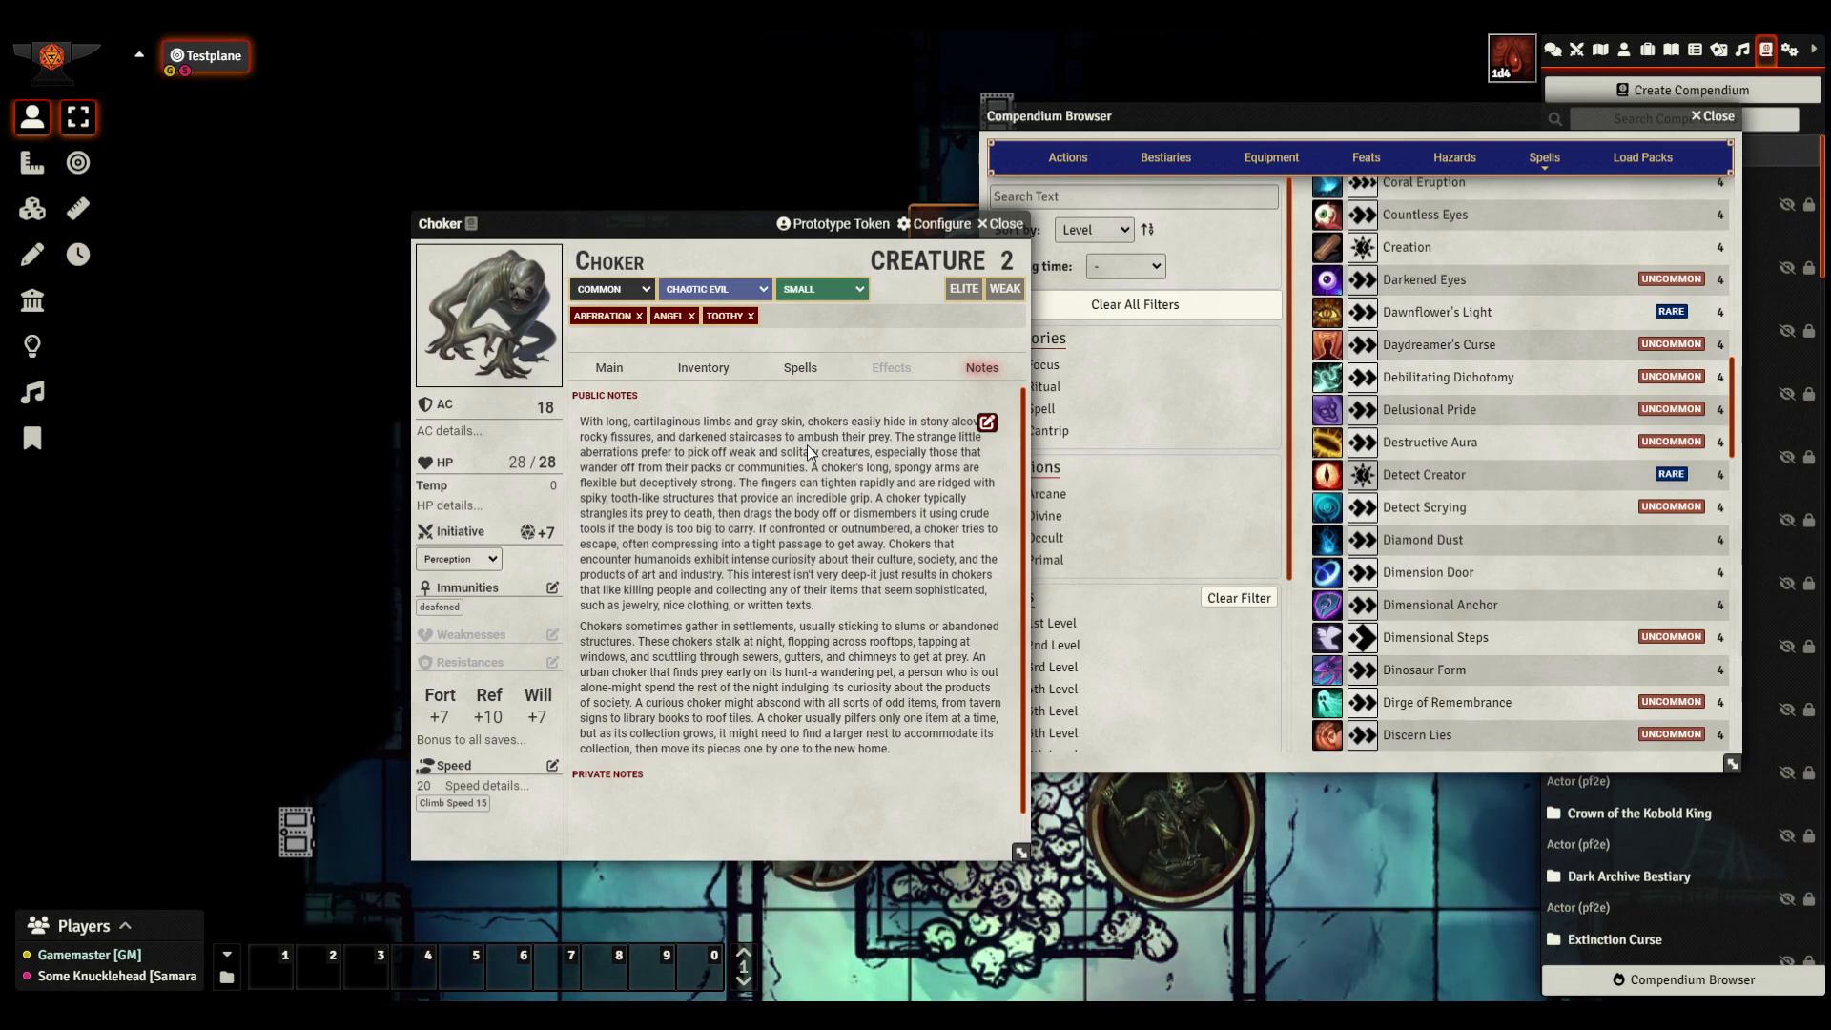
left_click(1027, 225)
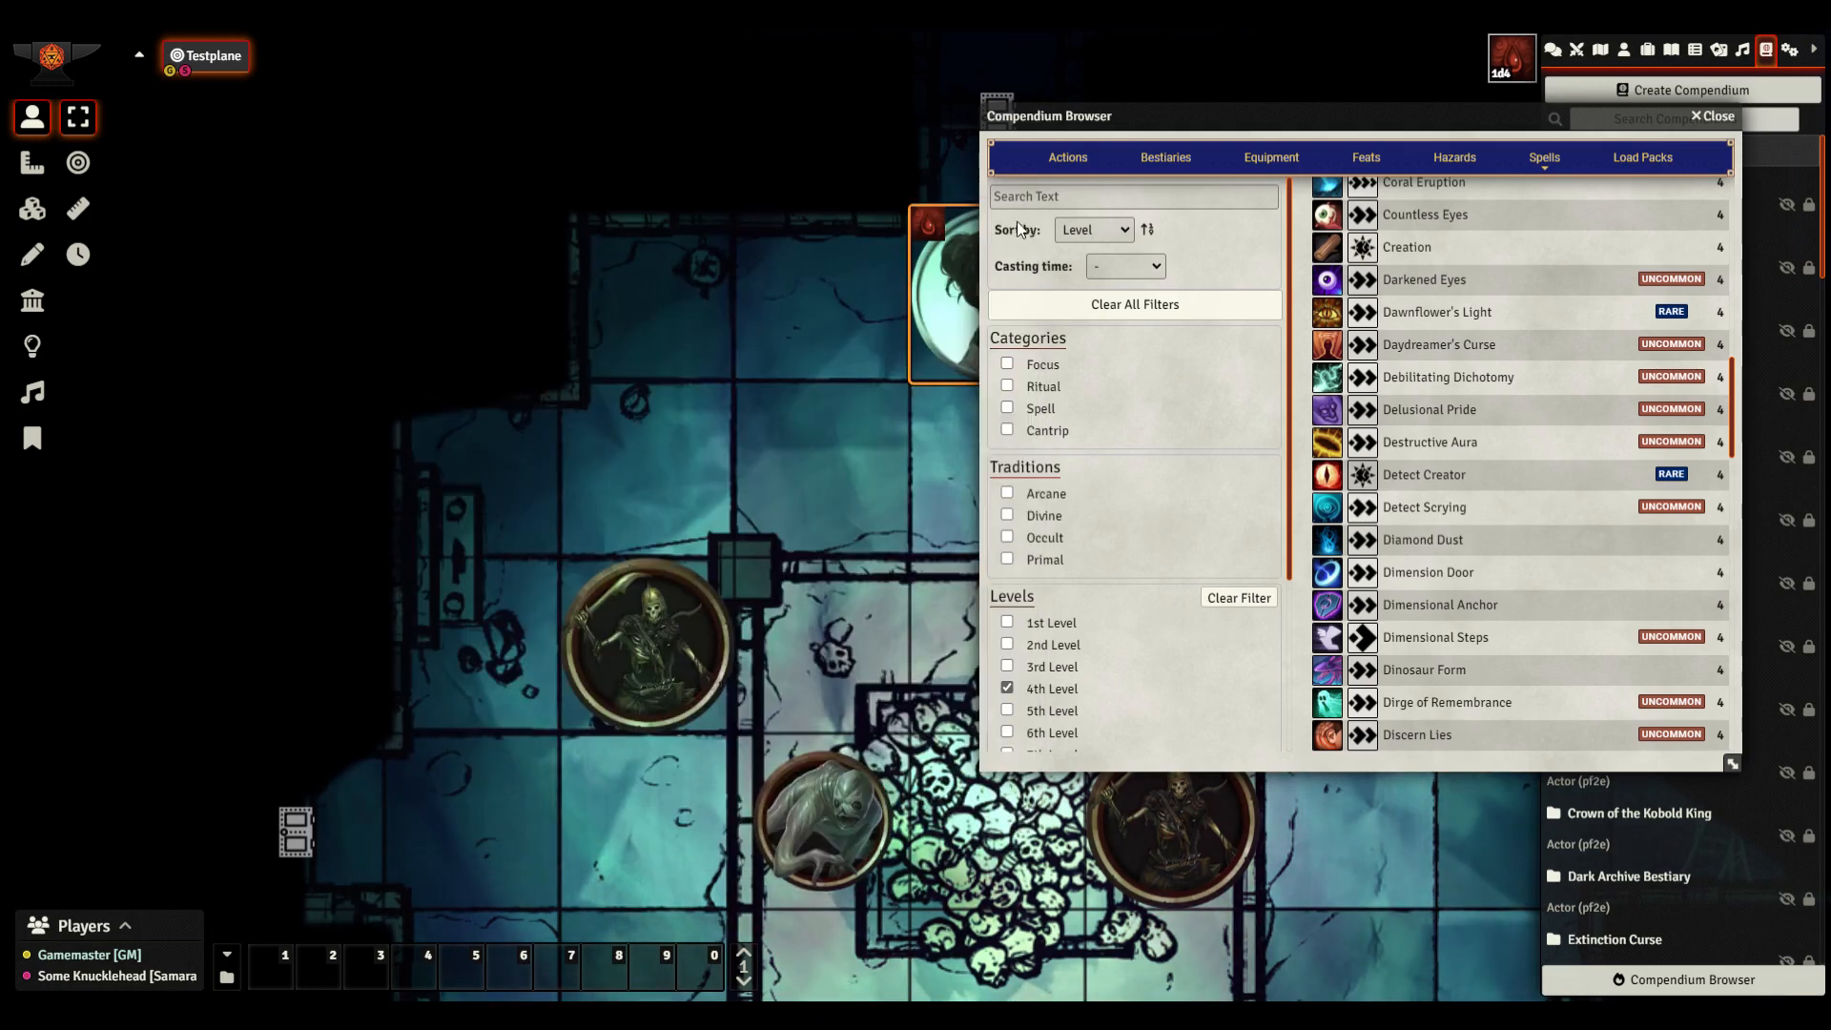
left_click(1722, 118)
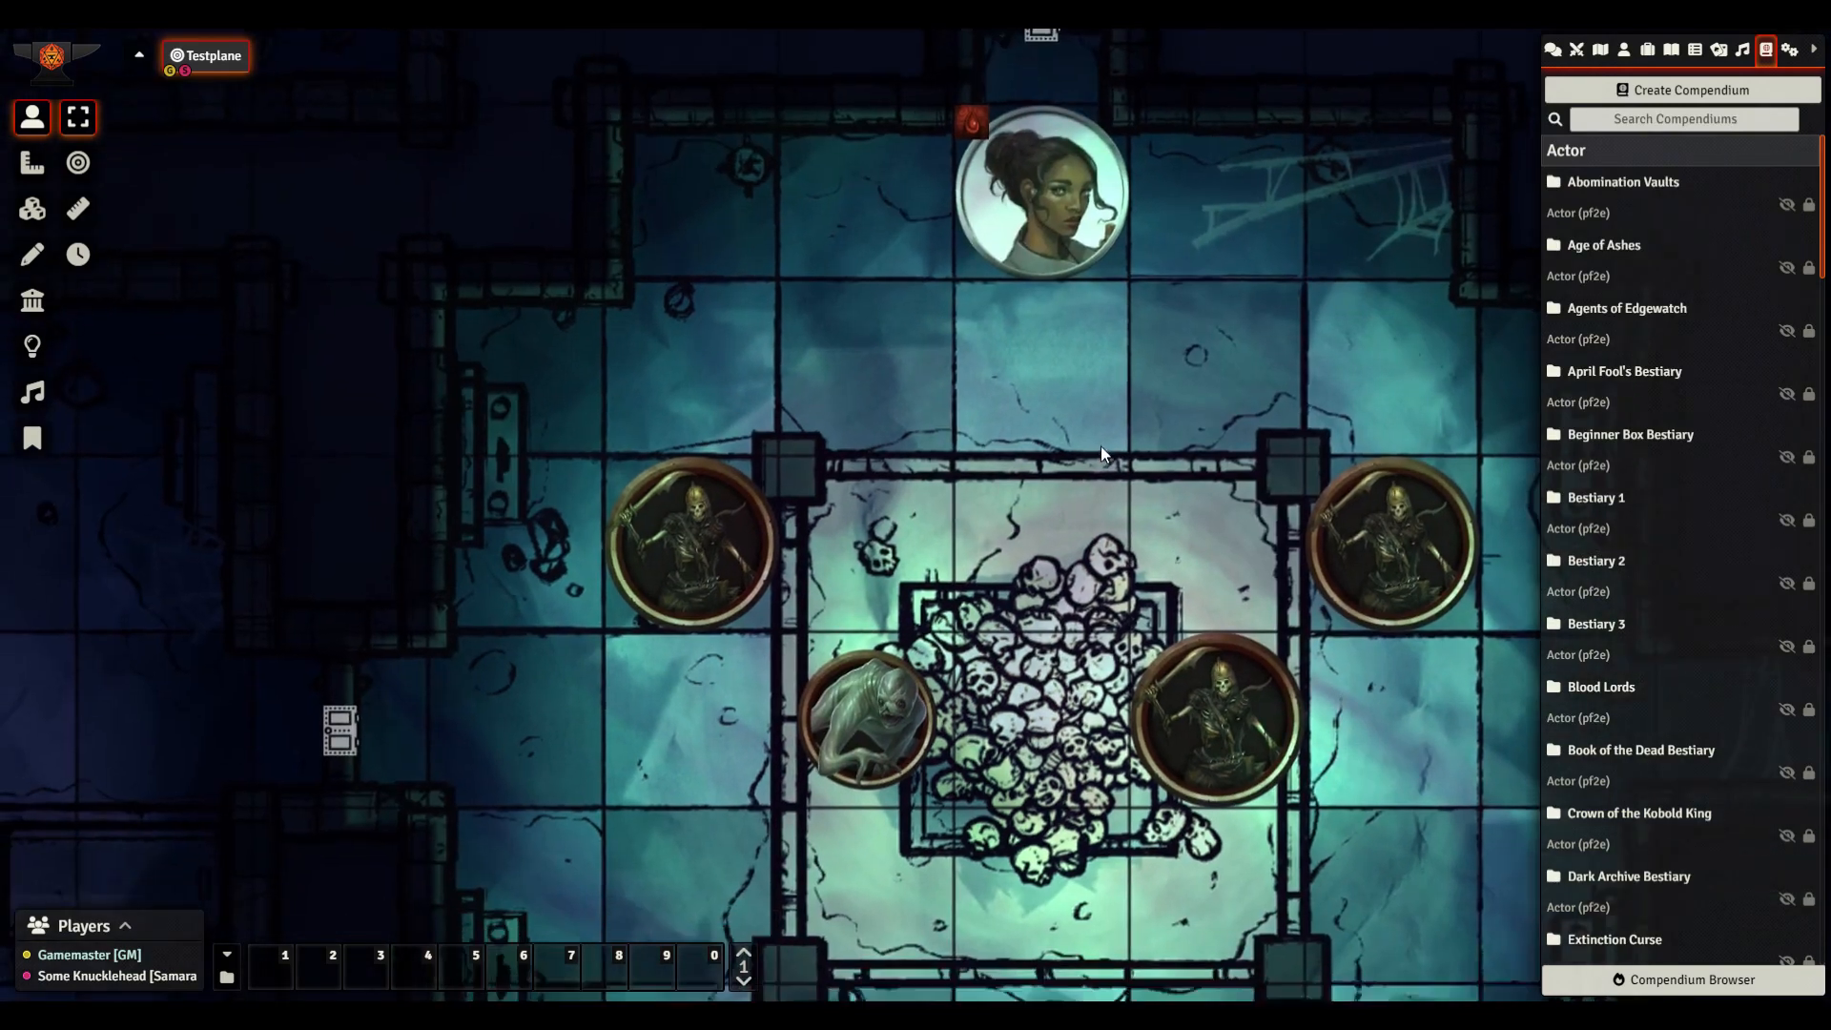
Examine the Choker token's vision configuration and the senses on its creature sheet
left_click_drag(1100, 445, 1125, 407)
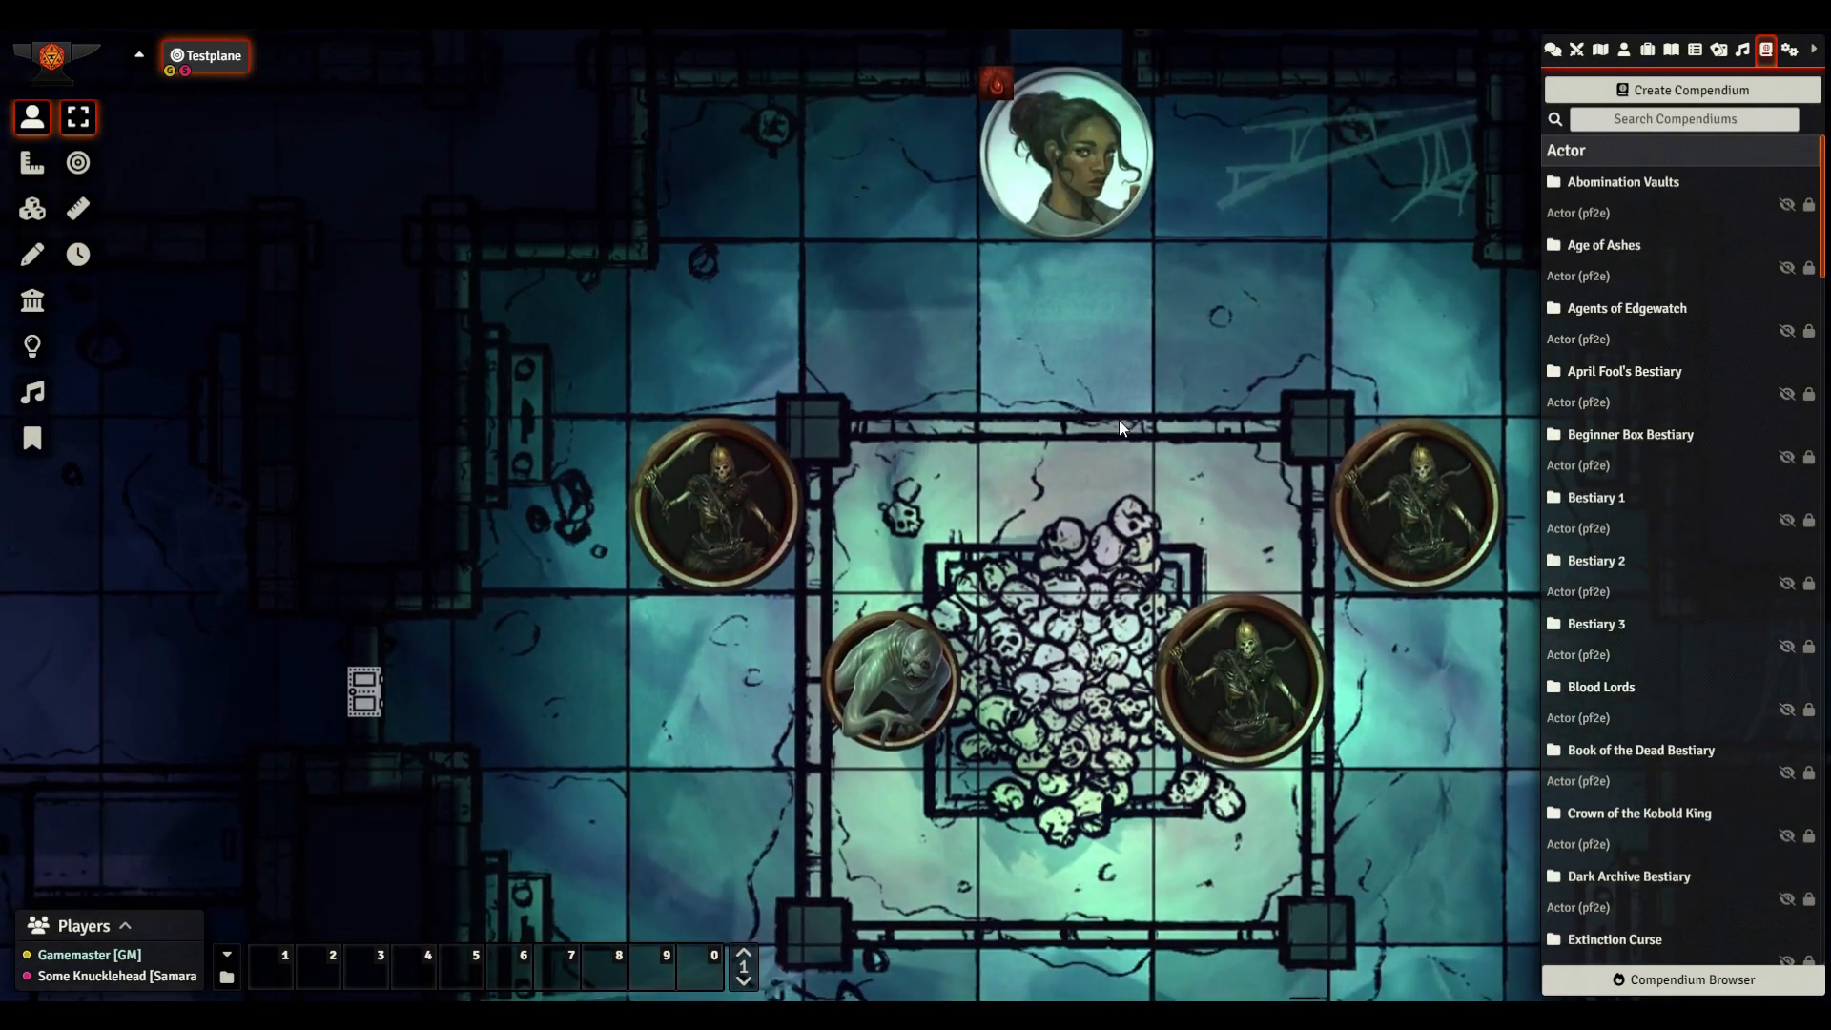
right_click(909, 667)
right_click(909, 667)
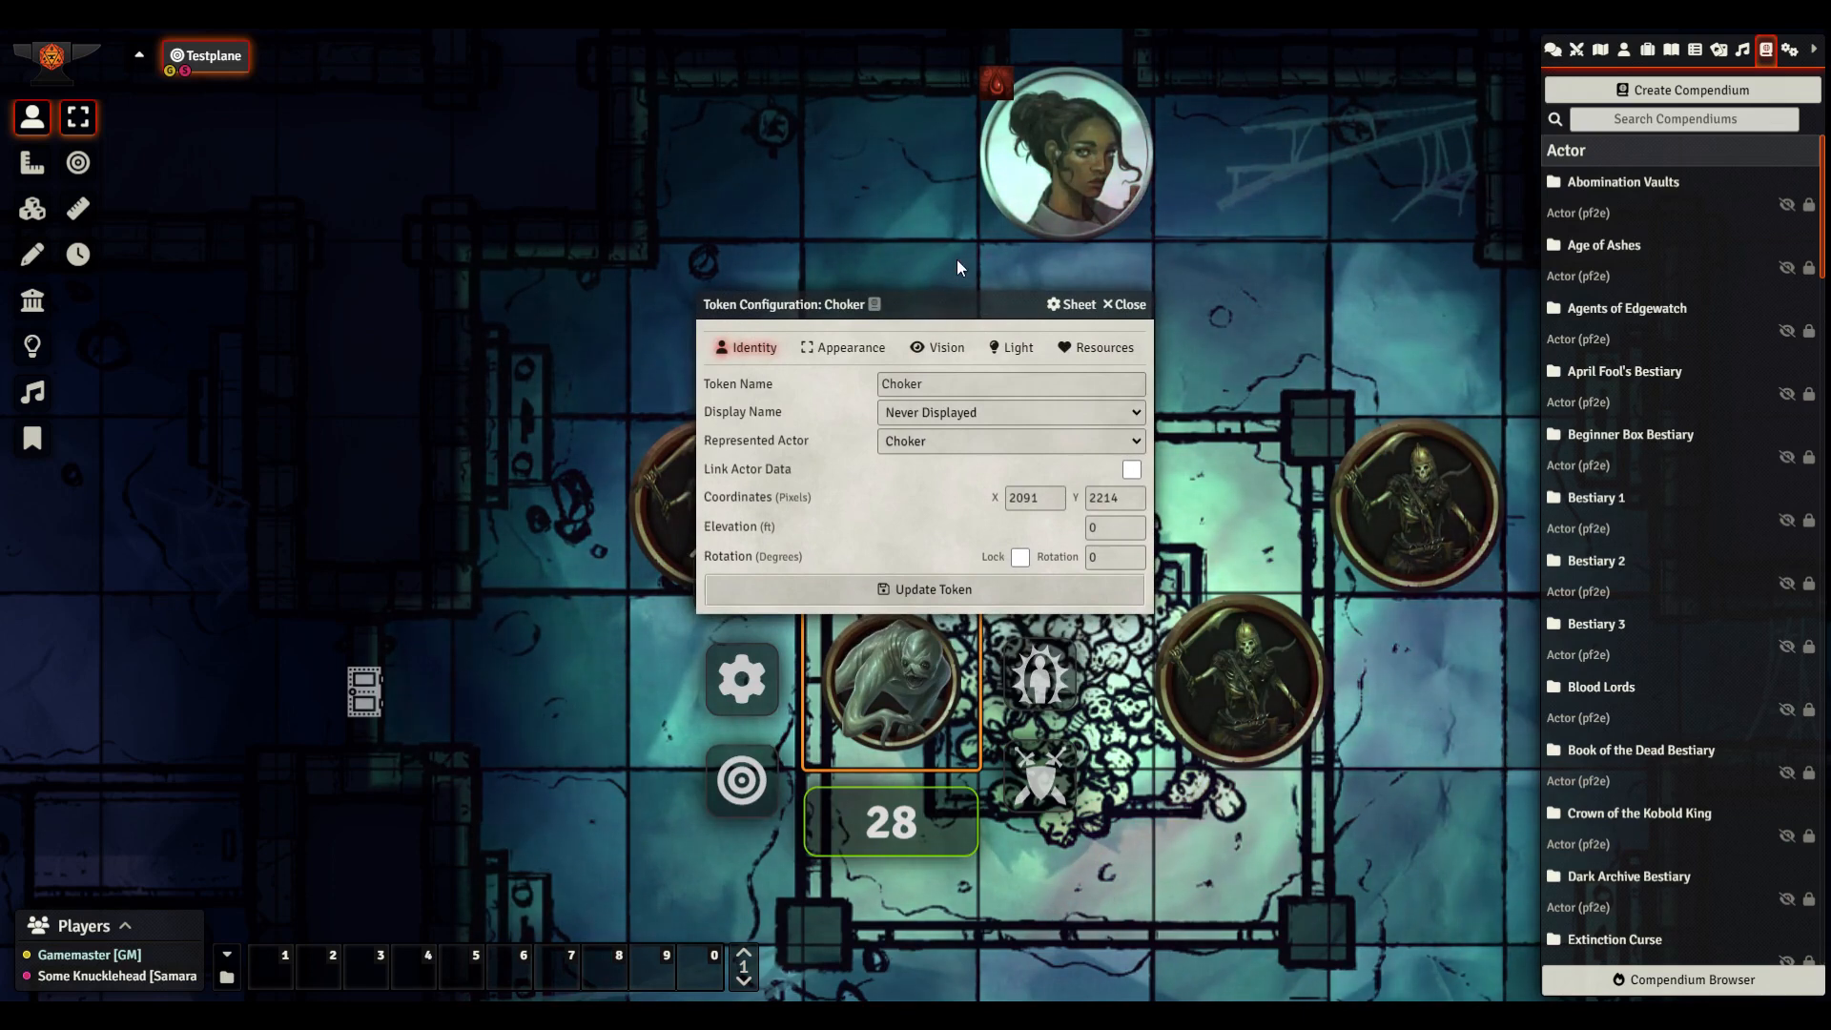
left_click(958, 259)
left_click(946, 351)
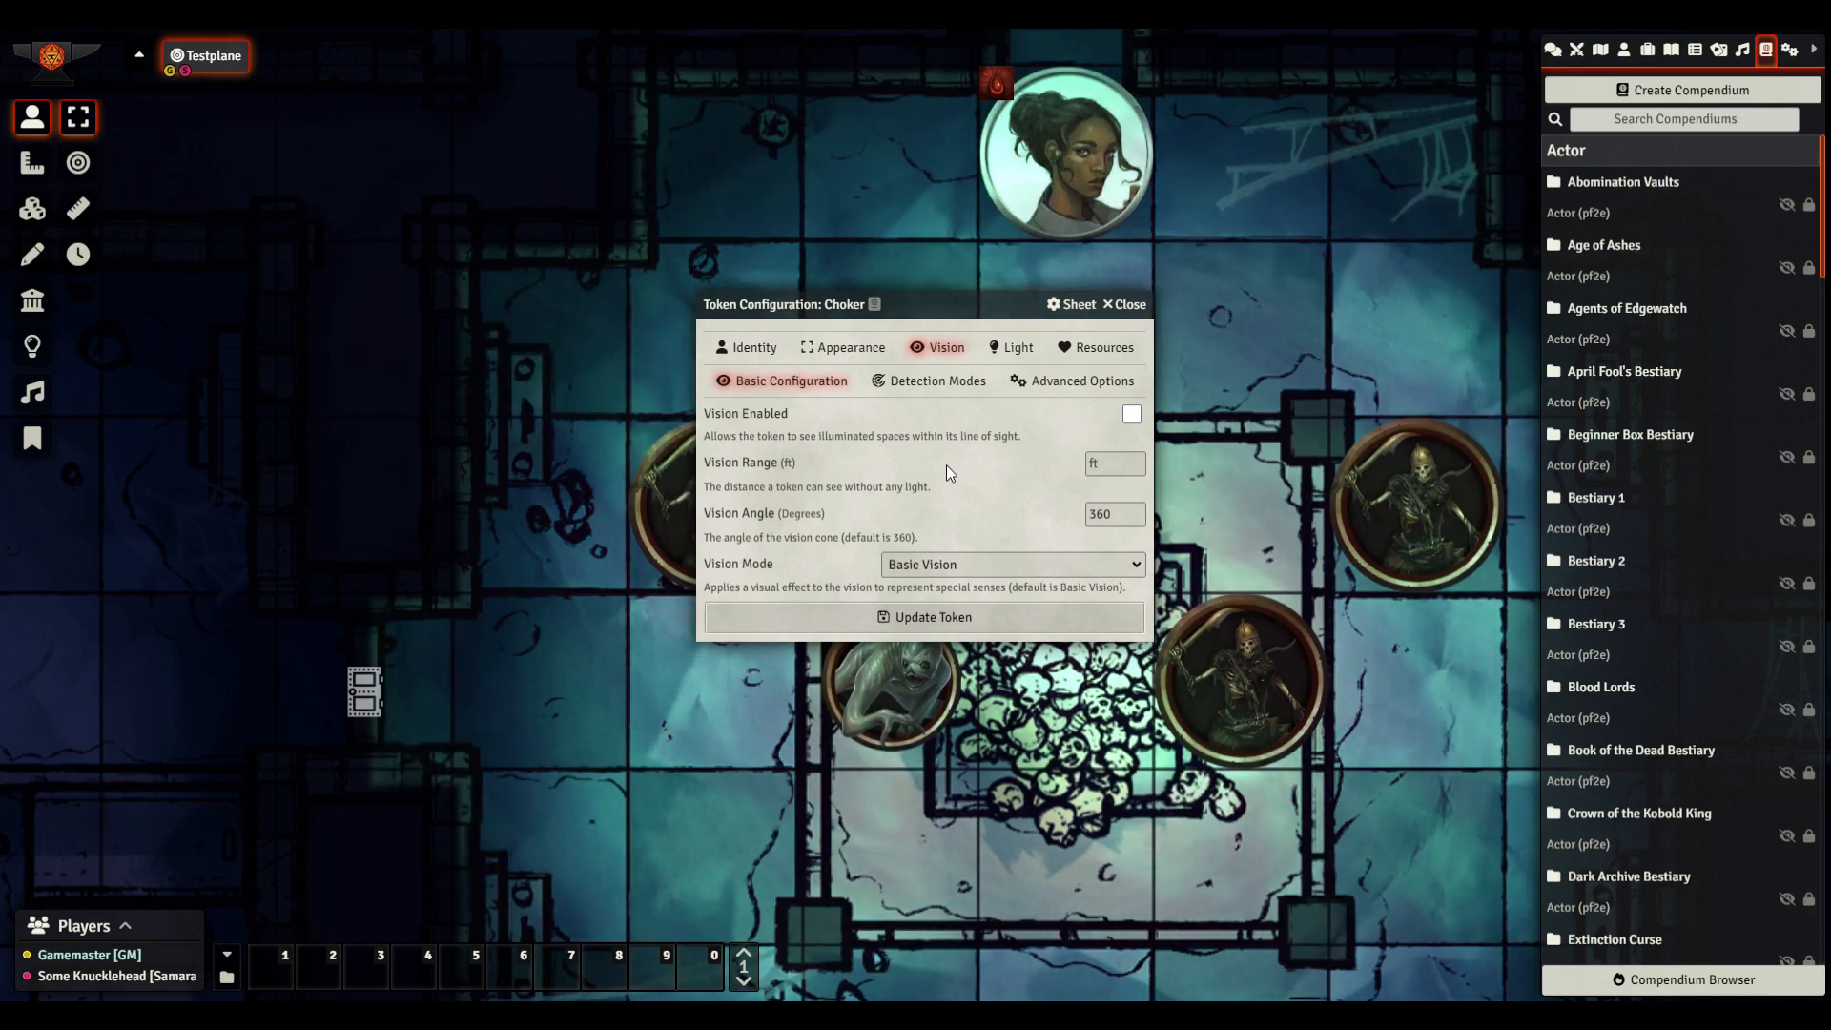
left_click_drag(944, 306, 719, 231)
double_click(907, 675)
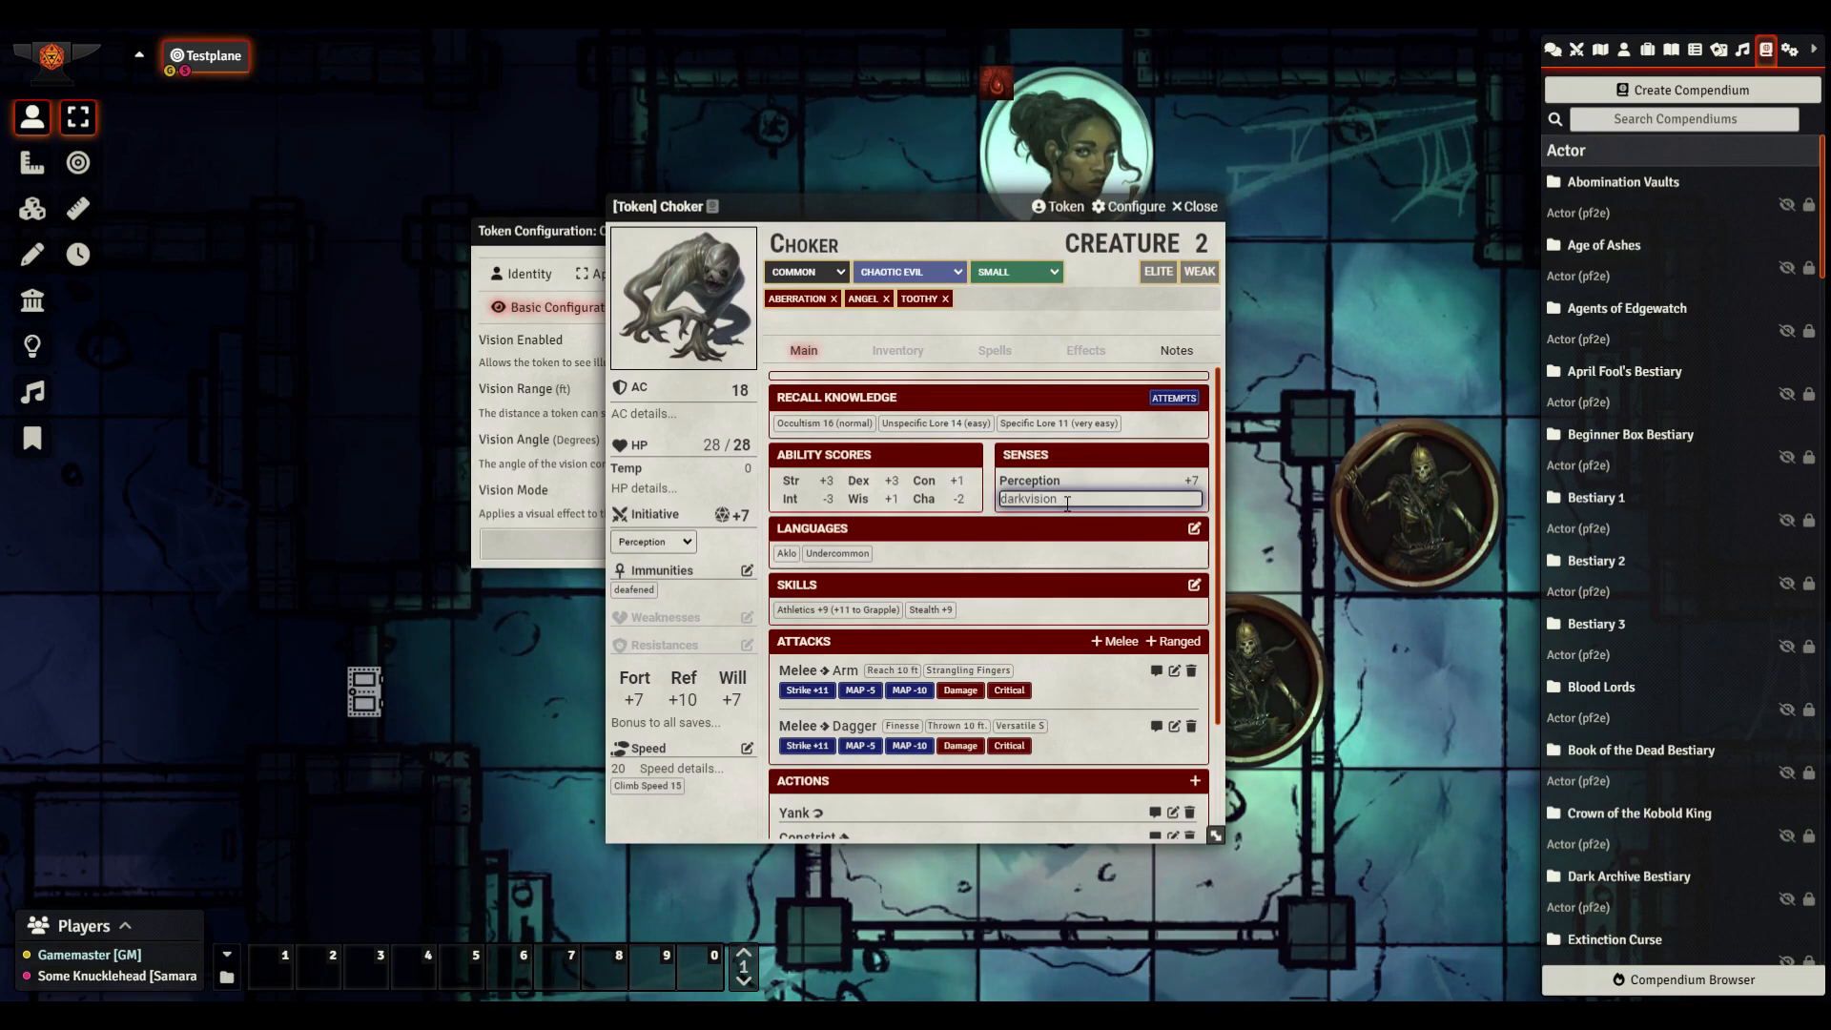
left_click(1199, 206)
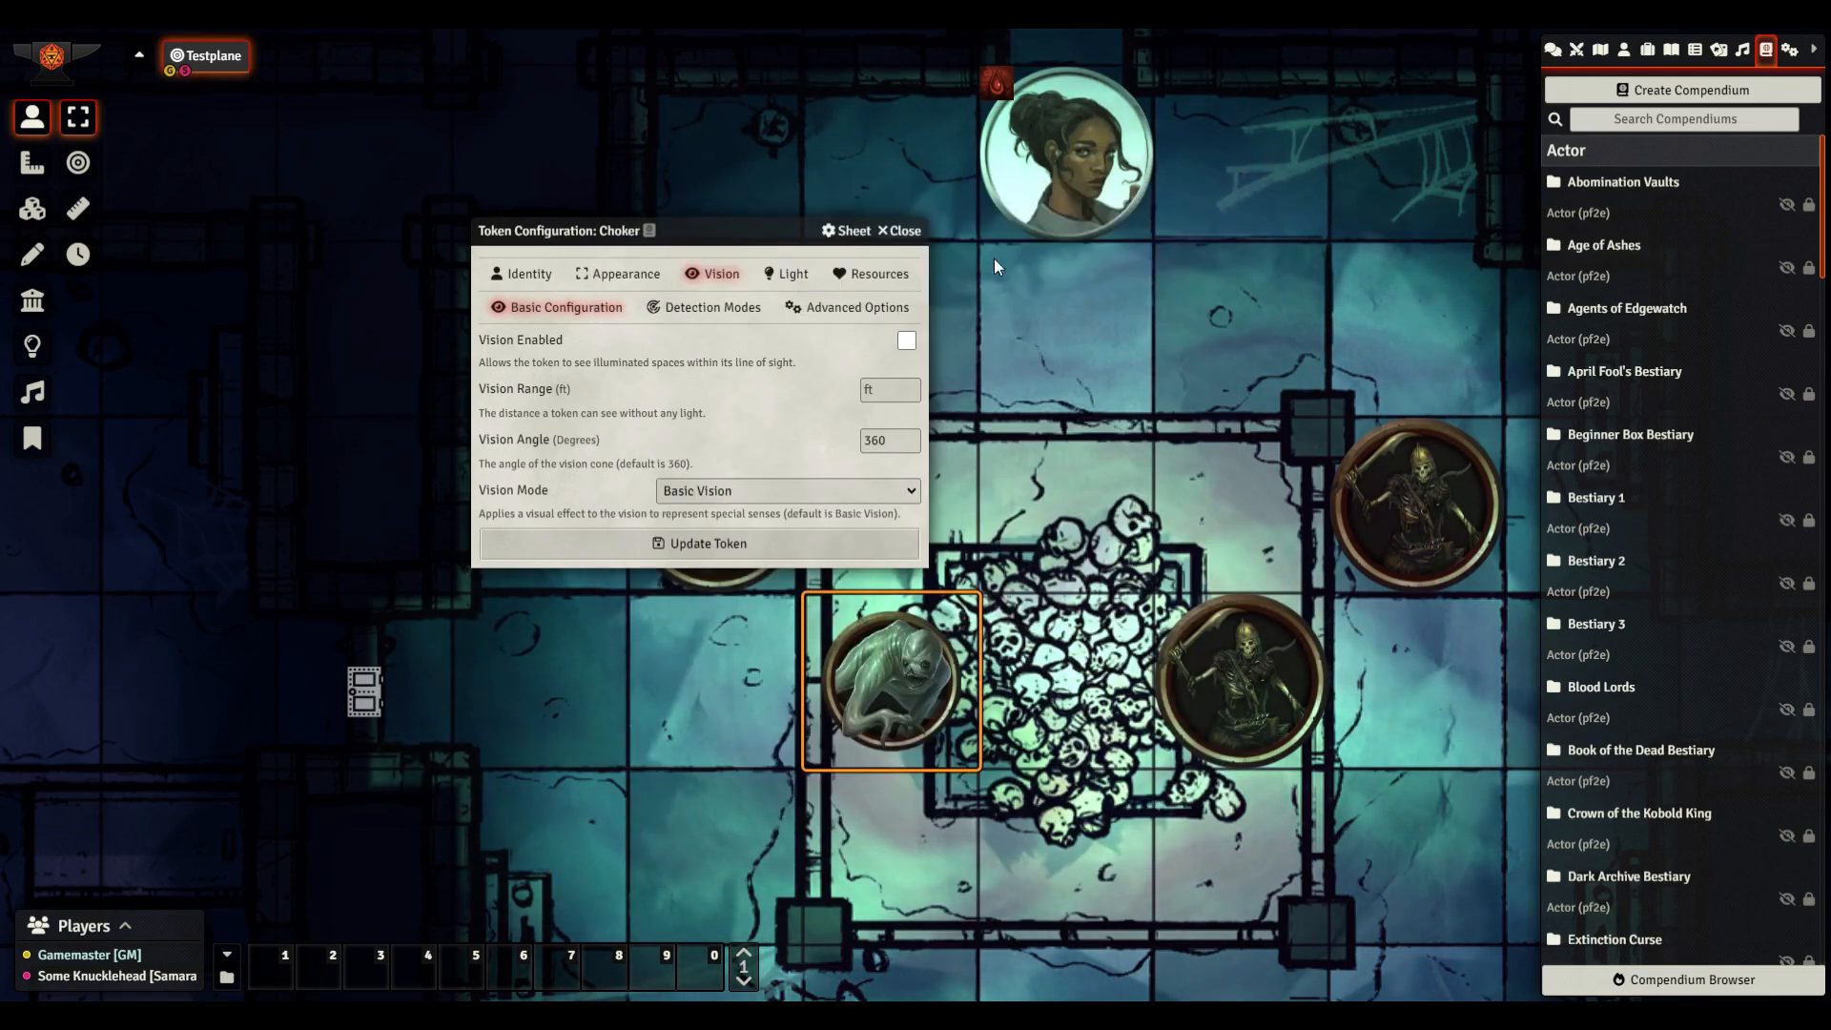
left_click(907, 231)
Transition the scene lighting to nighttime darkness and select the Choker token
left_click(44, 358)
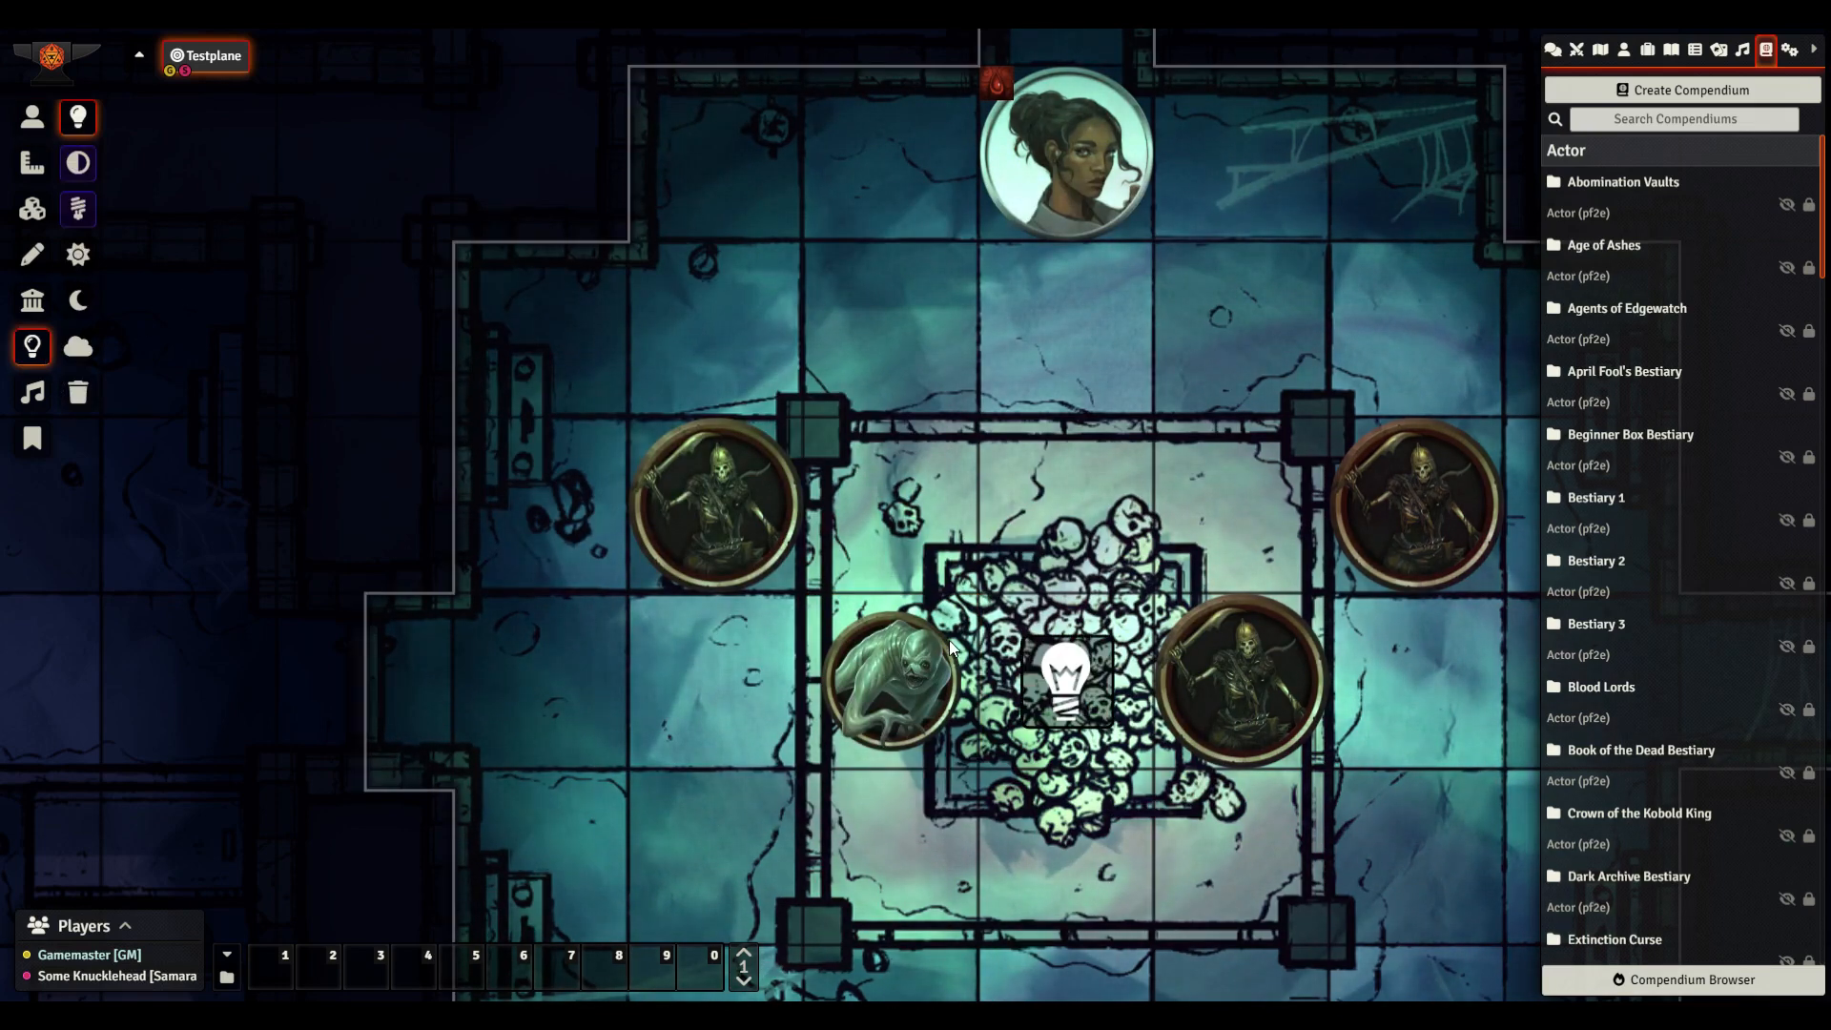
left_click(39, 117)
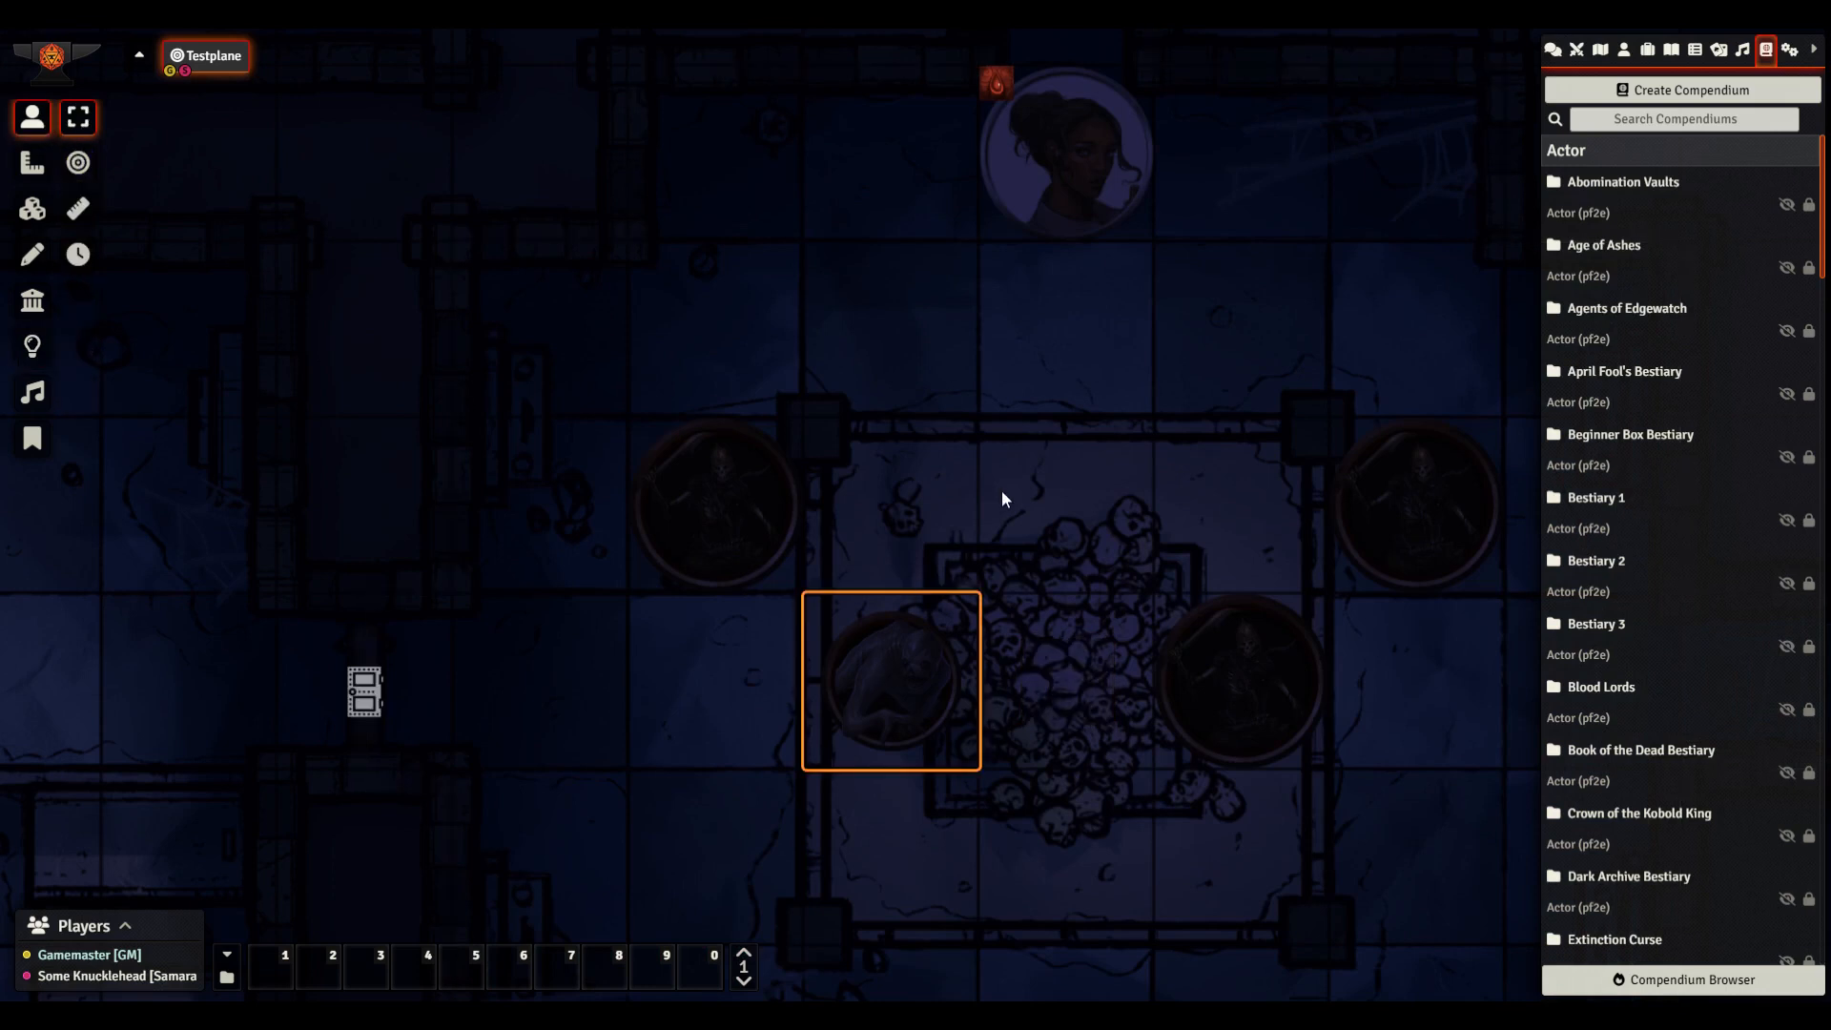
left_click_drag(1001, 490, 906, 471)
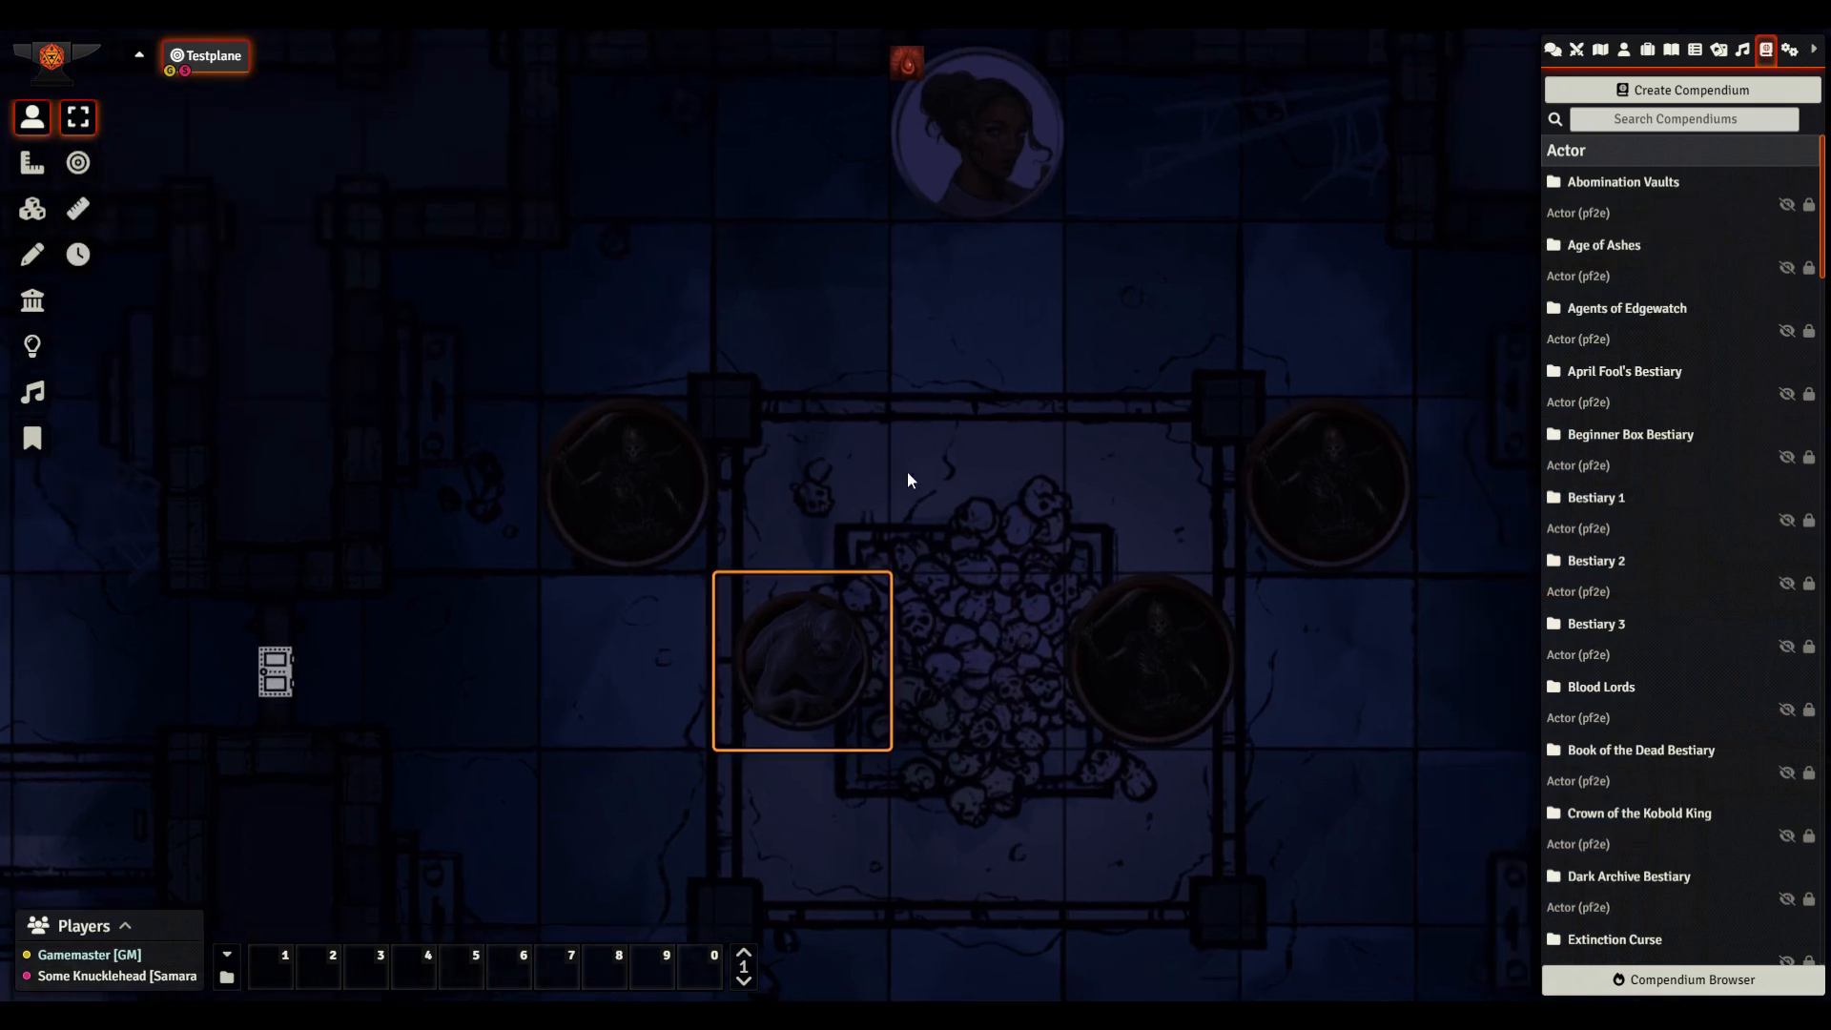
Enable vision on the placed Choker token with a range of 500 ft and save the token
right_click(830, 679)
right_click(828, 680)
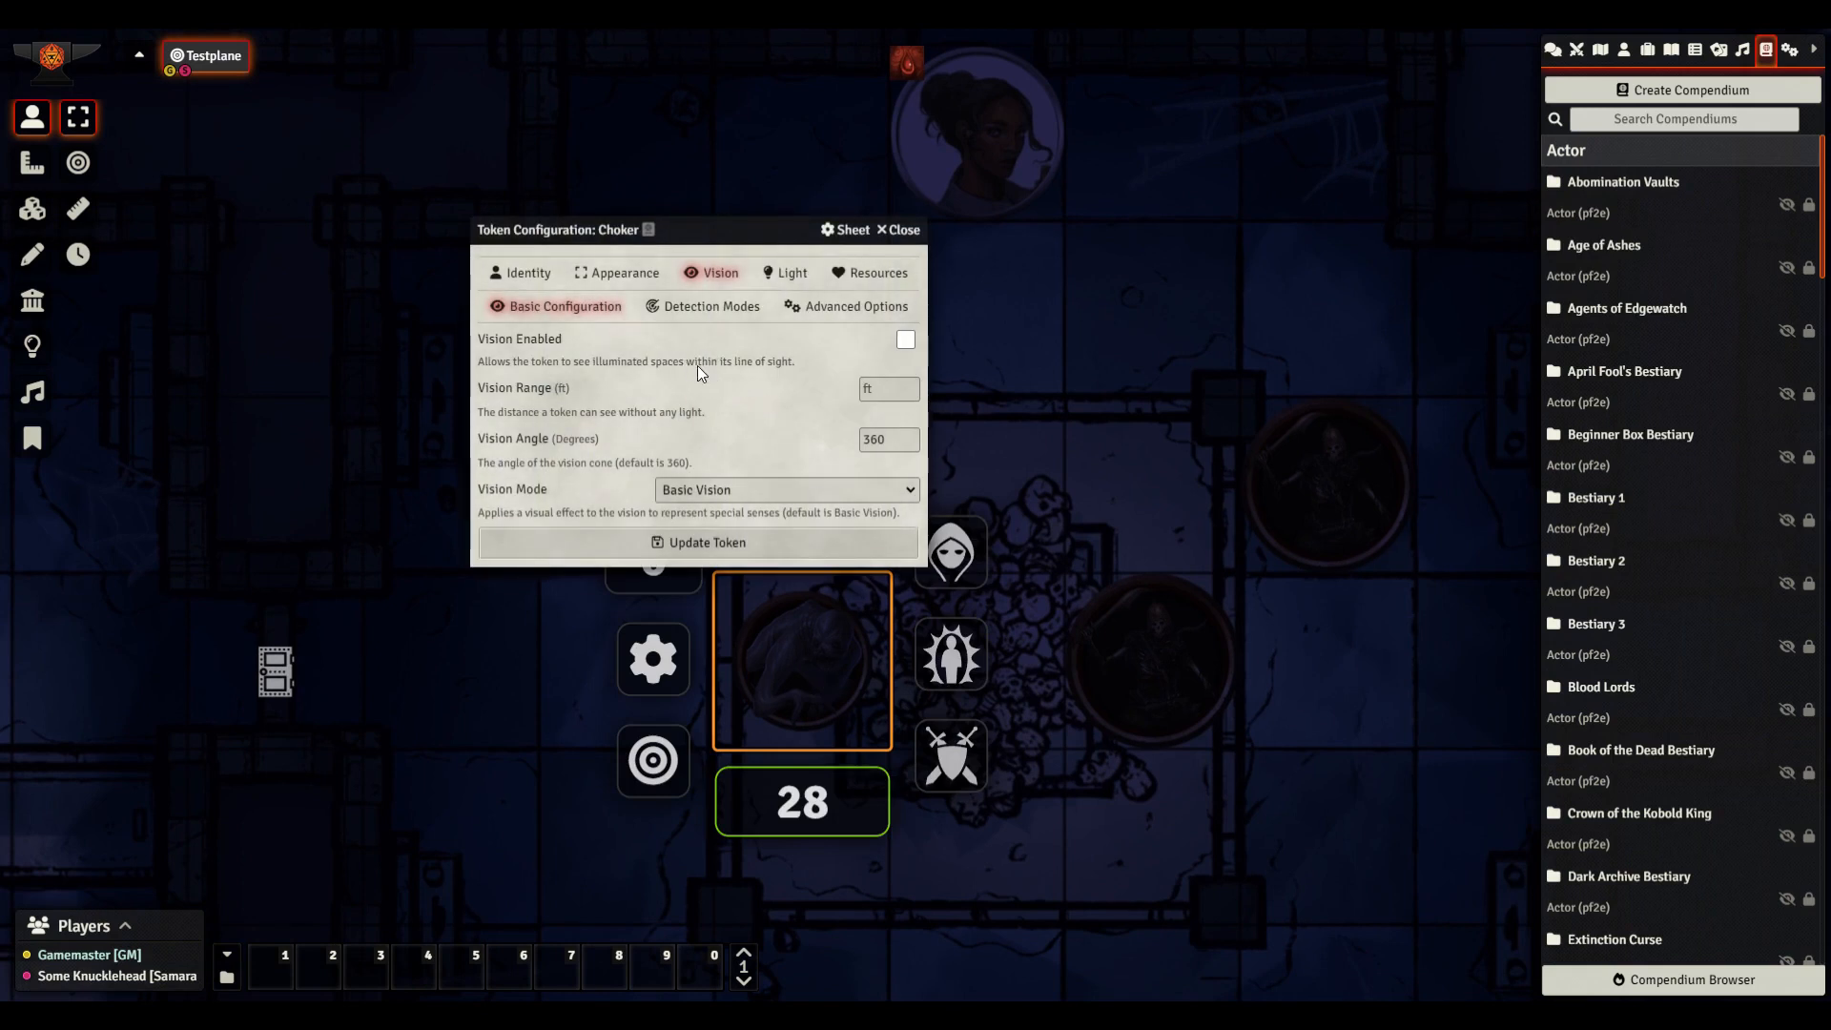
left_click(904, 340)
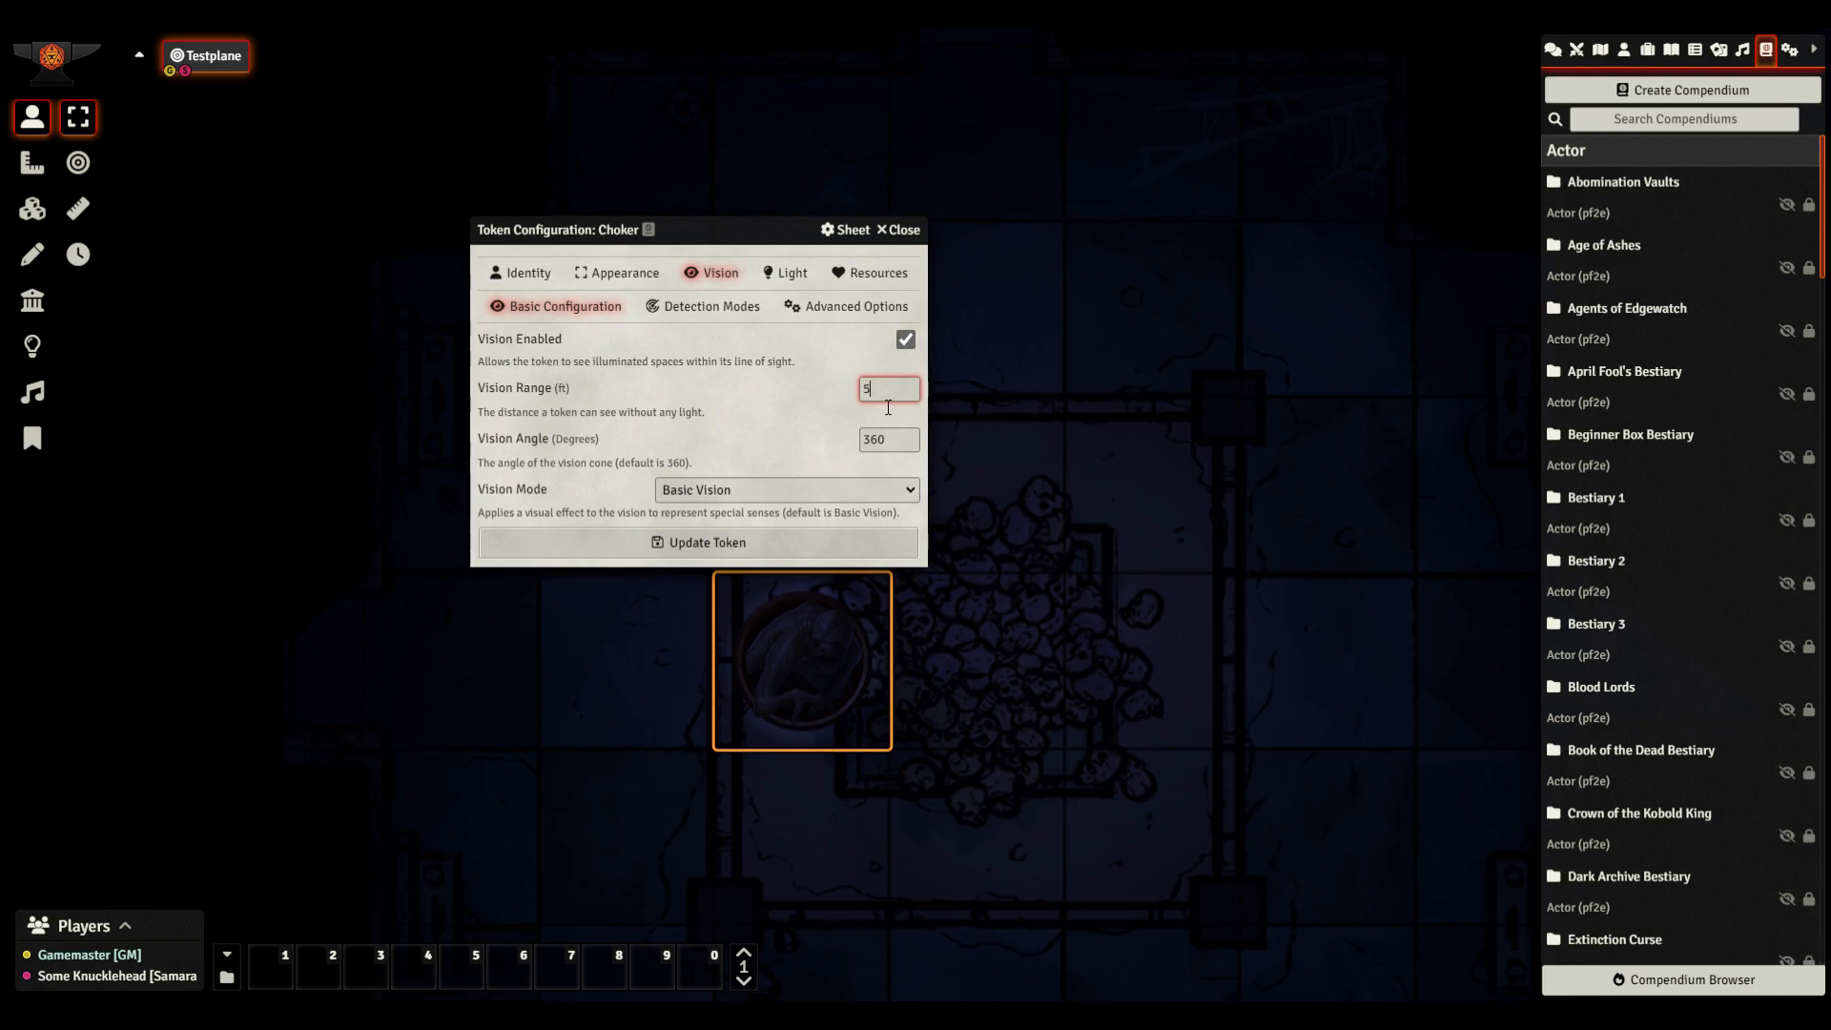
left_click(806, 398)
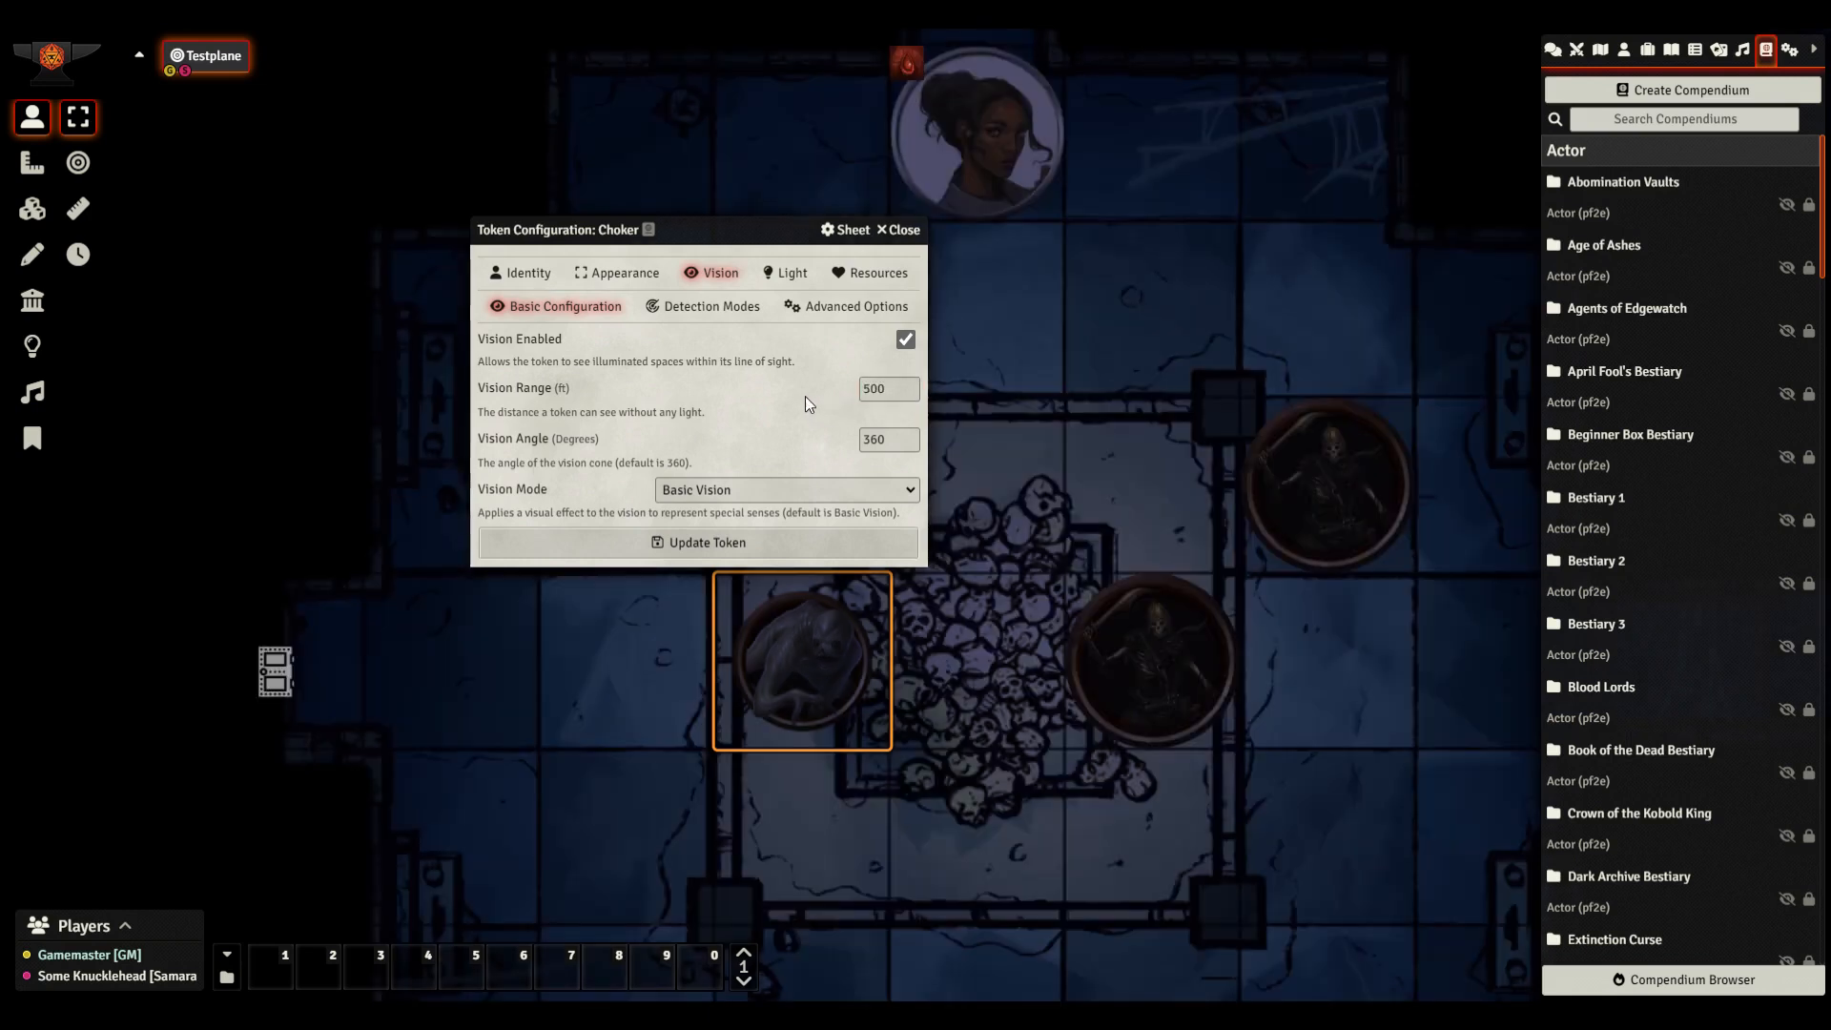
left_click(784, 544)
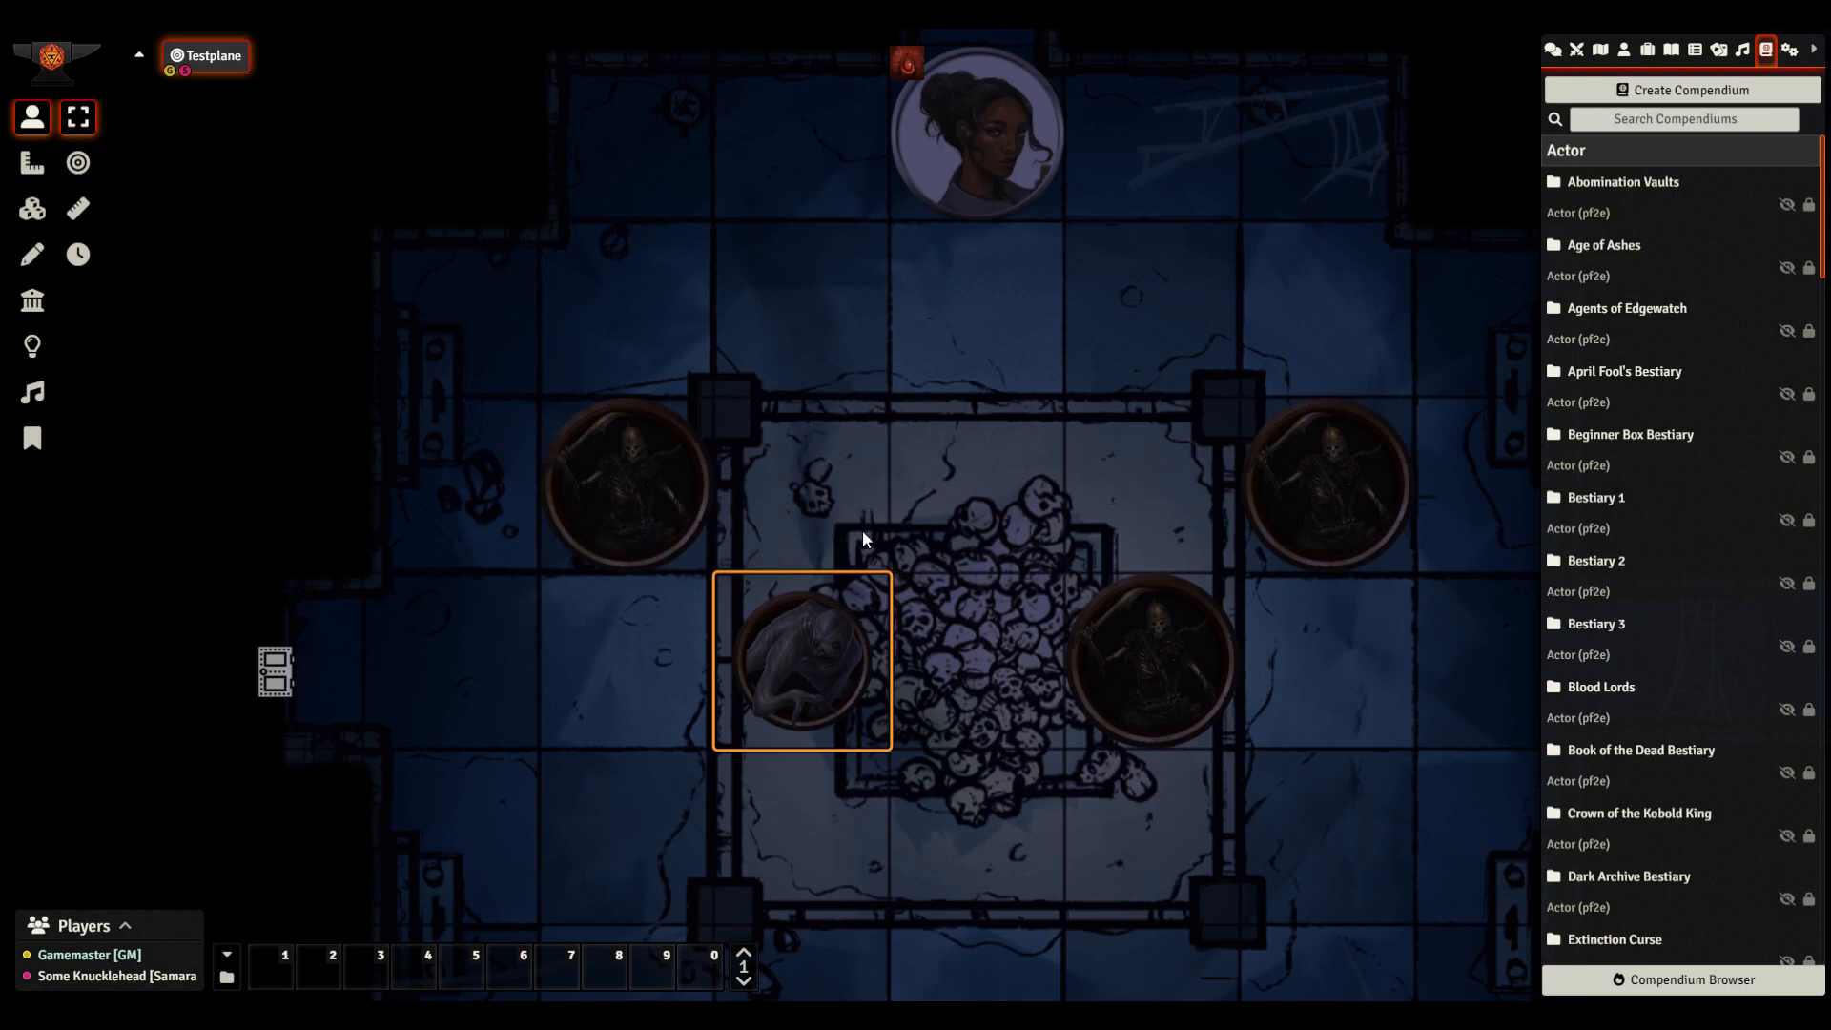
Compare the Darkvision, Monochromatic and Light Amplification modes on the Choker token and save it with Darkvision
left_click_drag(921, 537, 849, 565)
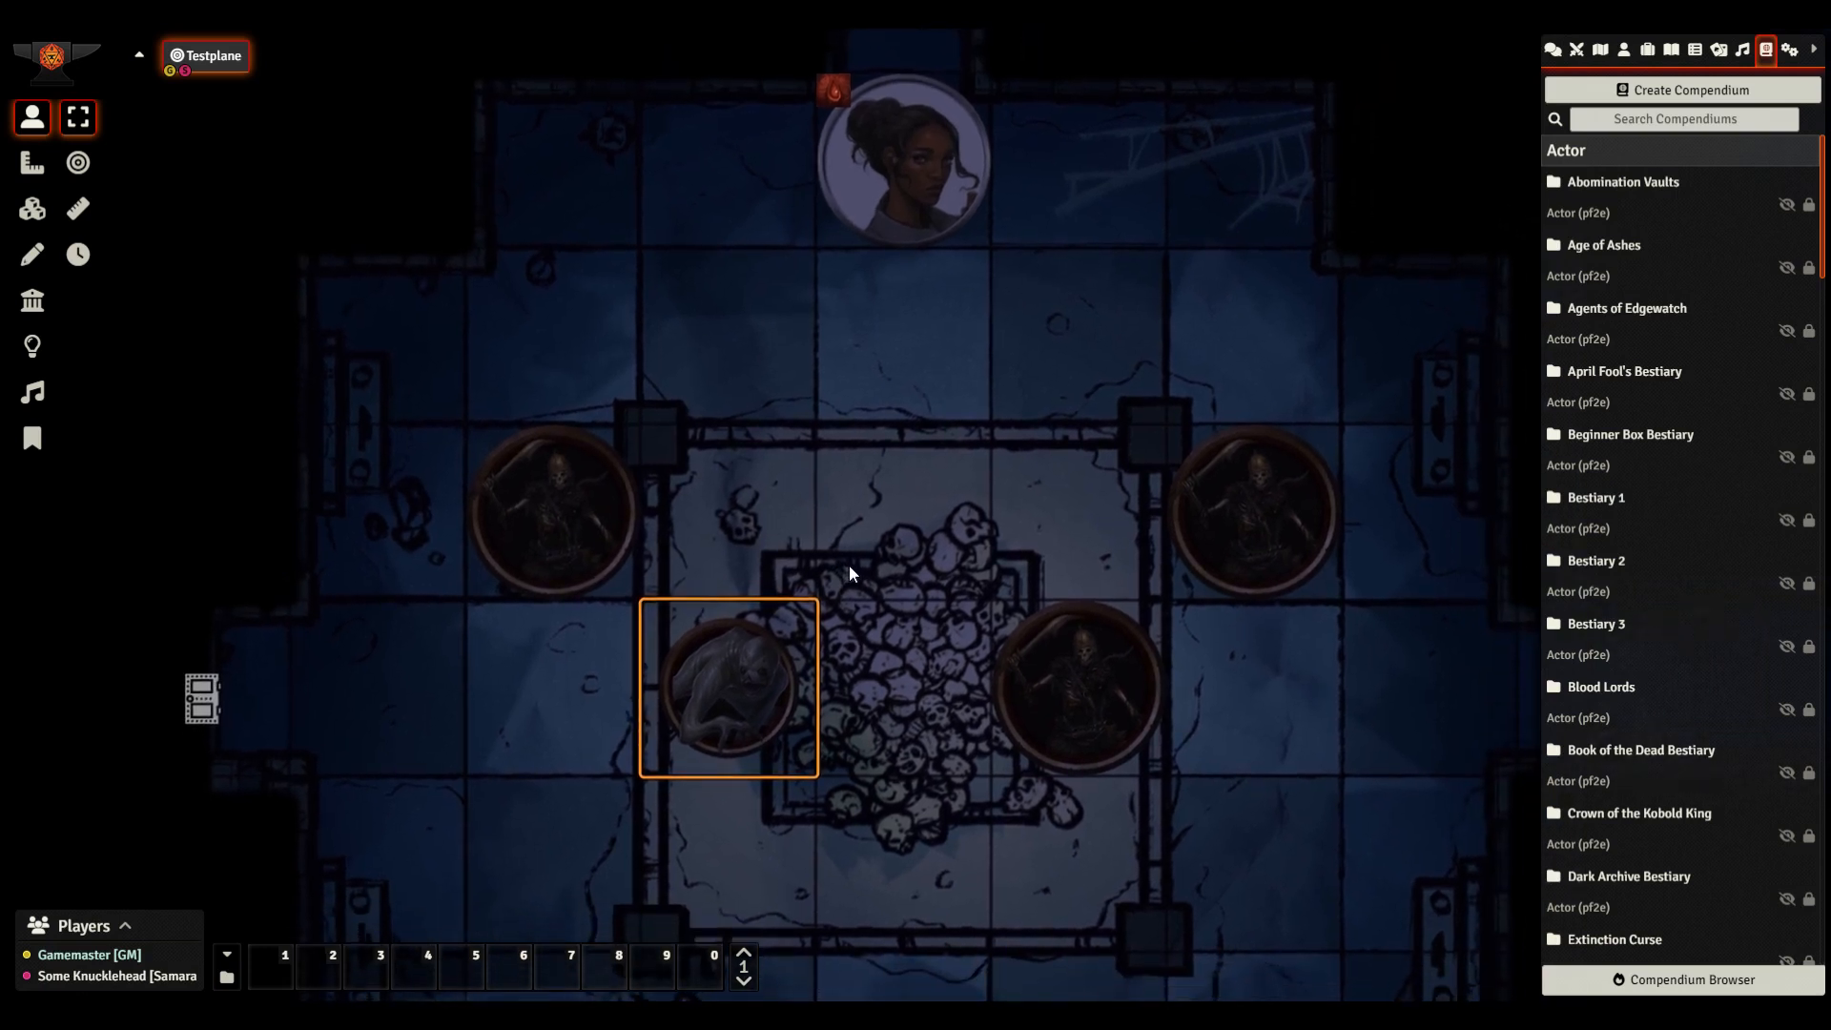
right_click(793, 674)
right_click(793, 674)
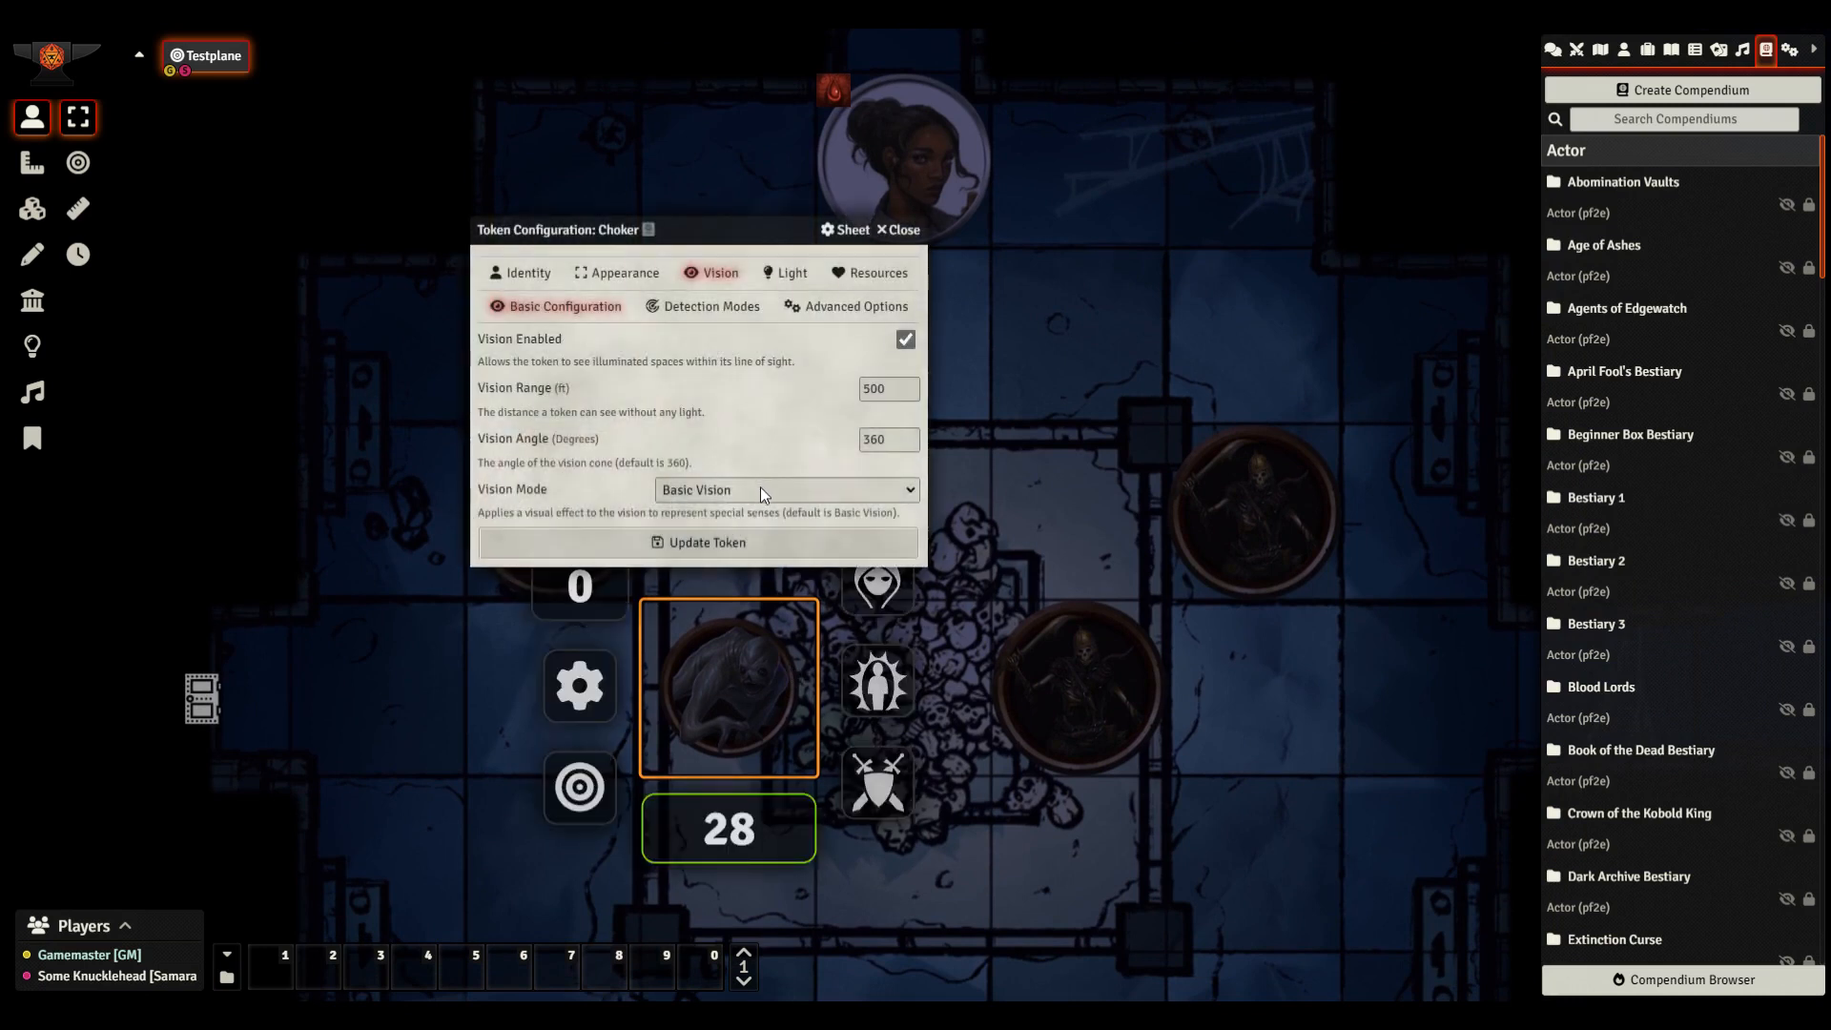
left_click(751, 523)
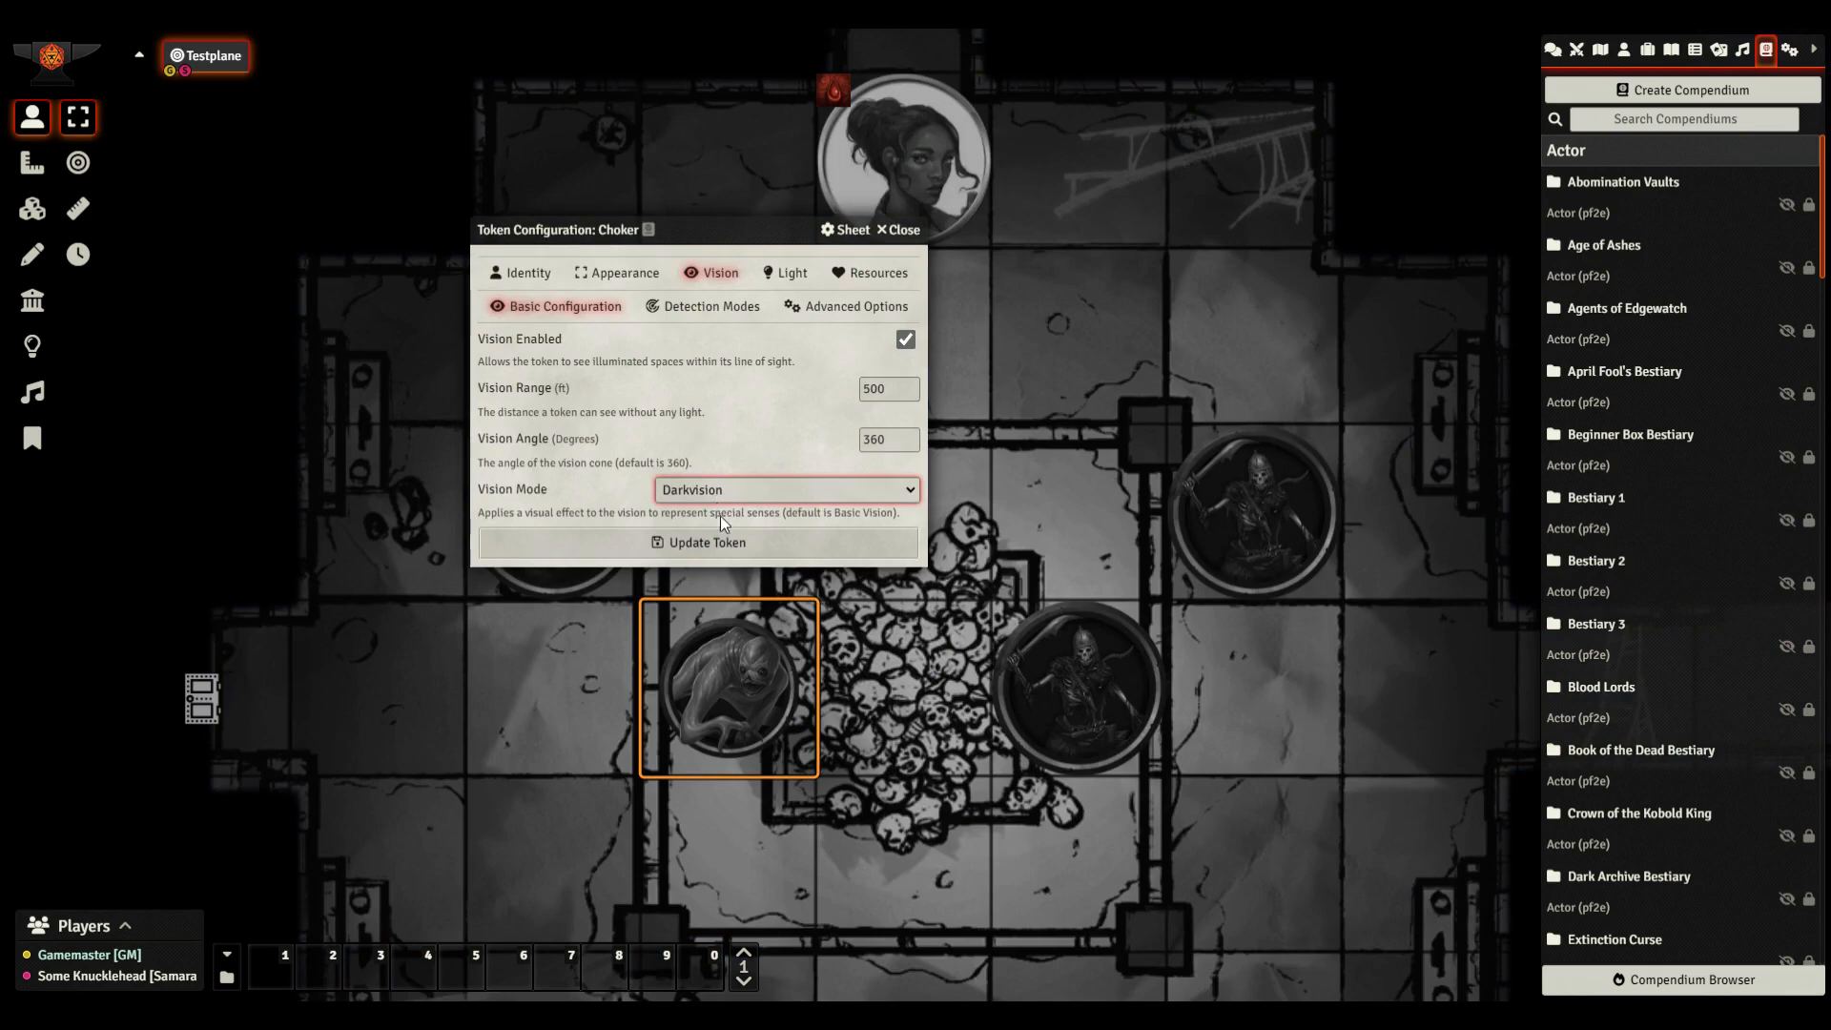
left_click(736, 551)
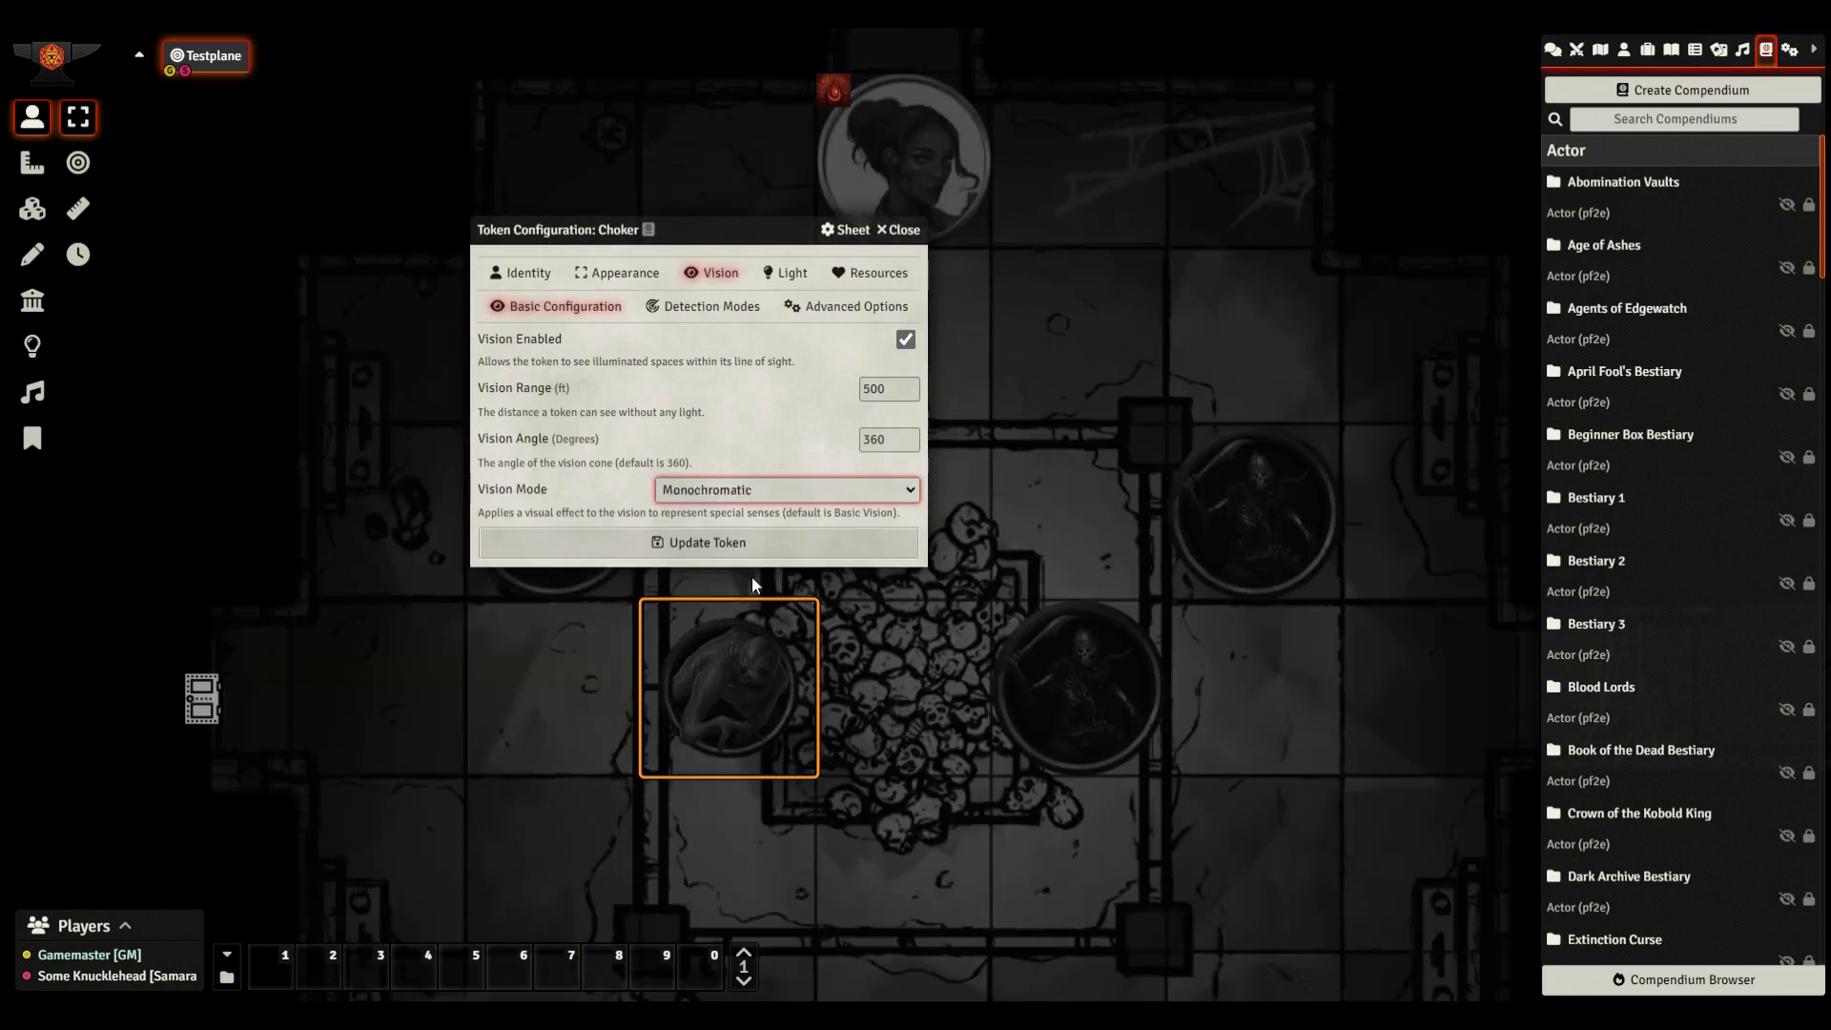
left_click(753, 582)
left_click(793, 490)
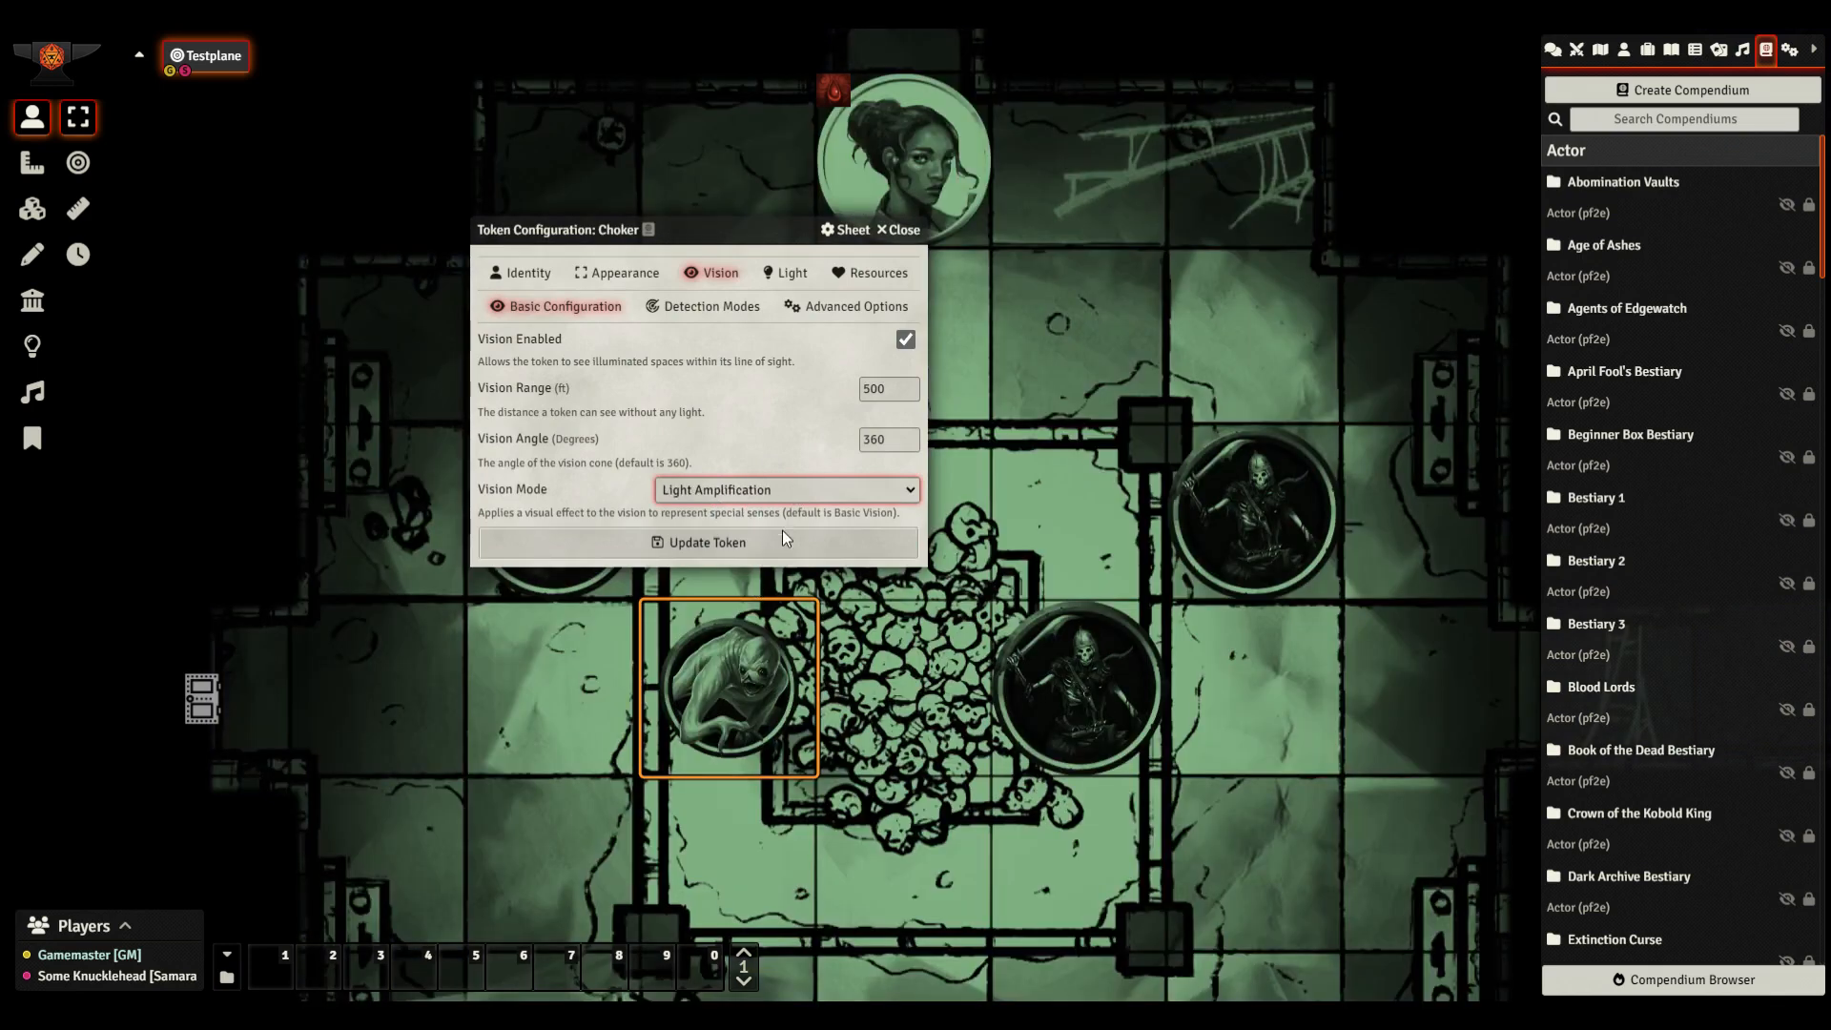
left_click(782, 530)
left_click(785, 545)
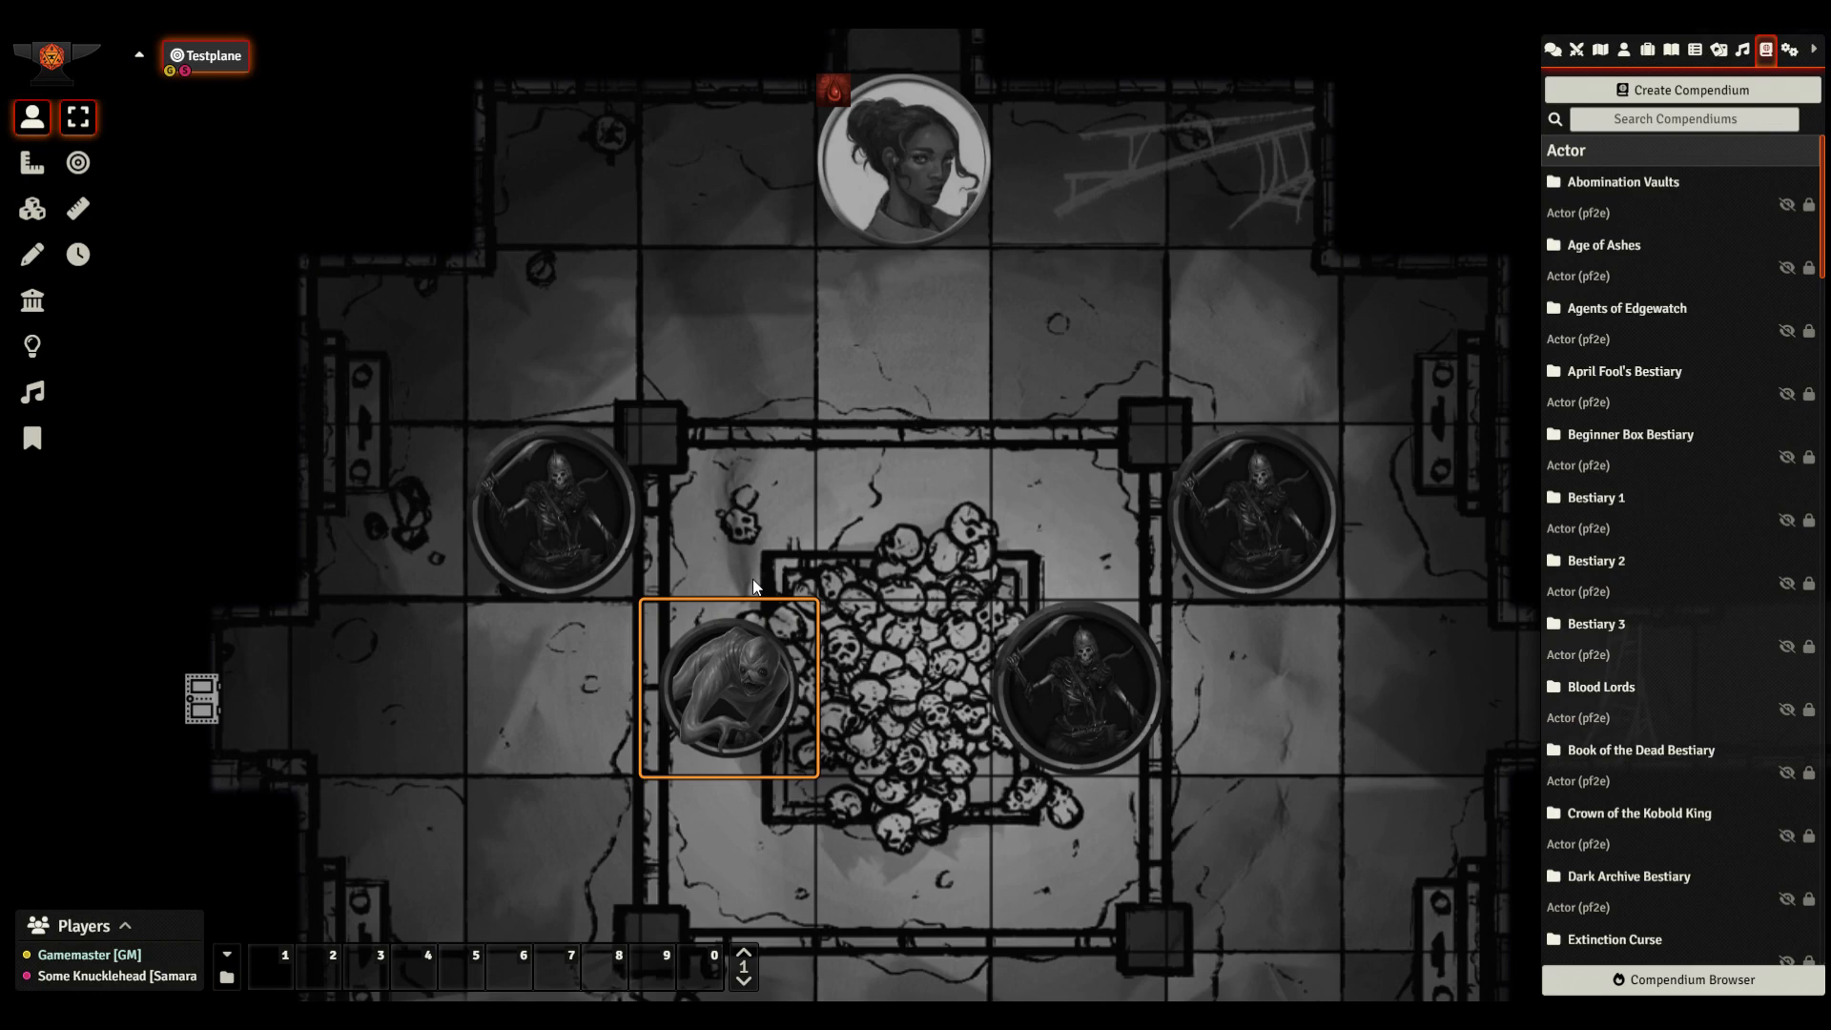
Place a second Choker token from the Actors directory on the square above the skull pile
left_click(752, 580)
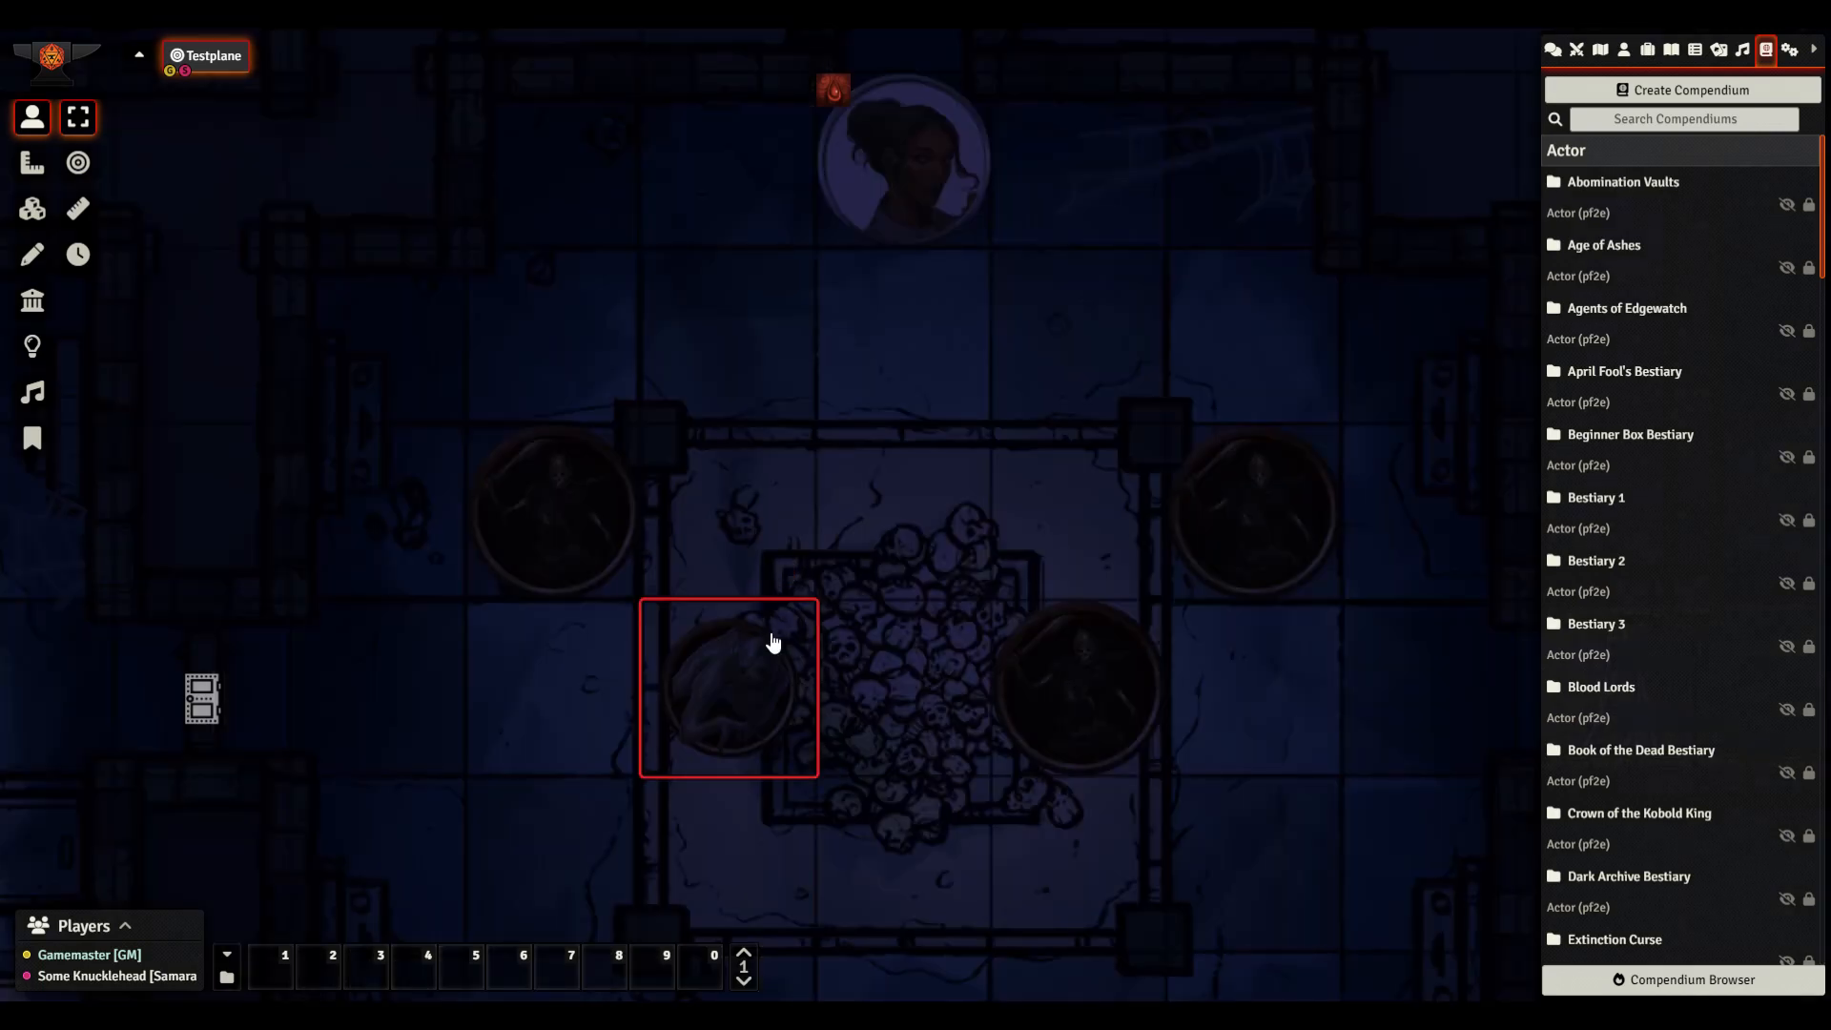
left_click(1624, 50)
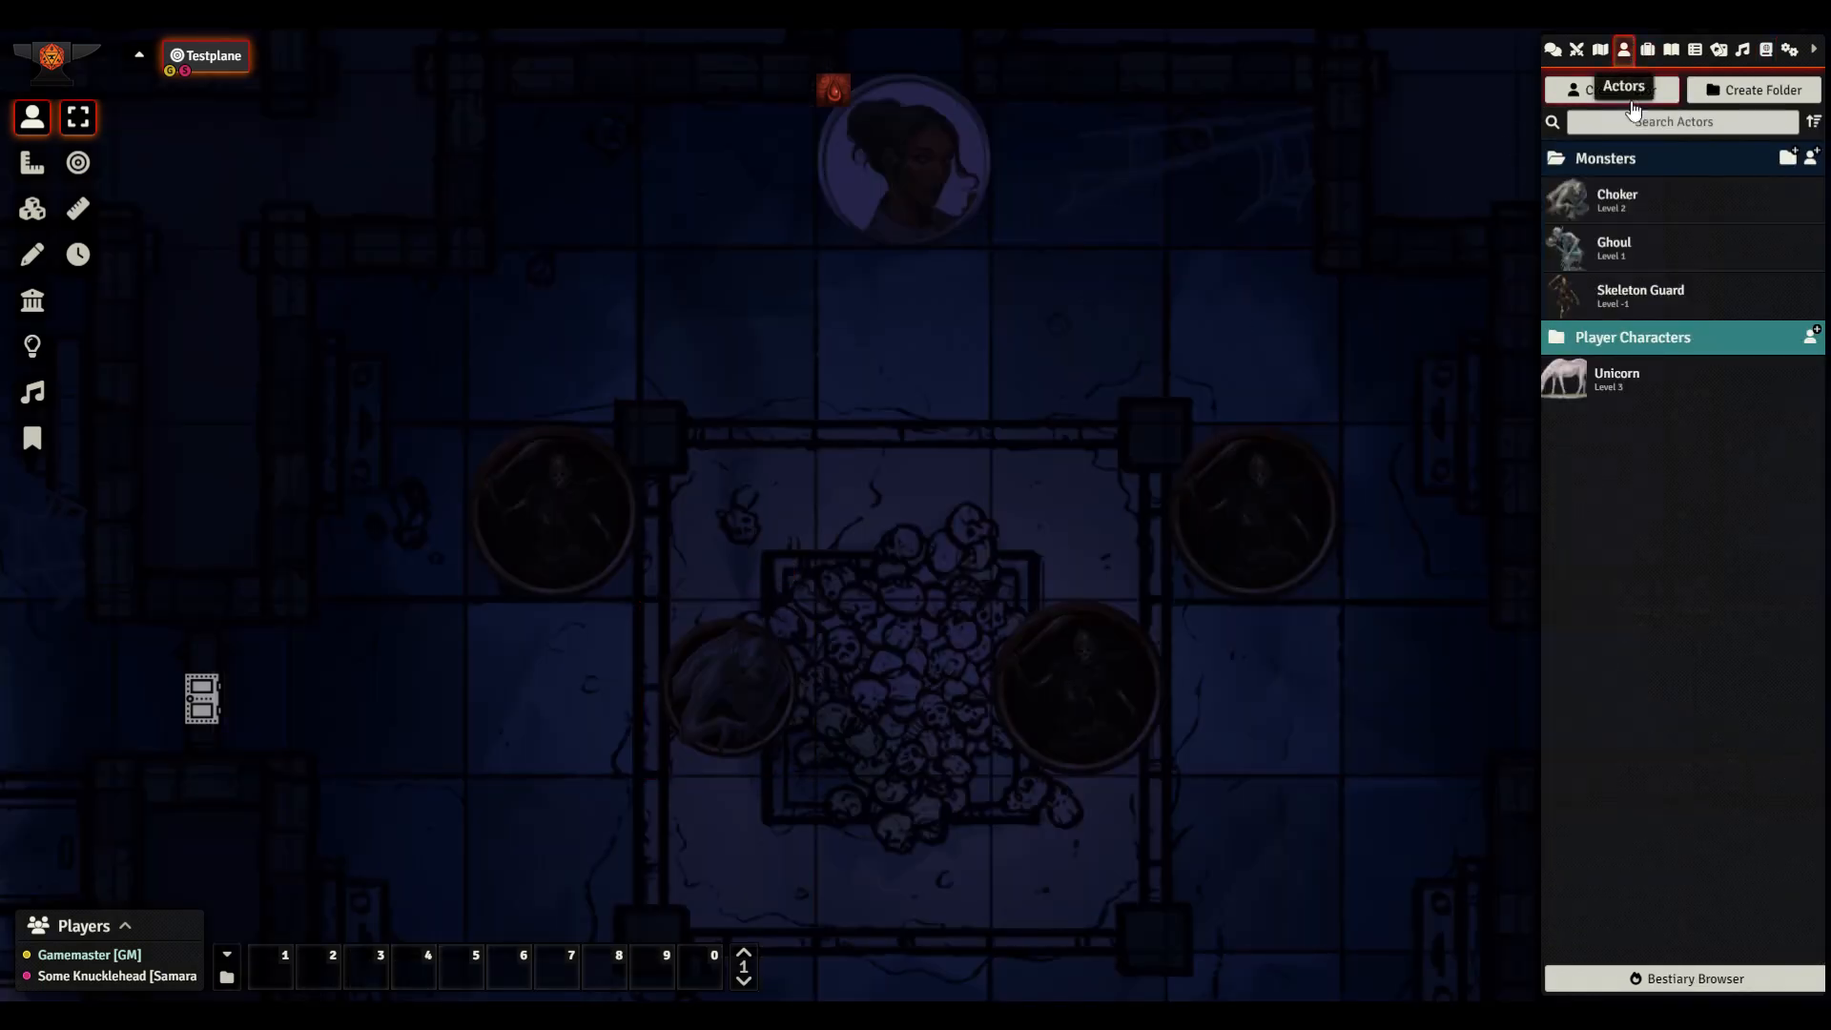
left_click(782, 678)
left_click(842, 513)
left_click_drag(1243, 393, 934, 502)
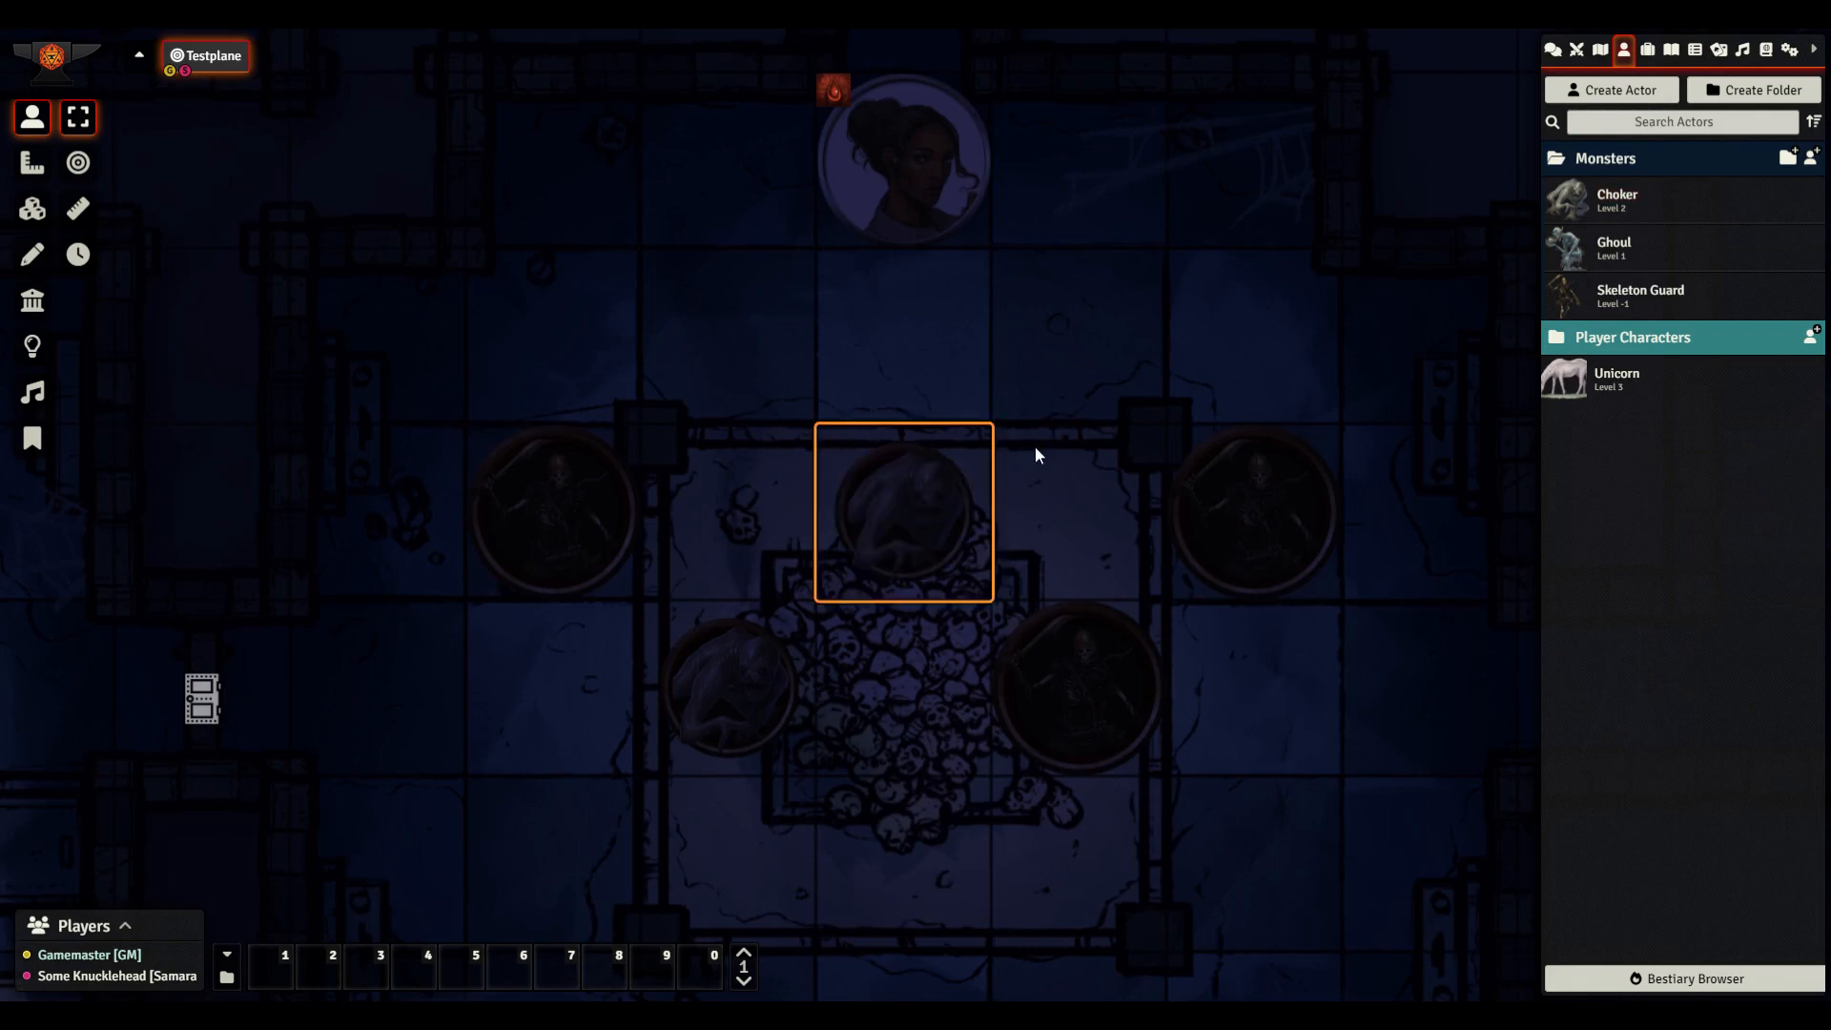
Check the vision of the configured Choker token and delete the newly placed one
left_click(786, 679)
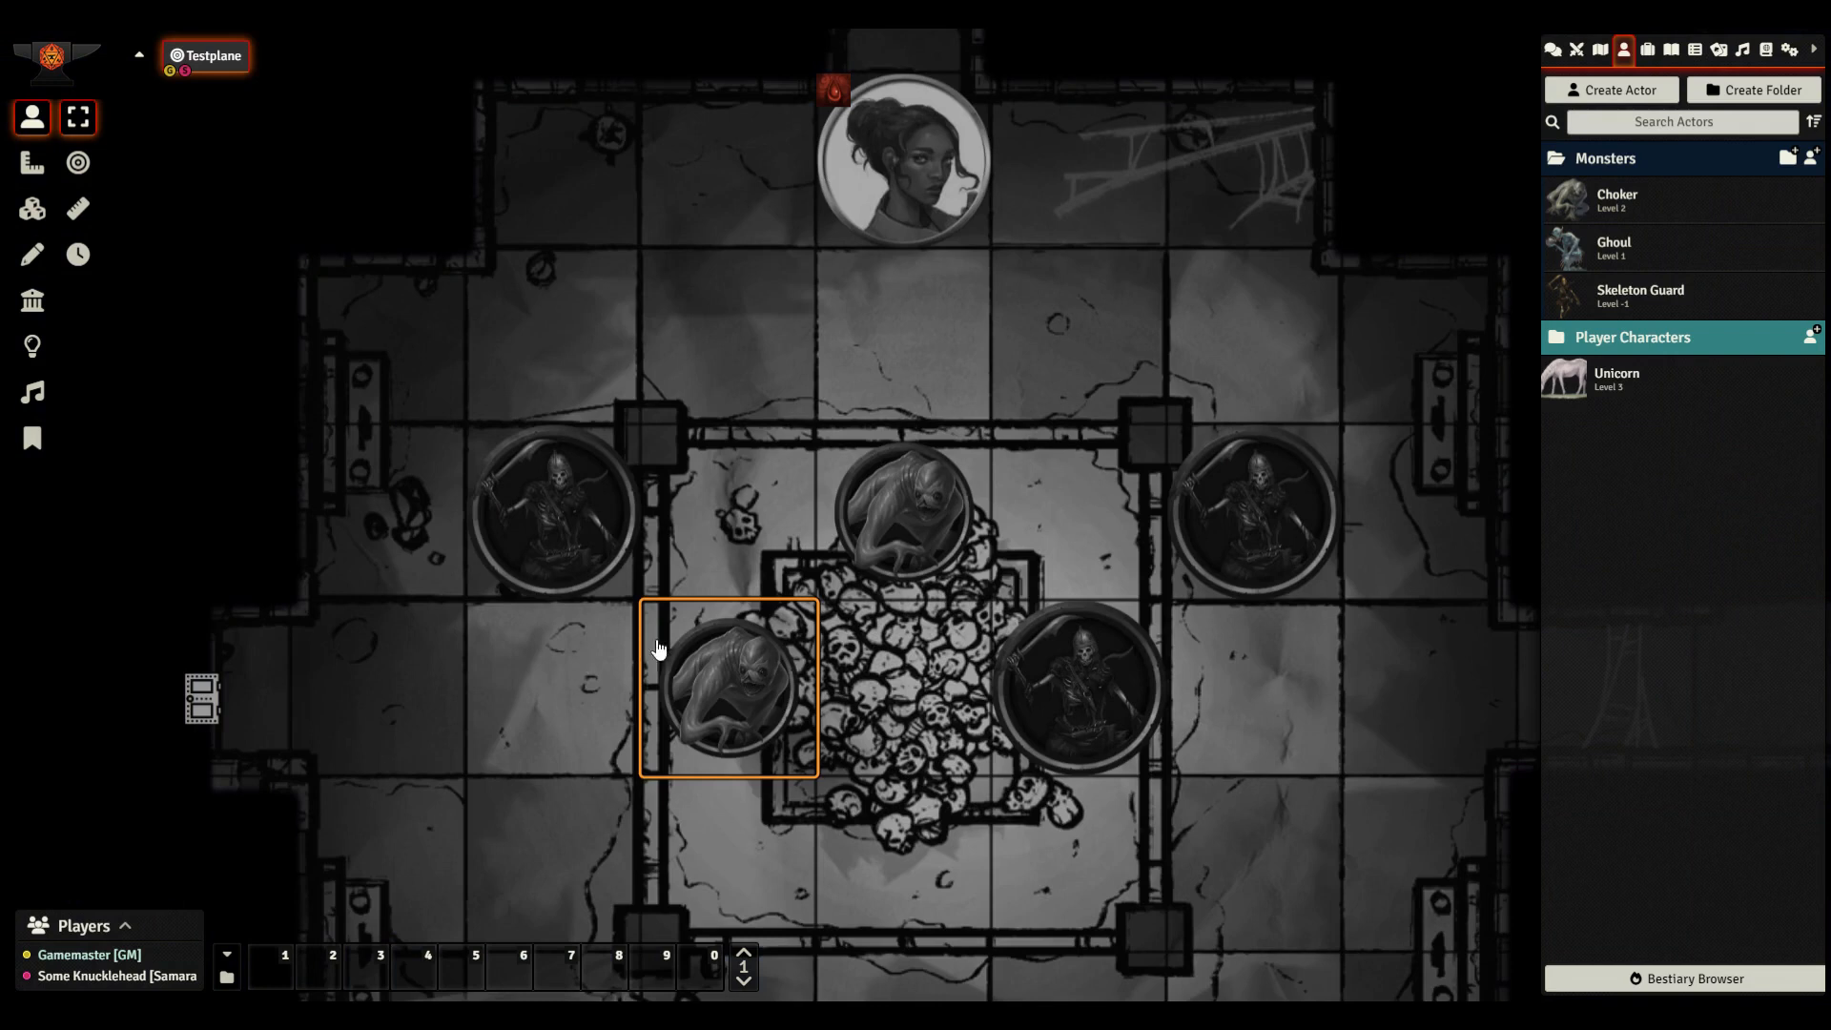
left_click(873, 705)
left_click(899, 570)
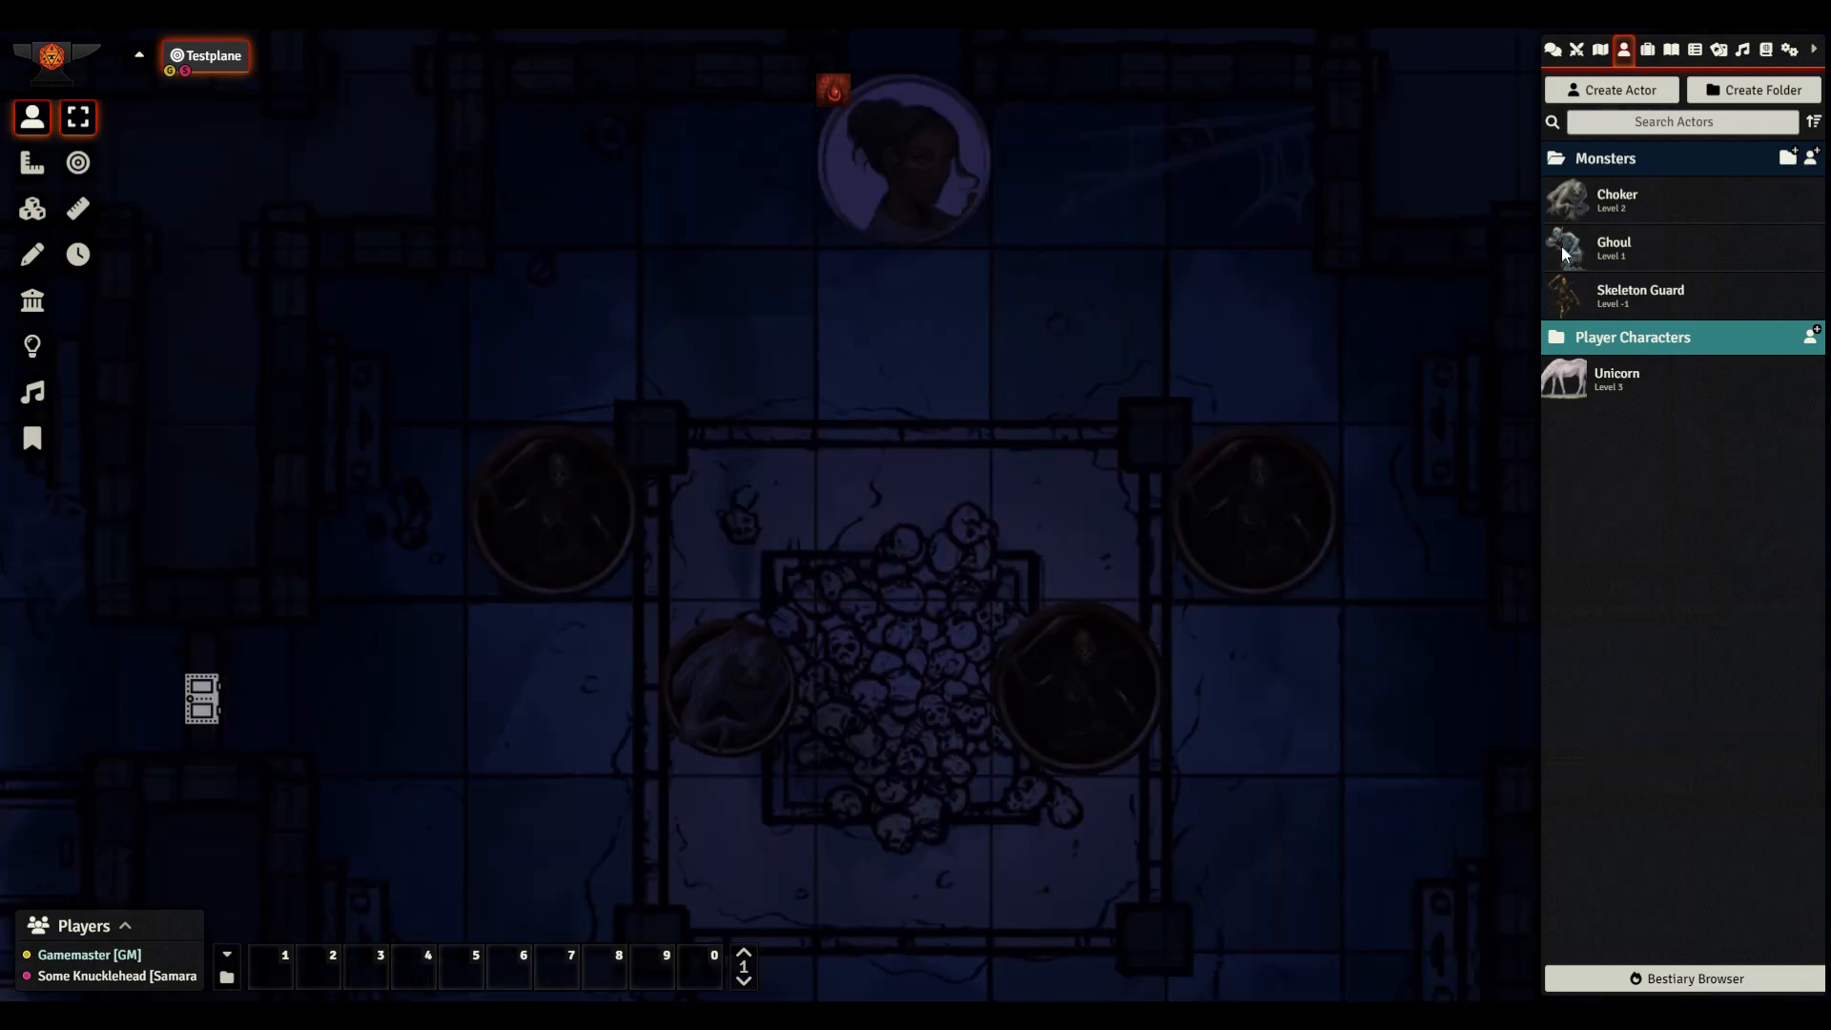
Update the Choker's prototype token with vision enabled, a 500 ft range and Darkvision mode, and close the sheet
left_click(1625, 204)
left_click(869, 225)
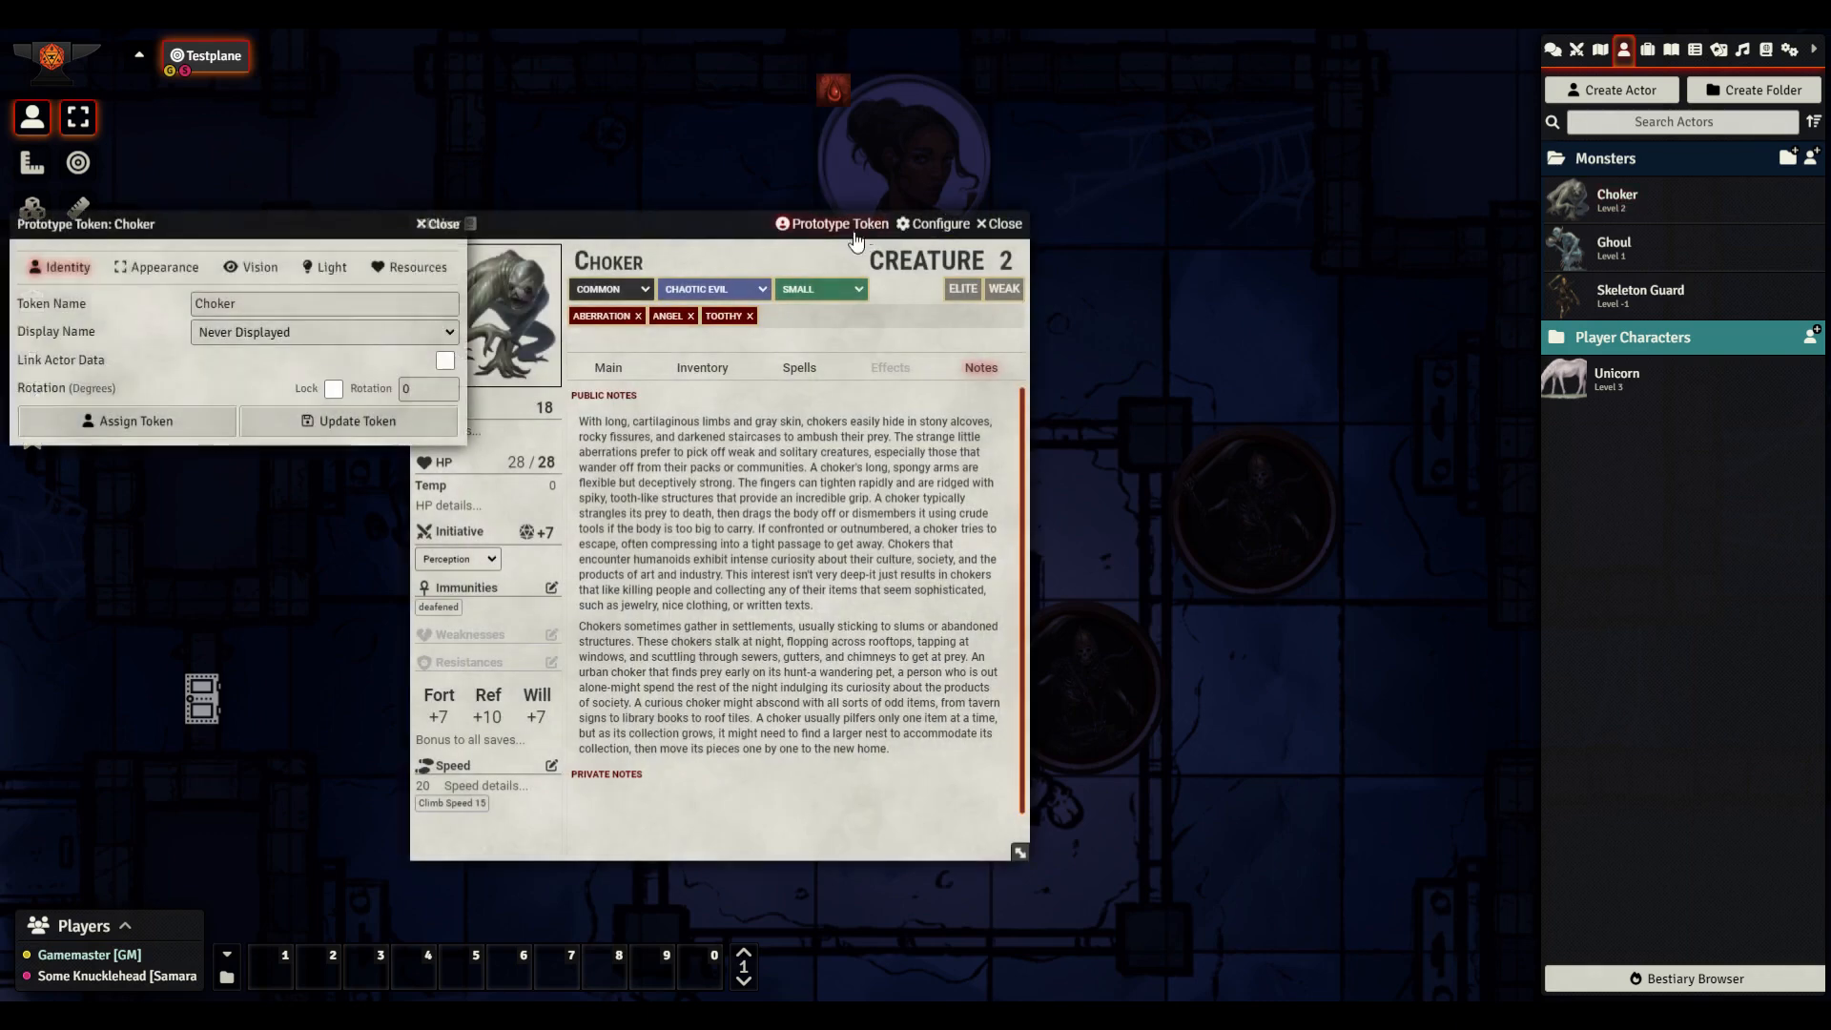
left_click_drag(248, 223, 719, 317)
left_click(725, 360)
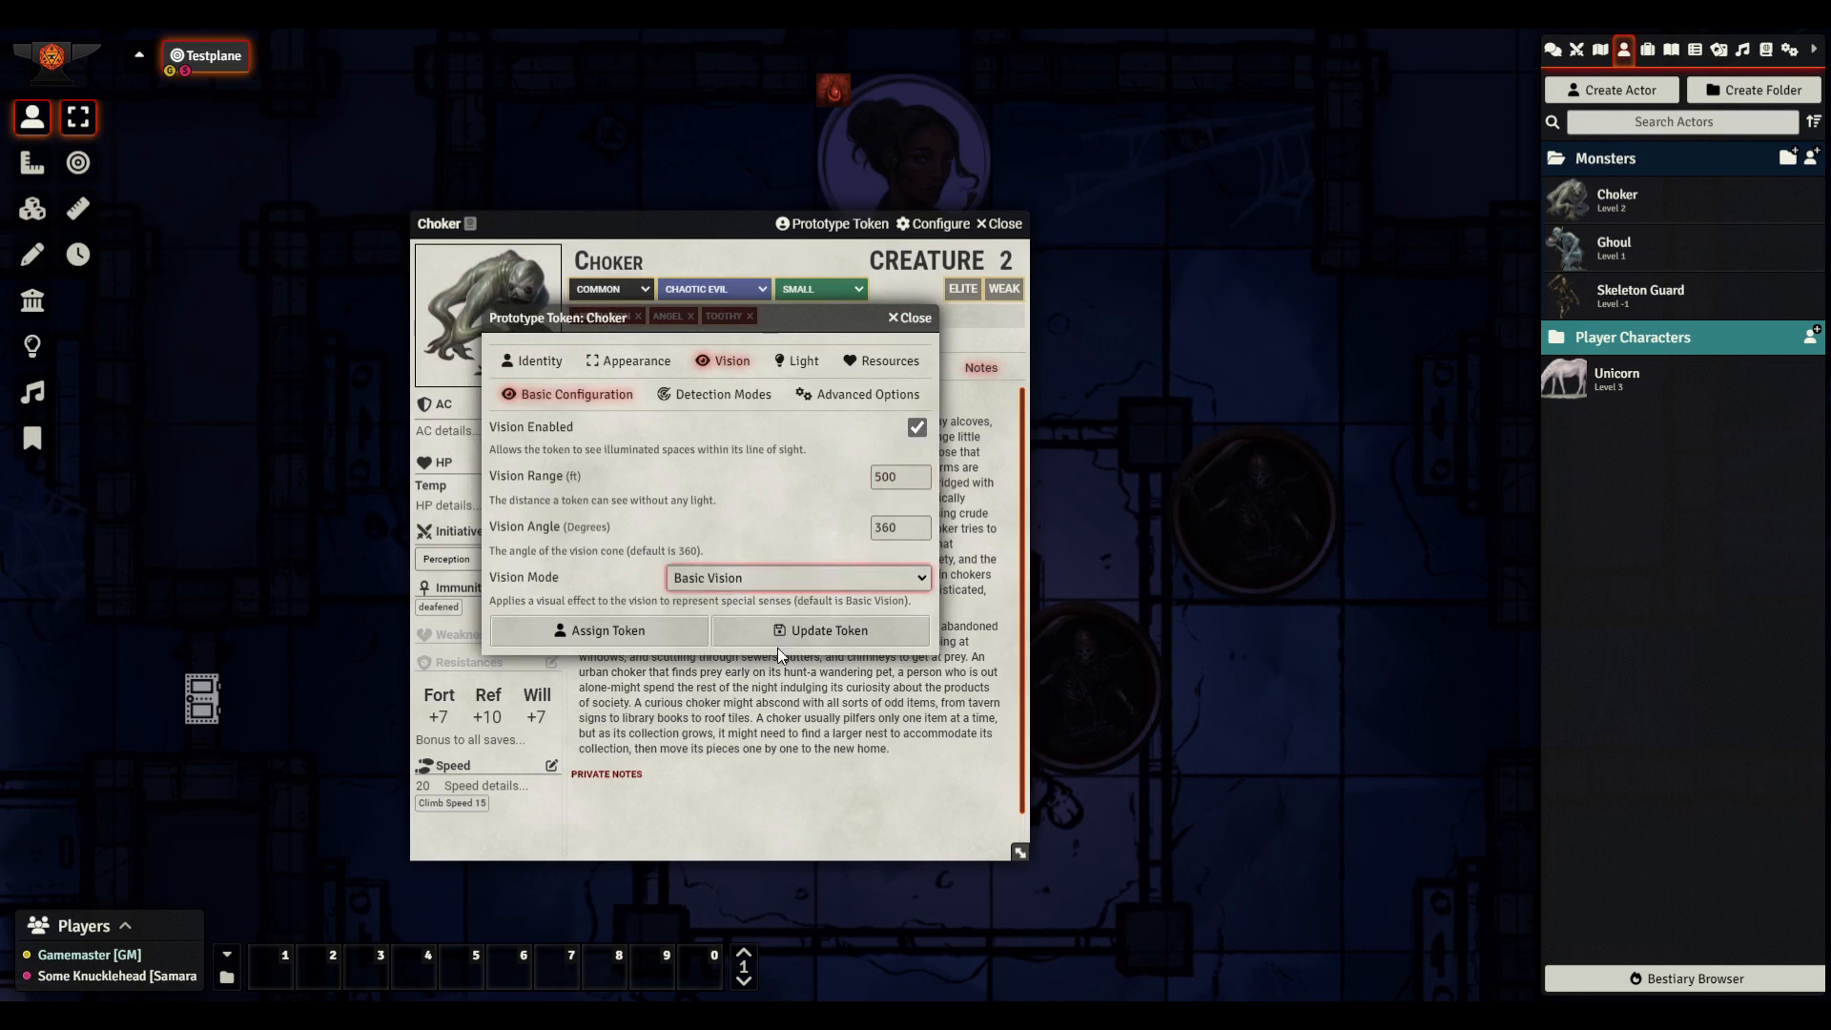
left_click(704, 630)
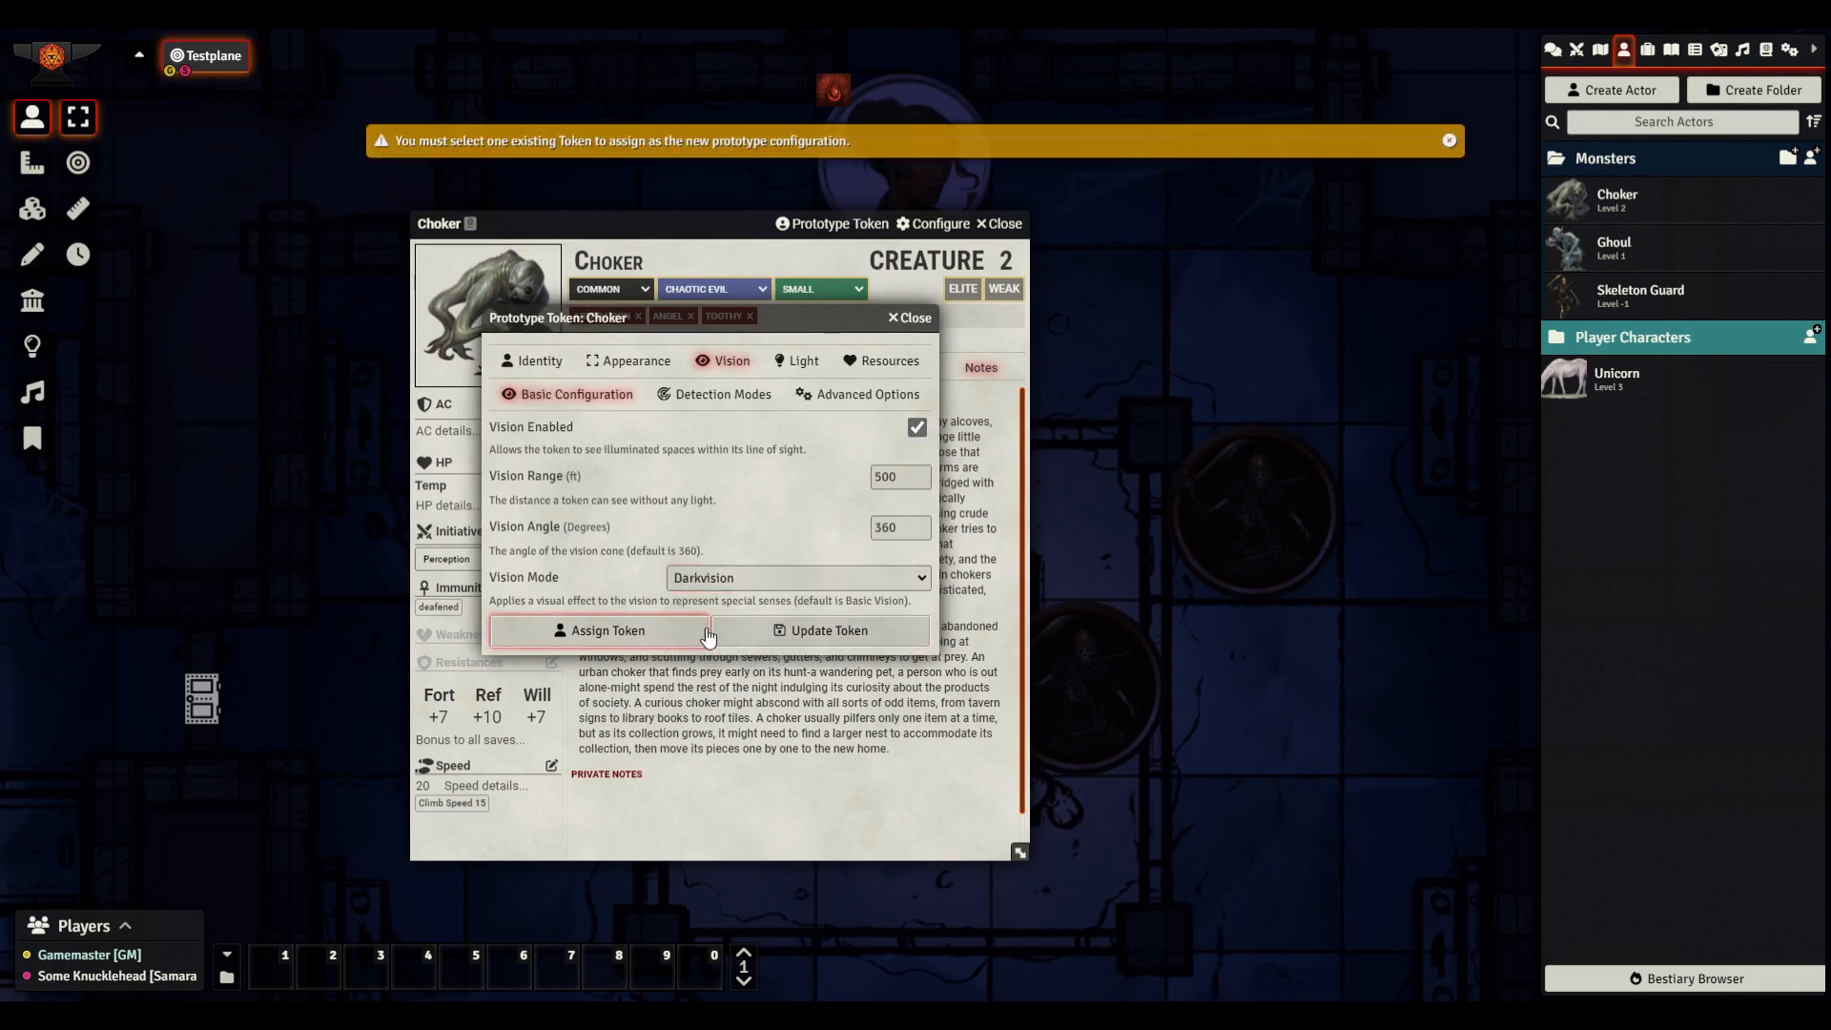
left_click(742, 631)
left_click(1002, 224)
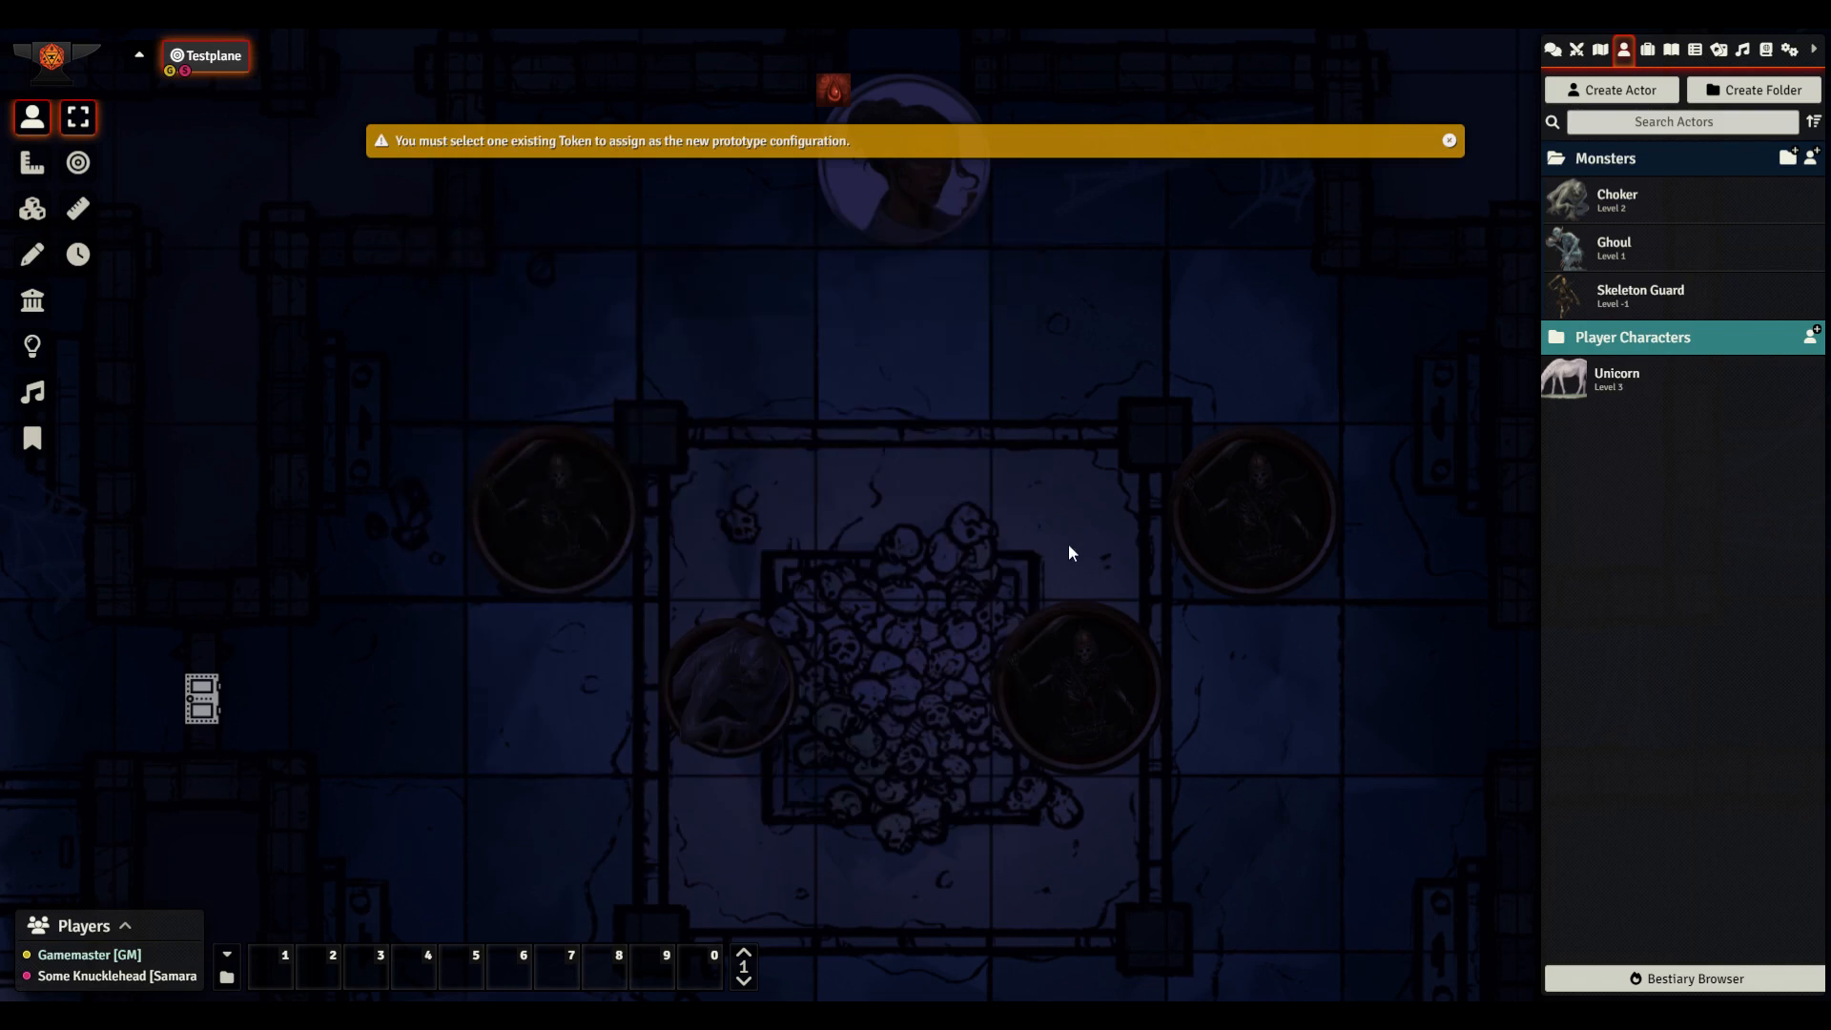
left_click(1320, 529)
left_click(1136, 681)
left_click(576, 546)
left_click(1238, 584)
left_click(549, 503)
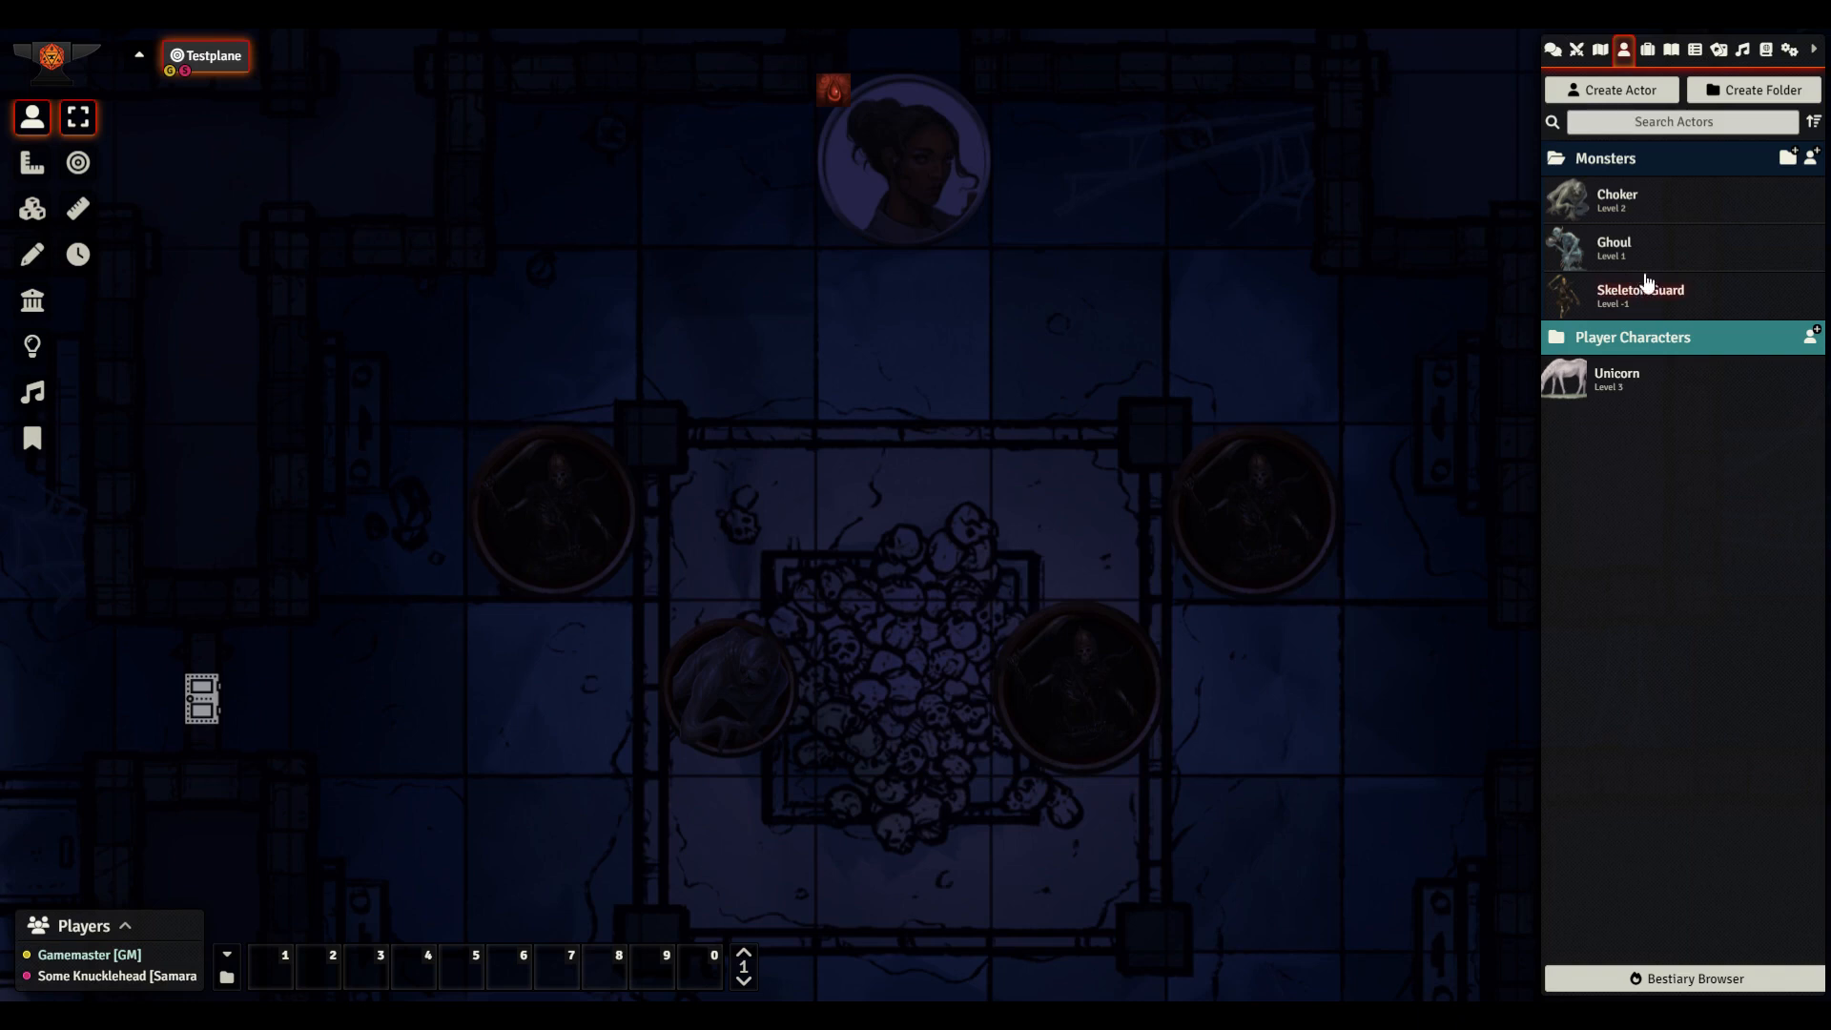
Look at the game settings overview and bring the chat log back in the sidebar
left_click(1035, 654)
left_click(1793, 51)
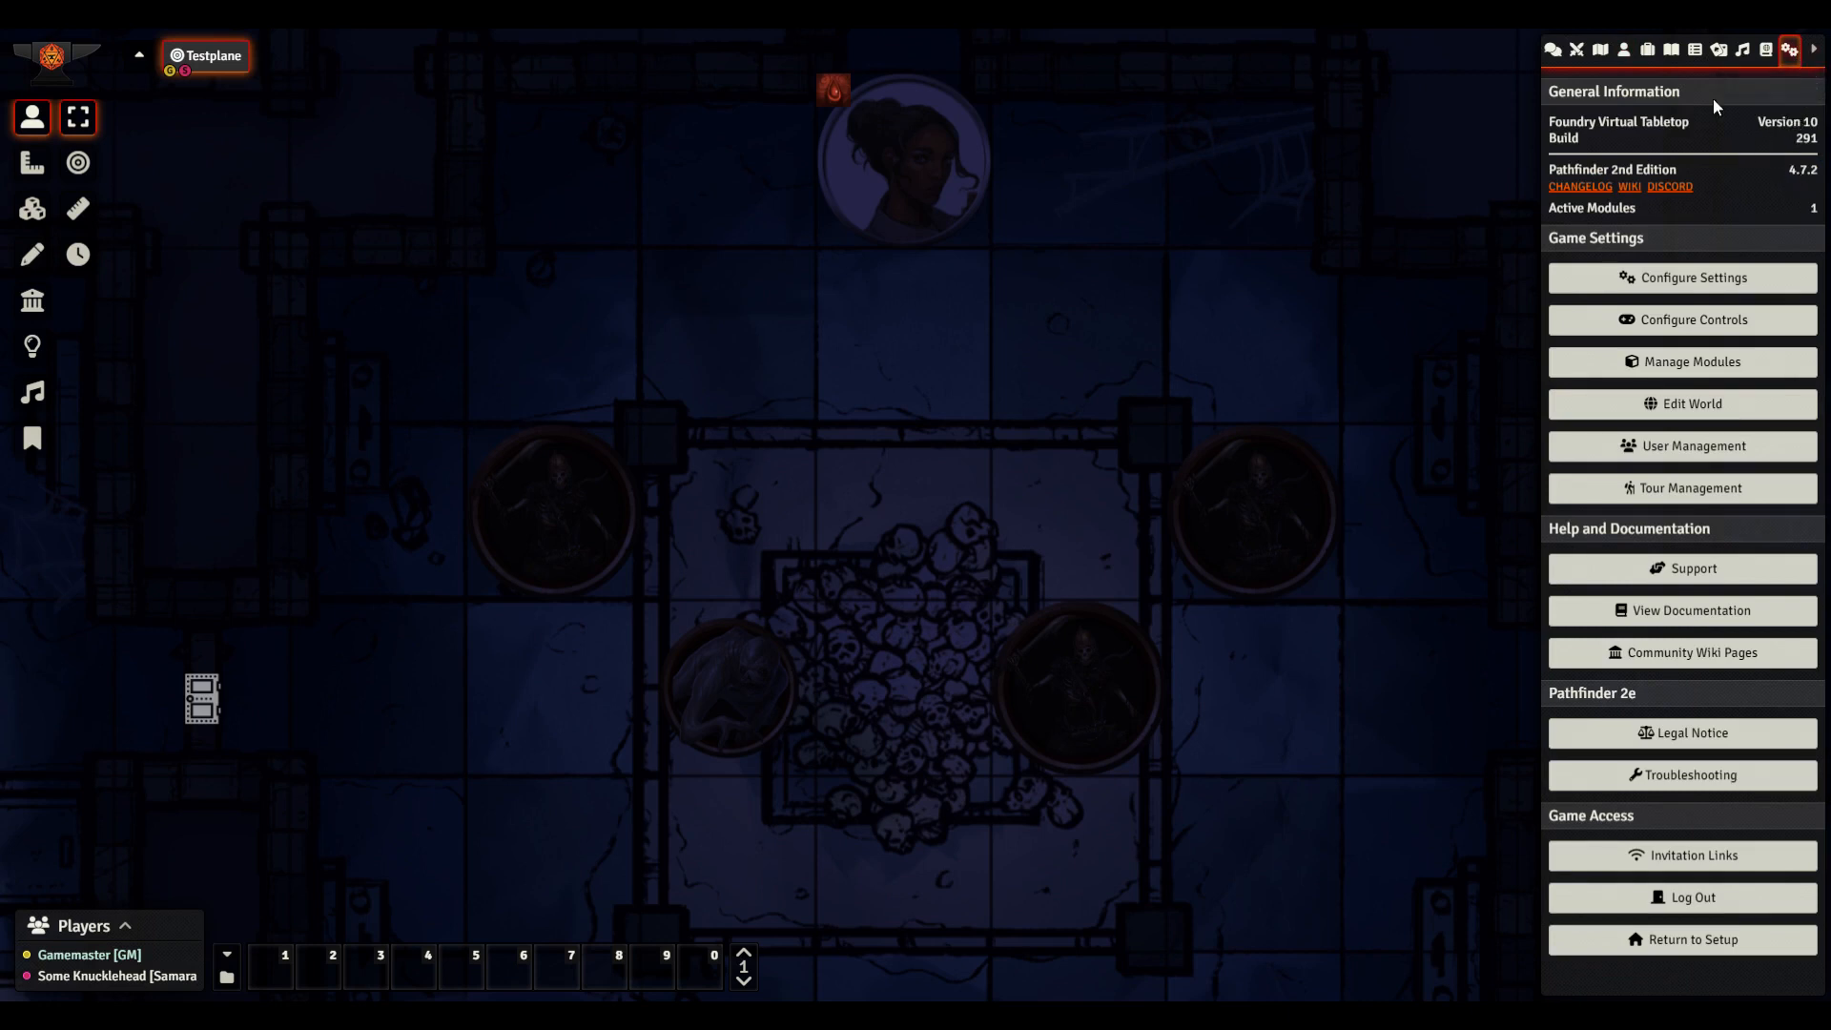
left_click(1571, 62)
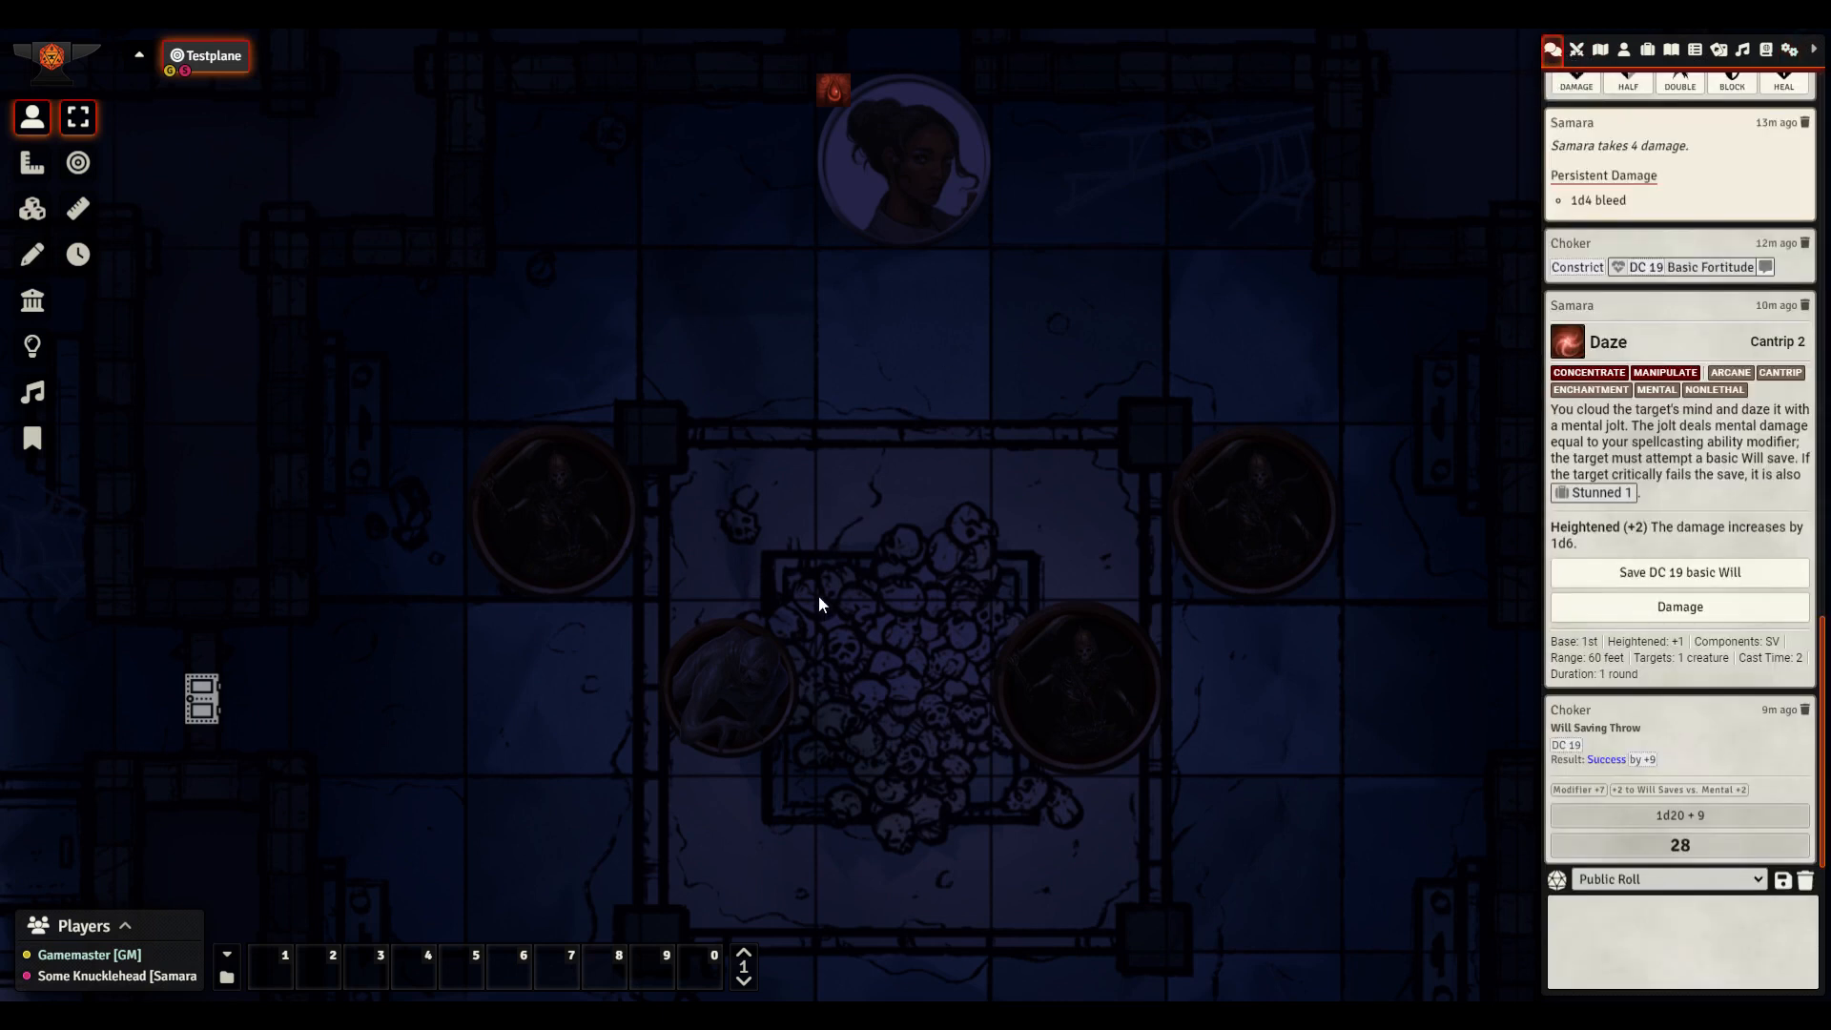
left_click_drag(818, 599, 982, 448)
left_click(932, 212)
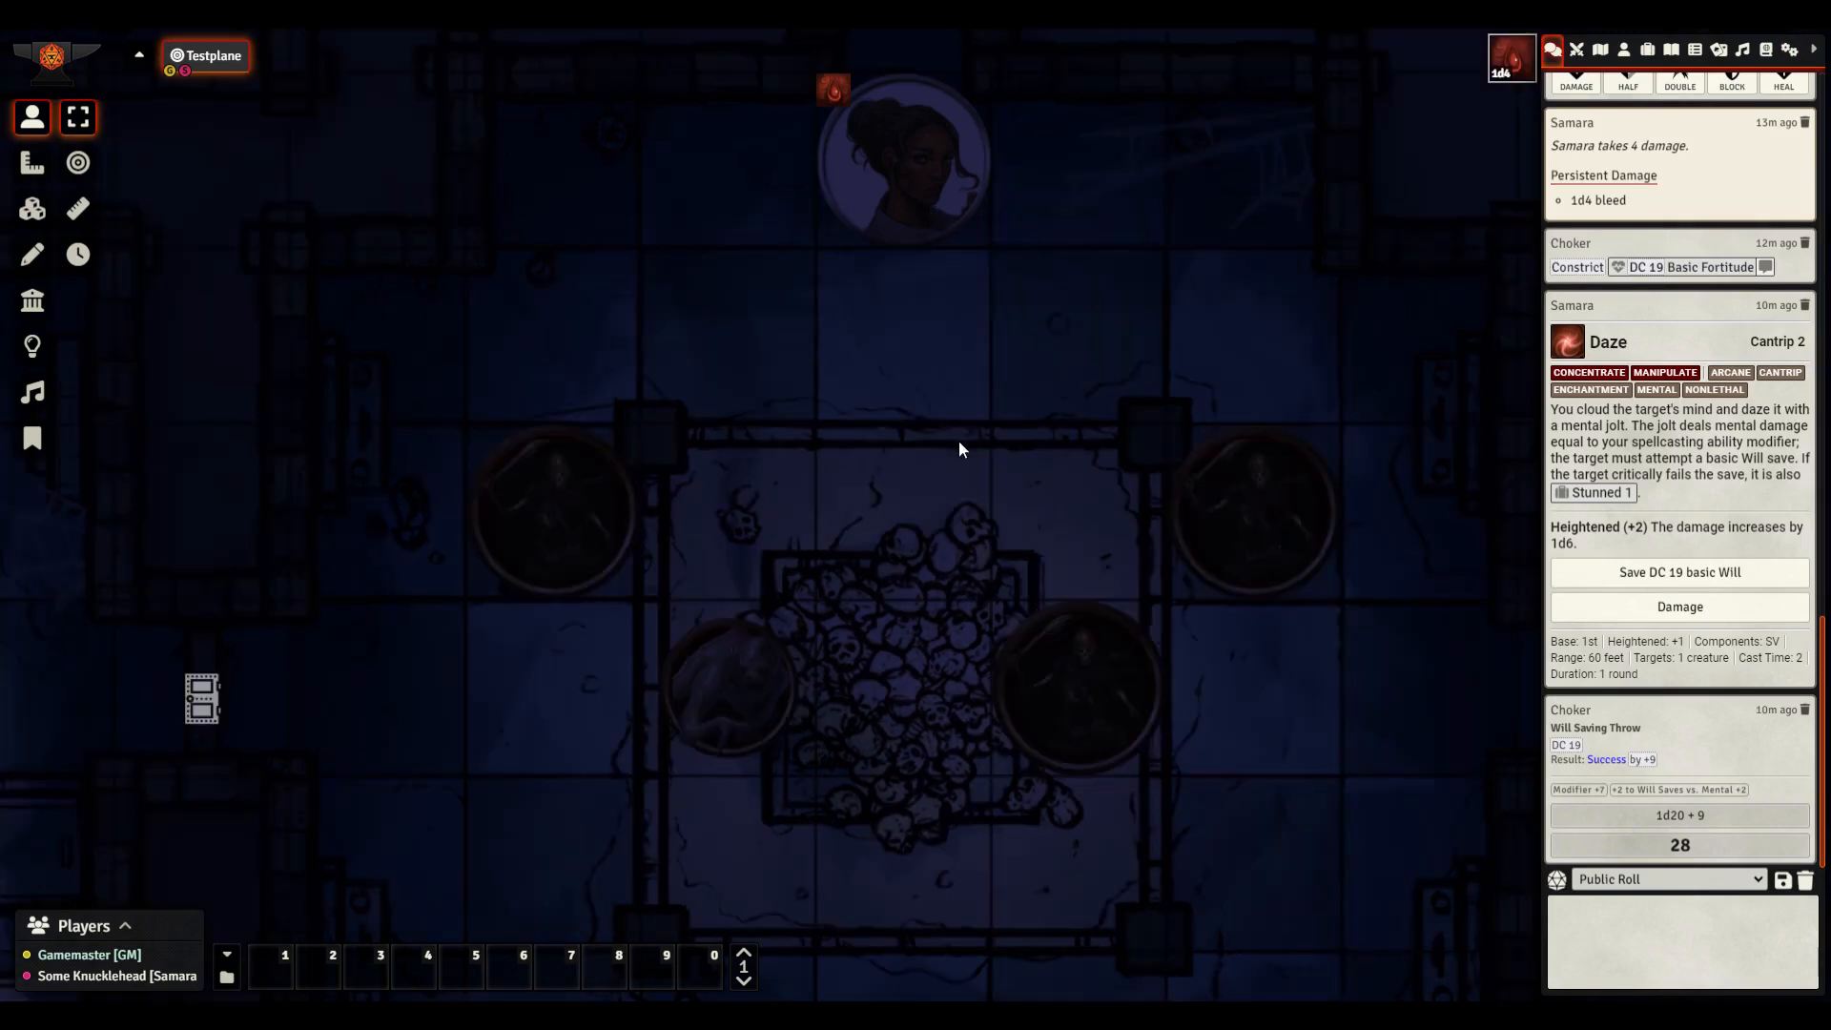
left_click(960, 448)
Switch on the light source over the skull pile and return to the token controls
left_click(33, 347)
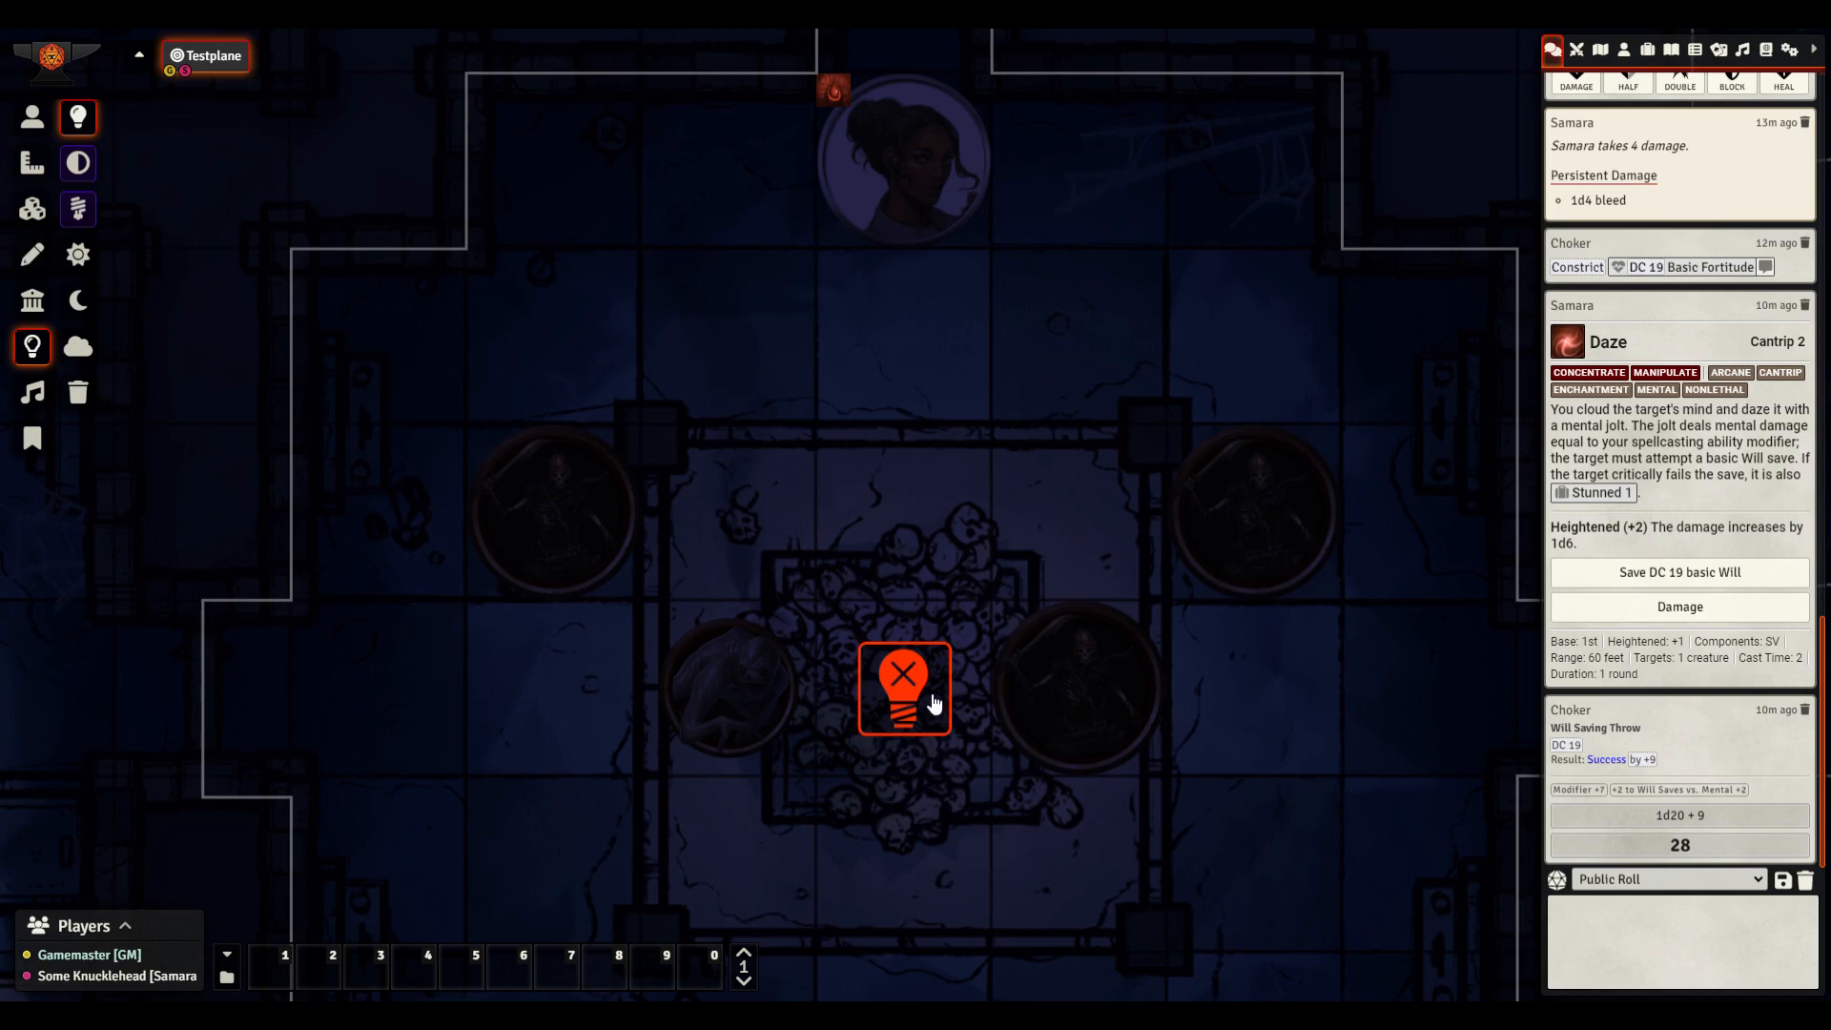
right_click(934, 703)
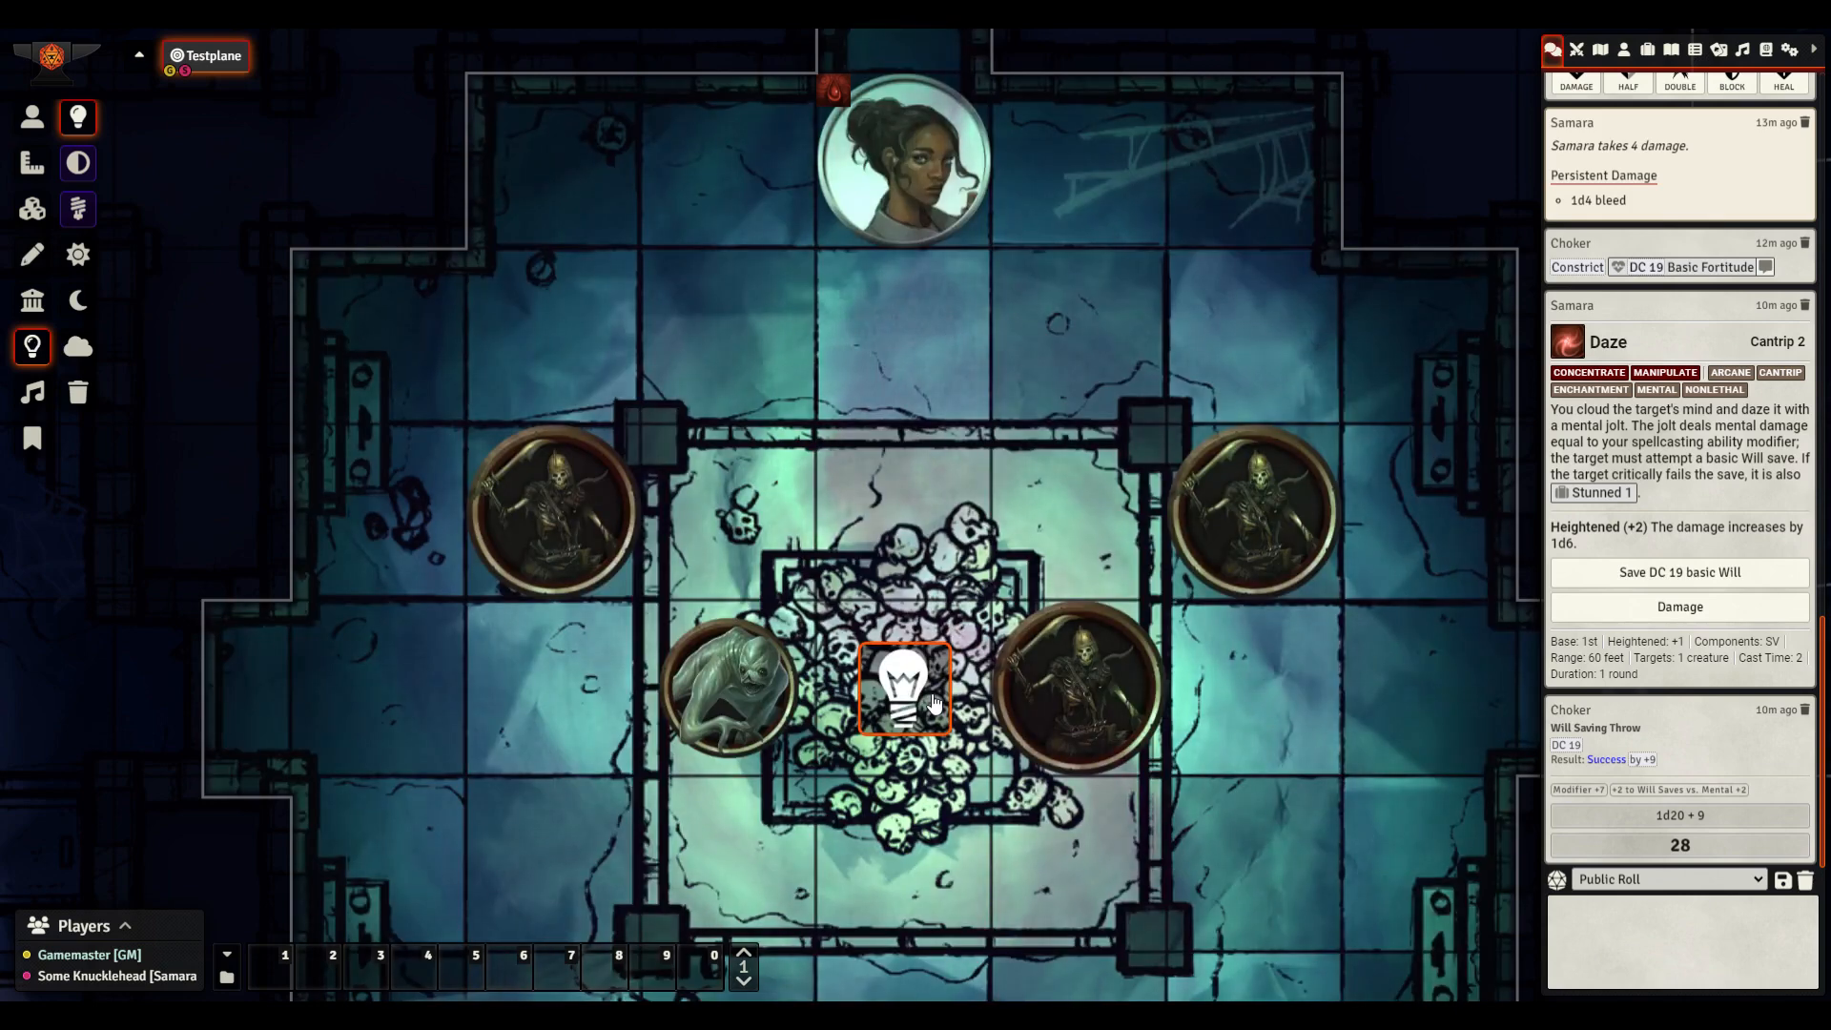
left_click(32, 117)
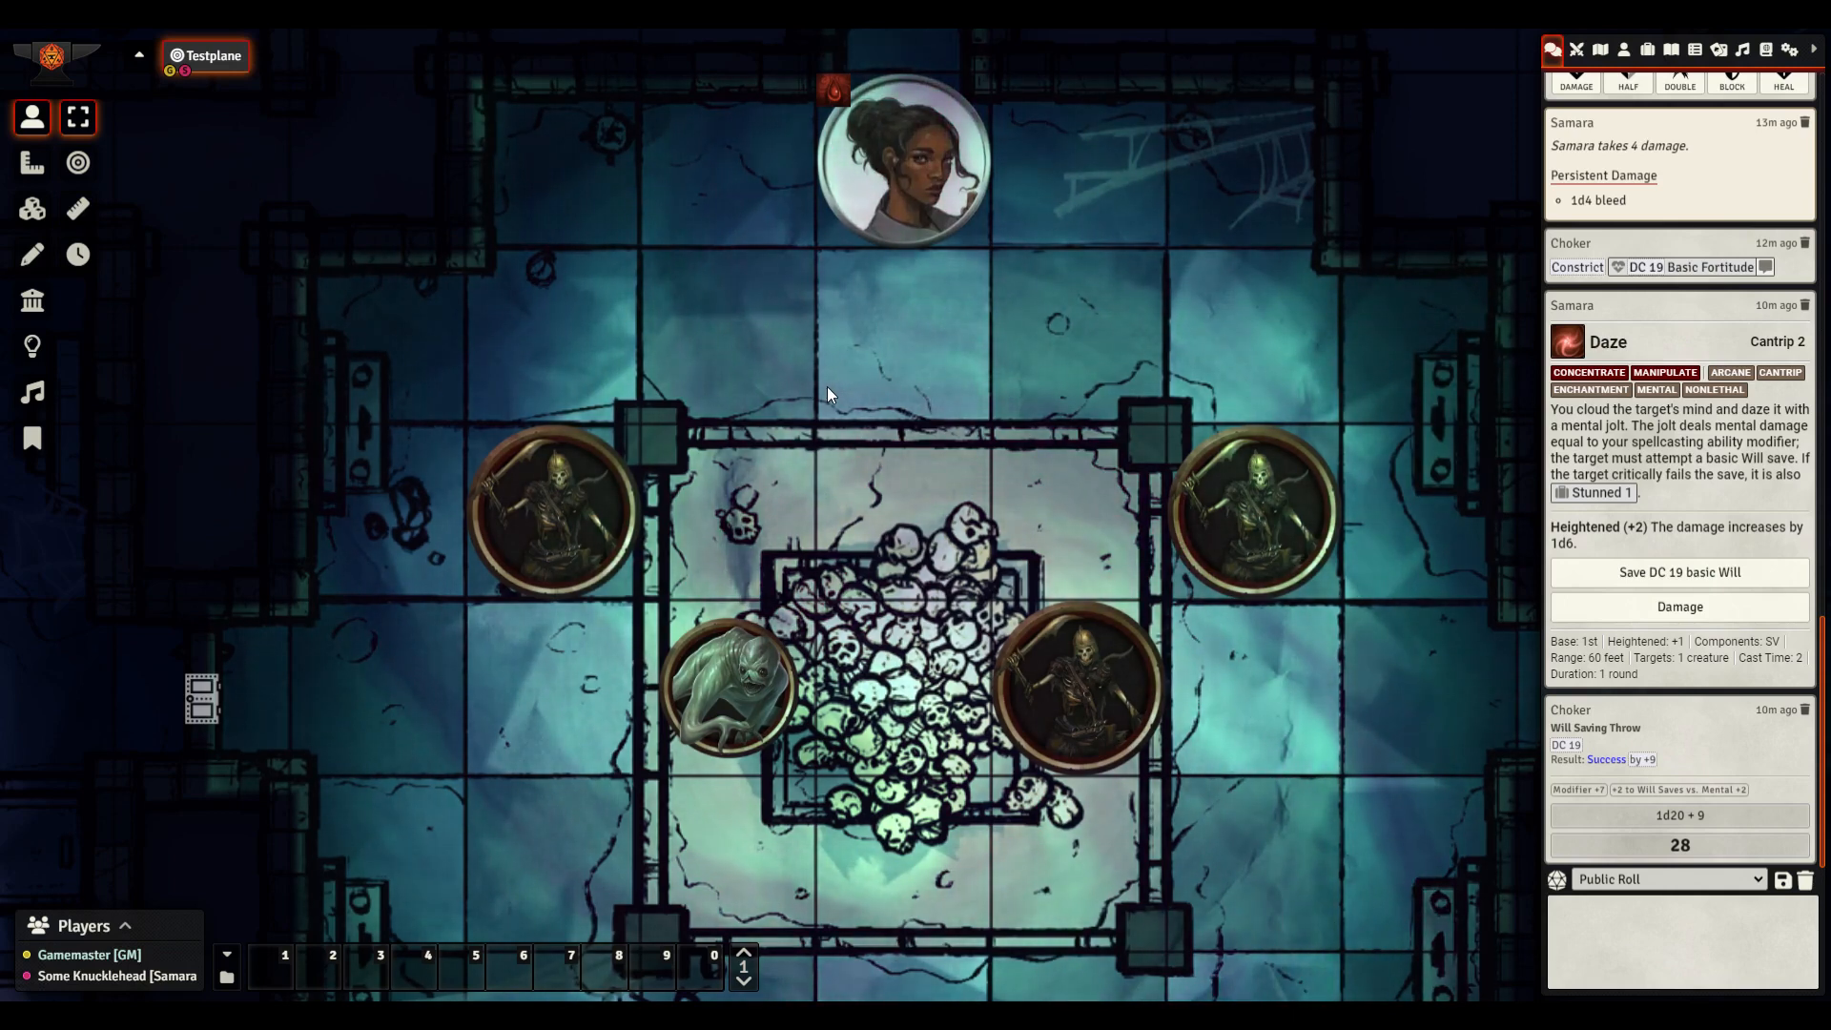
Review the placed Choker token's creature sheet, close it and deselect the token
left_click_drag(827, 386, 741, 439)
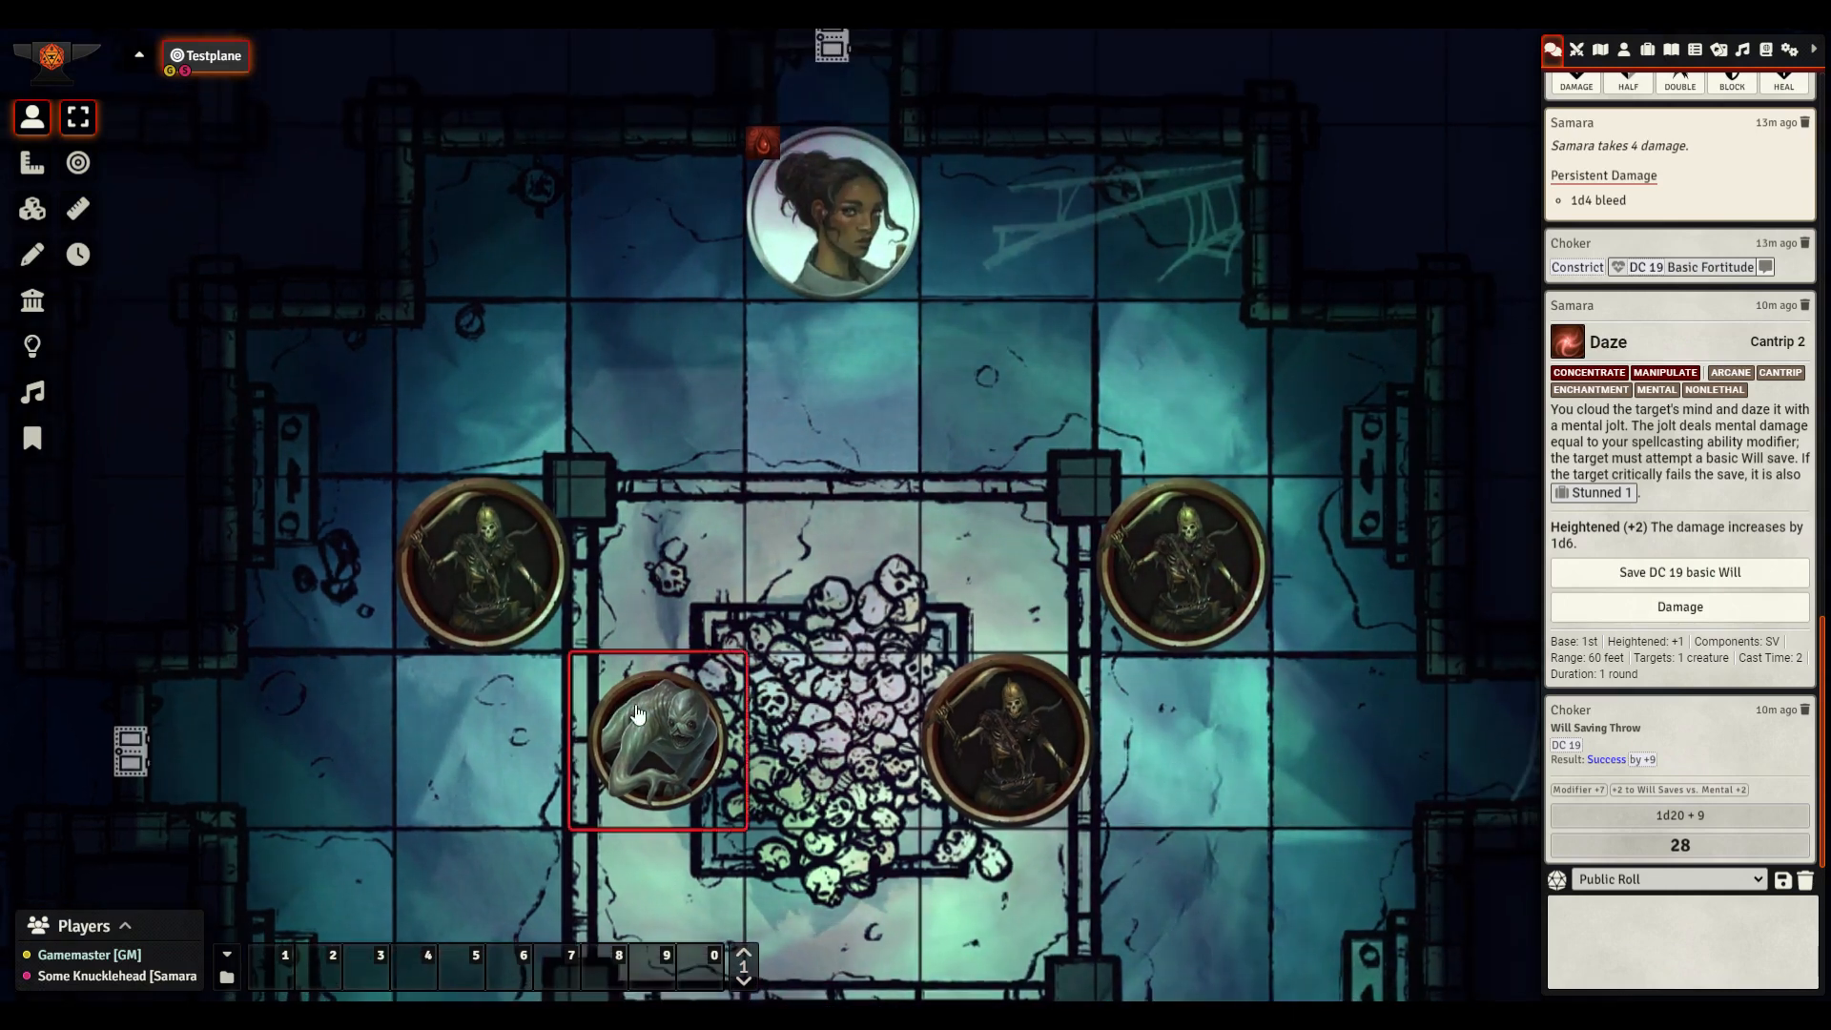
double_click(645, 725)
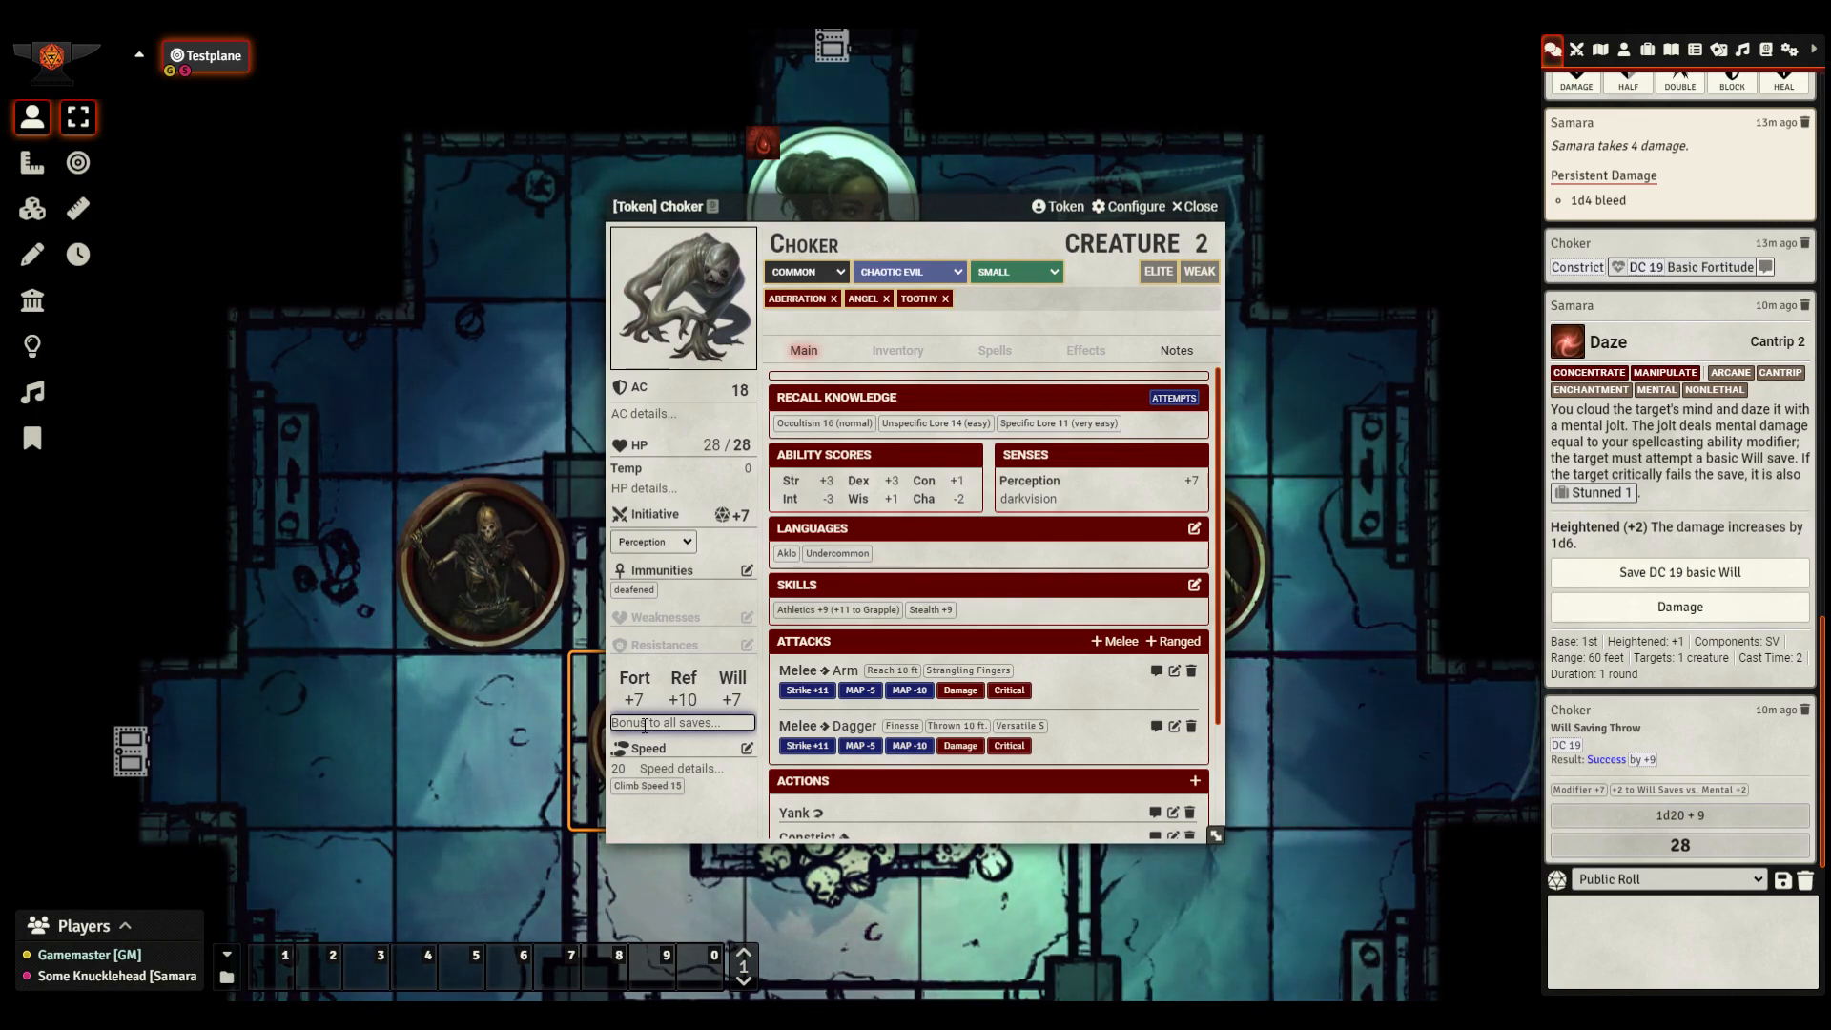
left_click_drag(936, 208, 916, 207)
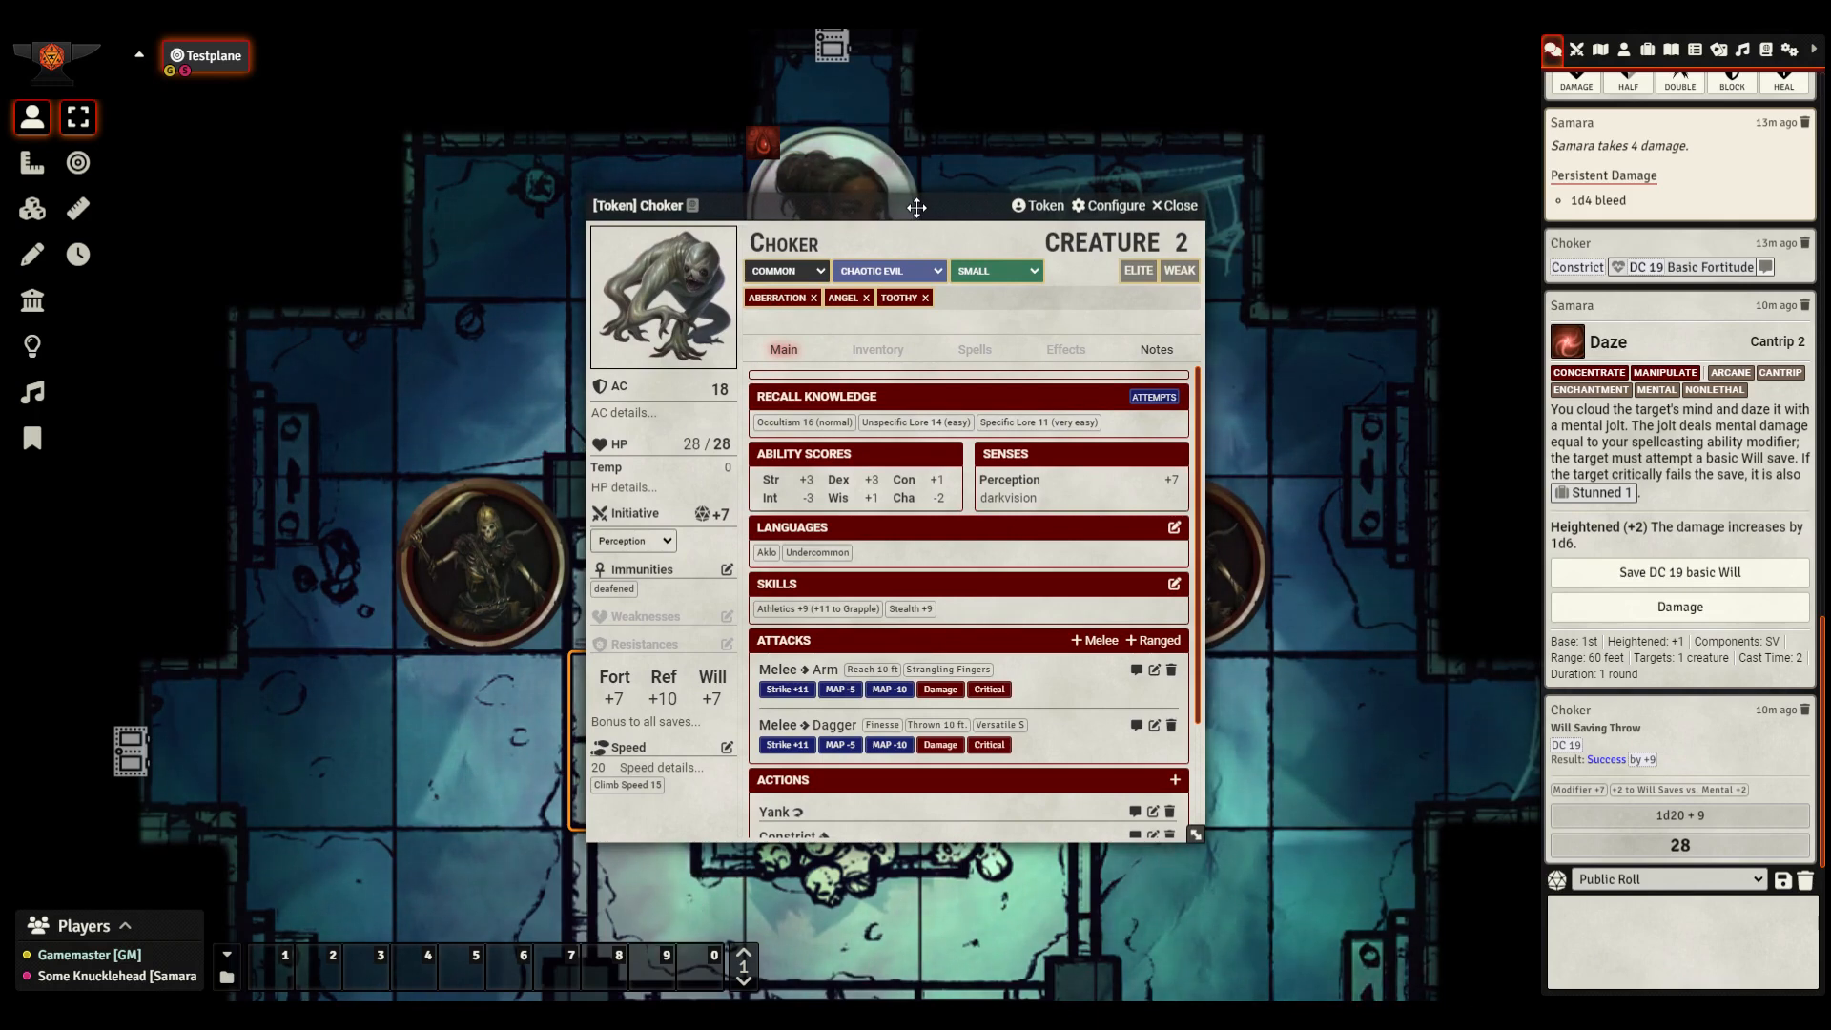
left_click(1177, 206)
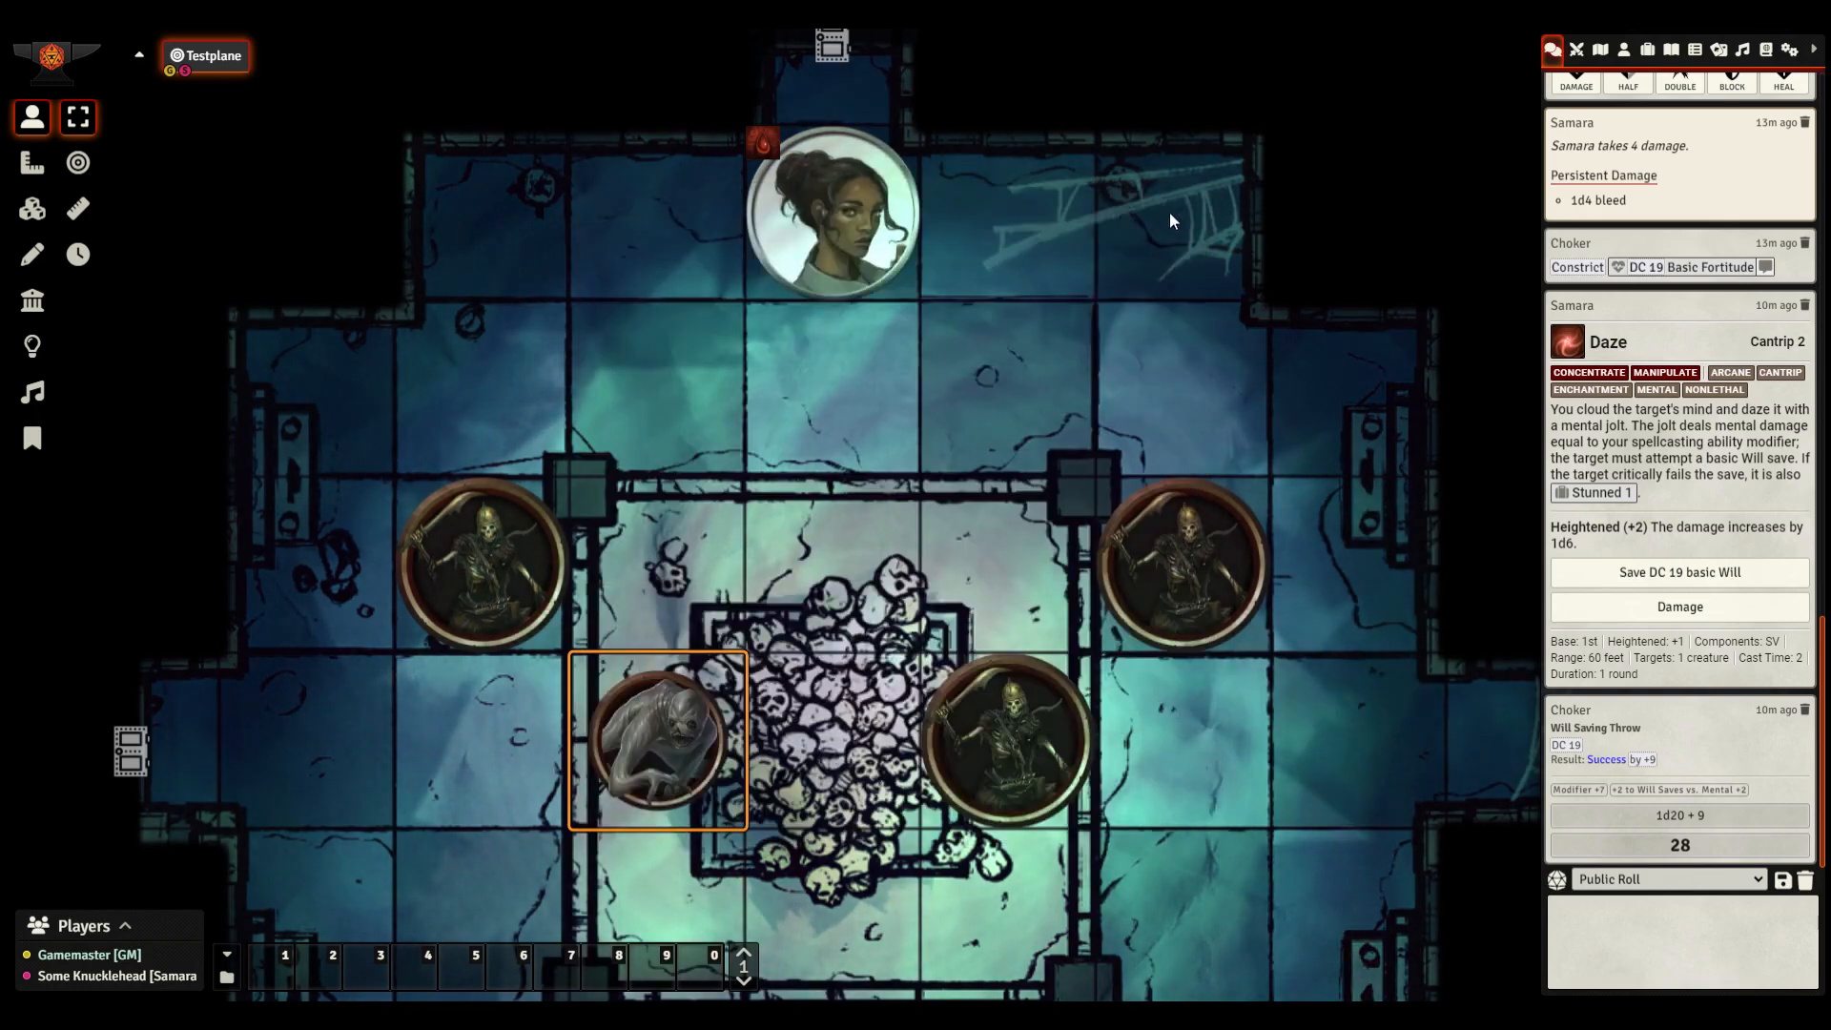
left_click(844, 484)
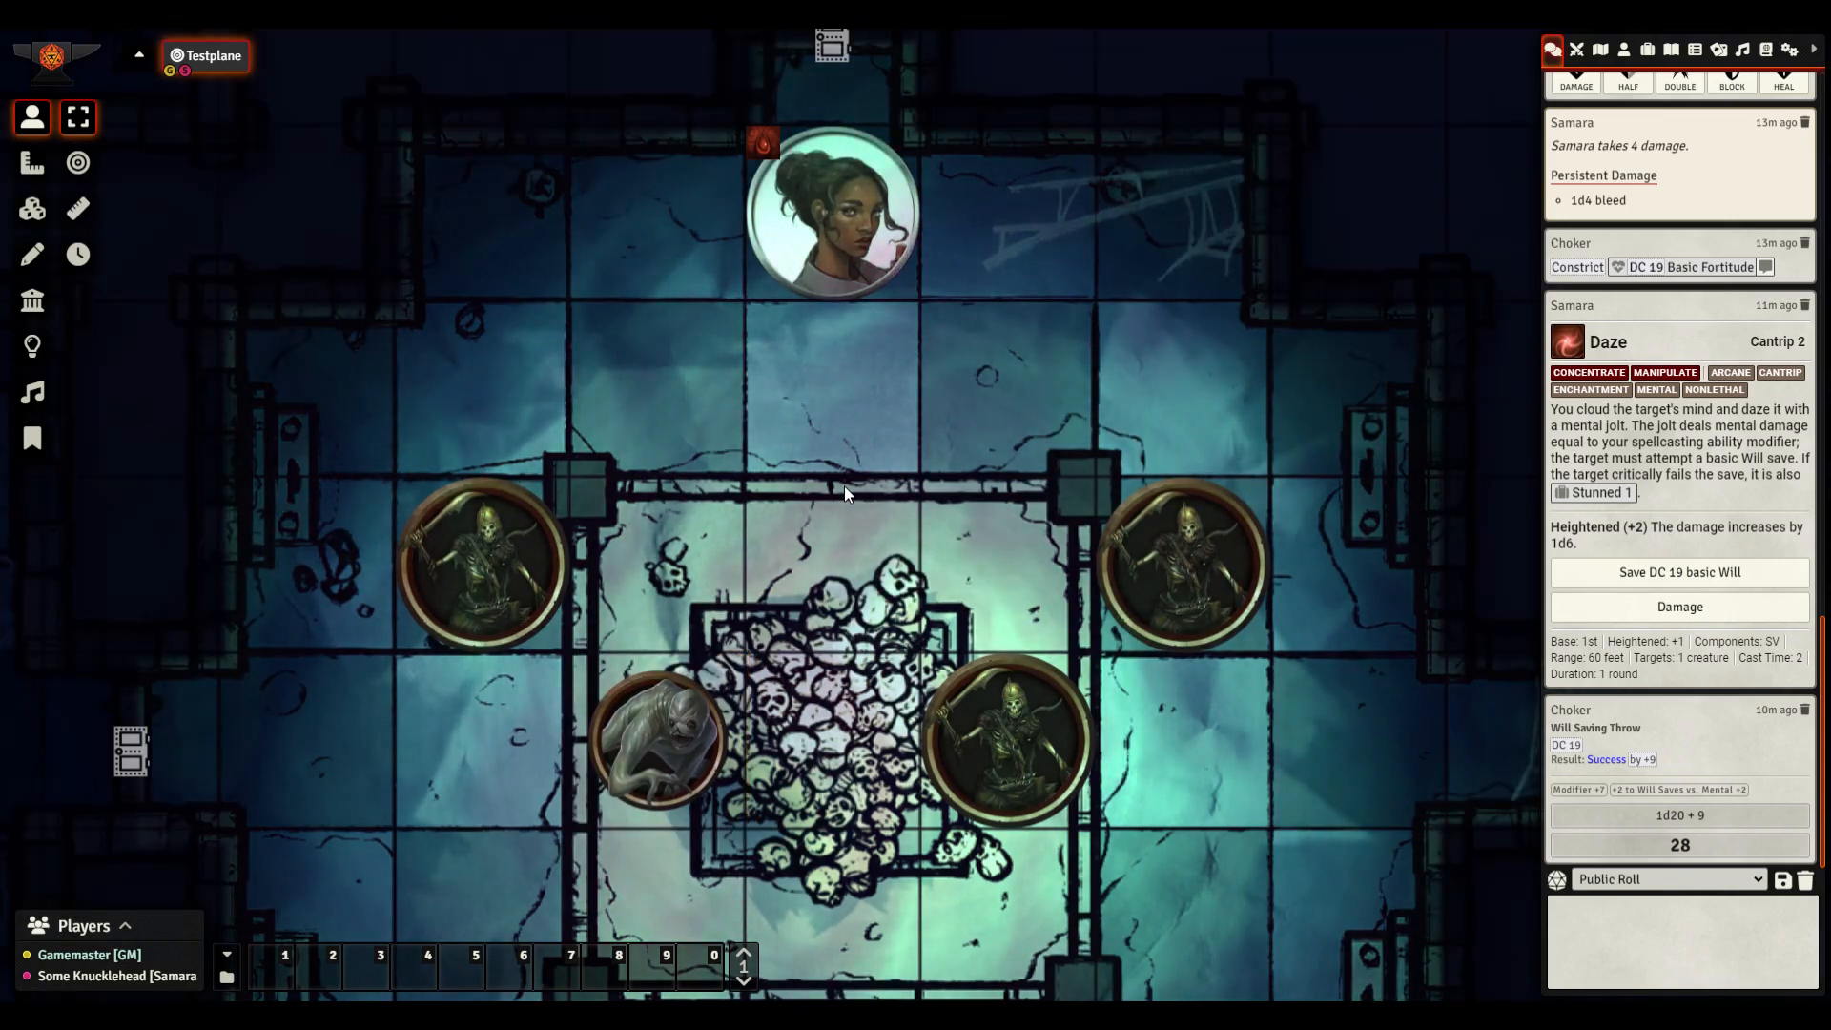